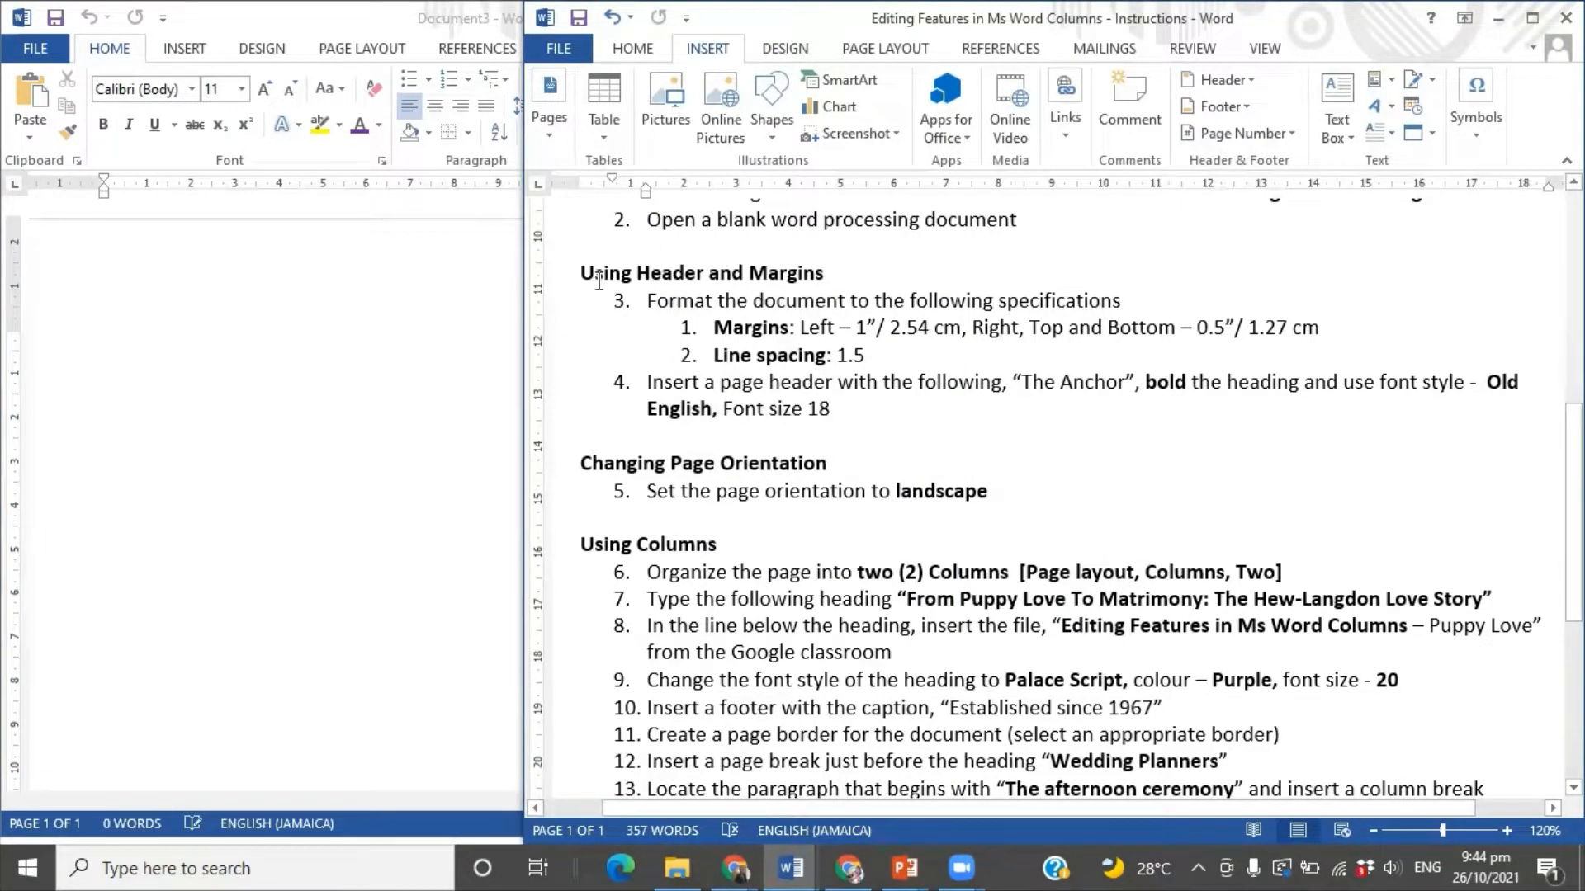
# - Open the custom page margin settings for the blank document and set the top margin to 1.27 cm
pyautogui.click(813, 274)
pyautogui.click(399, 358)
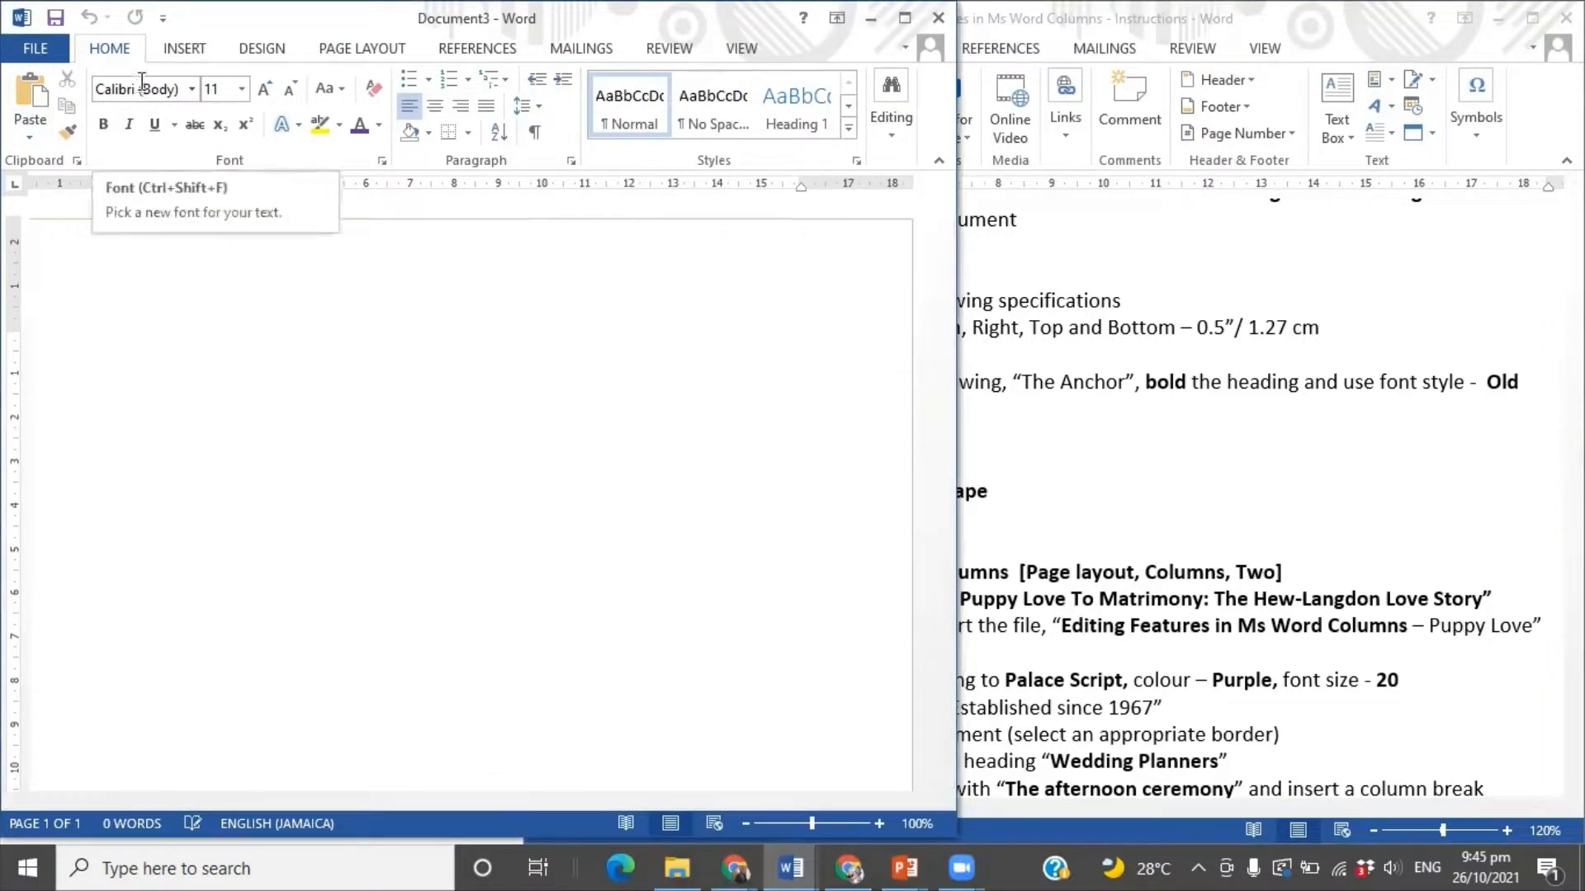
pyautogui.click(356, 48)
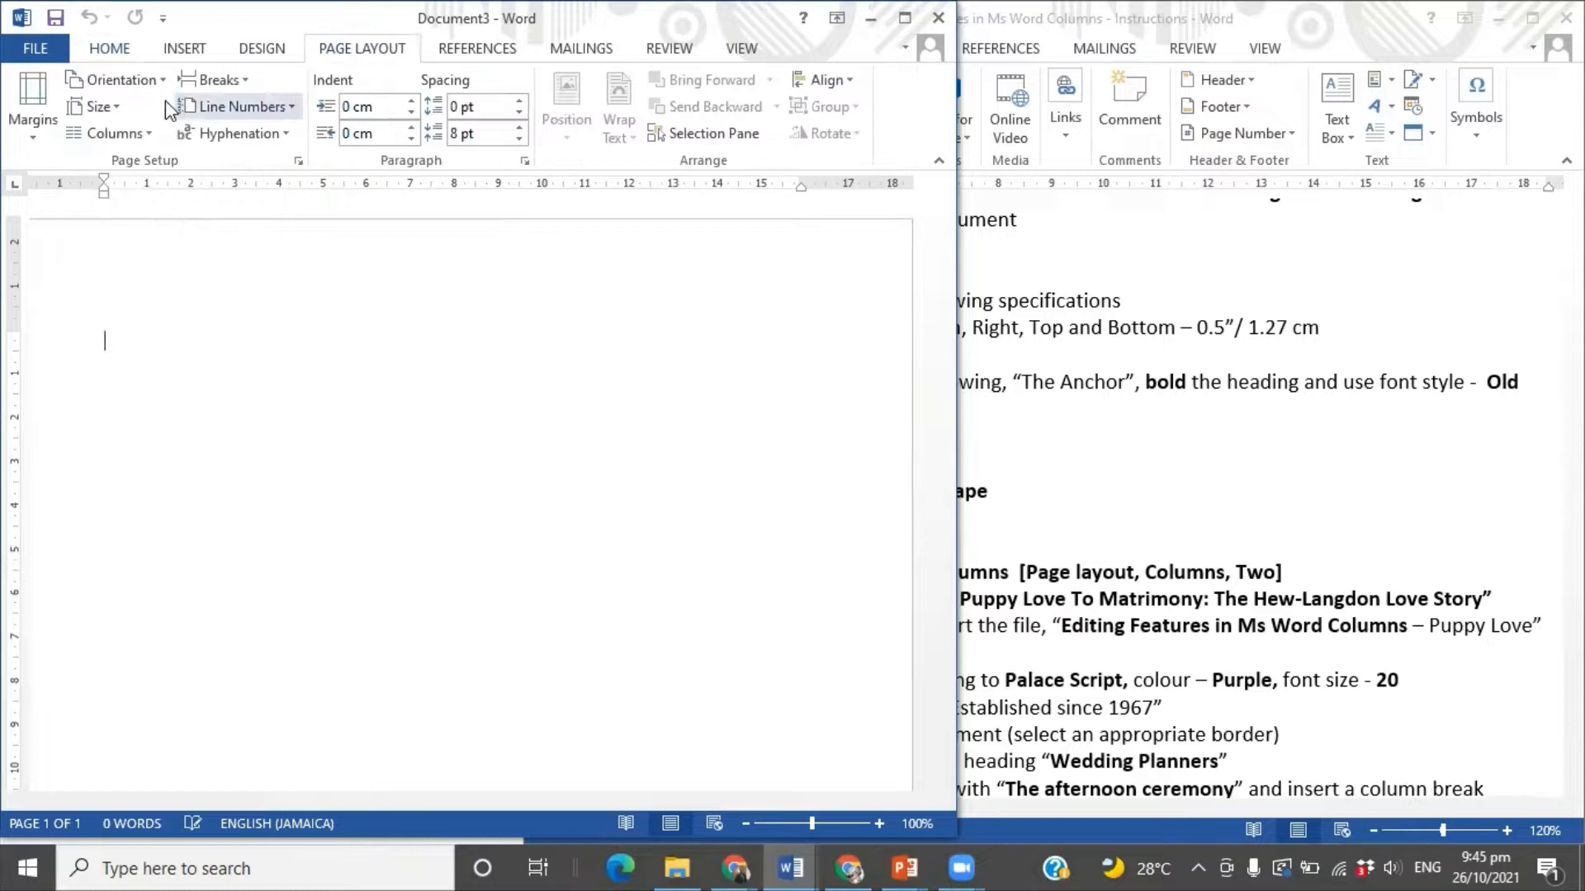
pyautogui.click(33, 141)
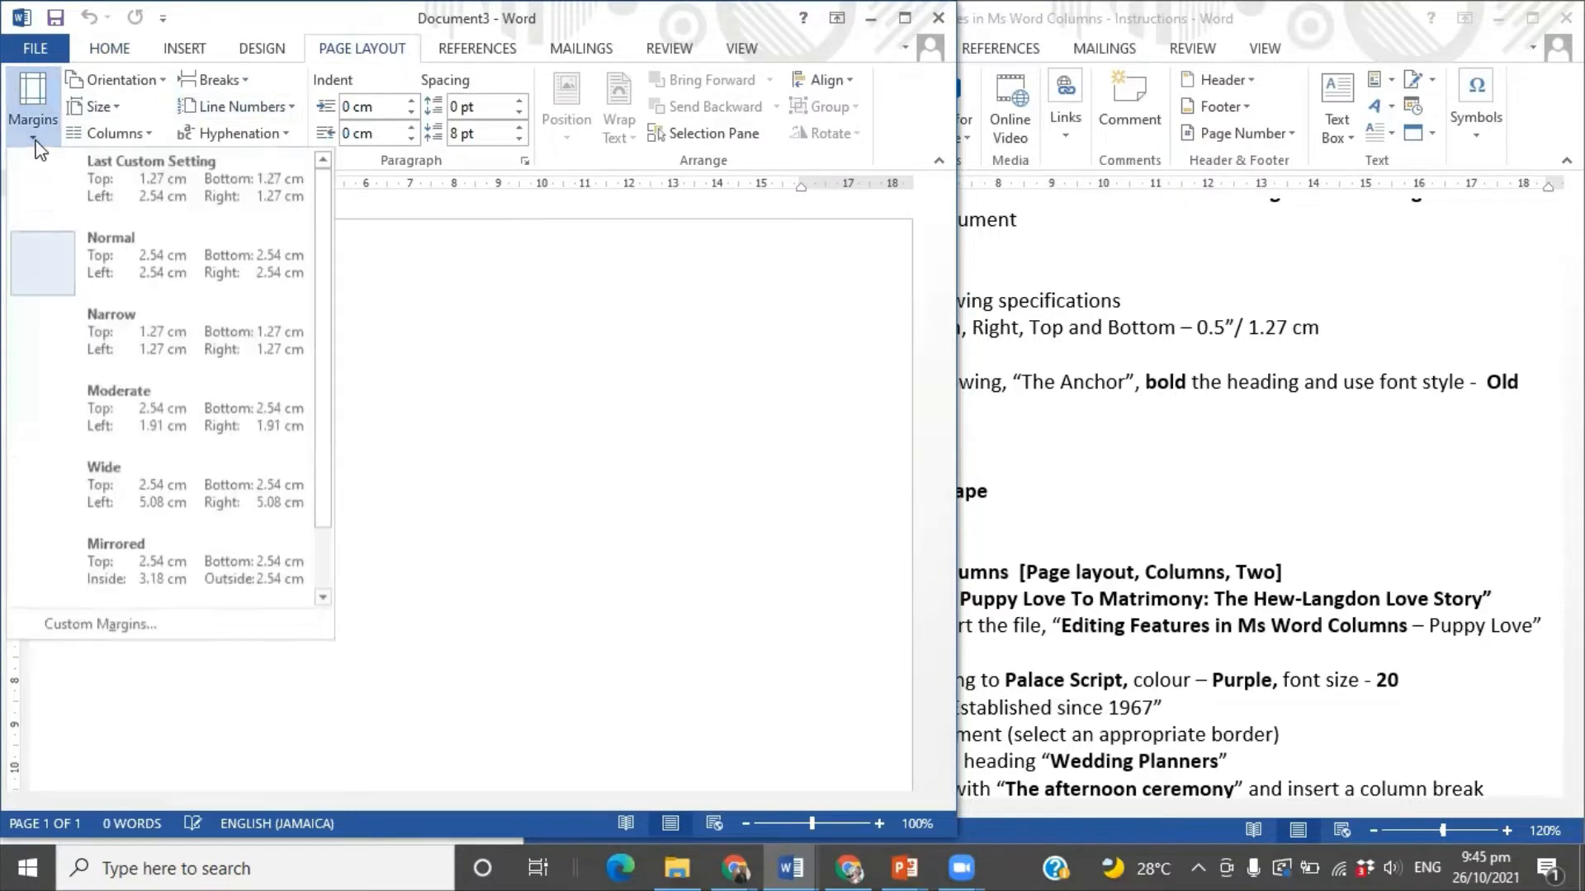
pyautogui.click(47, 628)
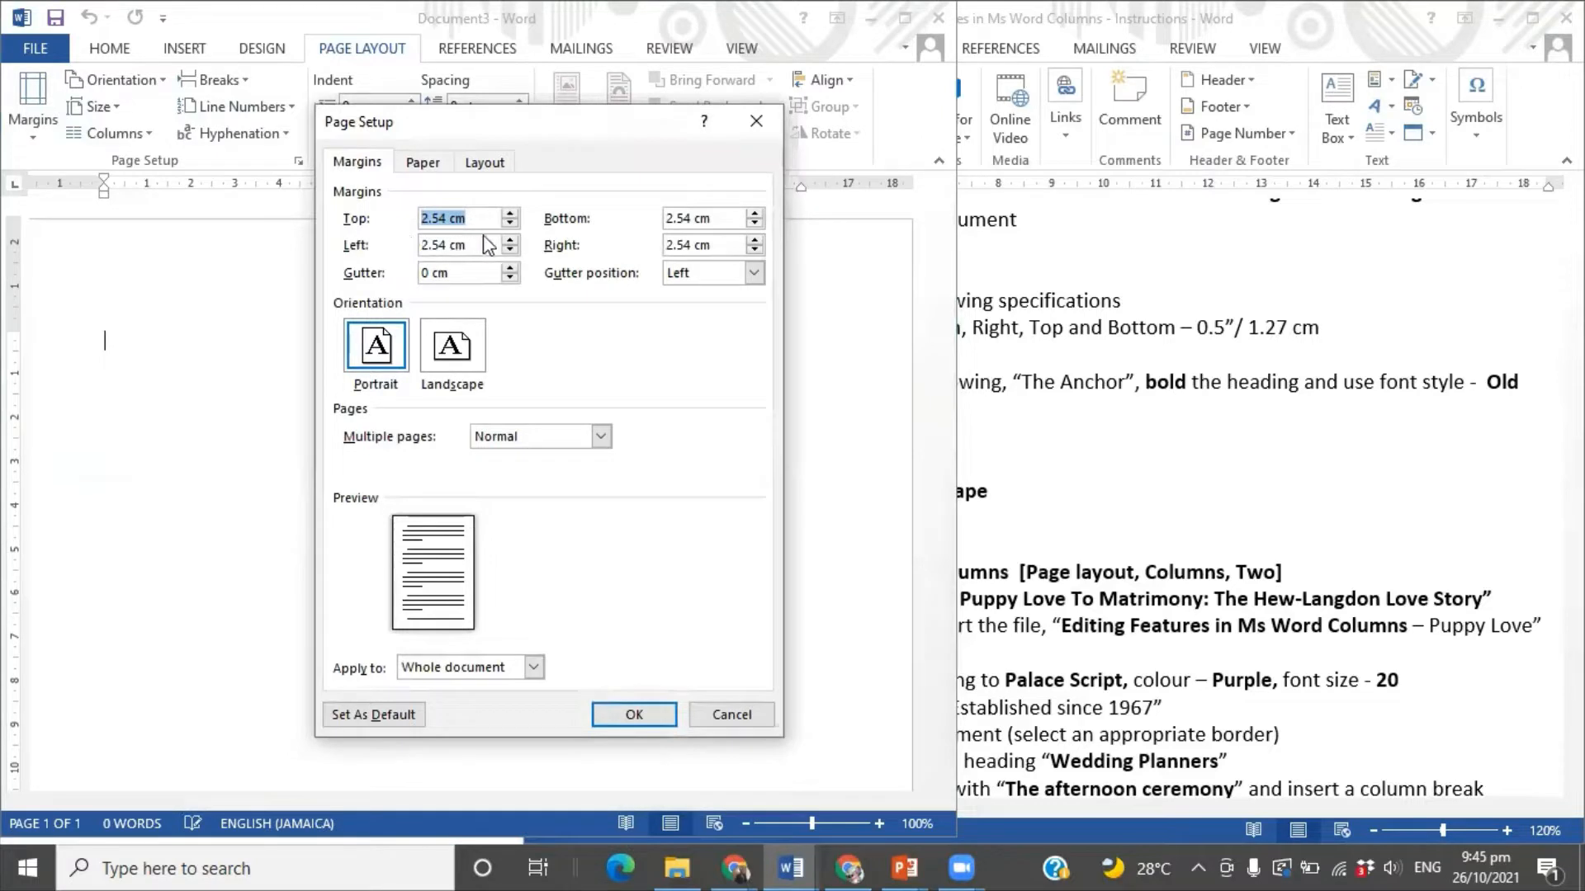
pyautogui.click(445, 218)
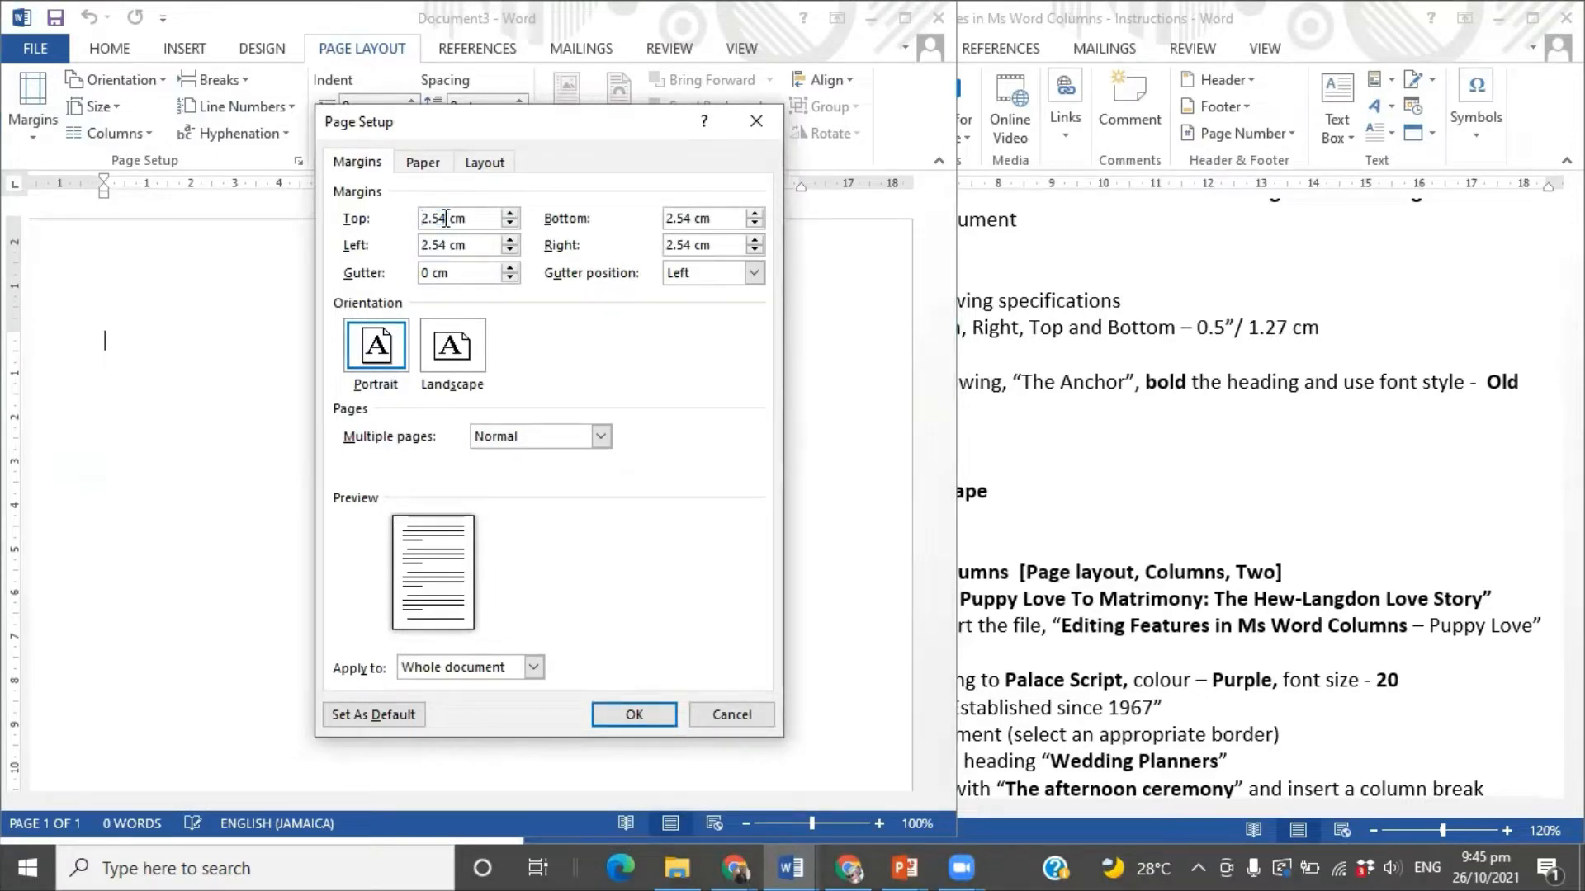
pyautogui.press('BackSpace')
pyautogui.press('BackSpace')
pyautogui.press('BackSpace')
pyautogui.write('1.27')
# - Set the bottom and right margins to 1.27 cm and apply the page setup
pyautogui.moveTo(694, 218); pyautogui.dragTo(646, 221)
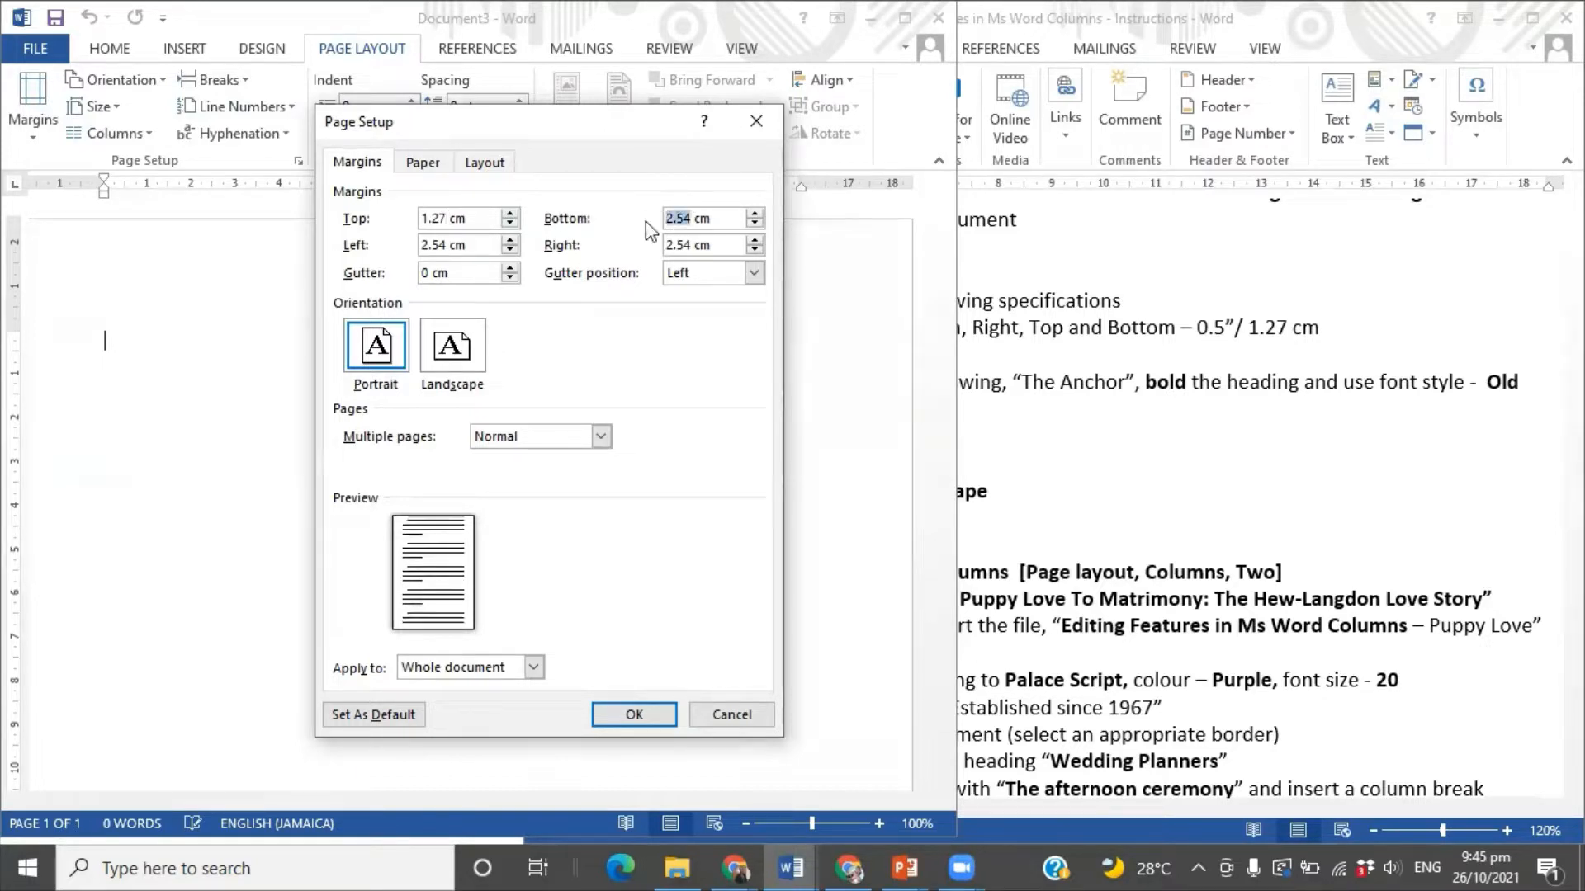
pyautogui.write('1.27')
pyautogui.moveTo(689, 244); pyautogui.dragTo(646, 245)
pyautogui.write('1.27')
pyautogui.click(622, 715)
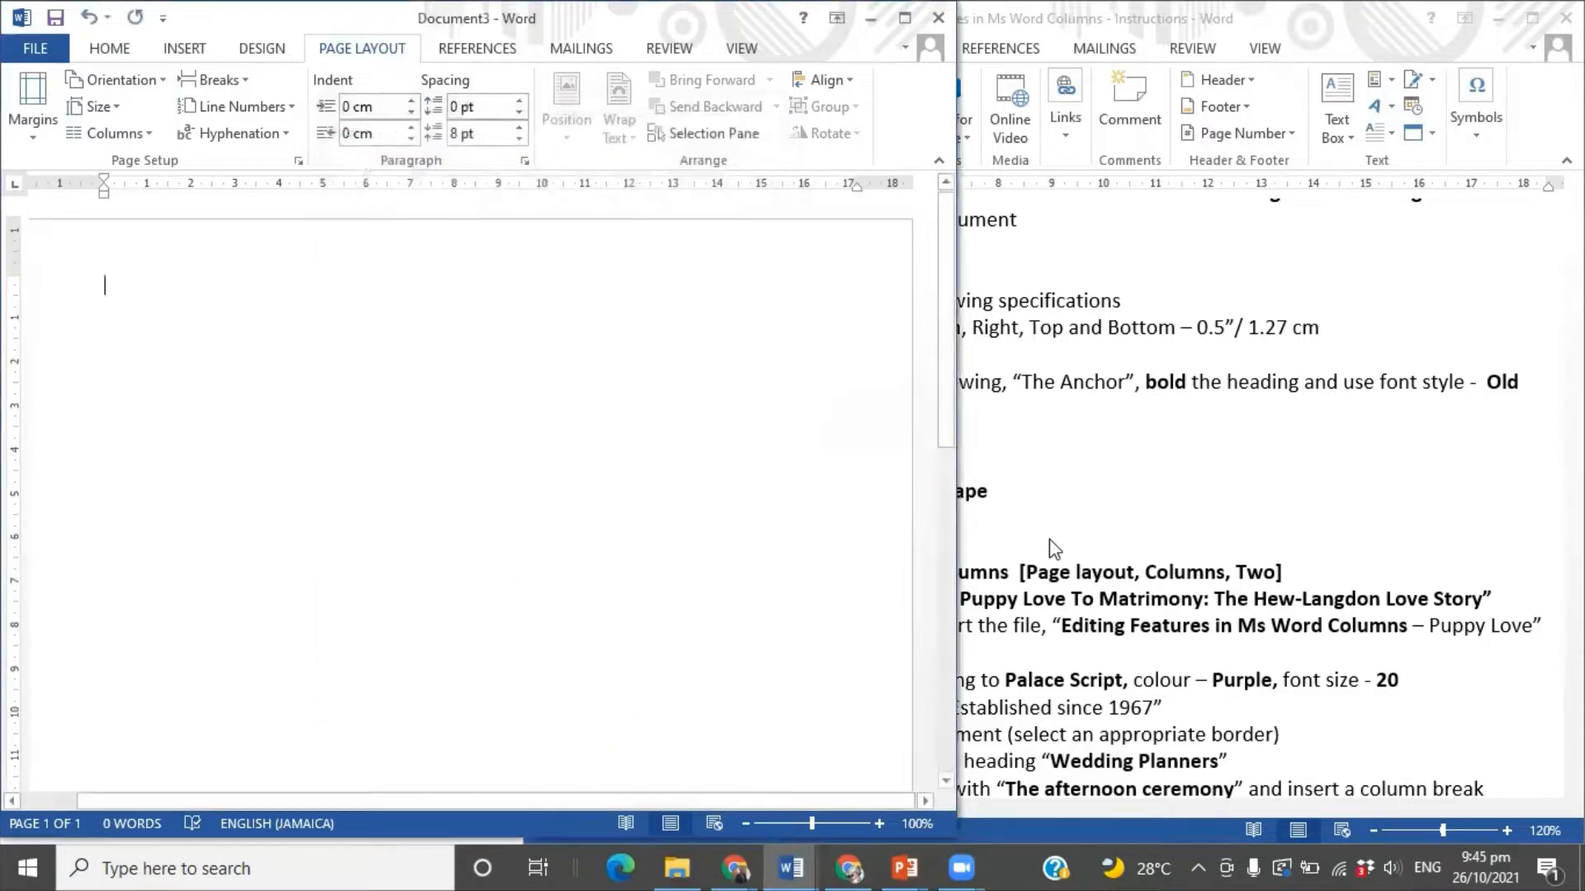
# - Format the blank paragraph with 1.5 line spacing, 0 pt after, and no space between paragraphs of the same style
pyautogui.click(1347, 566)
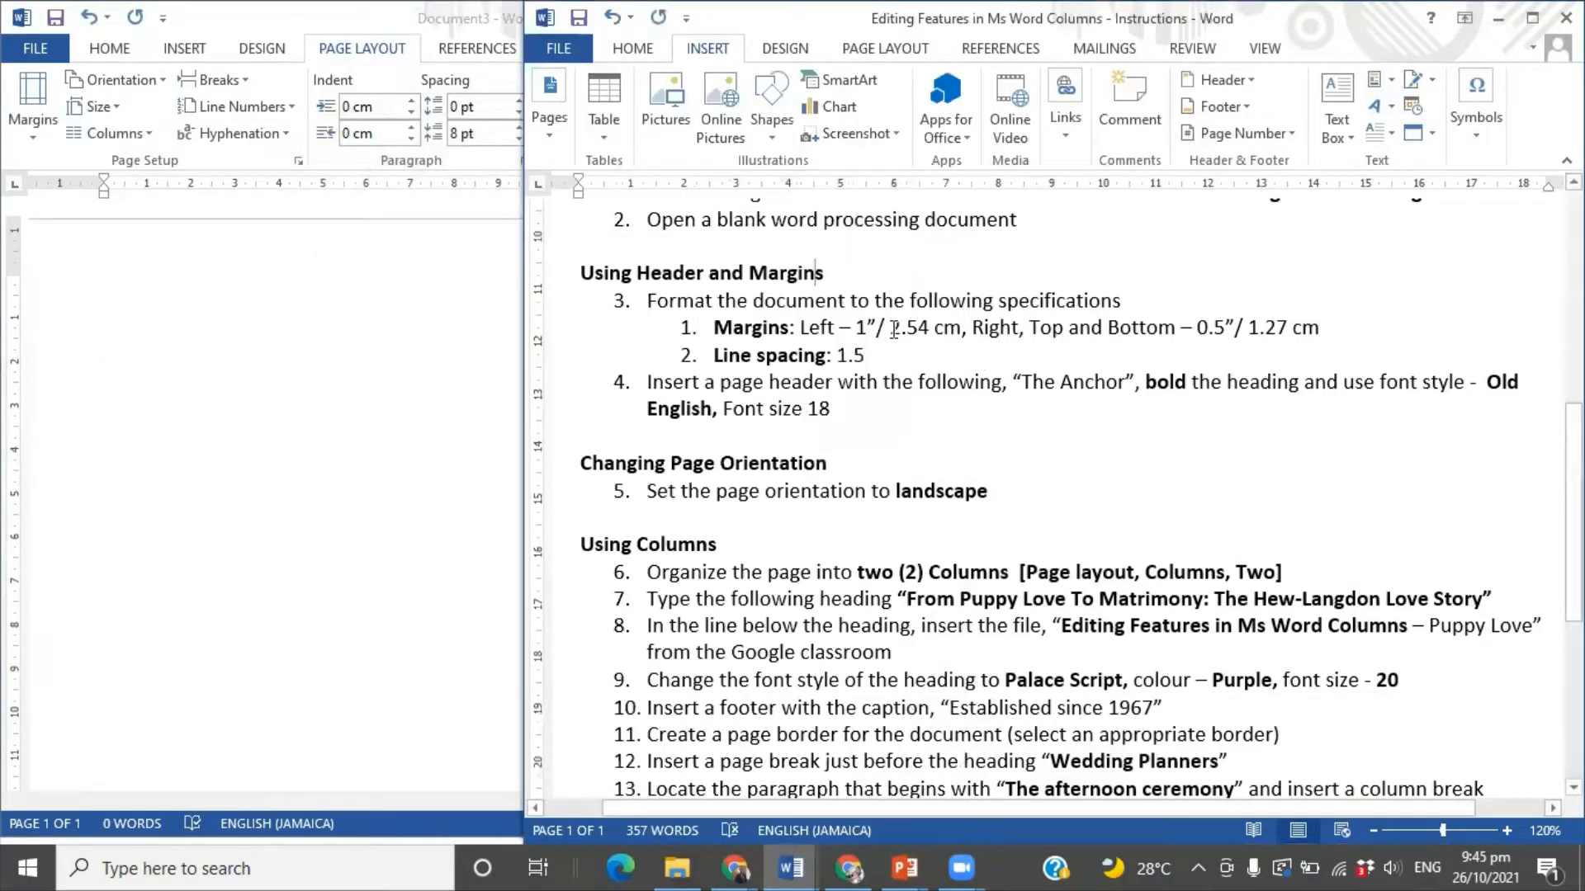
pyautogui.click(313, 261)
pyautogui.doubleClick(146, 279)
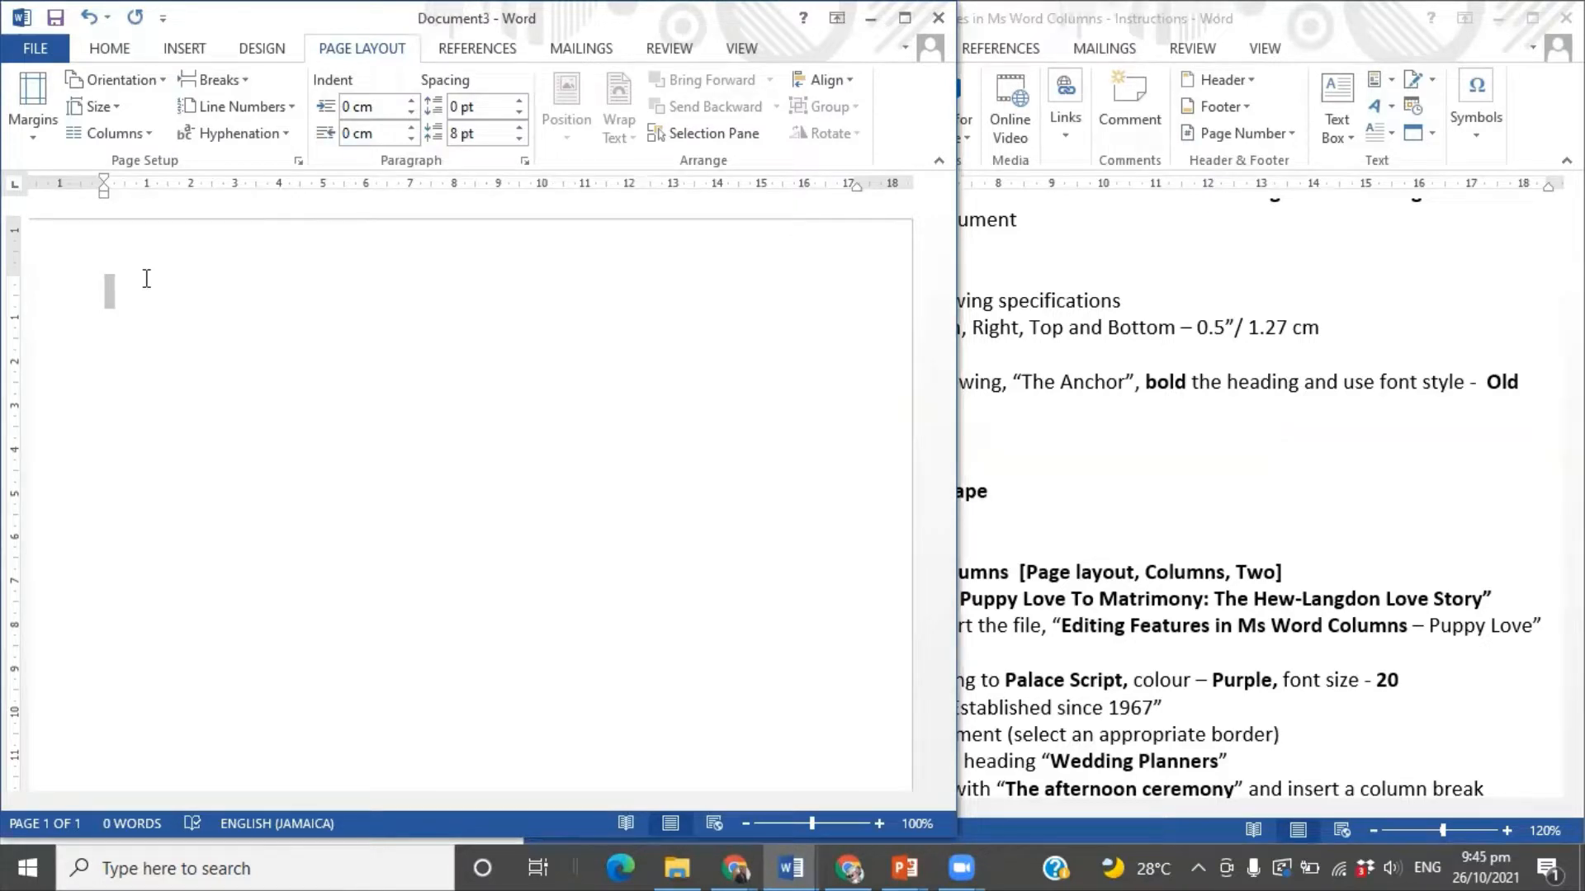
pyautogui.click(124, 50)
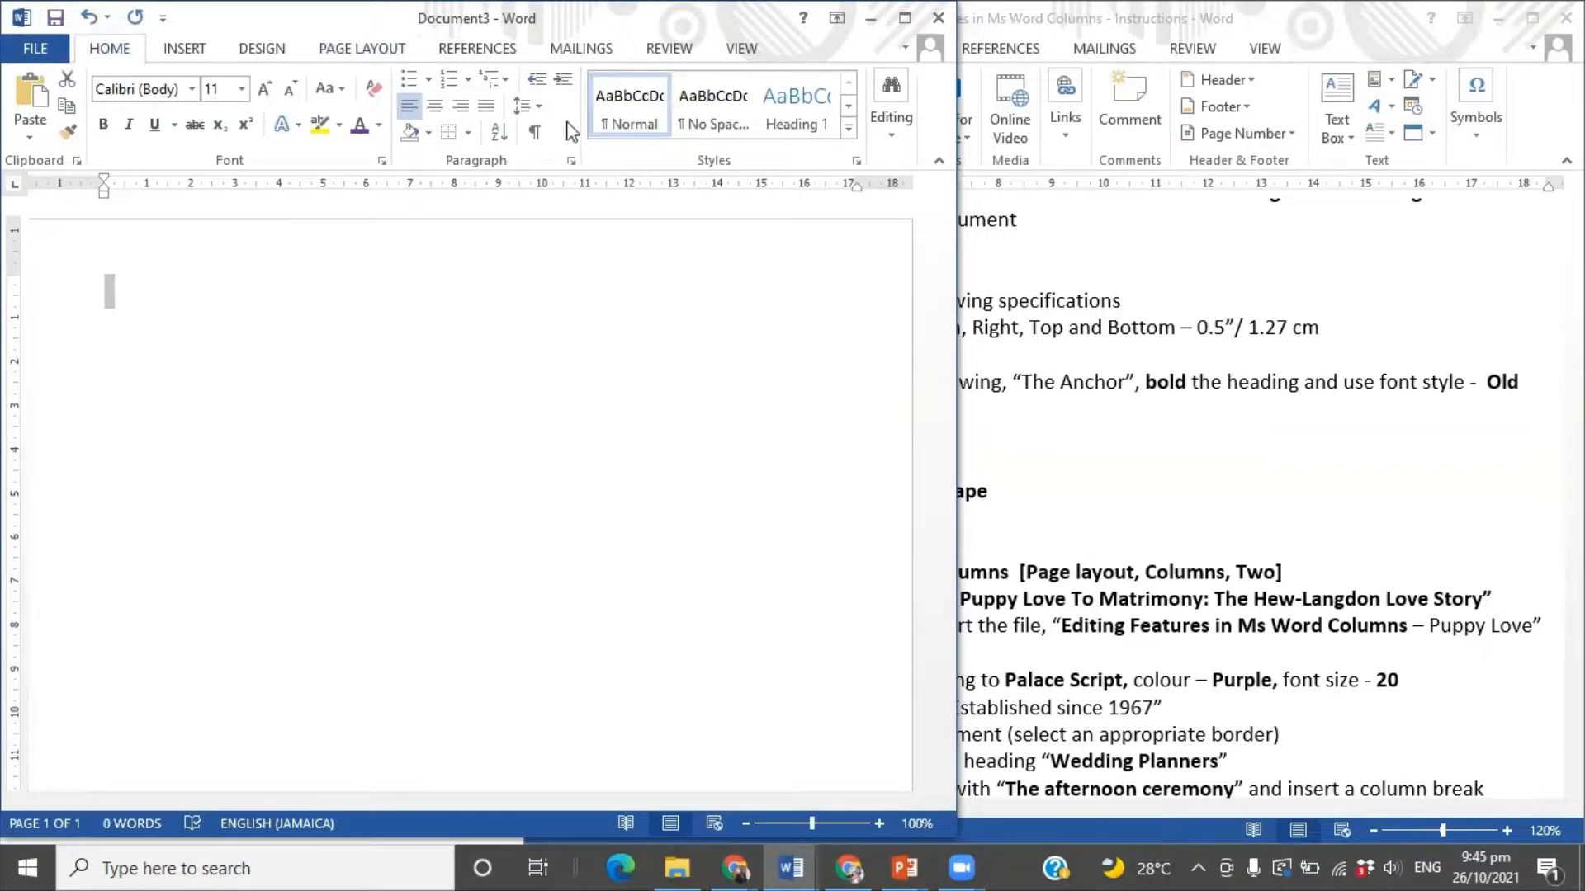
pyautogui.click(572, 162)
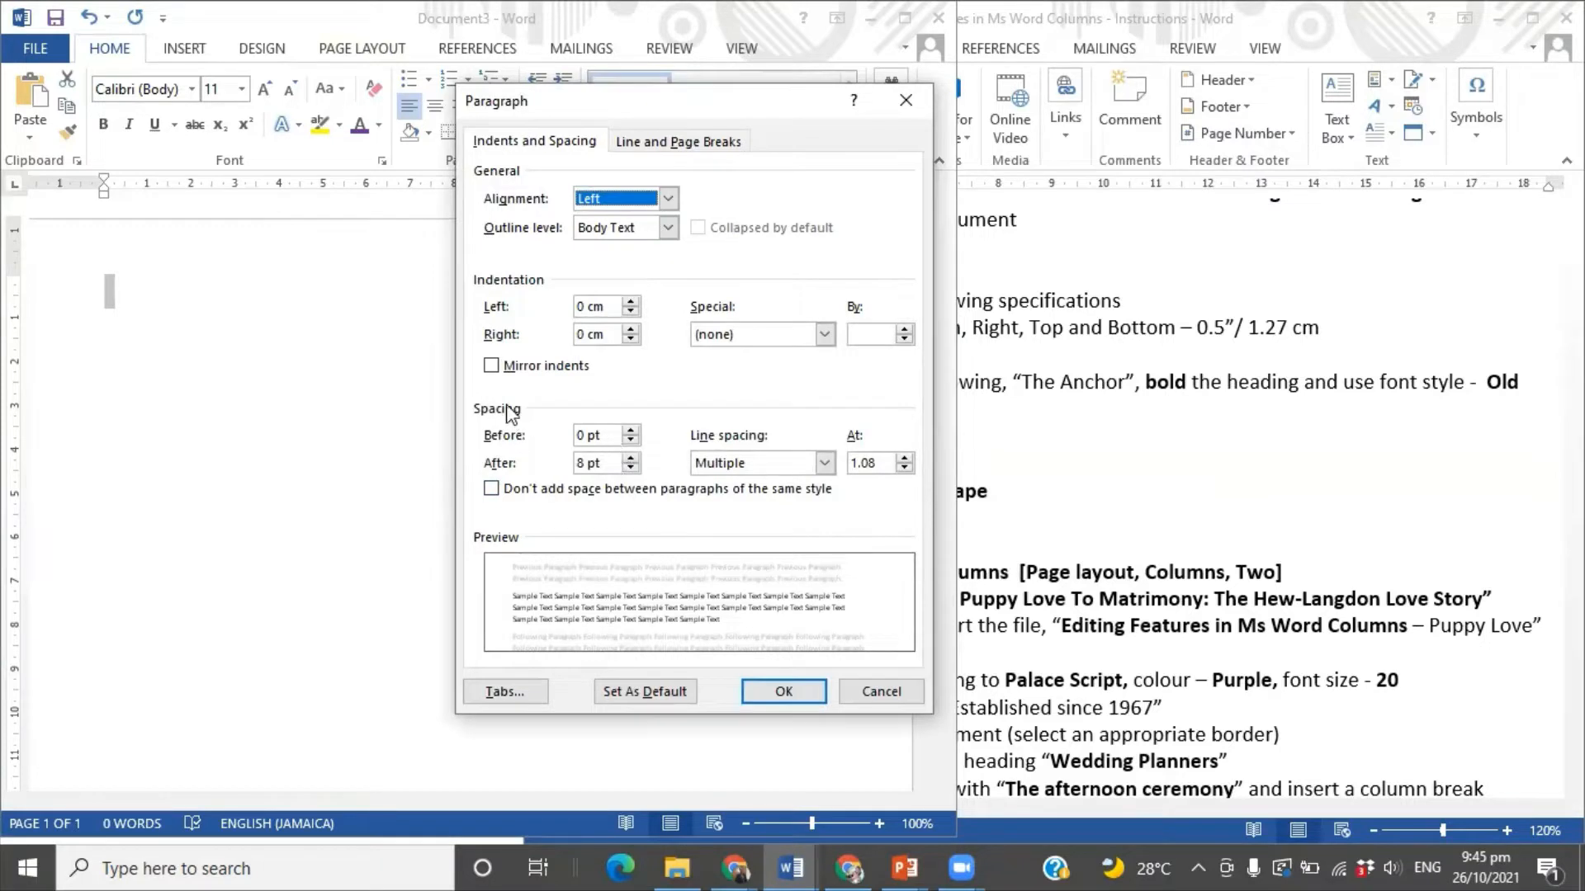
pyautogui.click(632, 468)
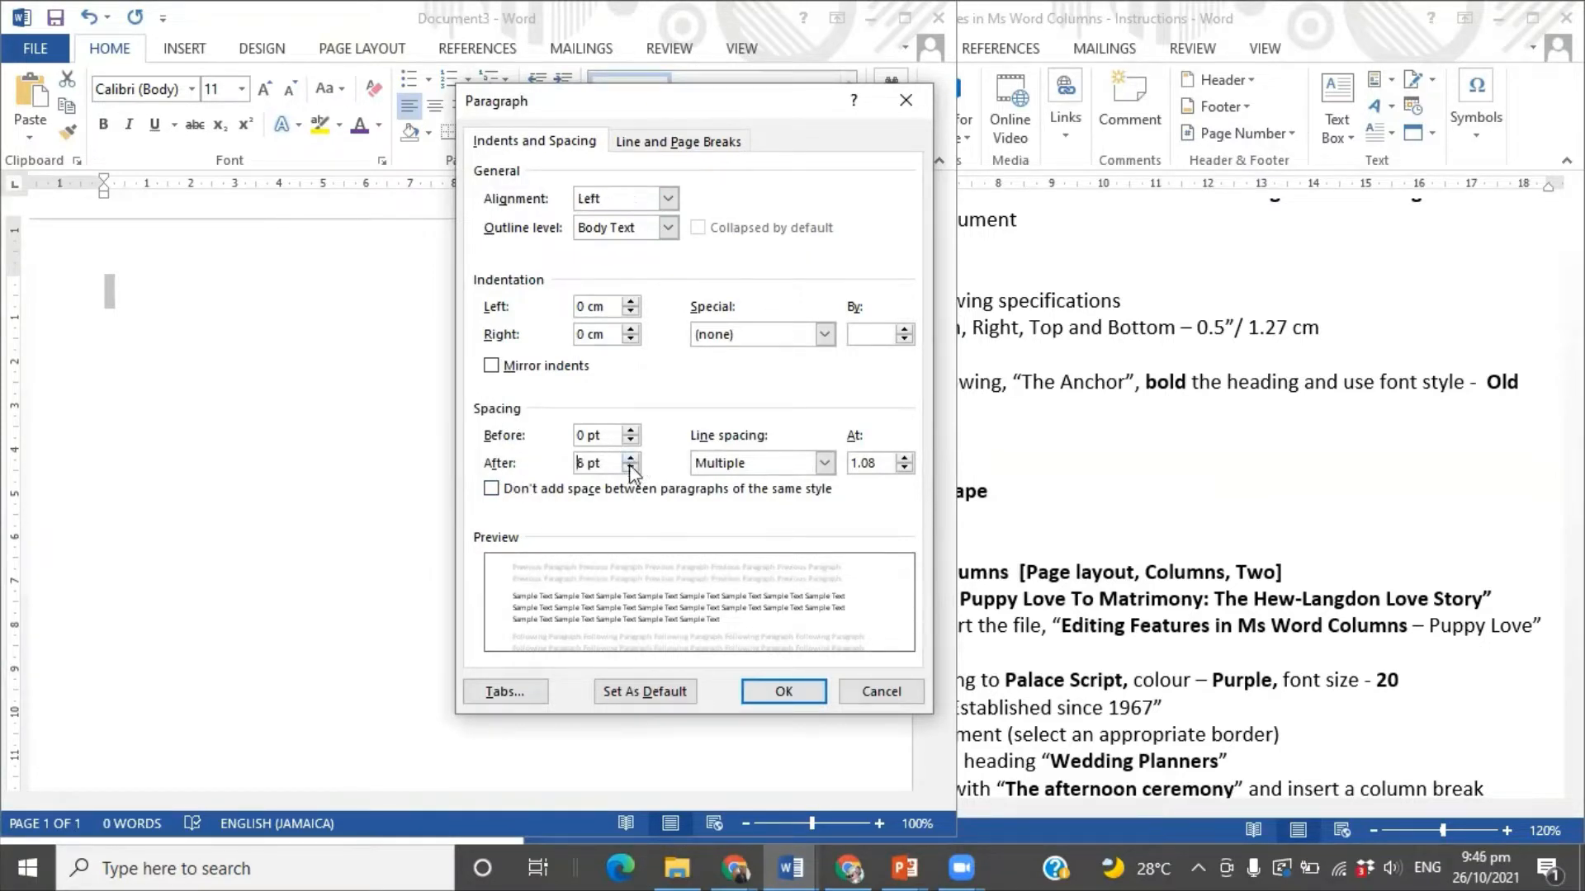
pyautogui.click(825, 464)
pyautogui.click(781, 500)
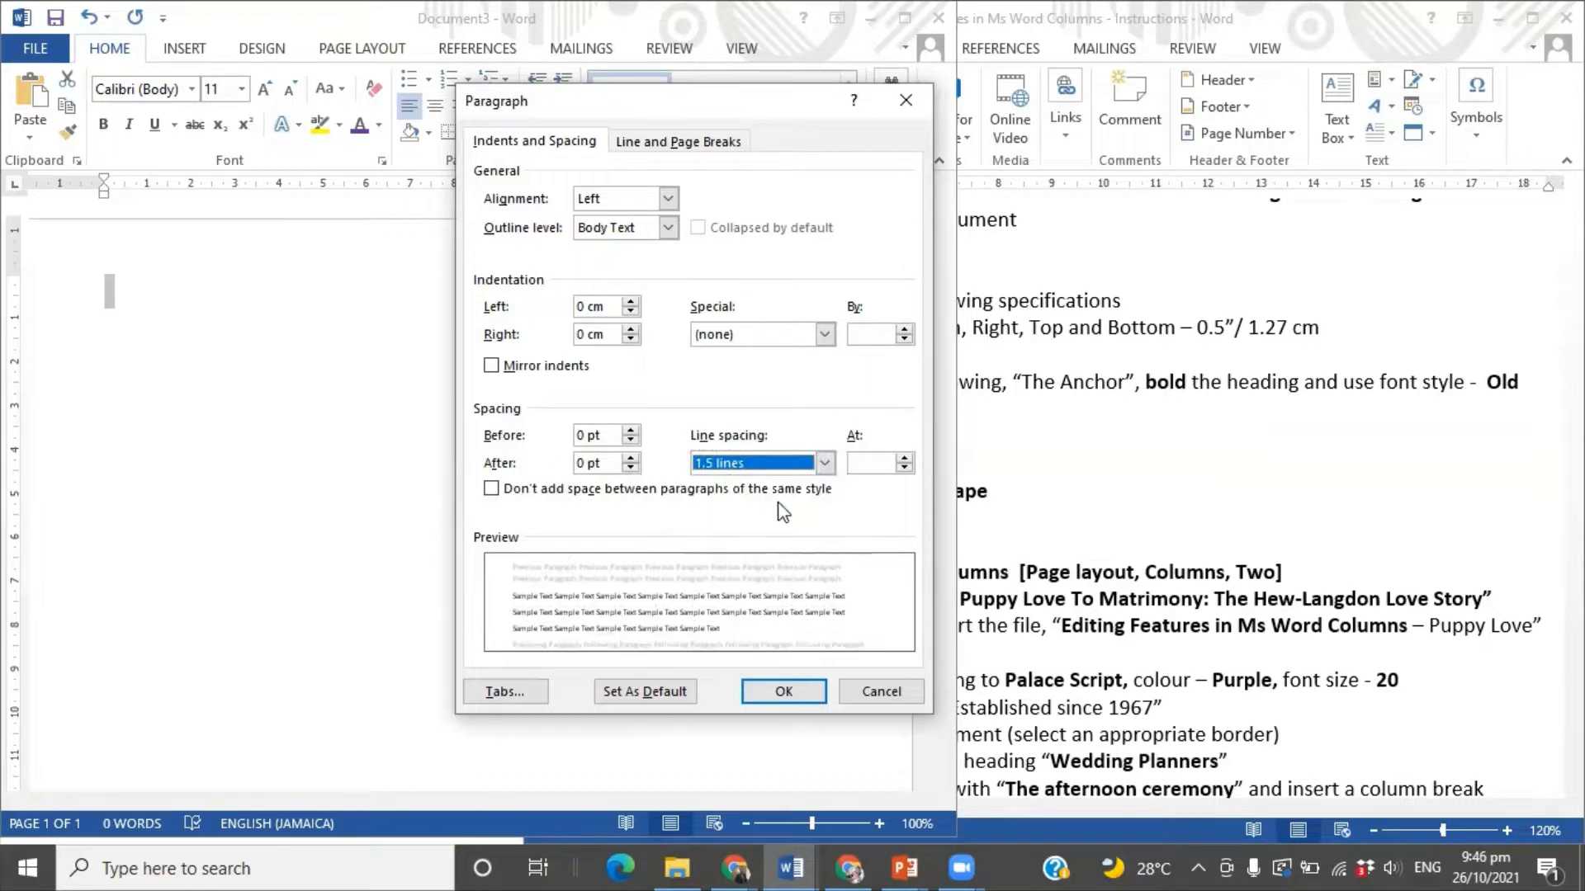
pyautogui.click(492, 490)
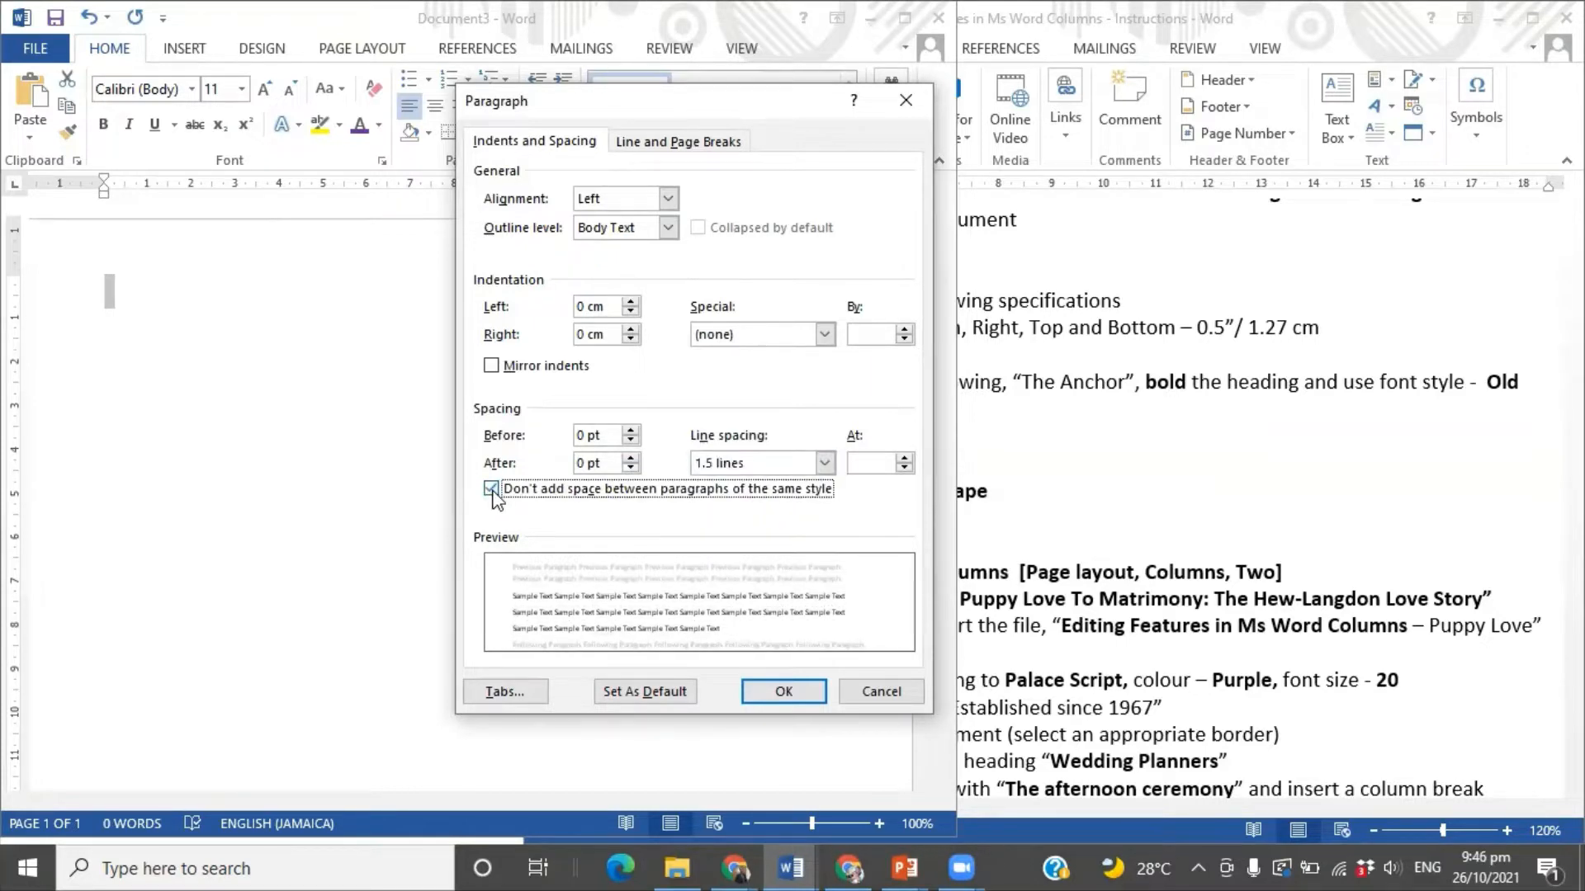
pyautogui.click(782, 692)
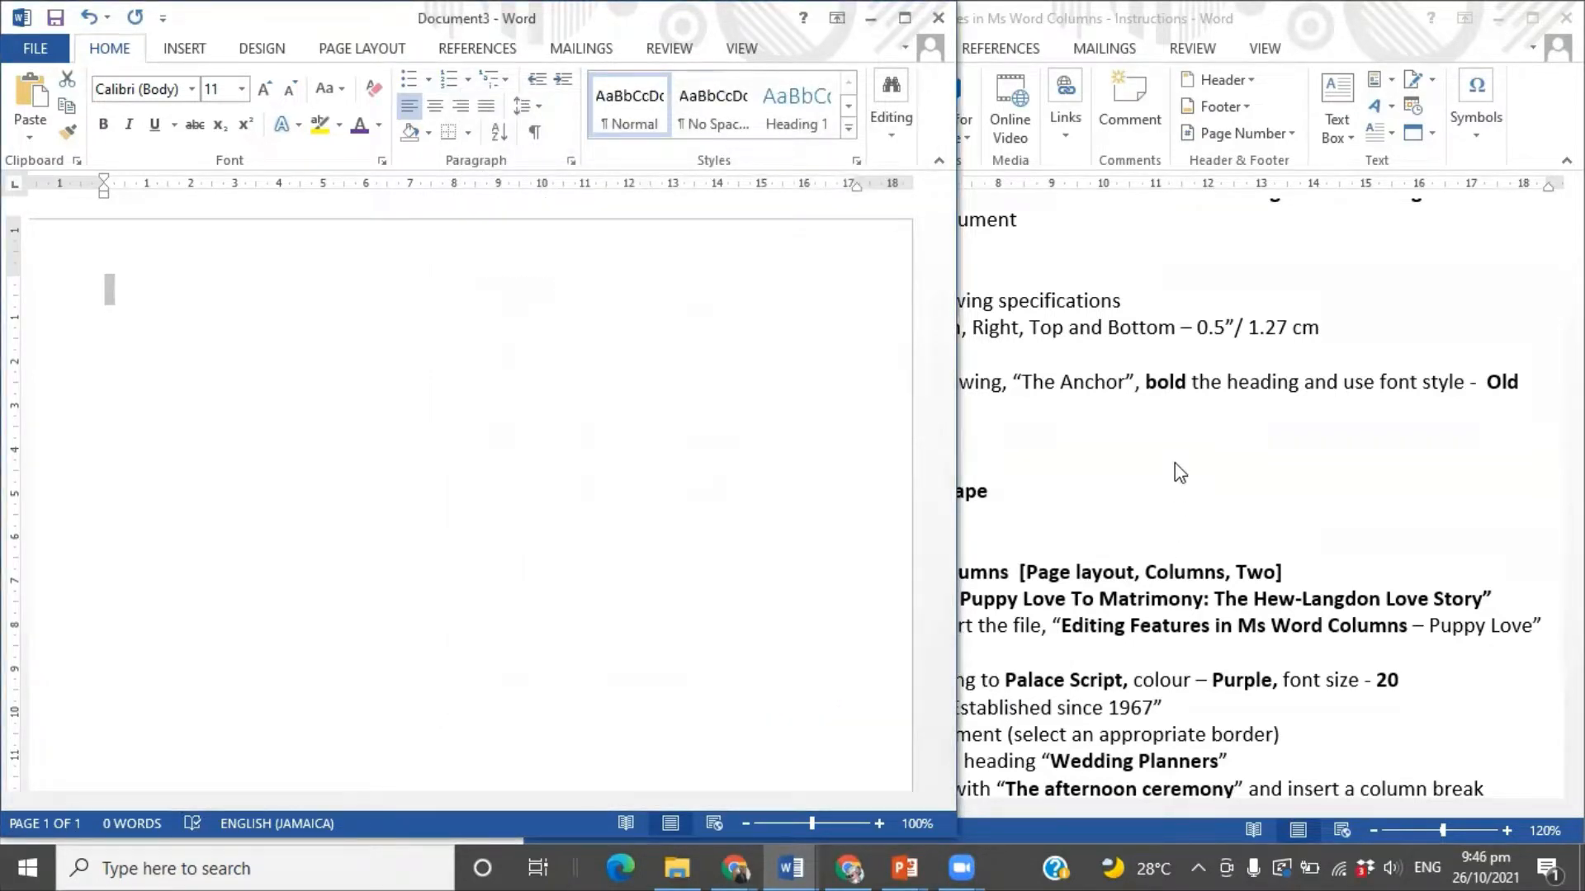
# - Insert a Banded page header in the blank document with the title "THE ANCHOR"
pyautogui.click(1260, 596)
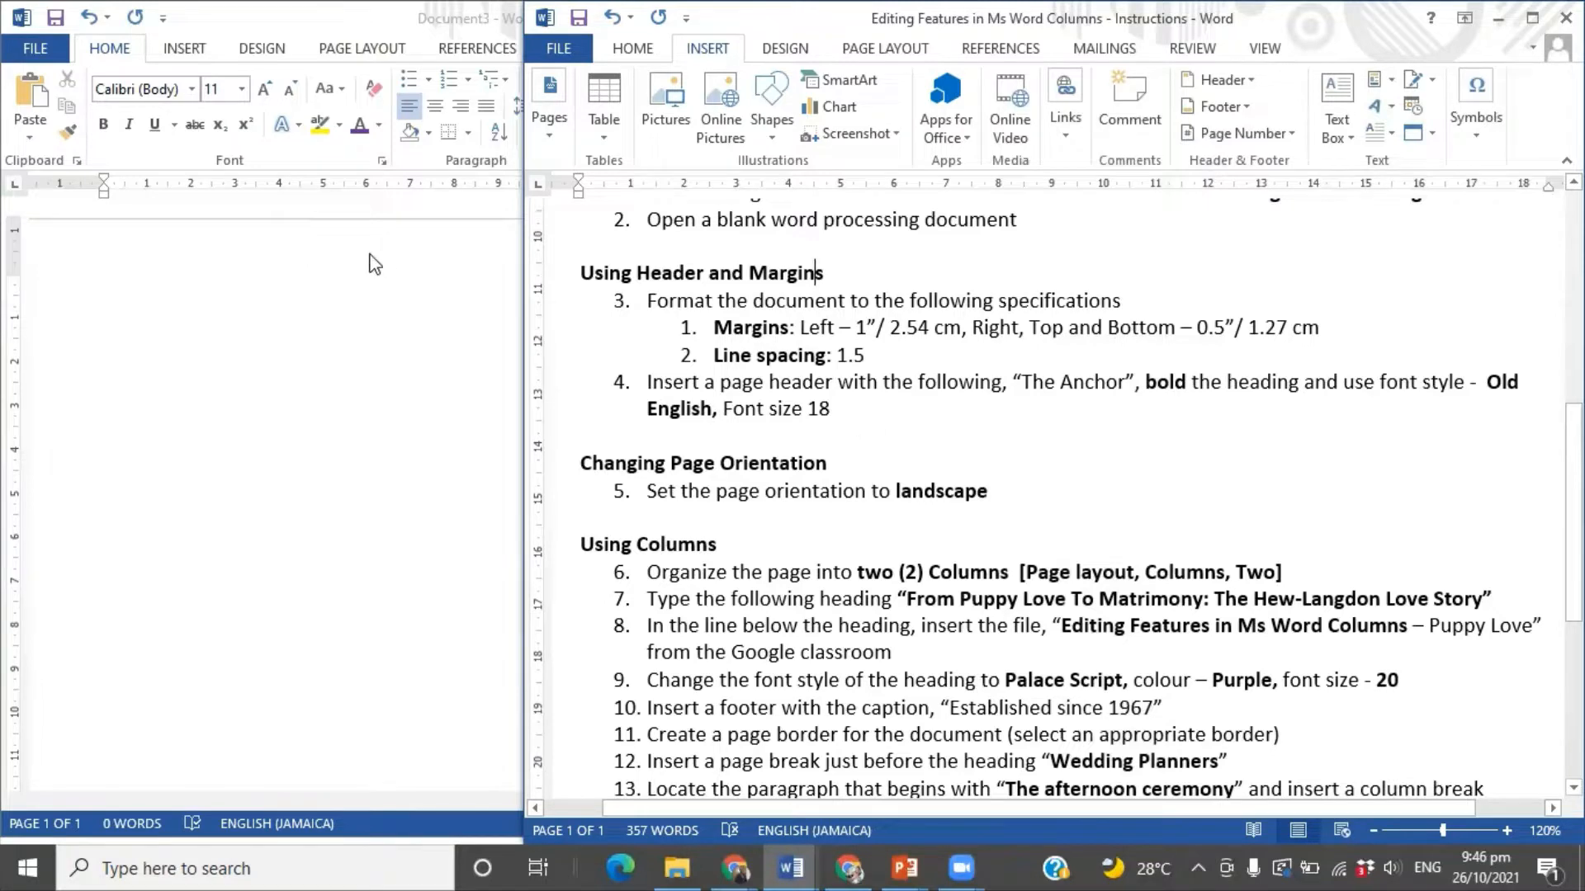
pyautogui.click(258, 262)
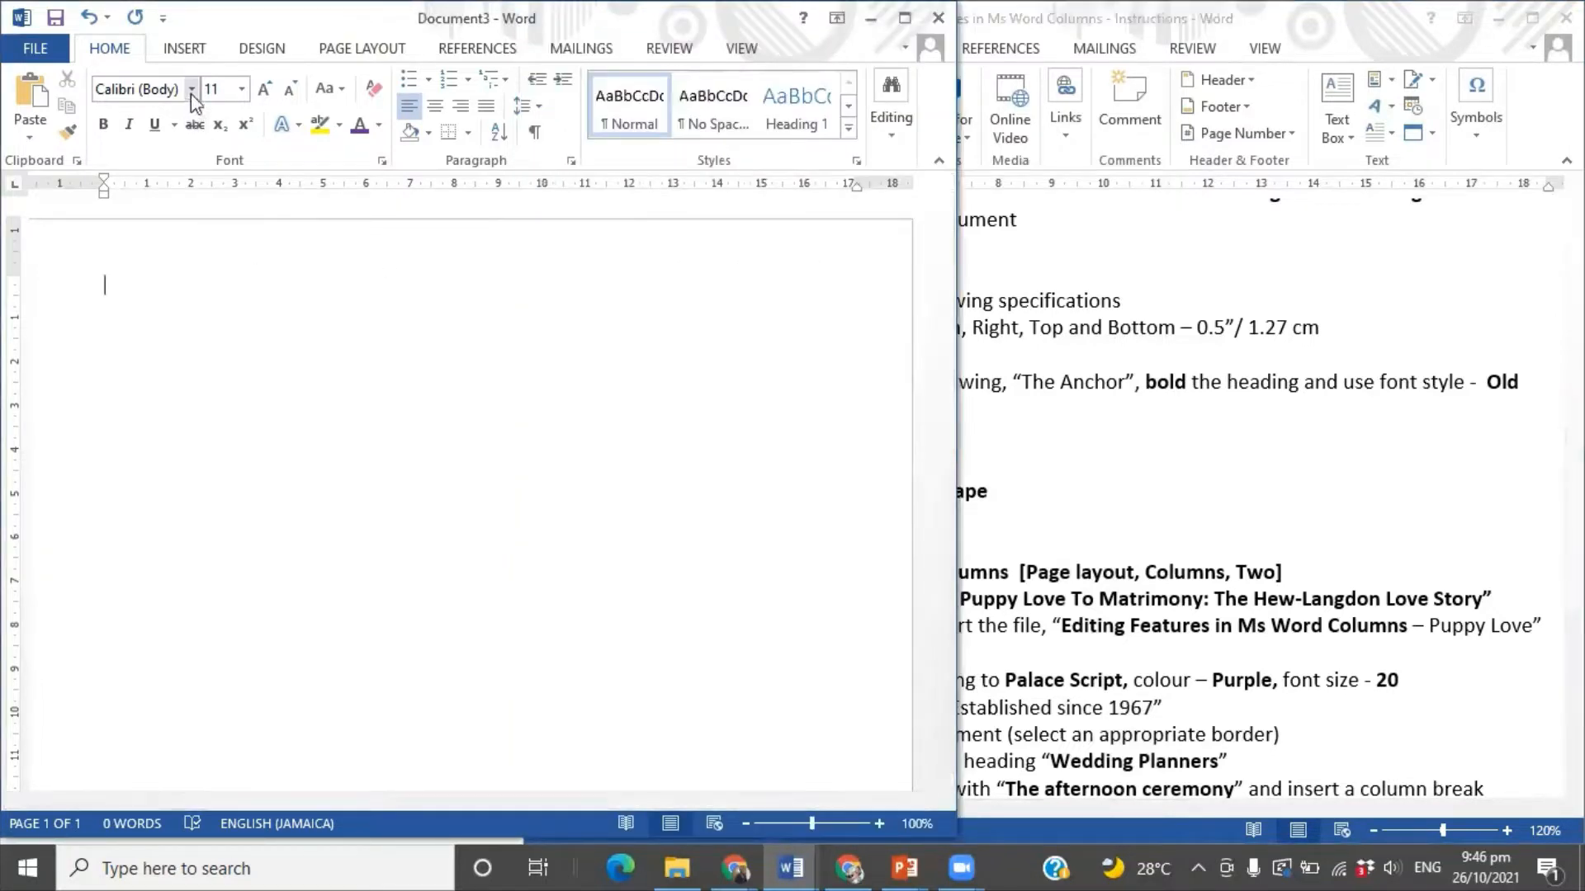
pyautogui.click(185, 49)
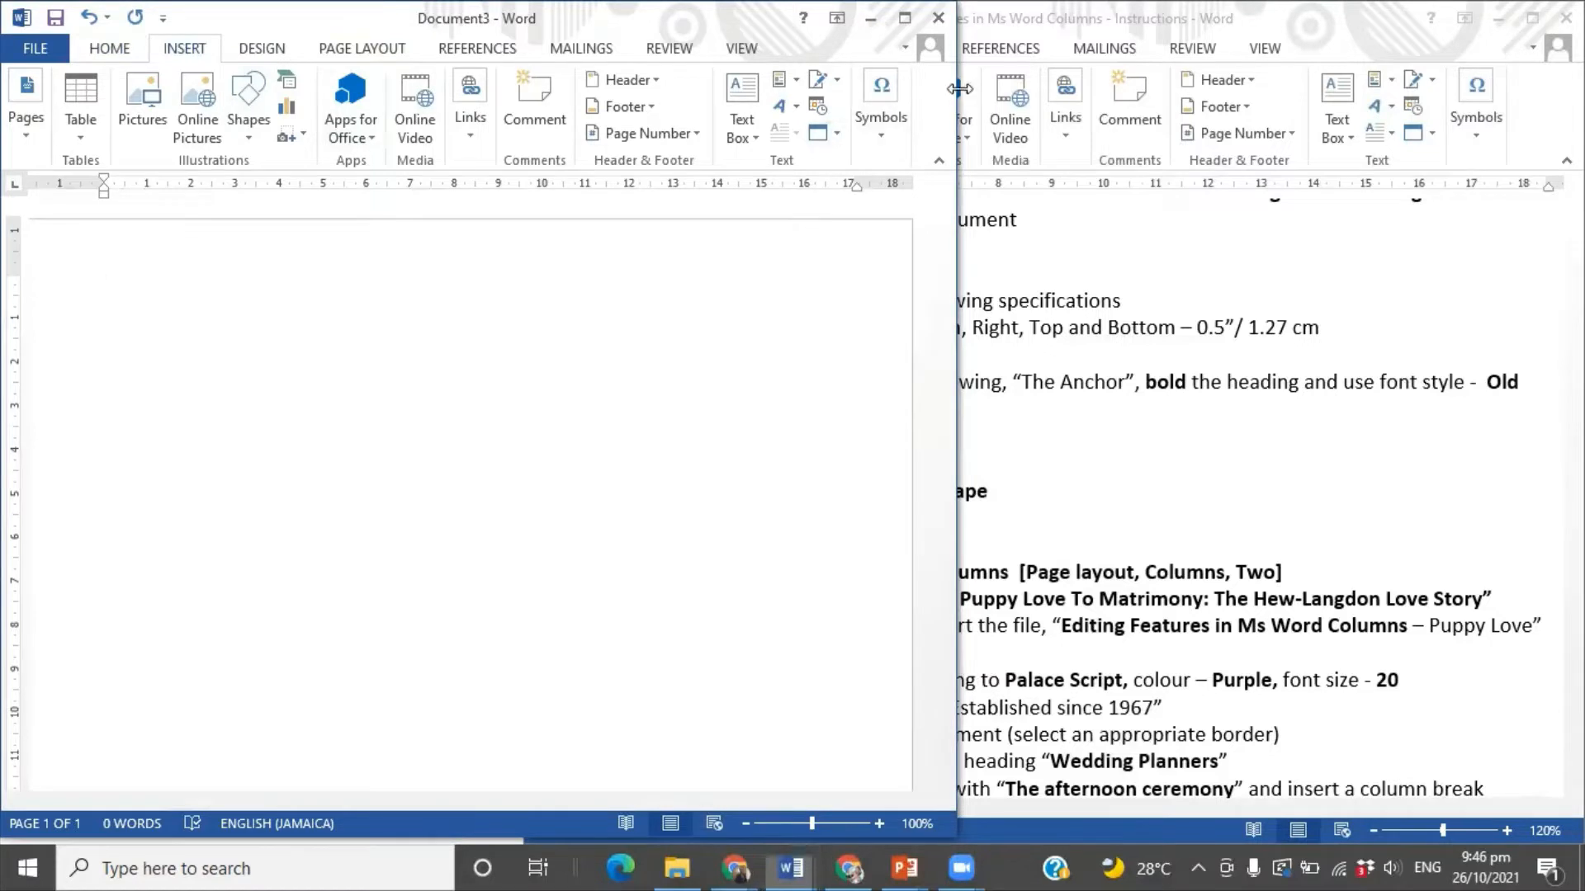
pyautogui.moveTo(962, 86); pyautogui.dragTo(1104, 116)
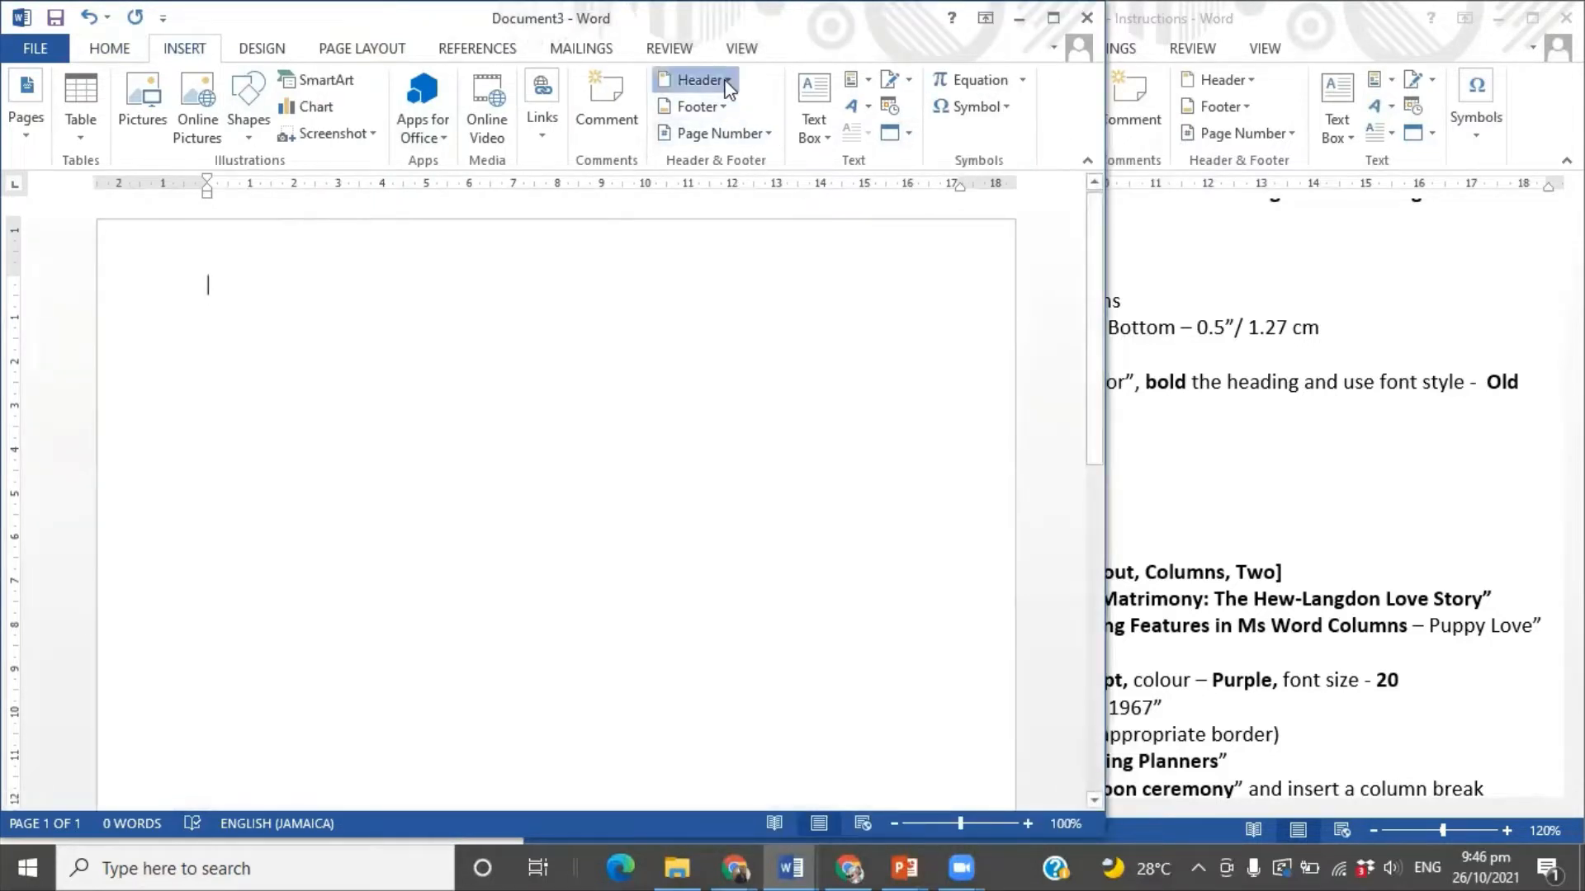
pyautogui.click(724, 80)
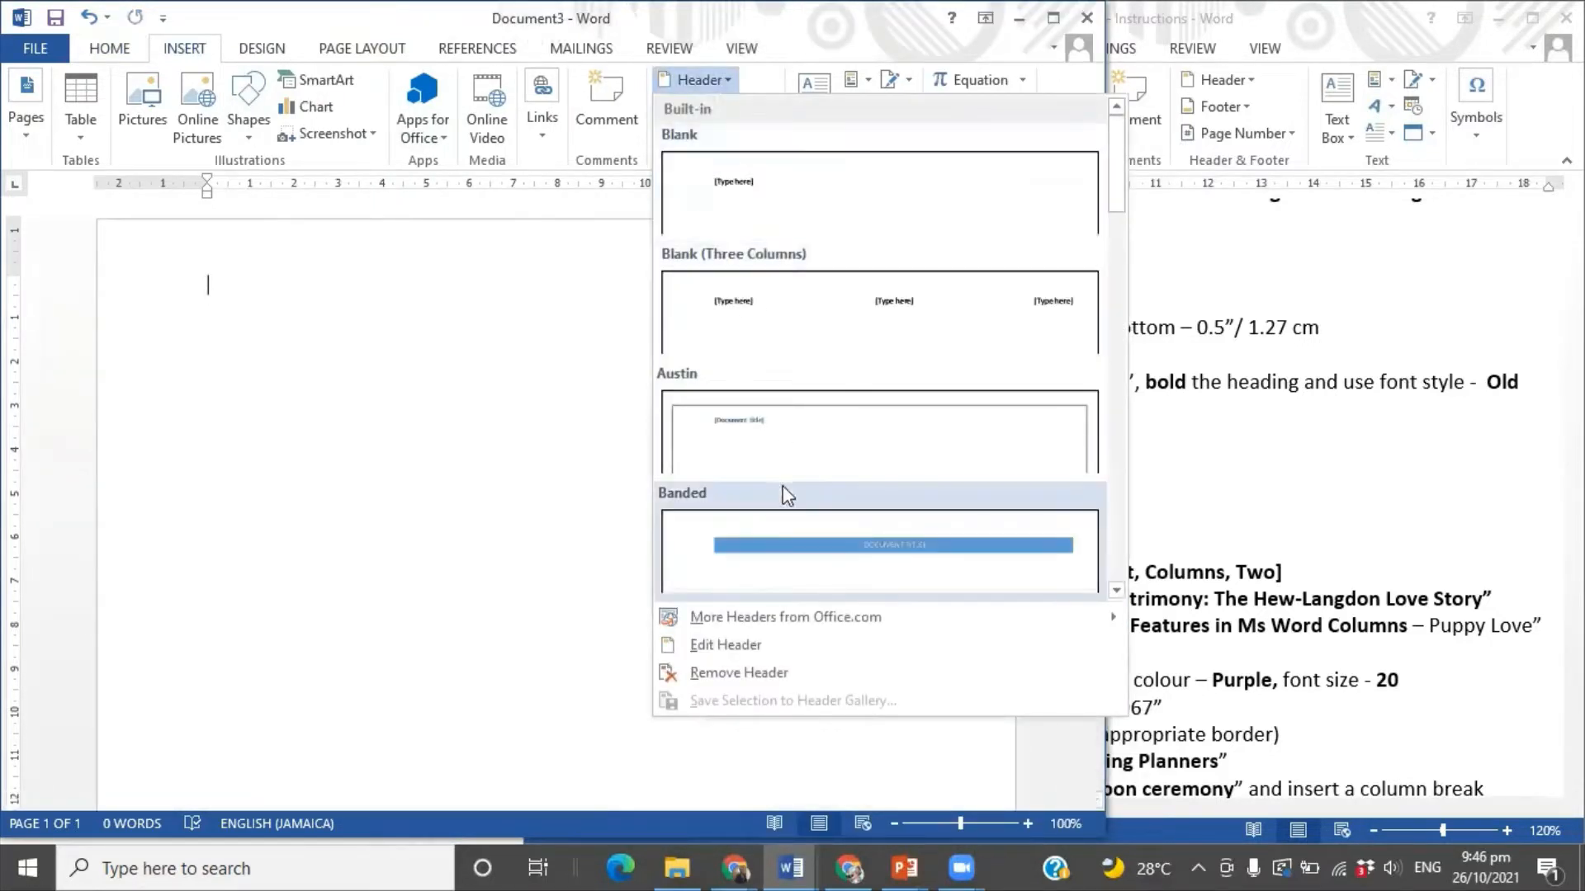
pyautogui.click(785, 547)
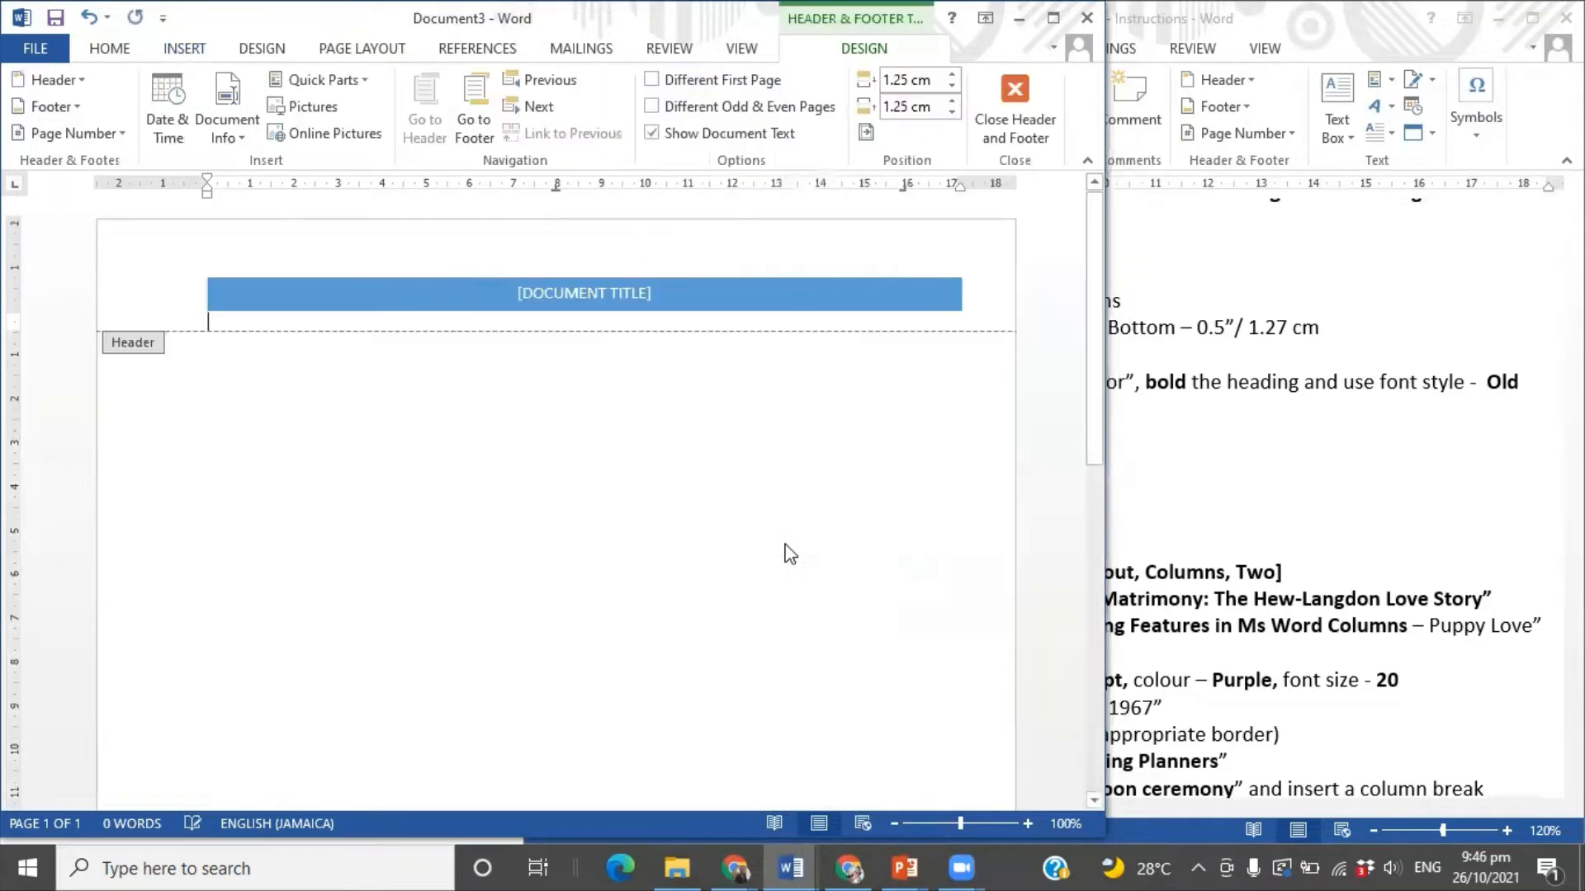
pyautogui.click(535, 293)
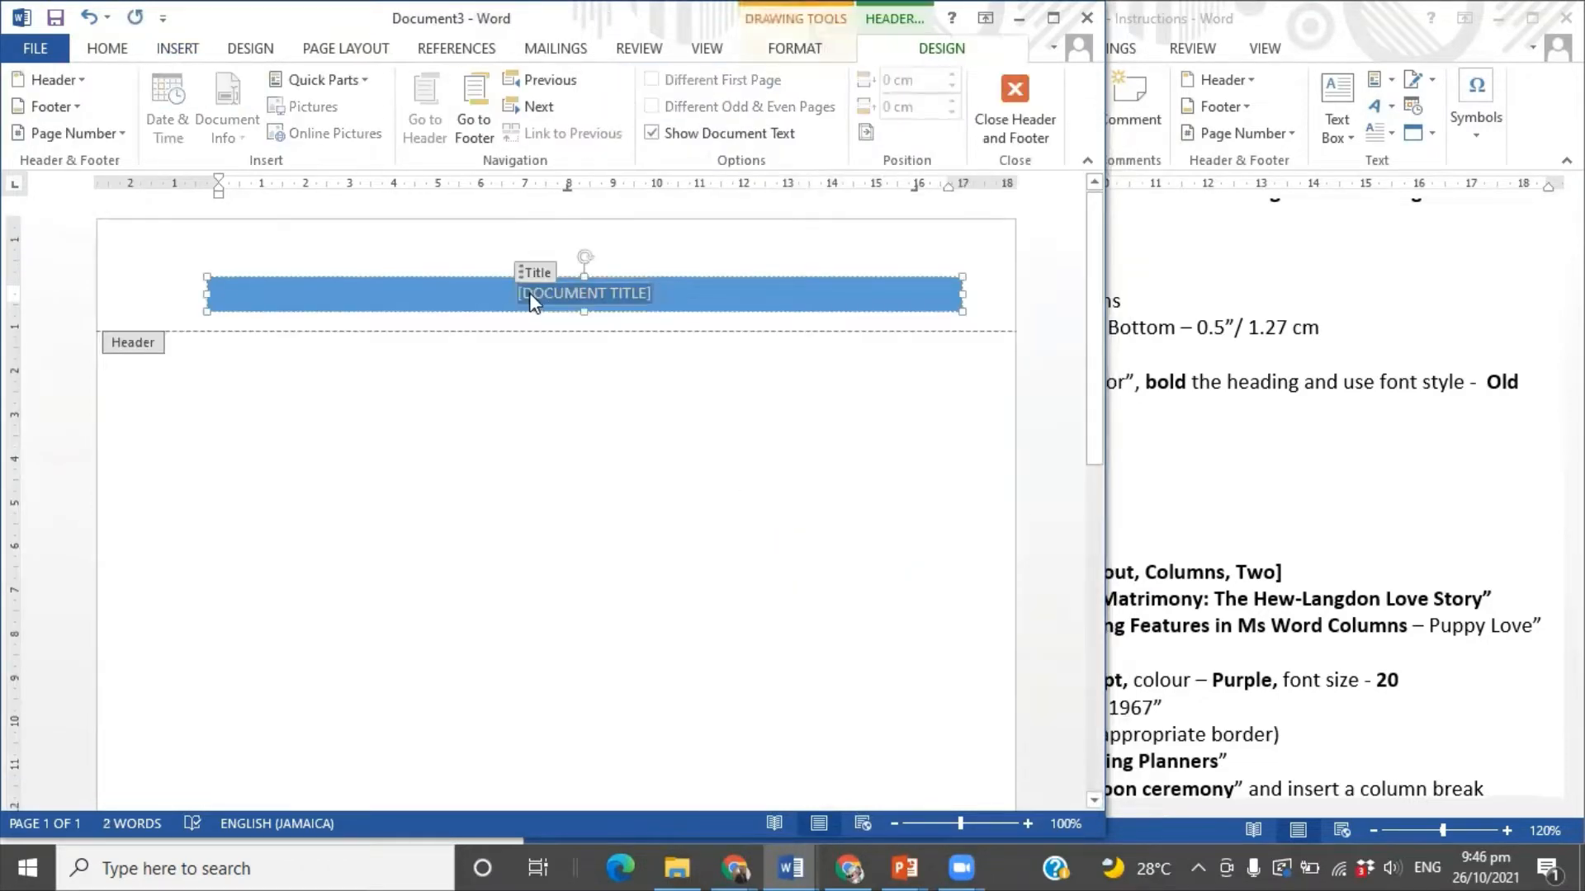
pyautogui.write('THE A')
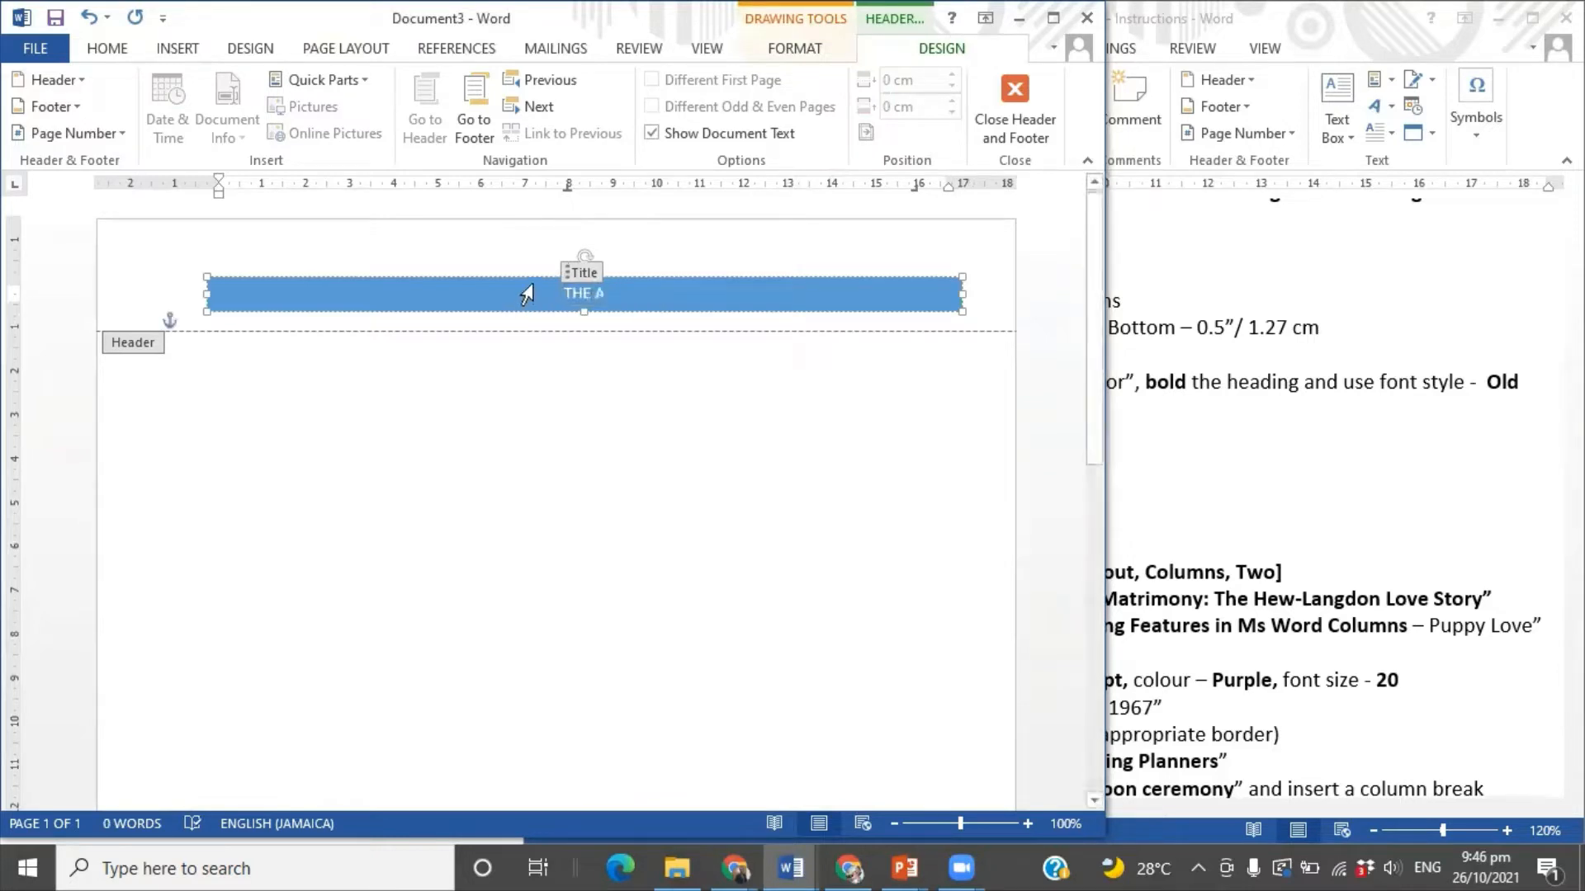
pyautogui.write('NCHOR')
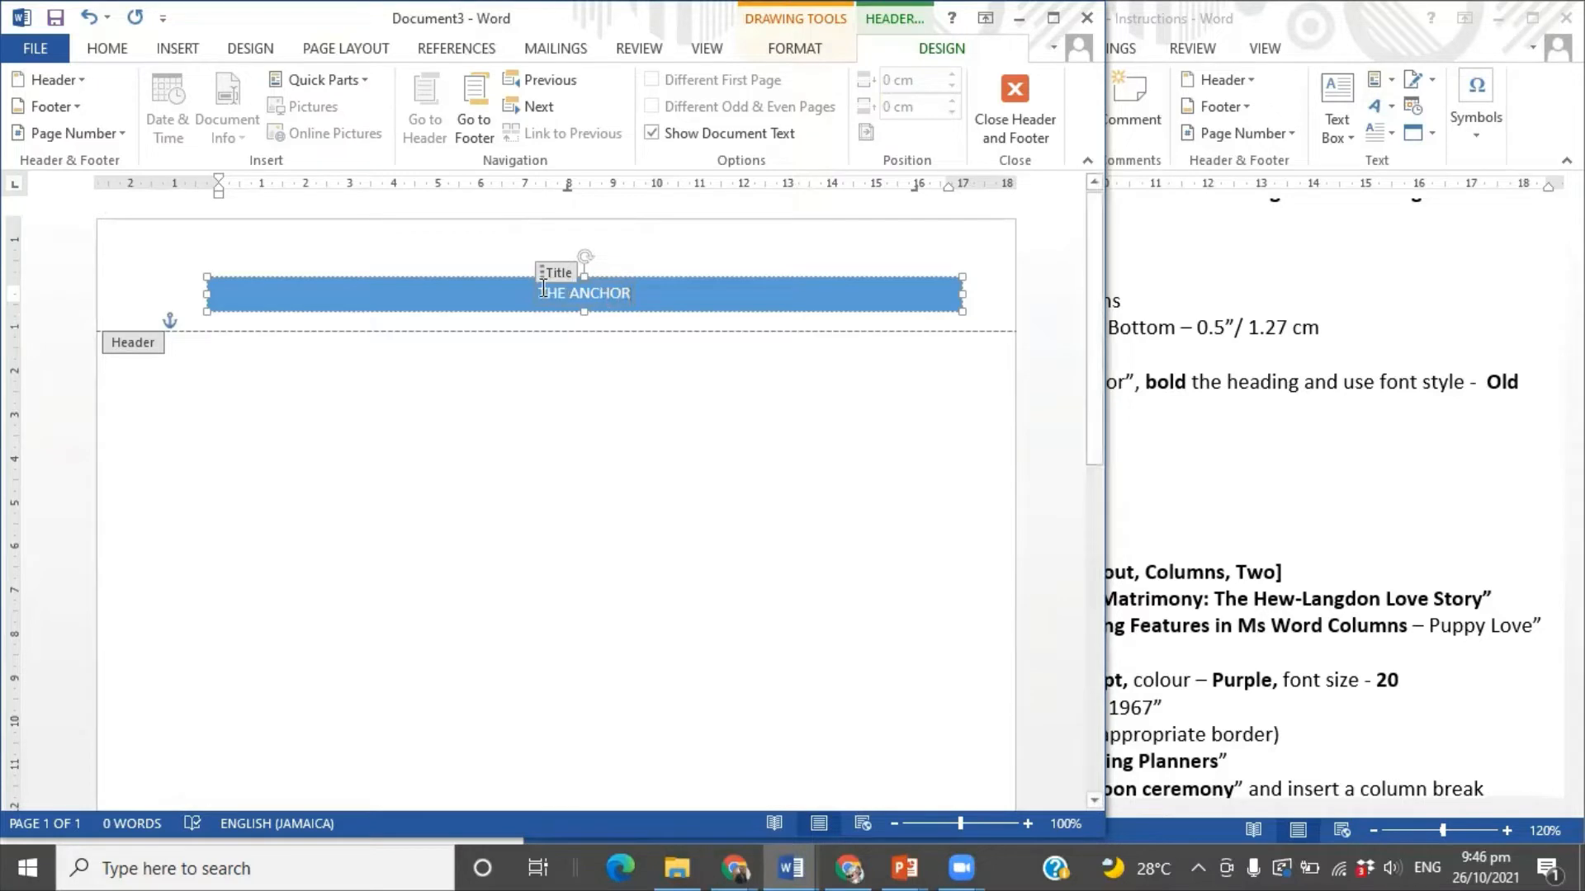
# - Change the header title's case to Capitalize Each Word
pyautogui.moveTo(543, 289); pyautogui.dragTo(627, 297)
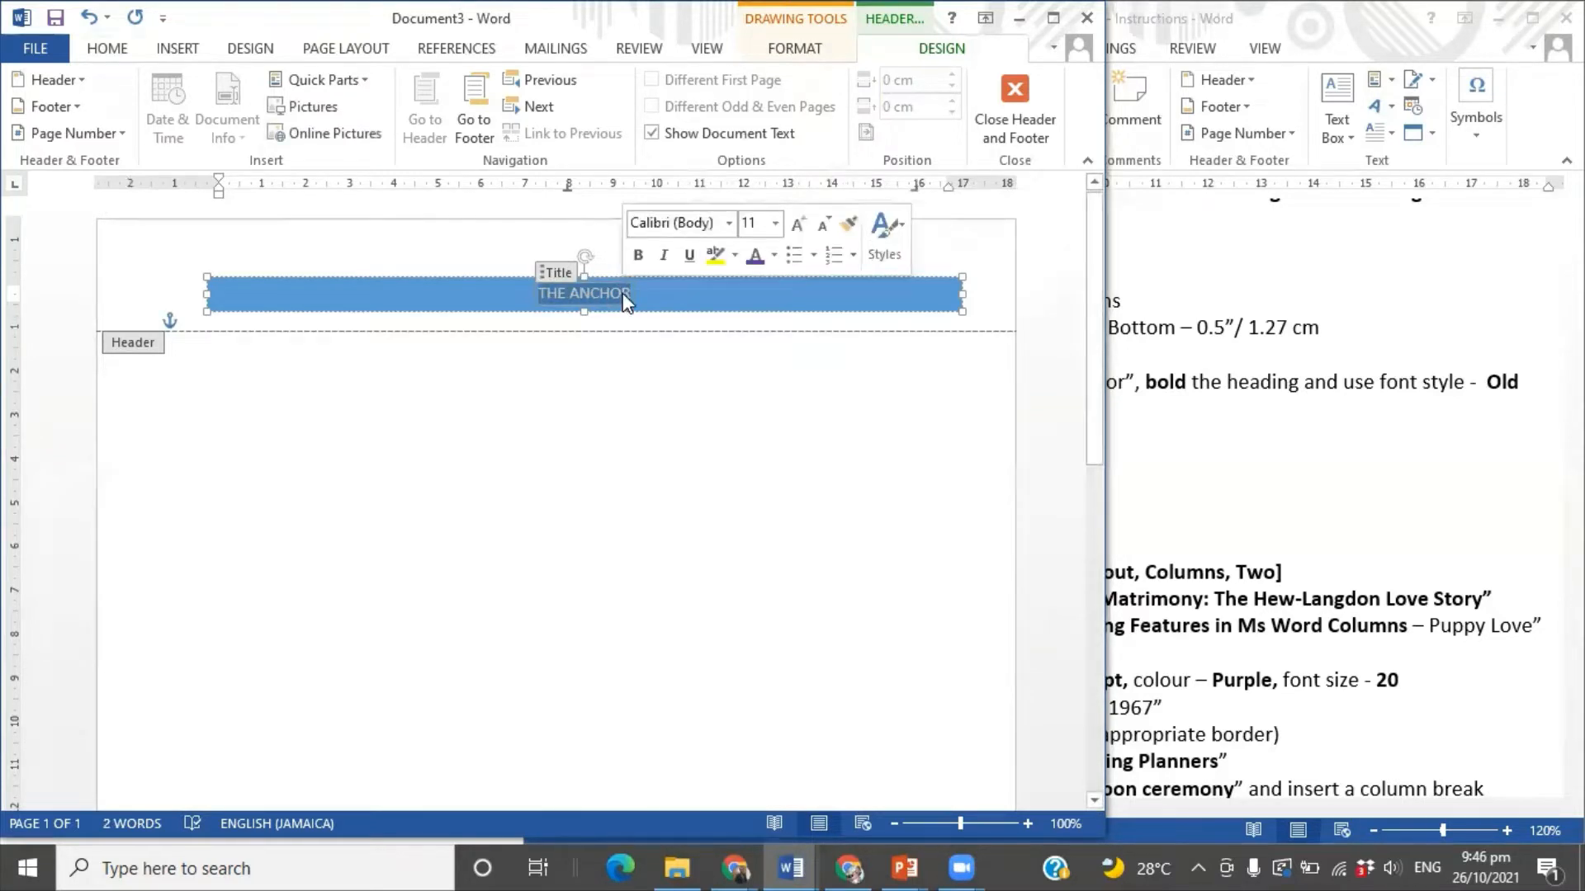
pyautogui.click(107, 48)
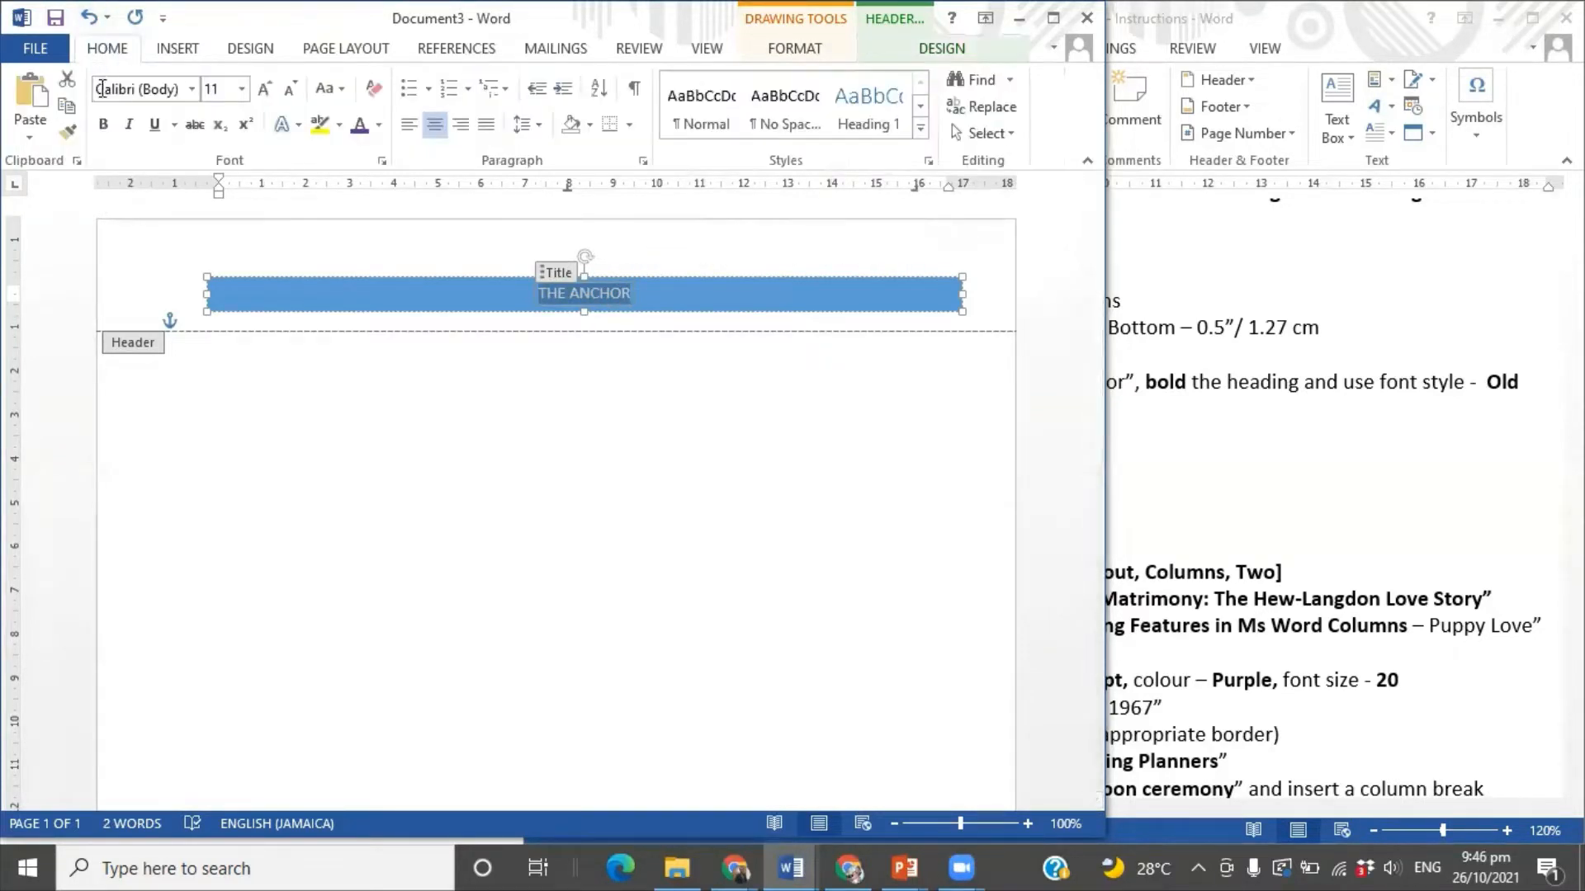
pyautogui.click(343, 89)
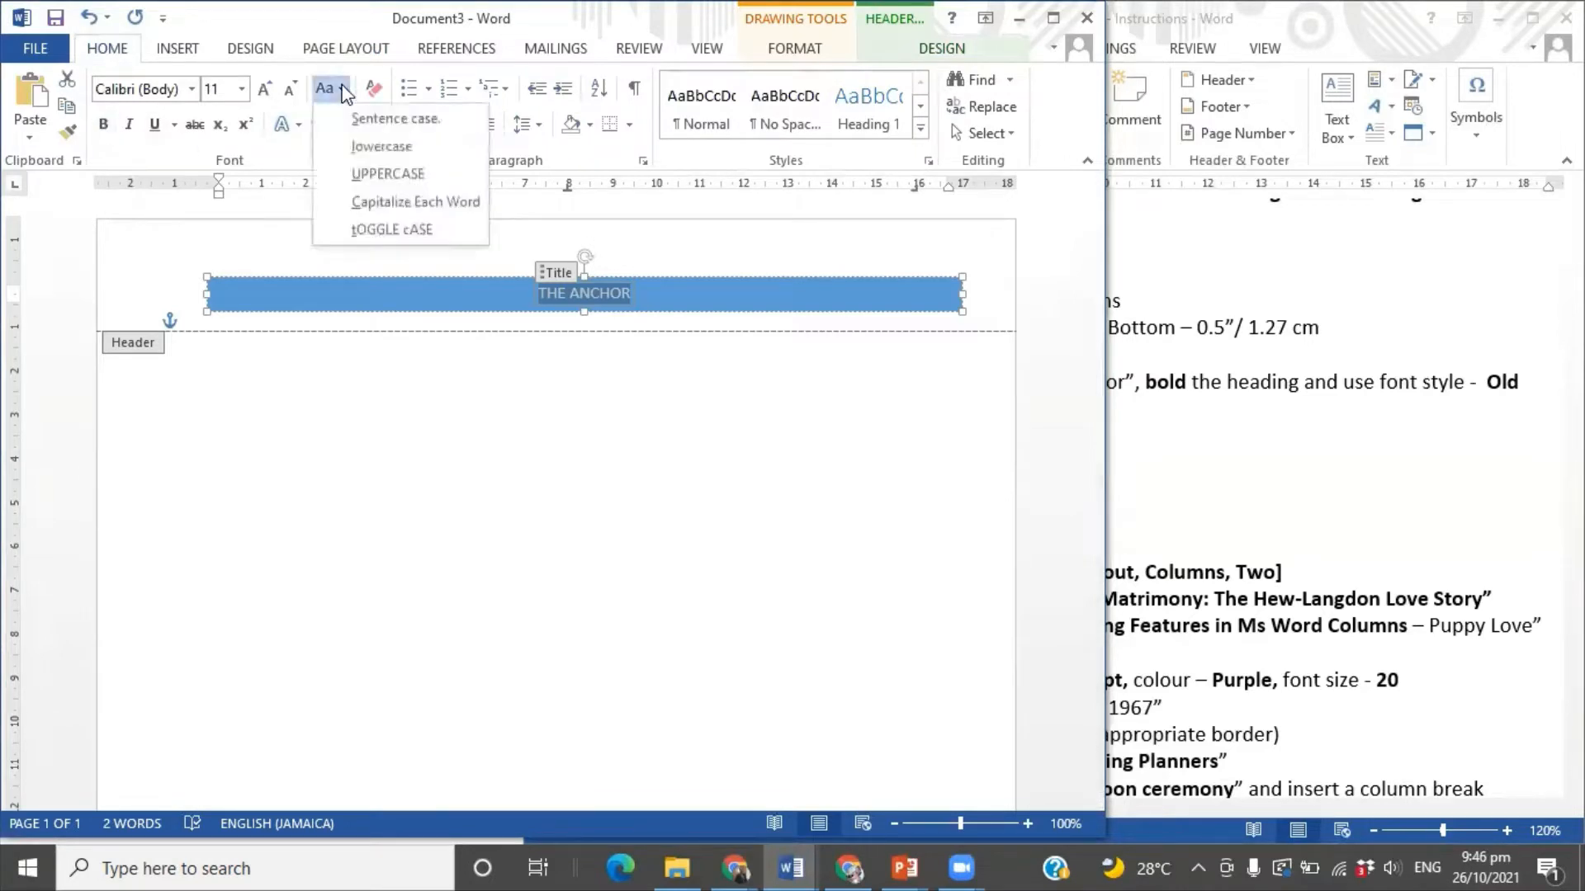
pyautogui.click(378, 207)
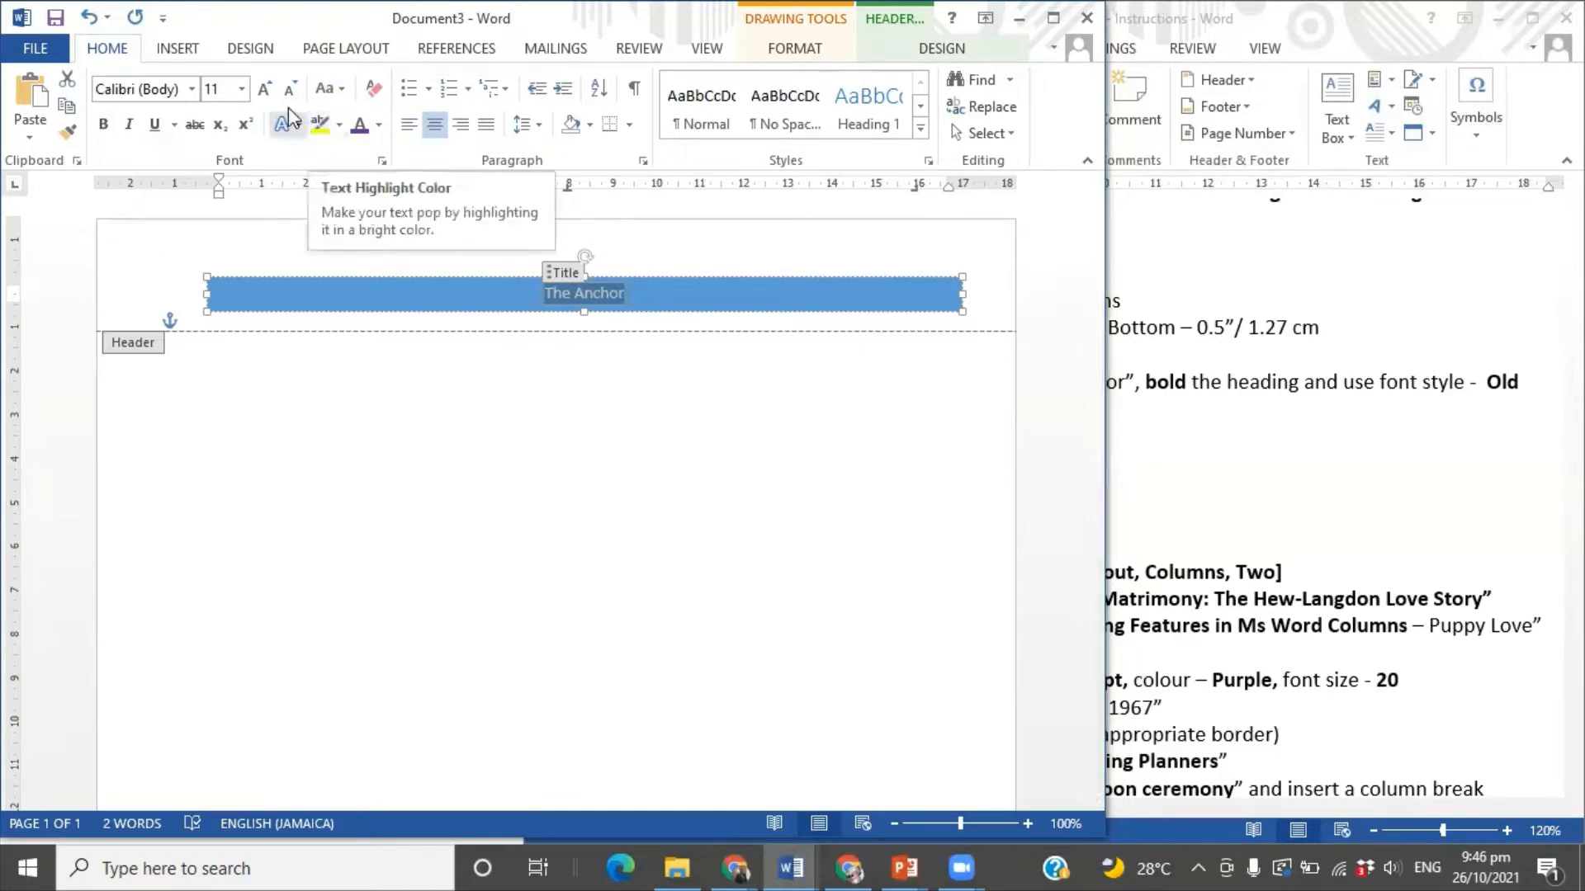
# - Set the header title to font size 18 in the Old English font
pyautogui.click(241, 89)
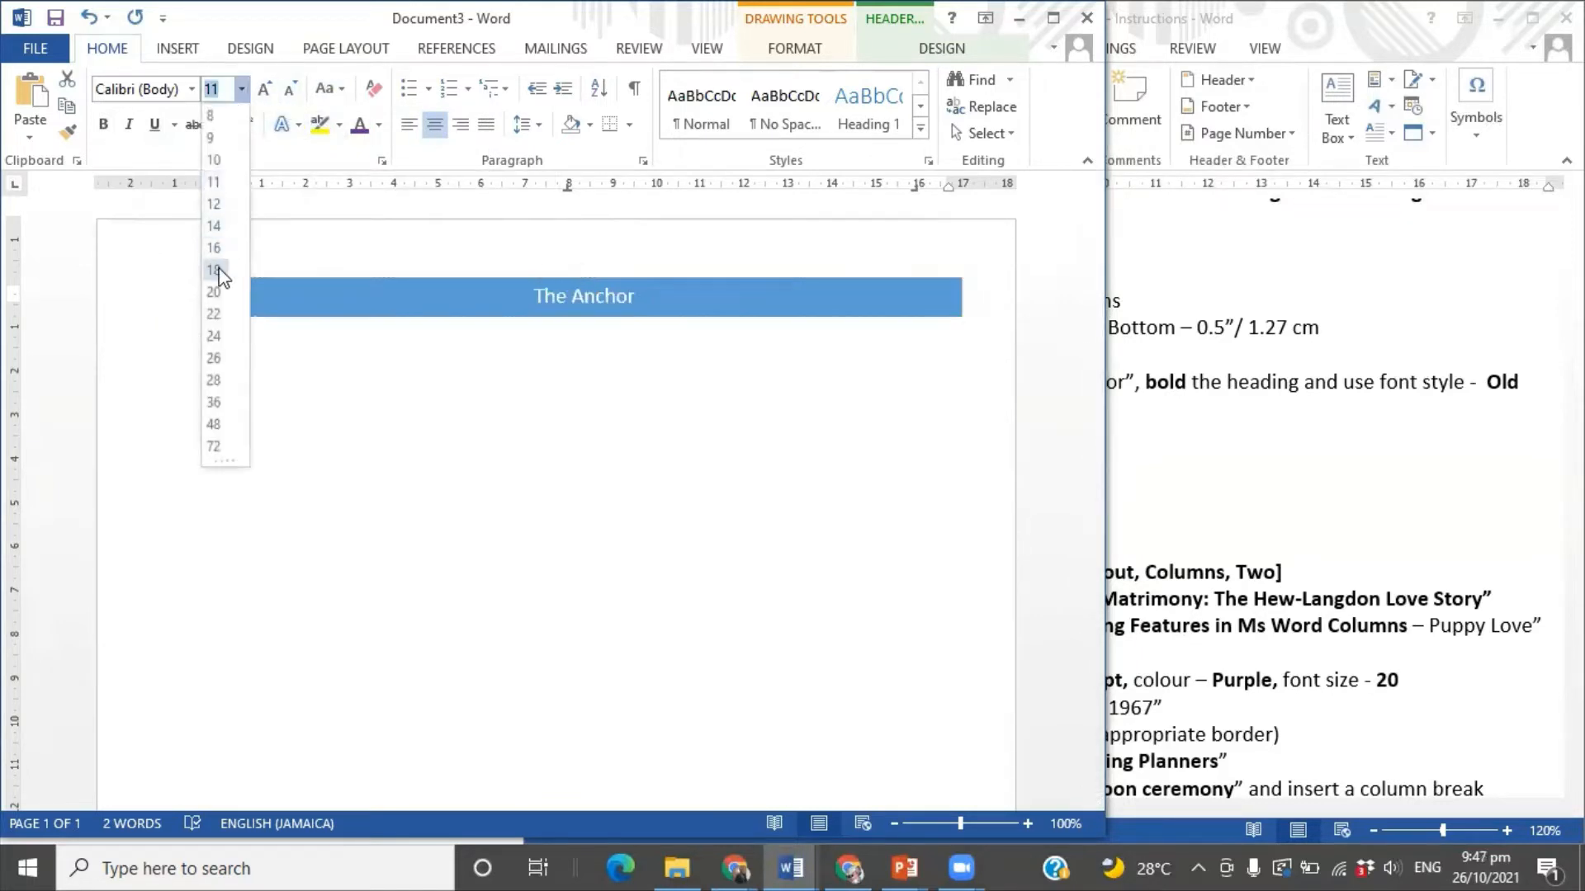
pyautogui.click(216, 270)
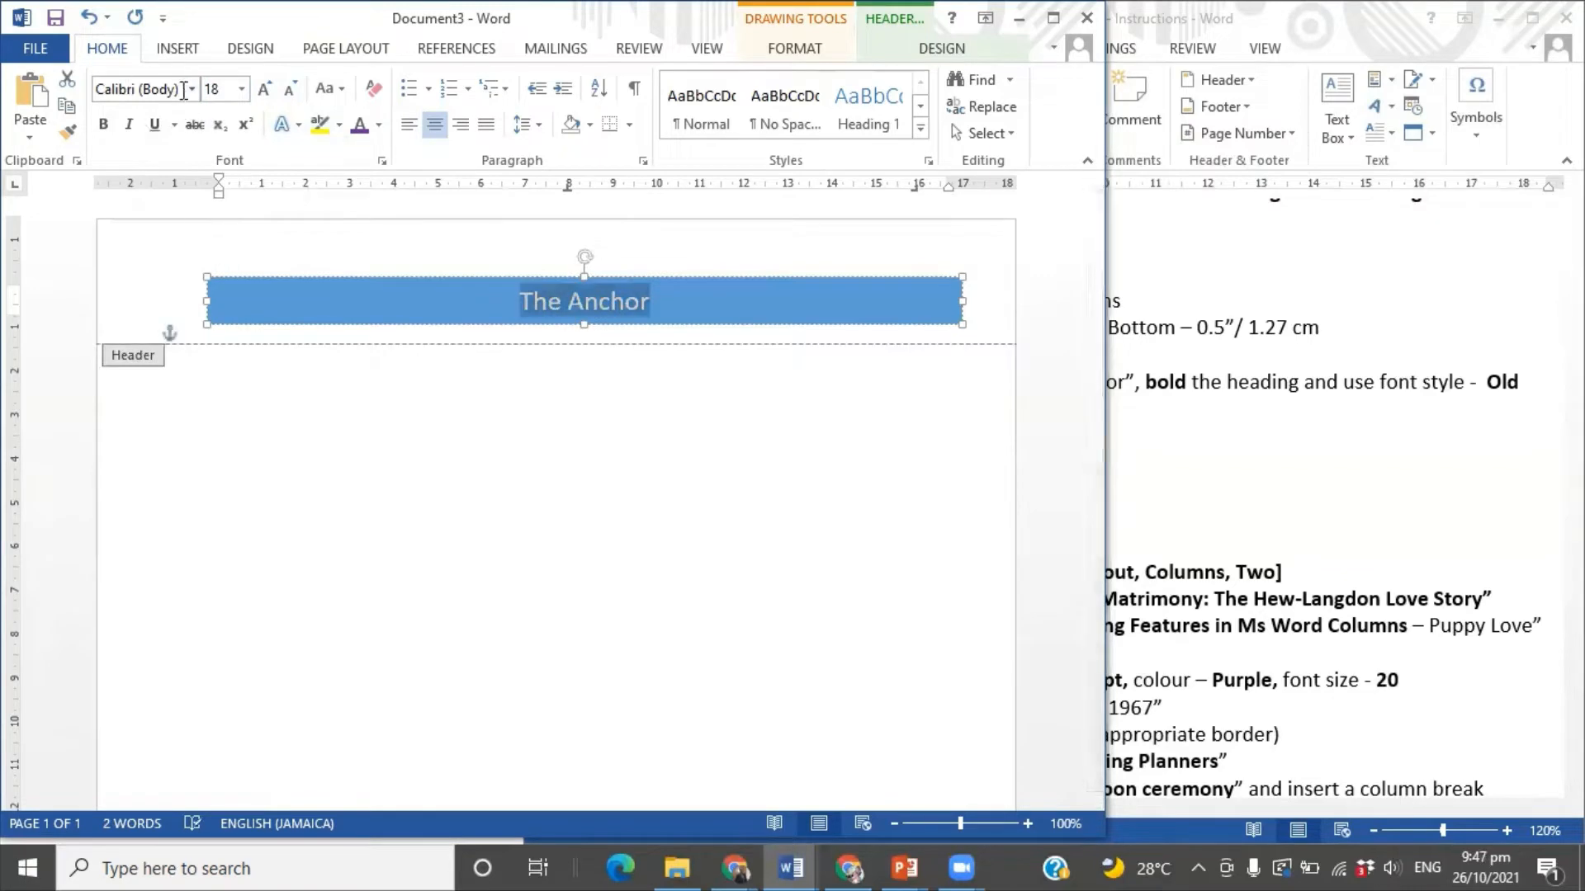
pyautogui.click(176, 89)
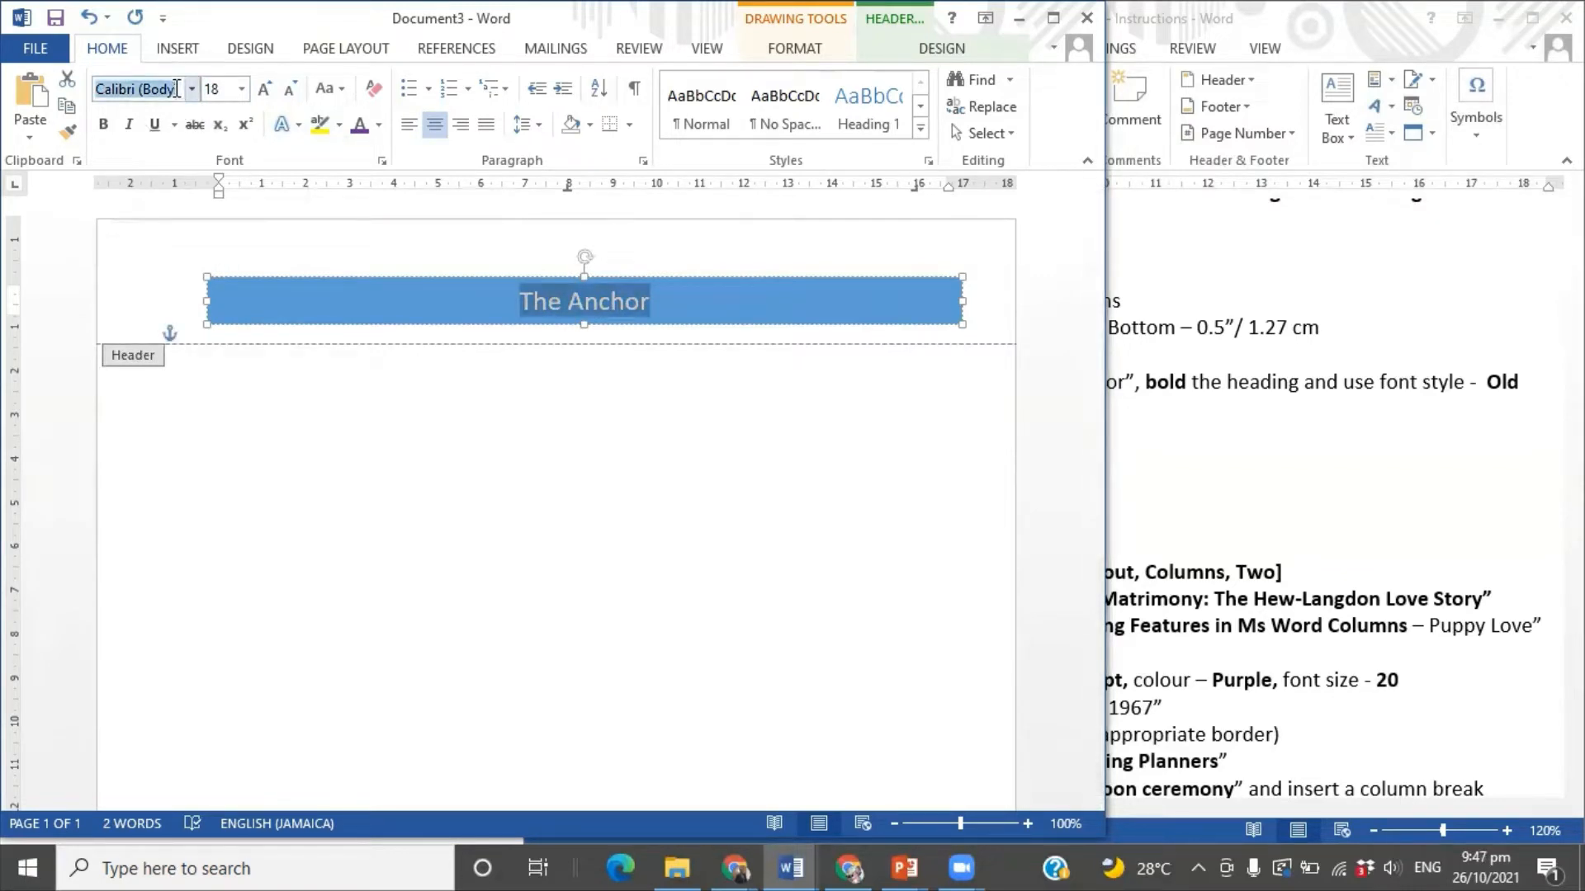
pyautogui.write('Old English Te')
pyautogui.press('Return')
pyautogui.click(702, 339)
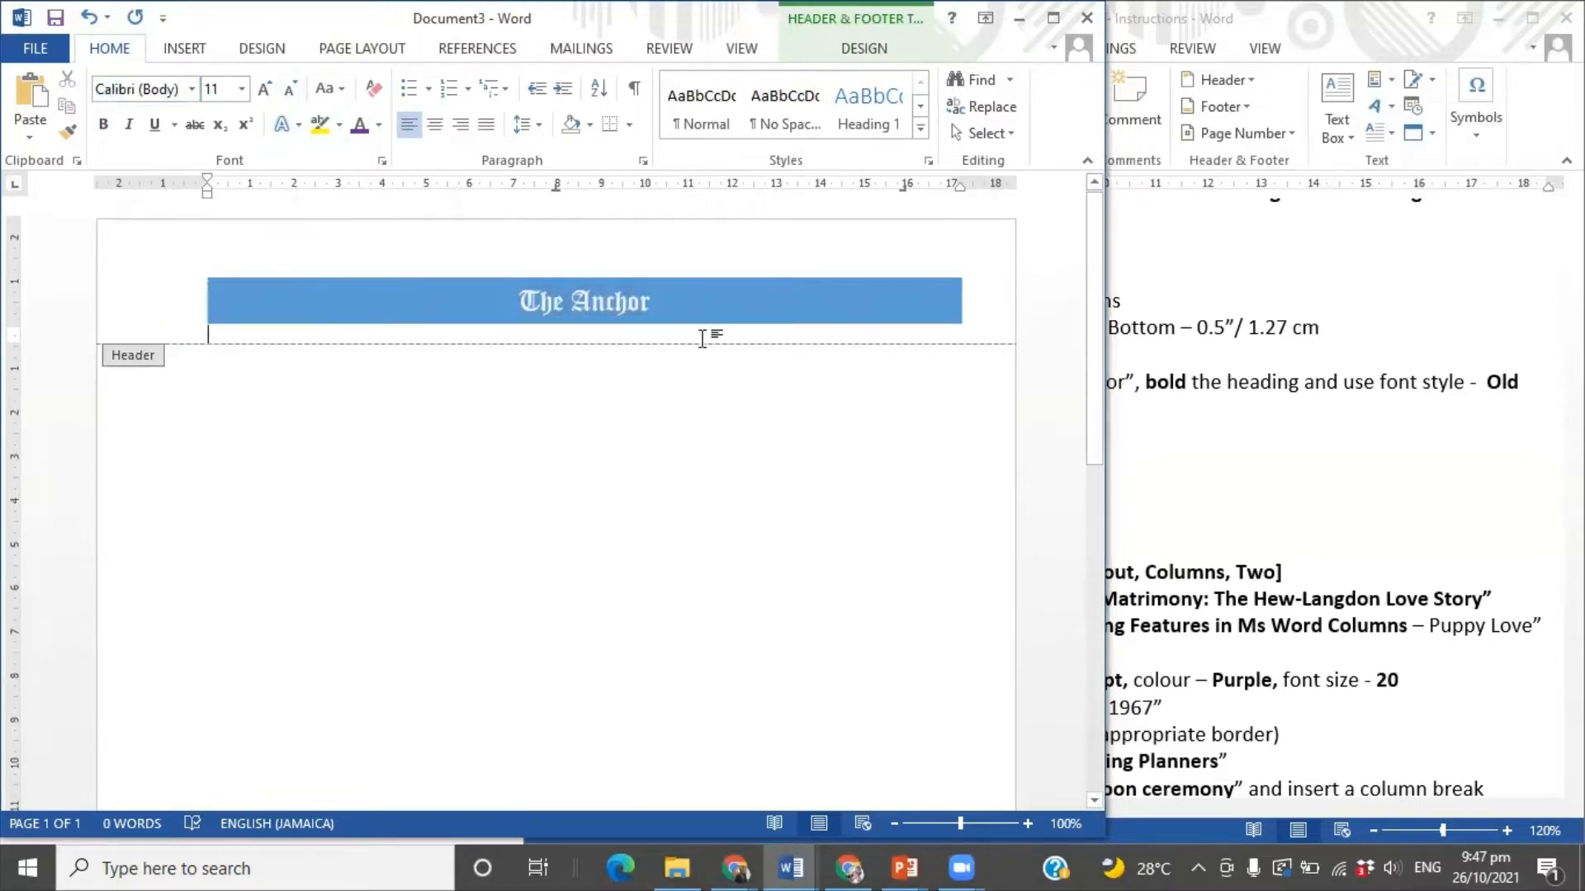
# - Review the instructions from page orientation through find and replace, and return to the newsletter document
pyautogui.click(1235, 567)
pyautogui.scroll(-1, 937, 574)
pyautogui.scroll(1, 938, 573)
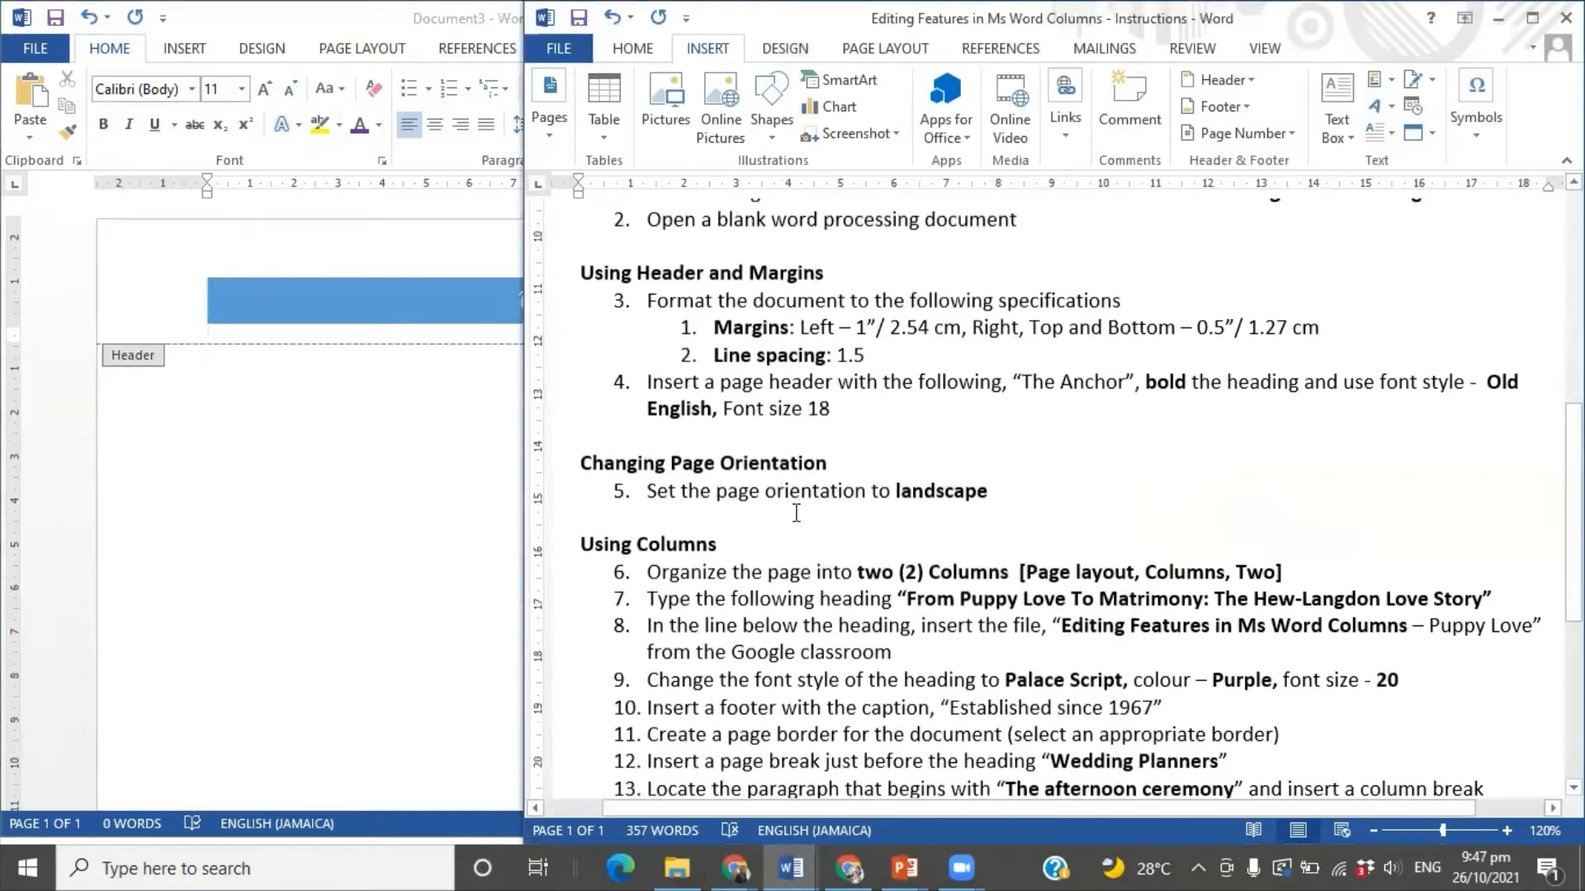
pyautogui.scroll(-4, 825, 495)
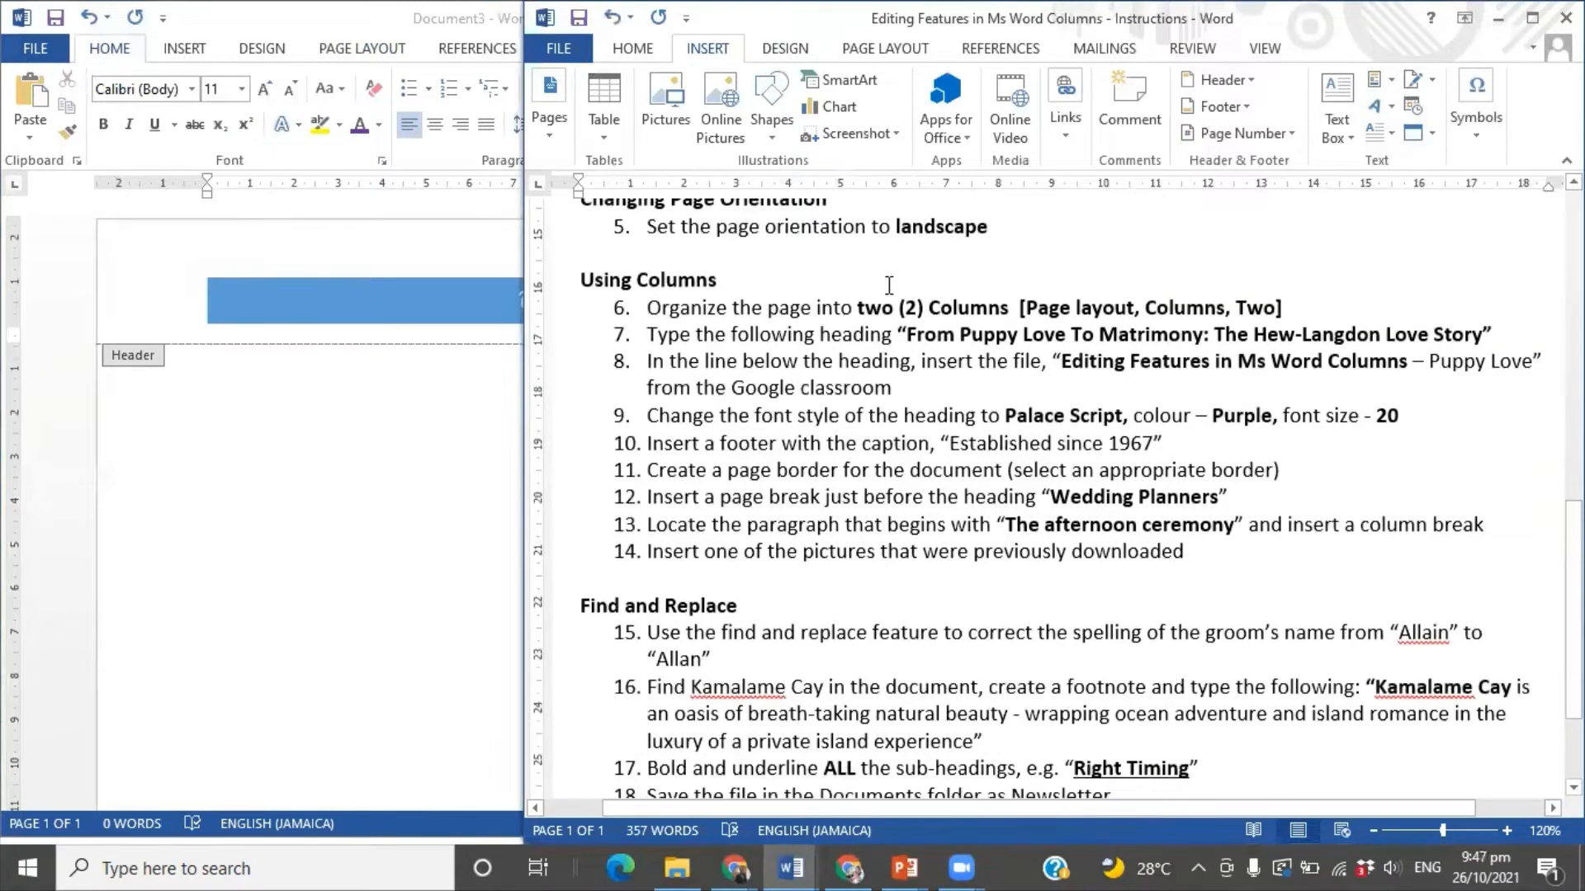
pyautogui.click(297, 523)
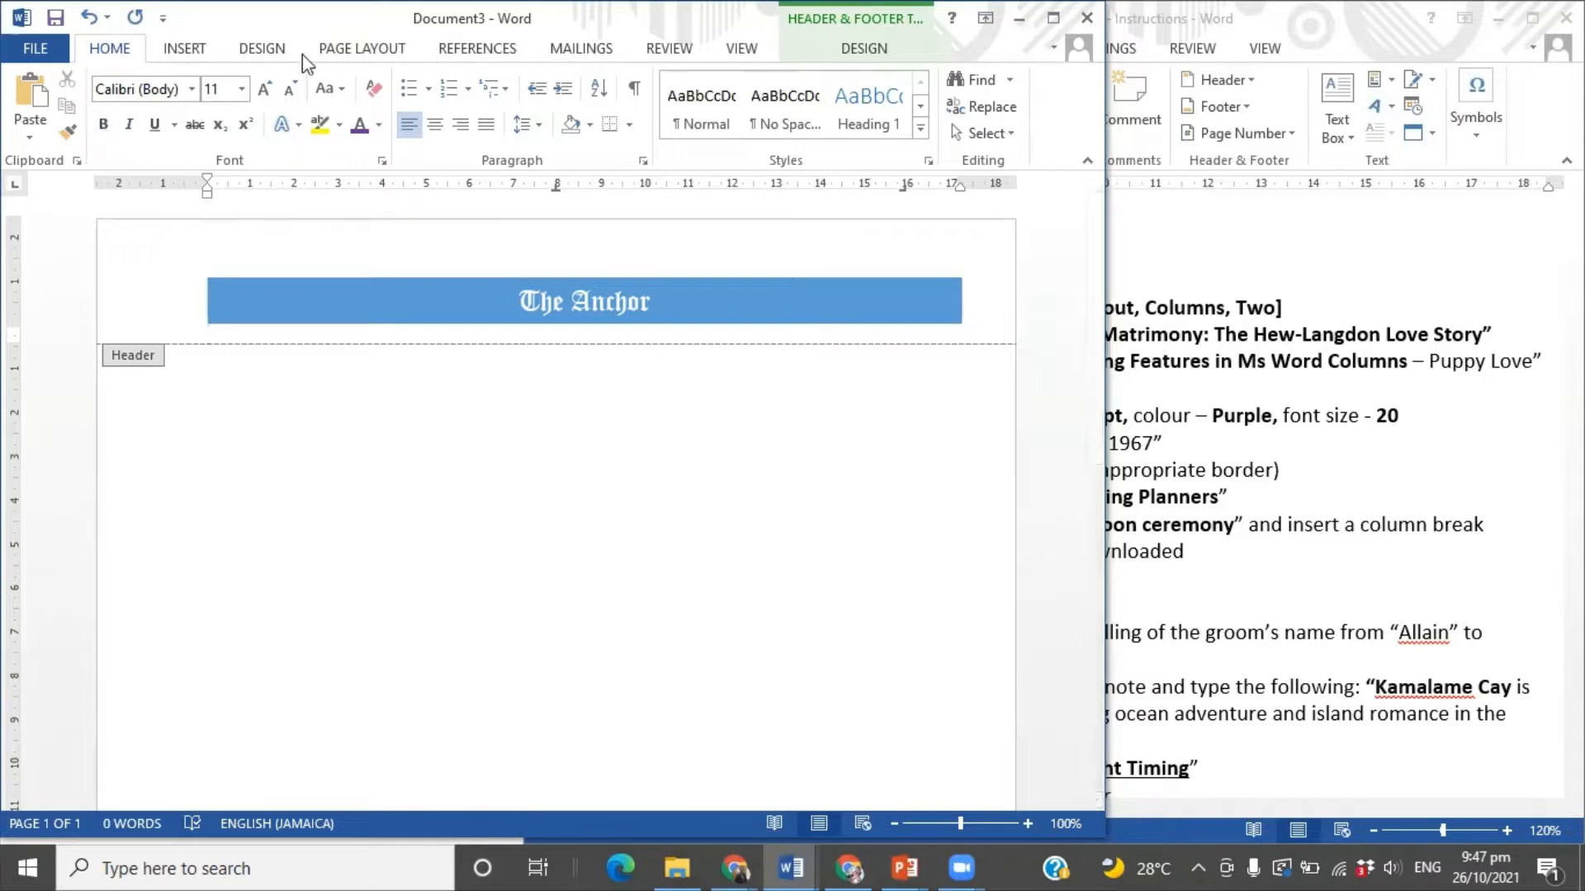
# - Set the newsletter's page orientation to landscape
pyautogui.click(361, 51)
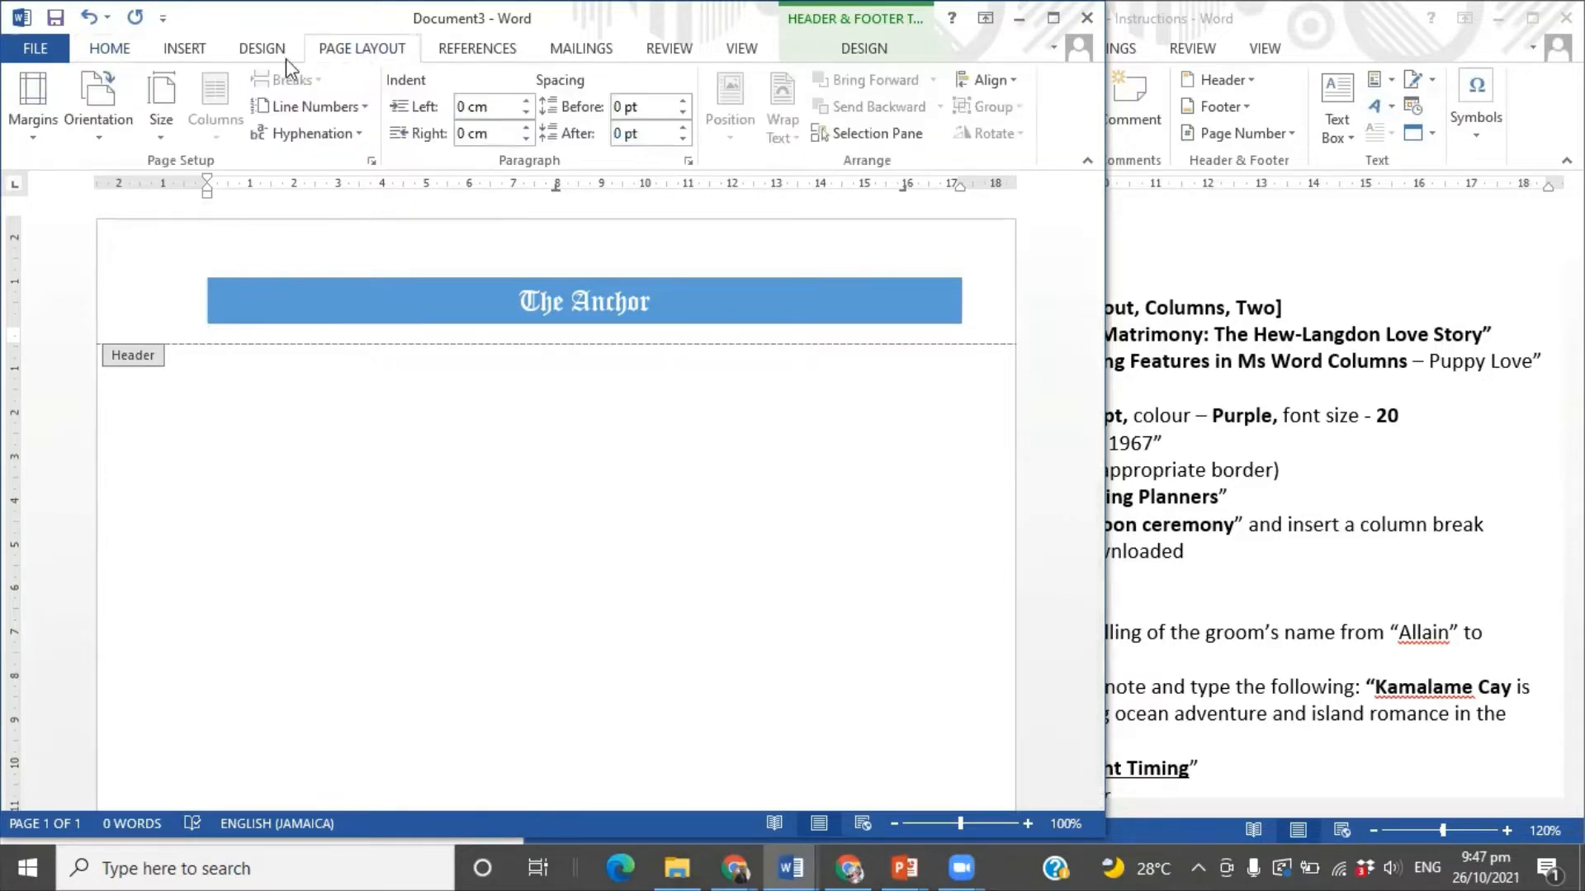
pyautogui.click(98, 140)
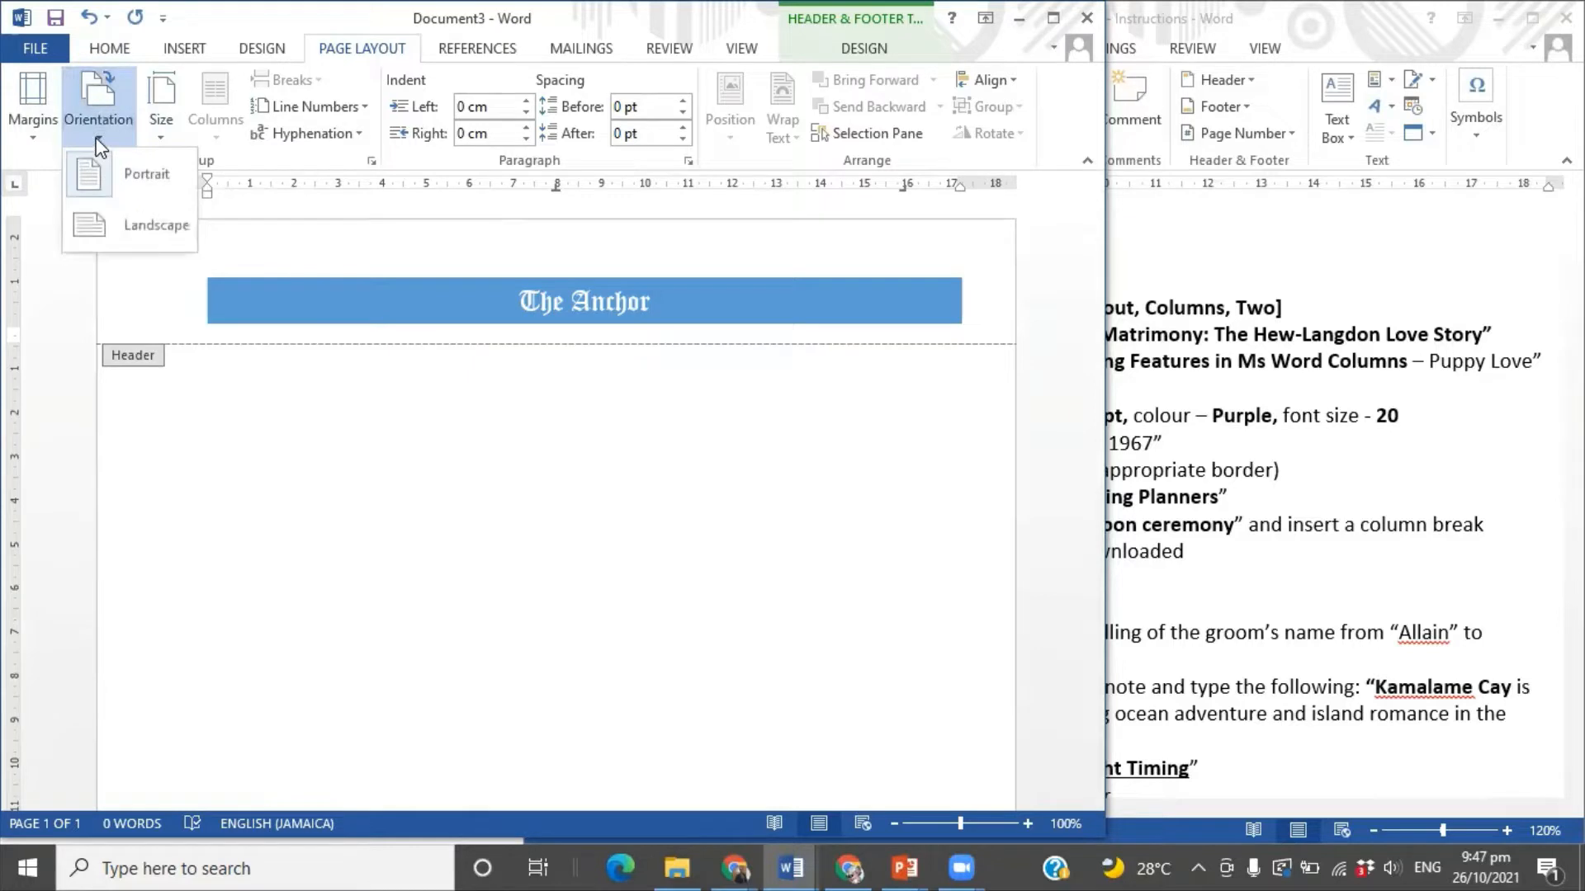
pyautogui.click(119, 243)
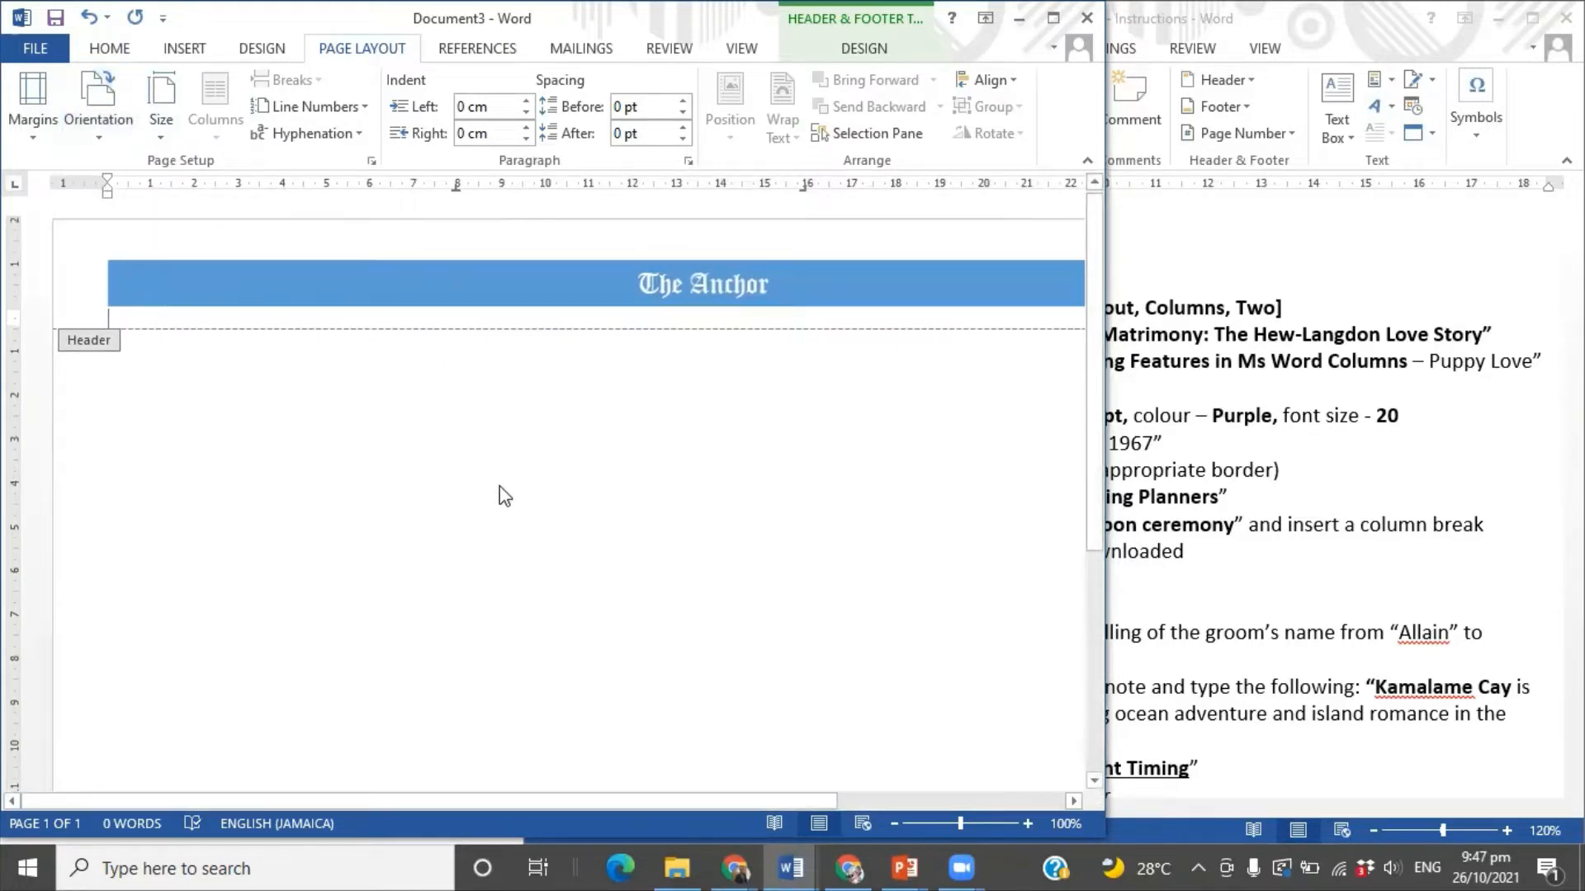
pyautogui.scroll(-5, 499, 487)
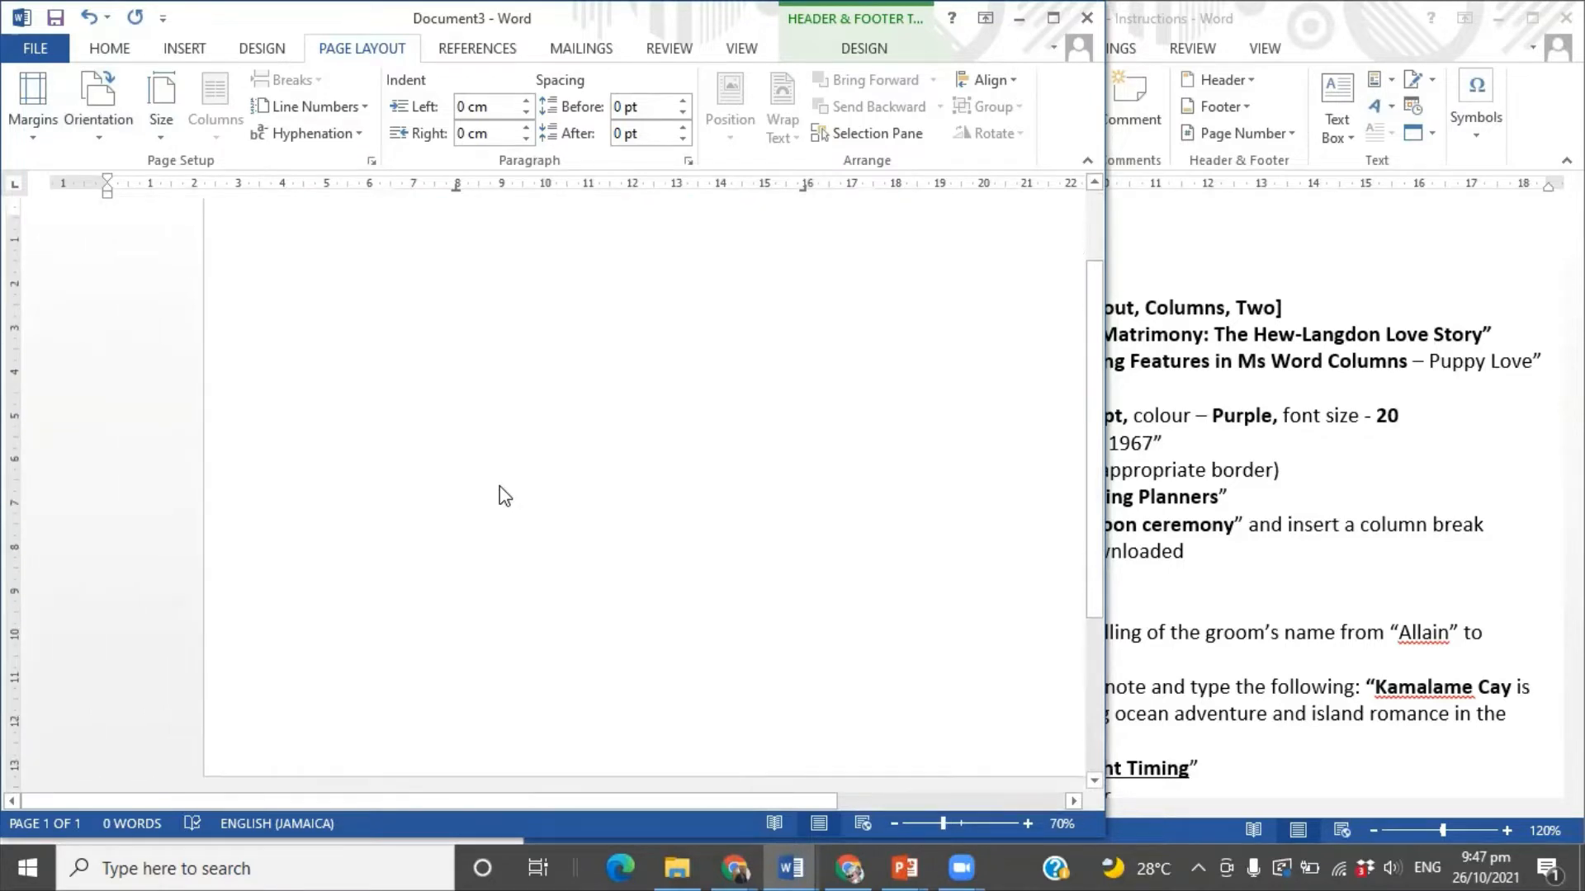
# - Undo the landscape orientation and redo it to compare the two page layouts
pyautogui.click(86, 20)
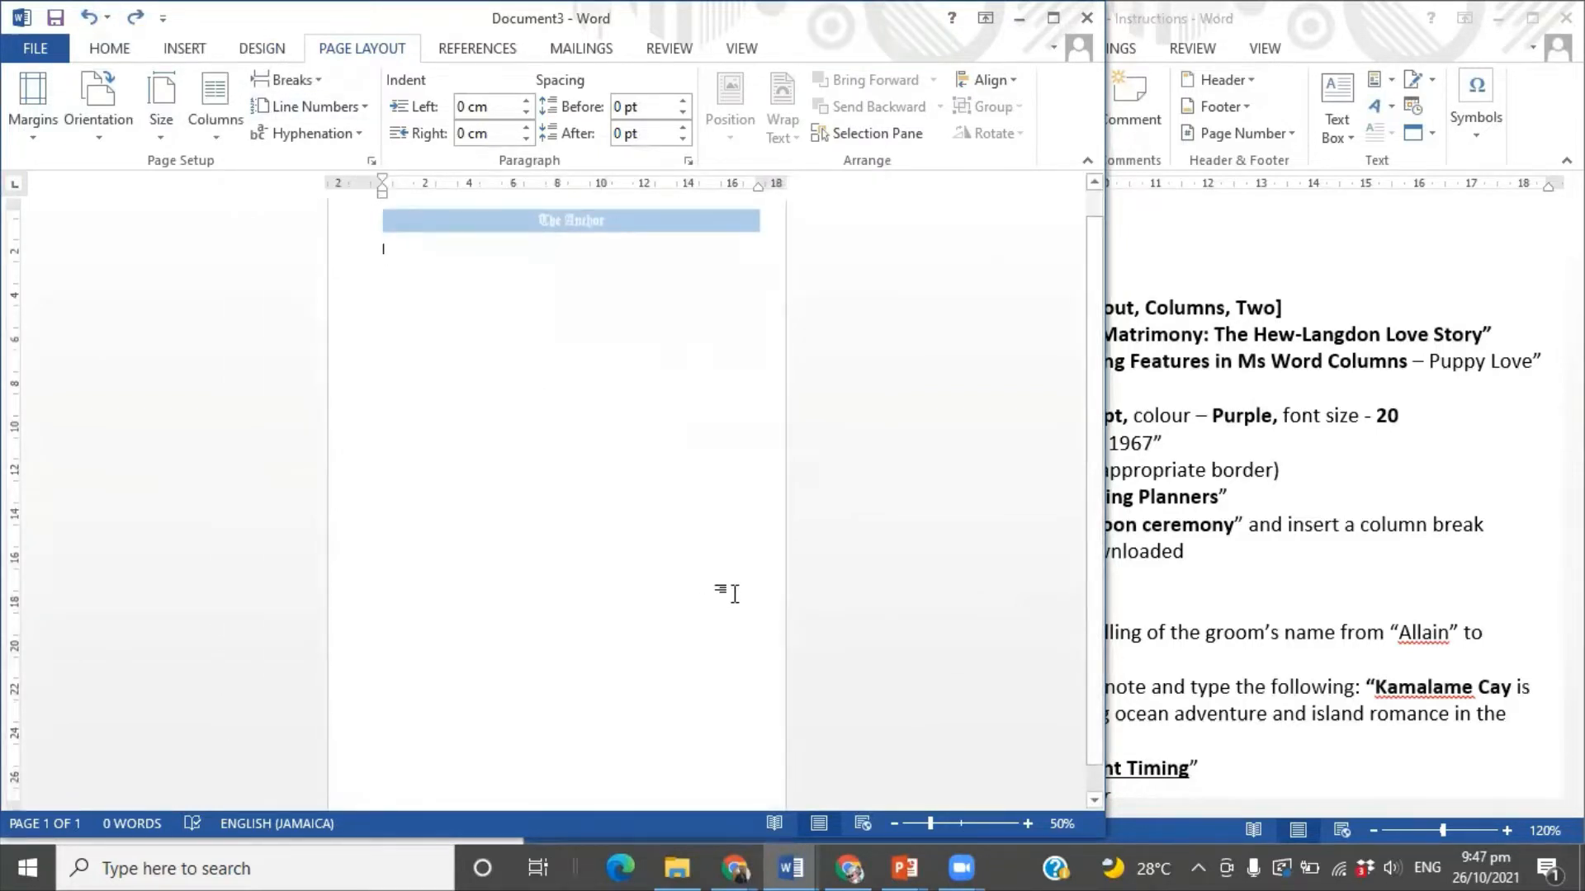
pyautogui.click(134, 17)
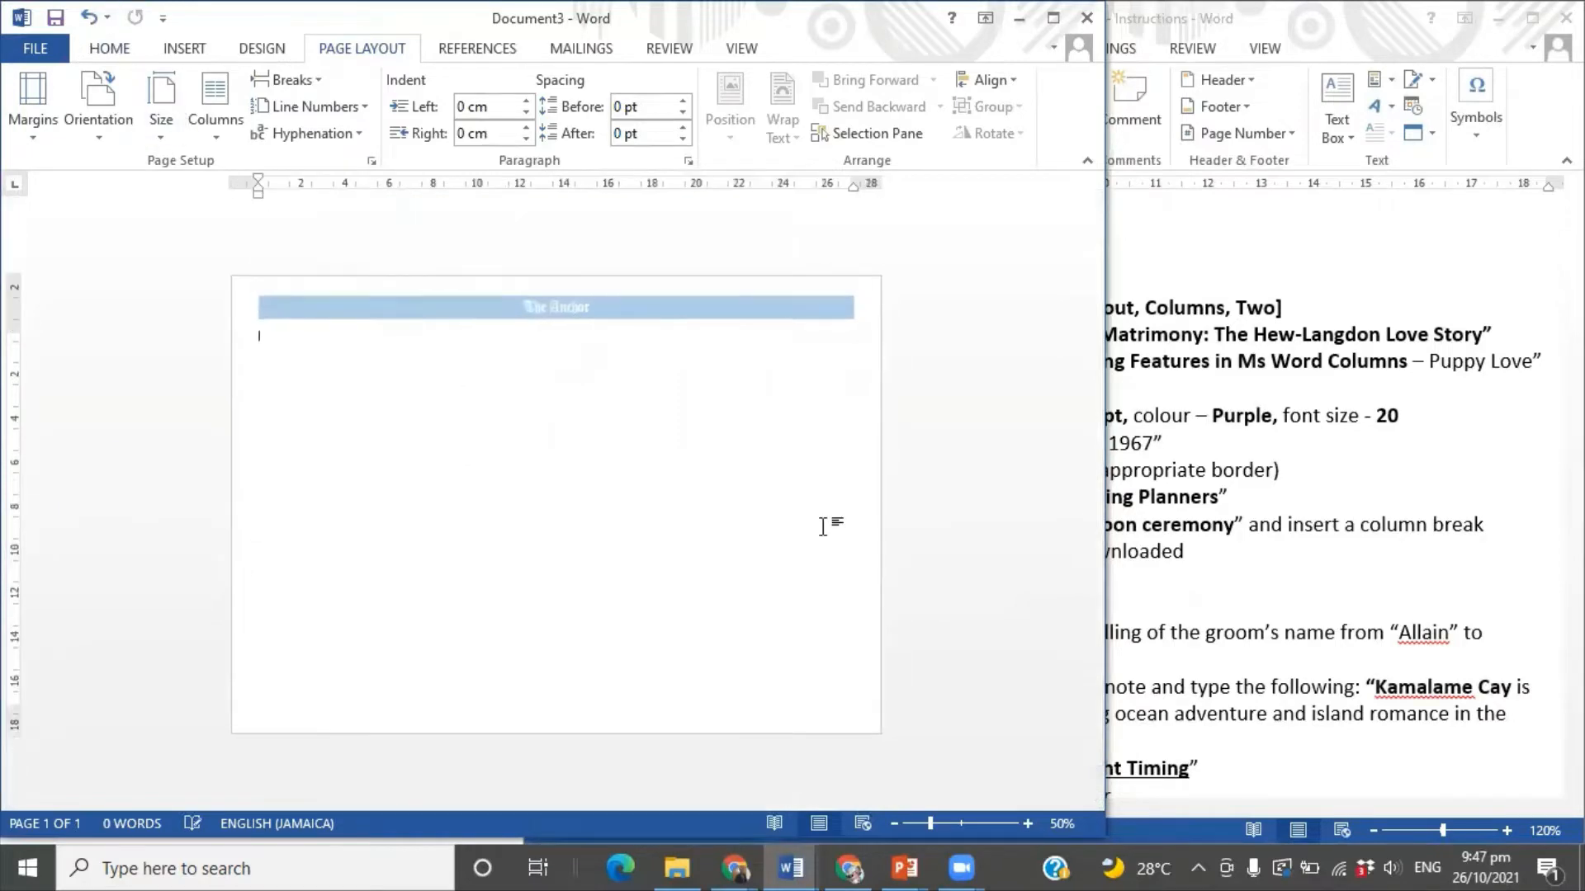
pyautogui.scroll(1, 735, 549)
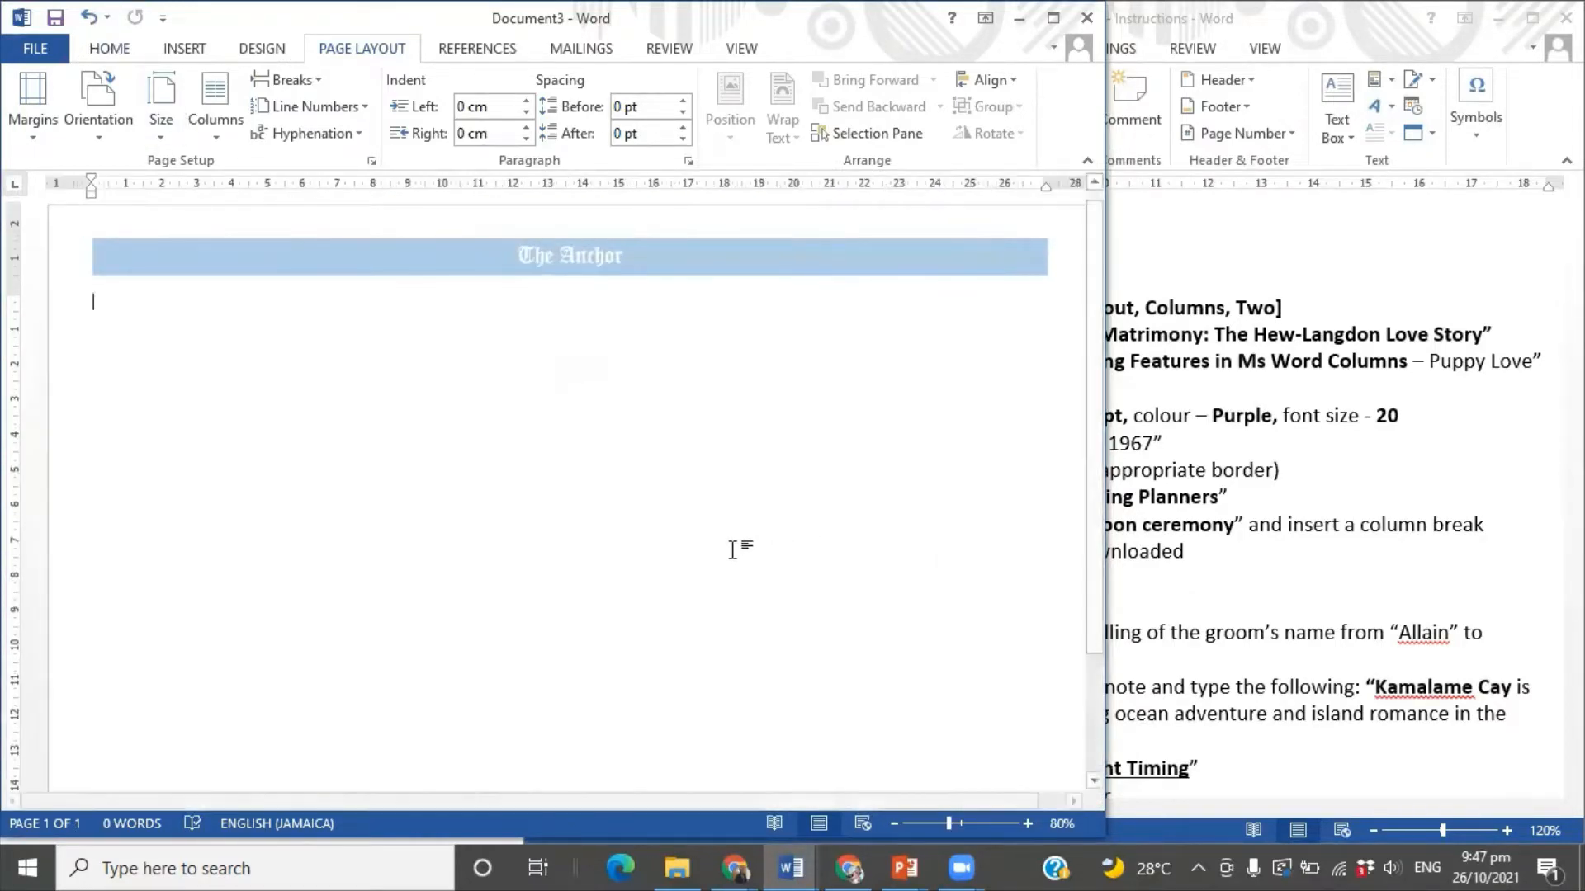
# - Check the columns instruction, apply two columns to the newsletter page, and undo the change
pyautogui.click(1395, 641)
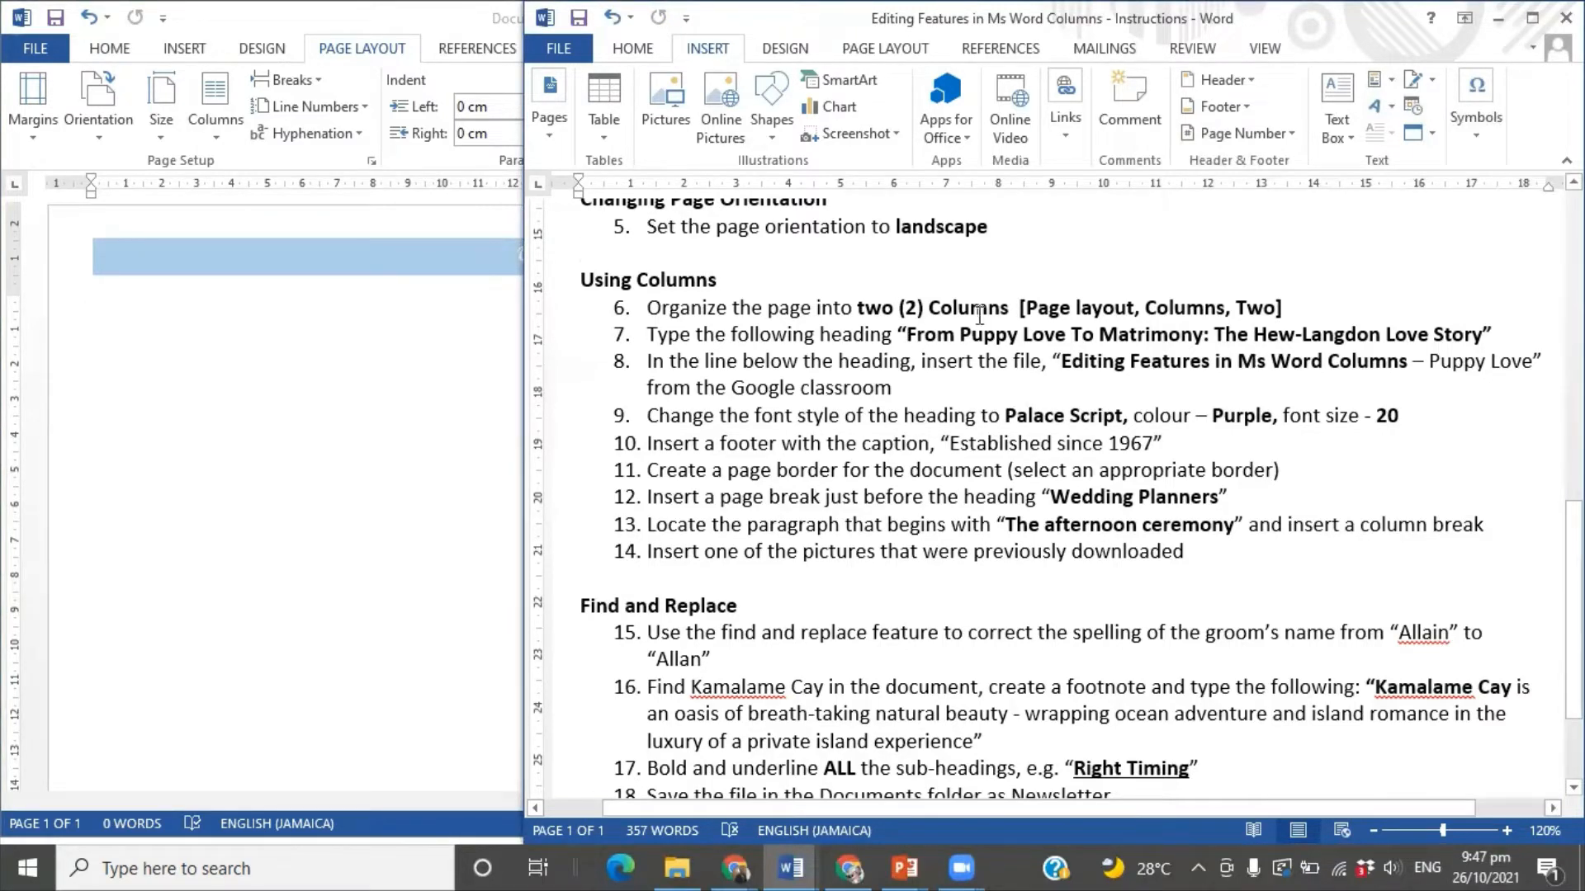
pyautogui.click(432, 418)
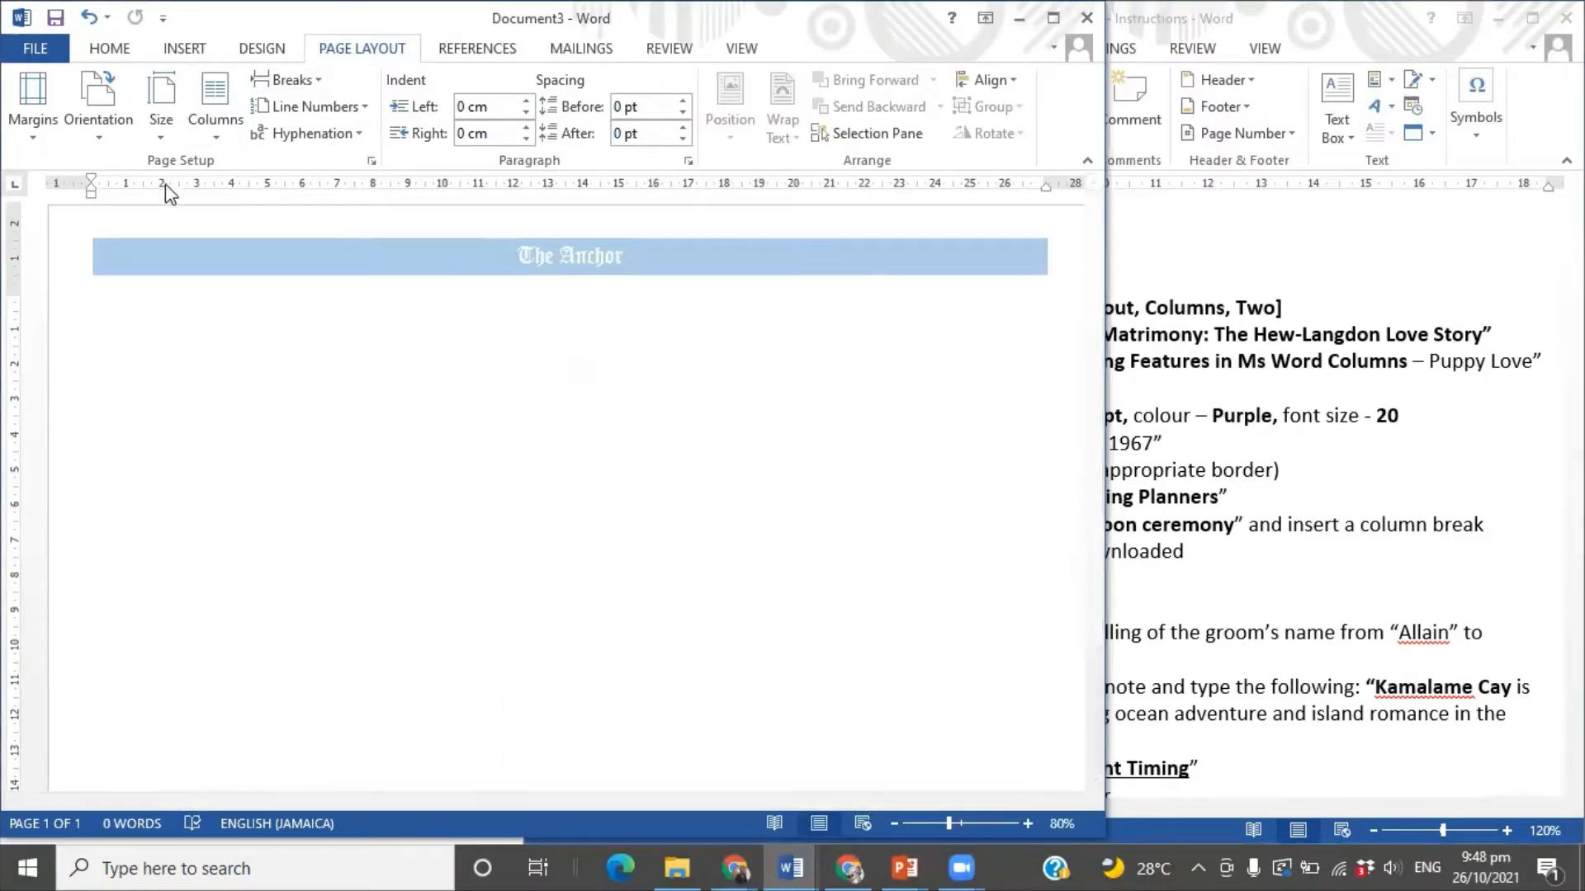
pyautogui.click(217, 137)
pyautogui.click(258, 238)
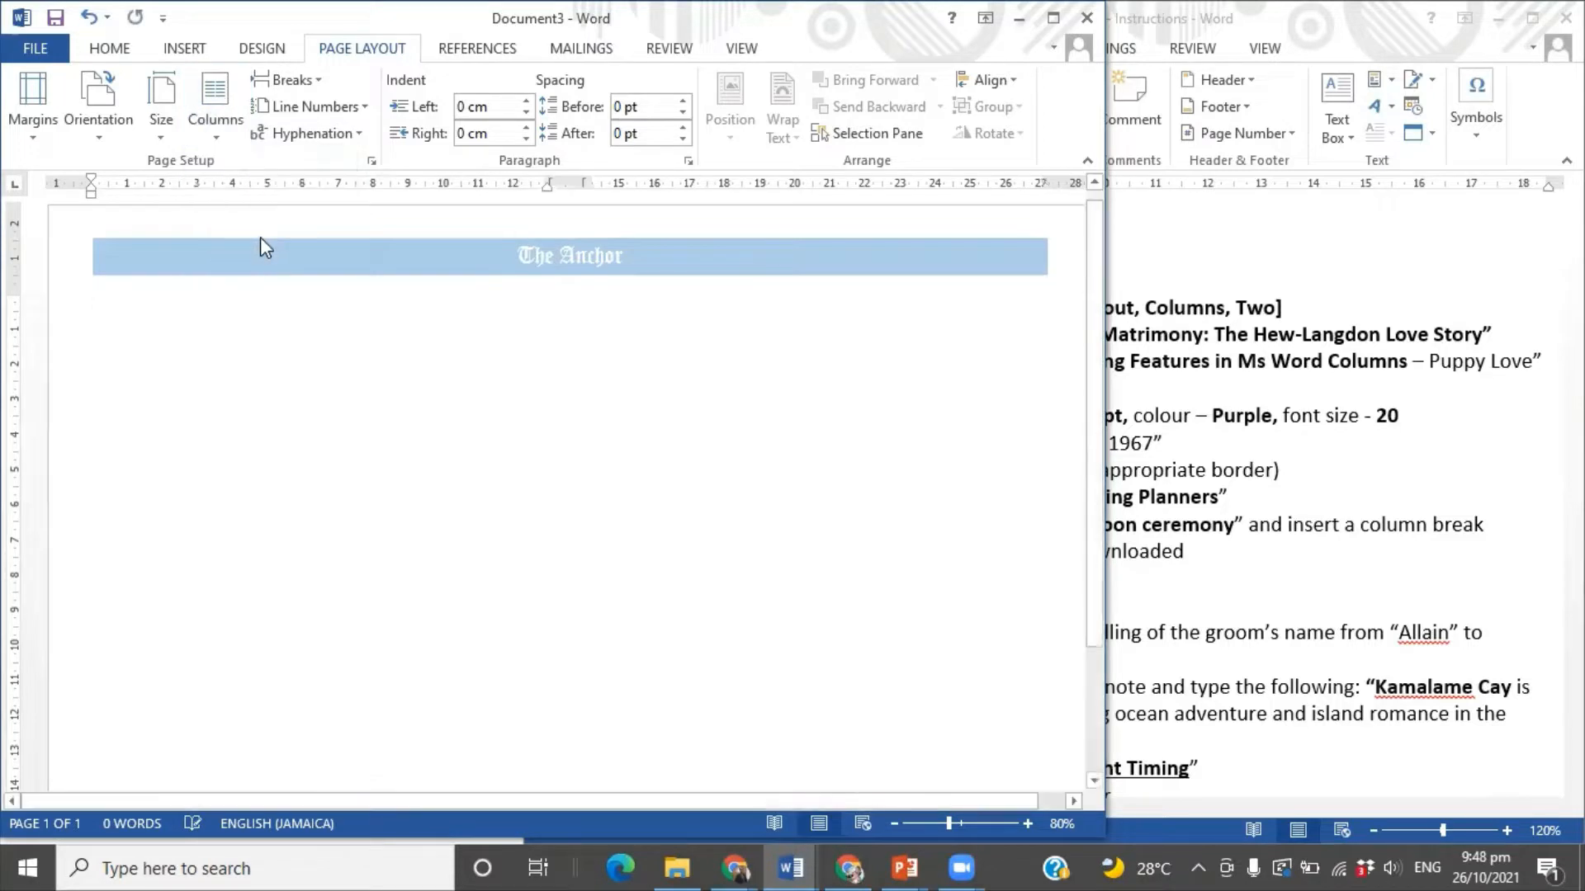
pyautogui.click(88, 16)
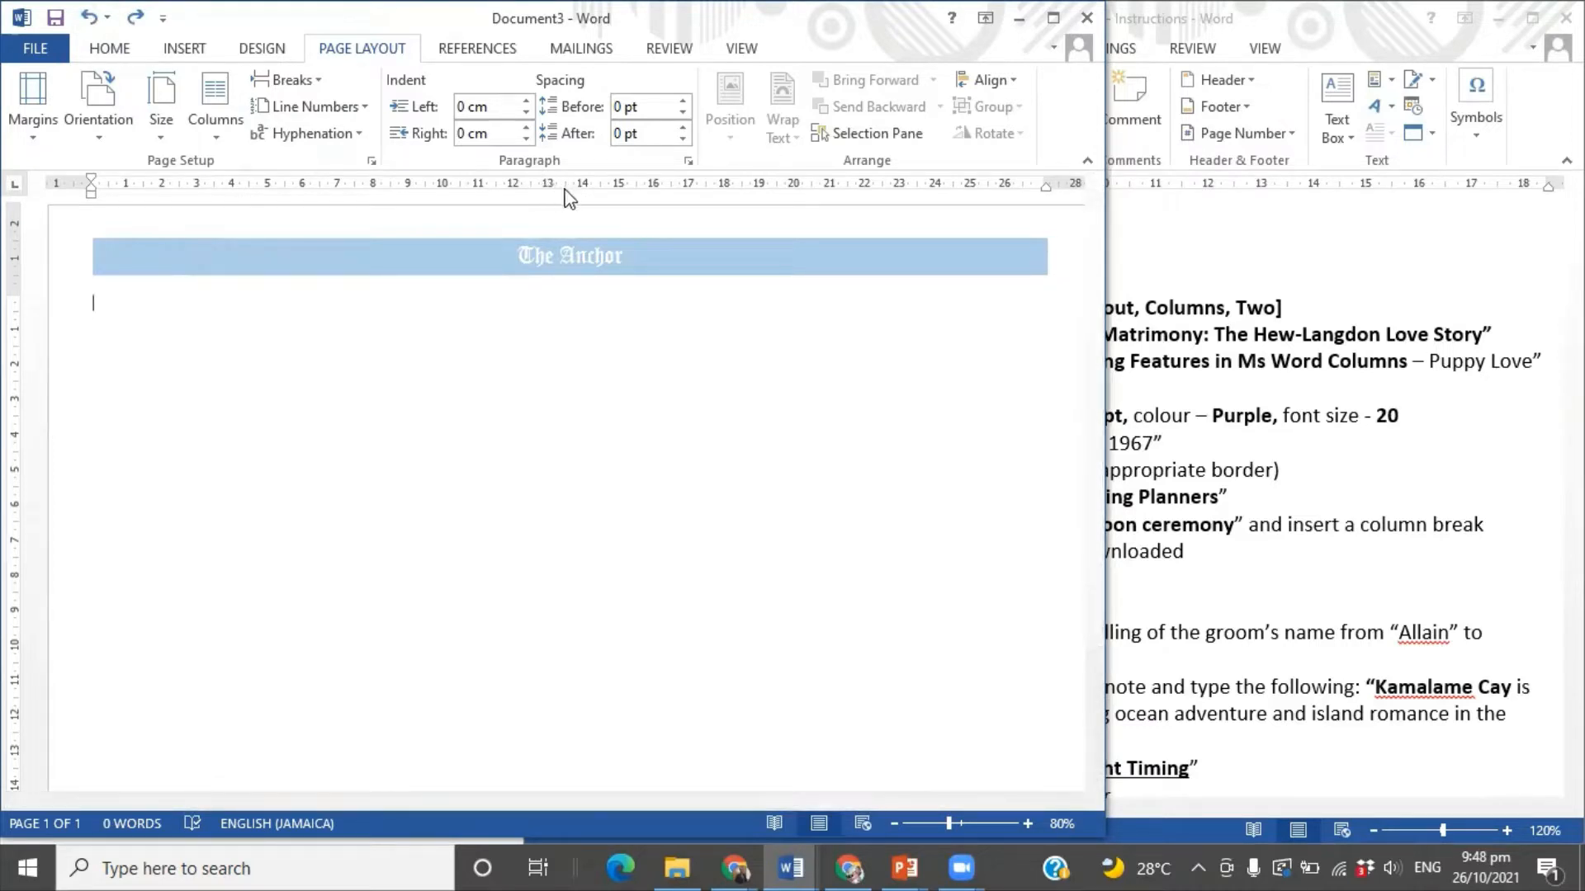
# - Organize the newsletter page into two columns
pyautogui.scroll(2, 578, 200)
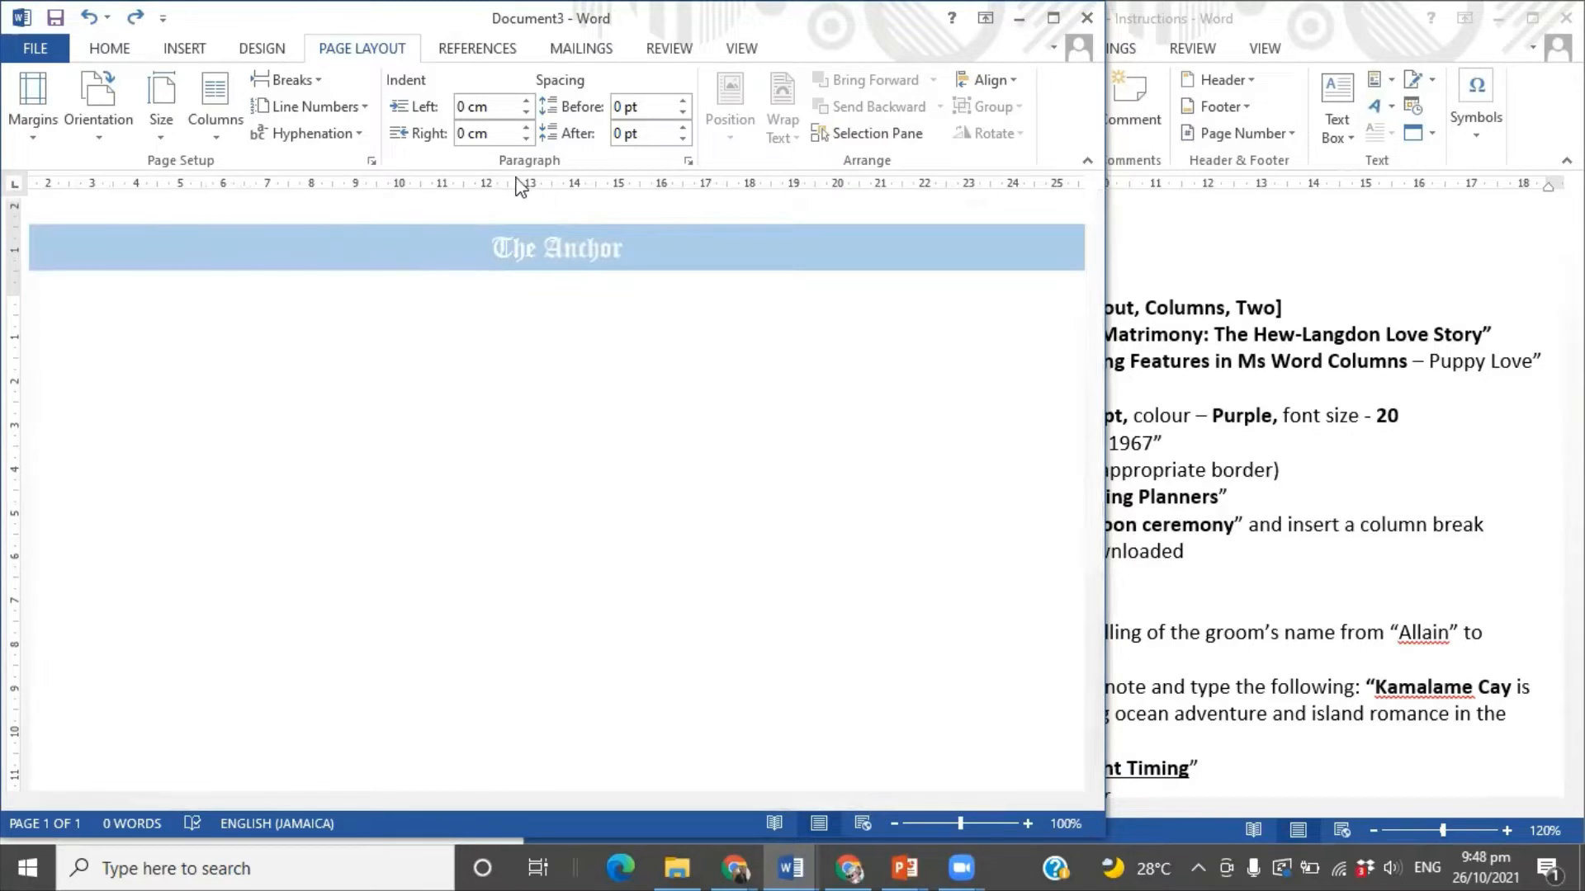
pyautogui.click(221, 139)
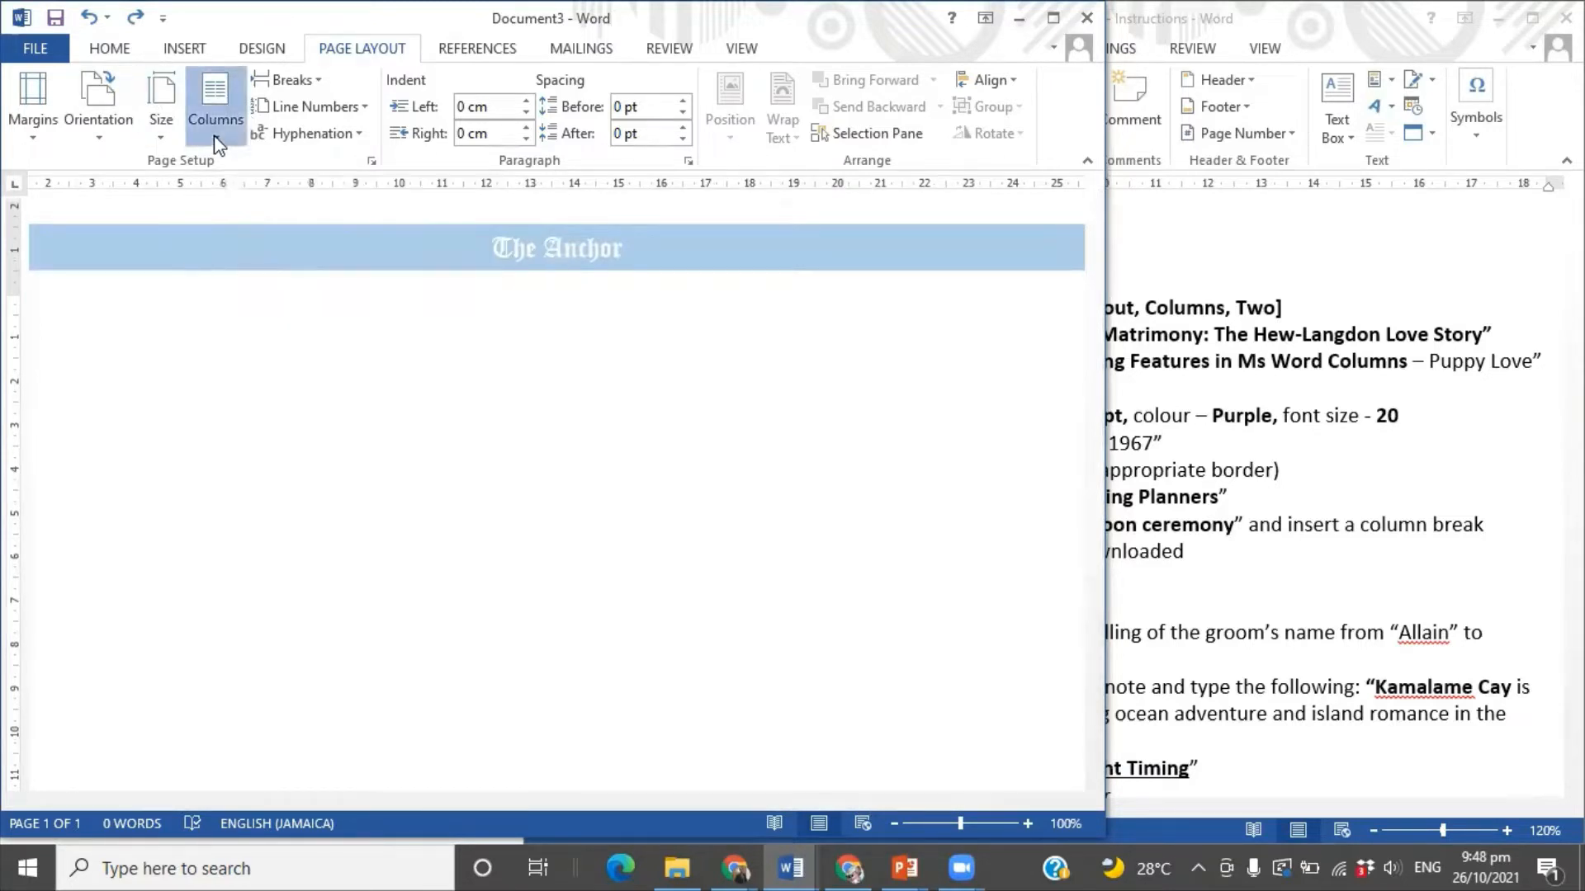
pyautogui.click(238, 225)
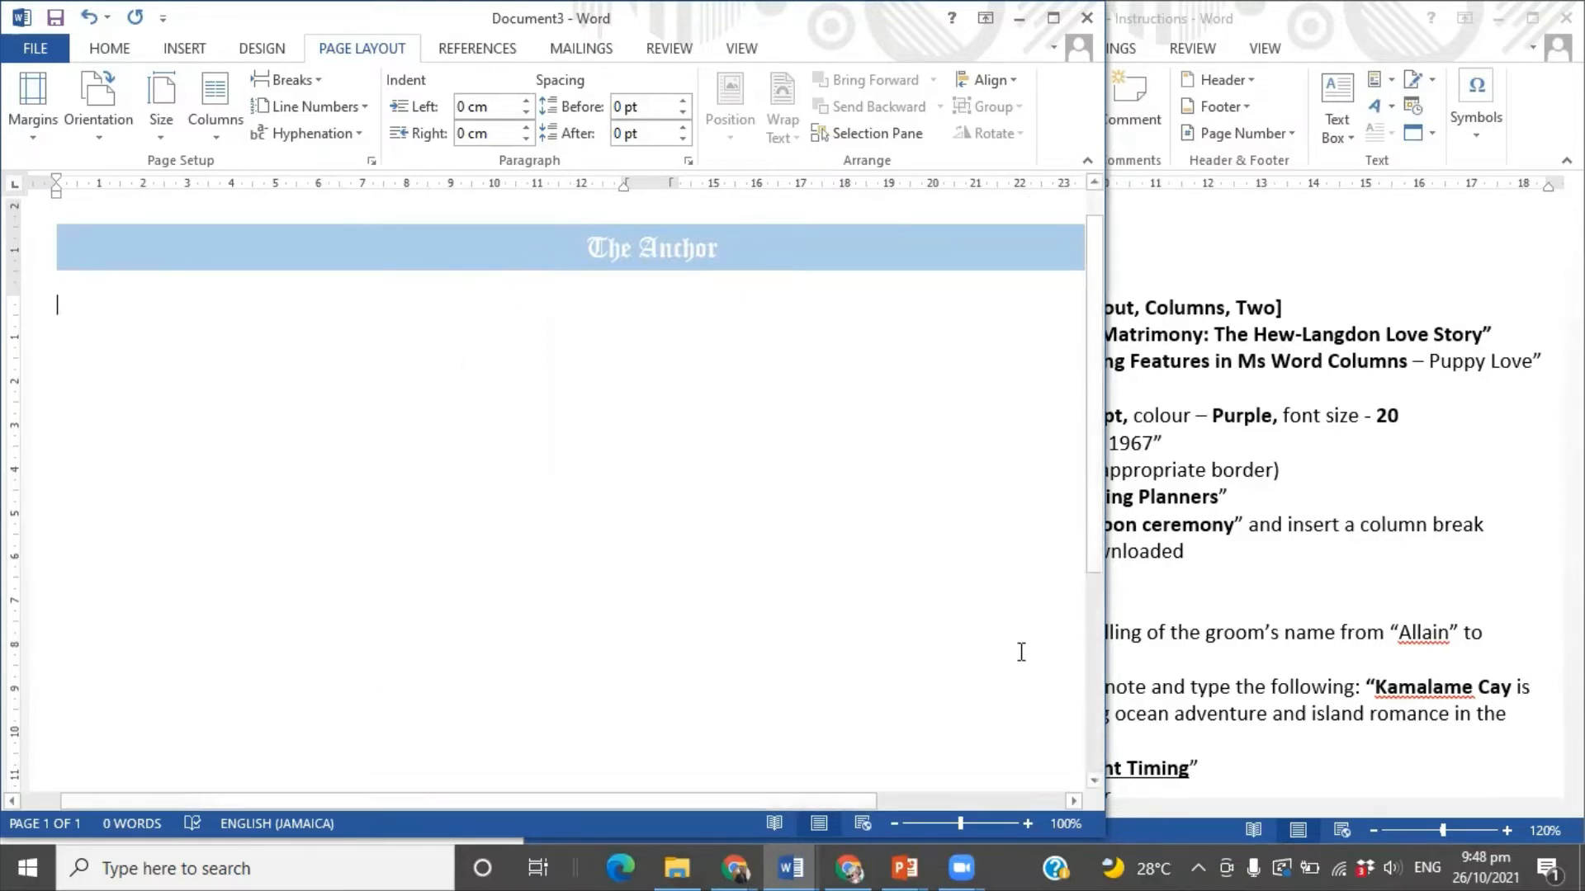
# - Copy the "From Puppy Love To Matrimony" heading text from the instructions and paste it at the start of the newsletter's first column
pyautogui.click(1265, 516)
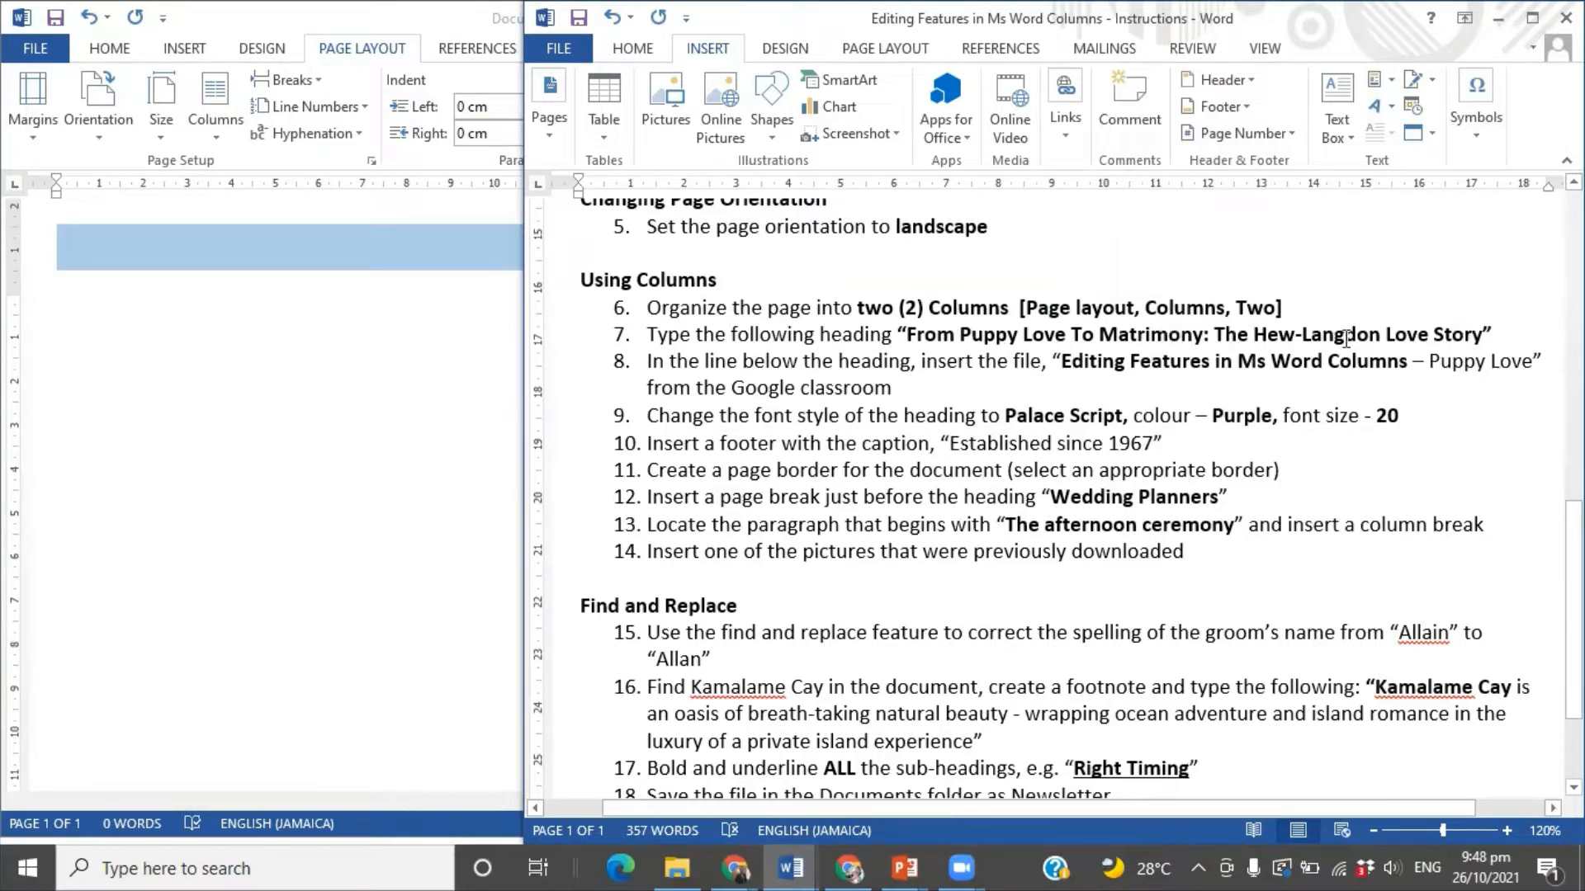
pyautogui.moveTo(1483, 335); pyautogui.dragTo(918, 338)
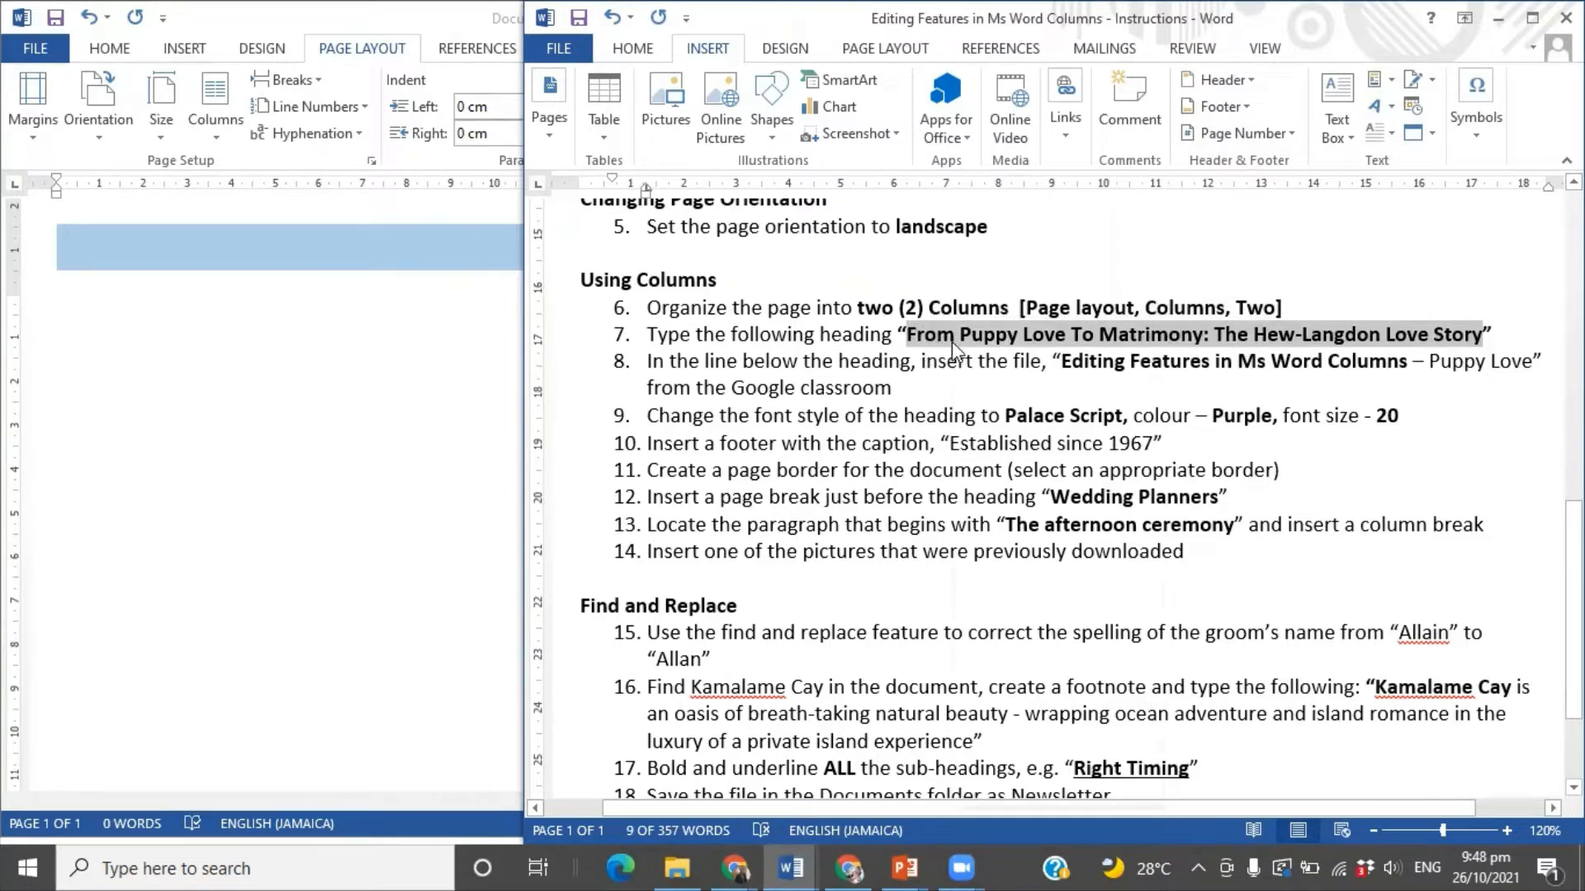
pyautogui.rightClick(955, 349)
pyautogui.click(1031, 389)
pyautogui.click(300, 329)
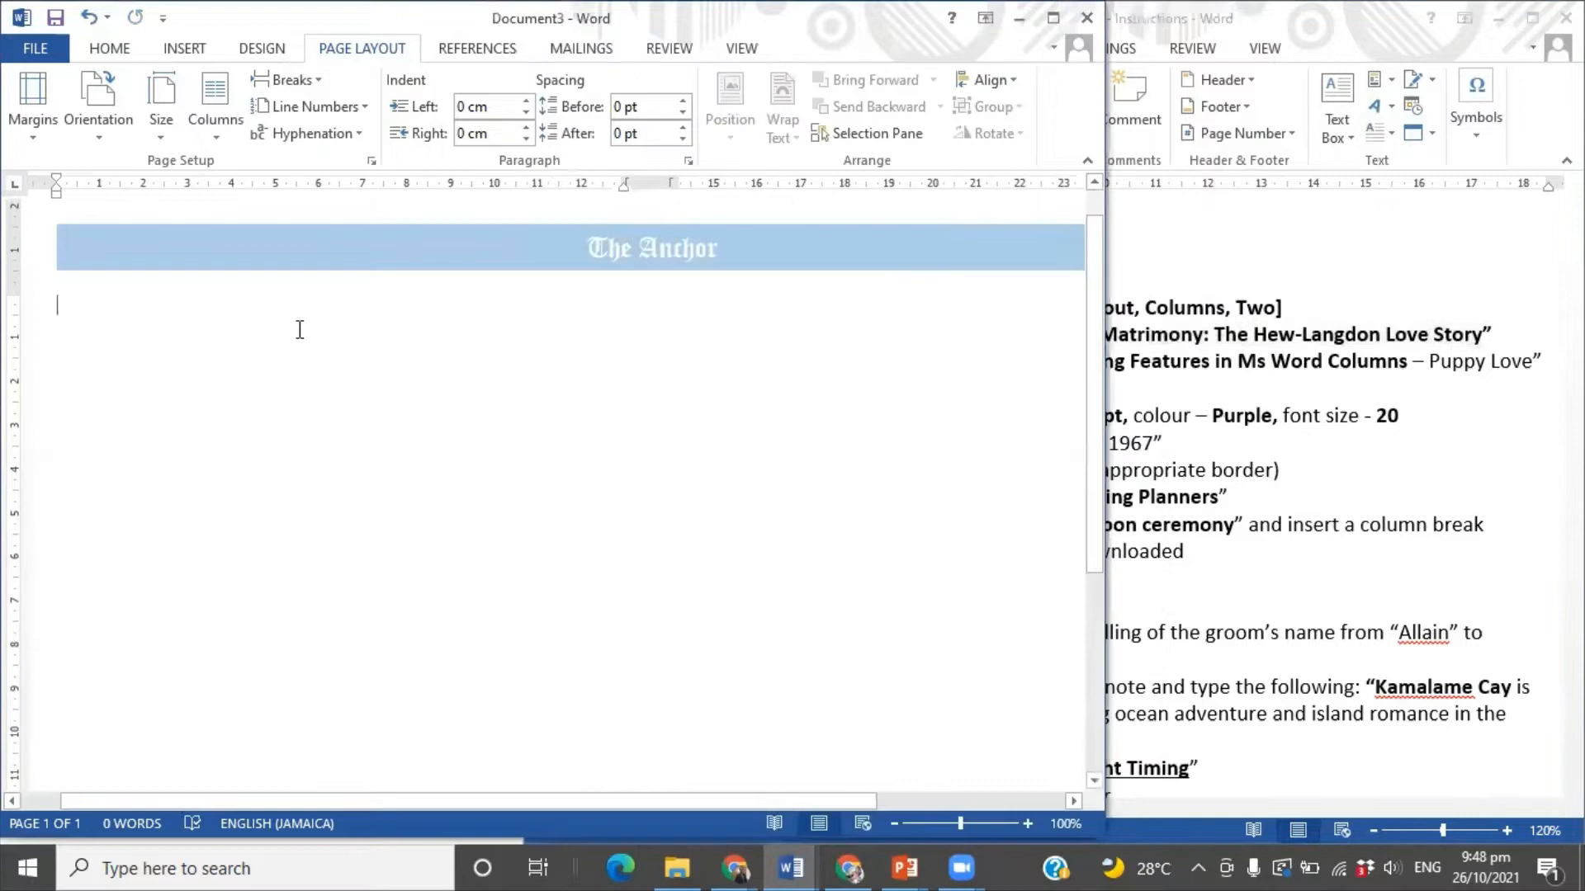
pyautogui.rightClick(73, 302)
pyautogui.click(118, 402)
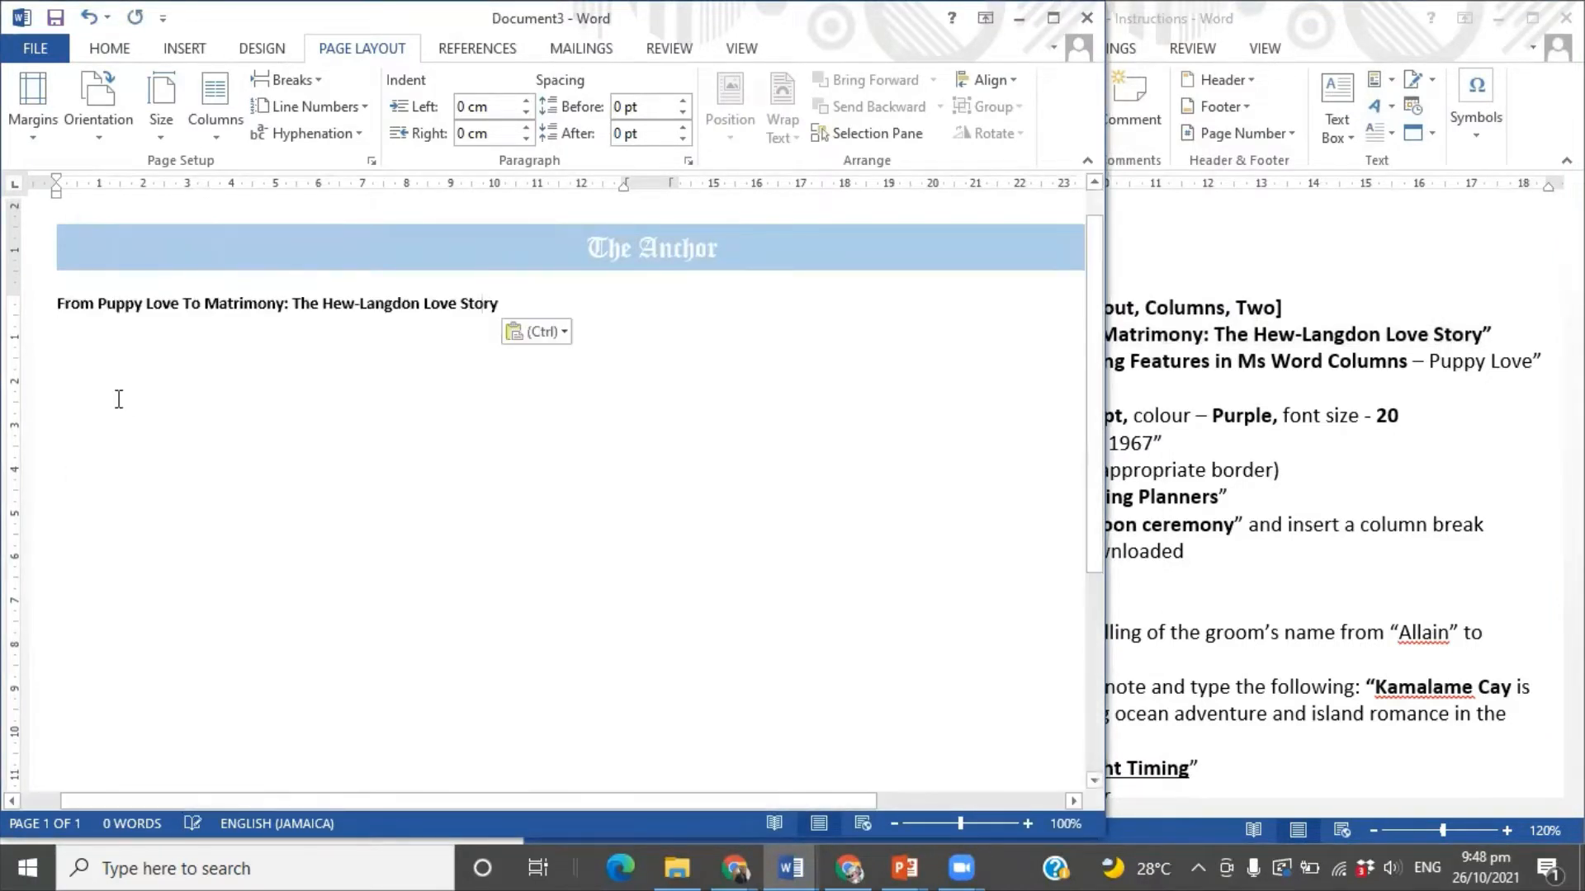
# - Check the insert-file instruction, start a new line below the newsletter heading, and widen the newsletter window
pyautogui.click(1248, 520)
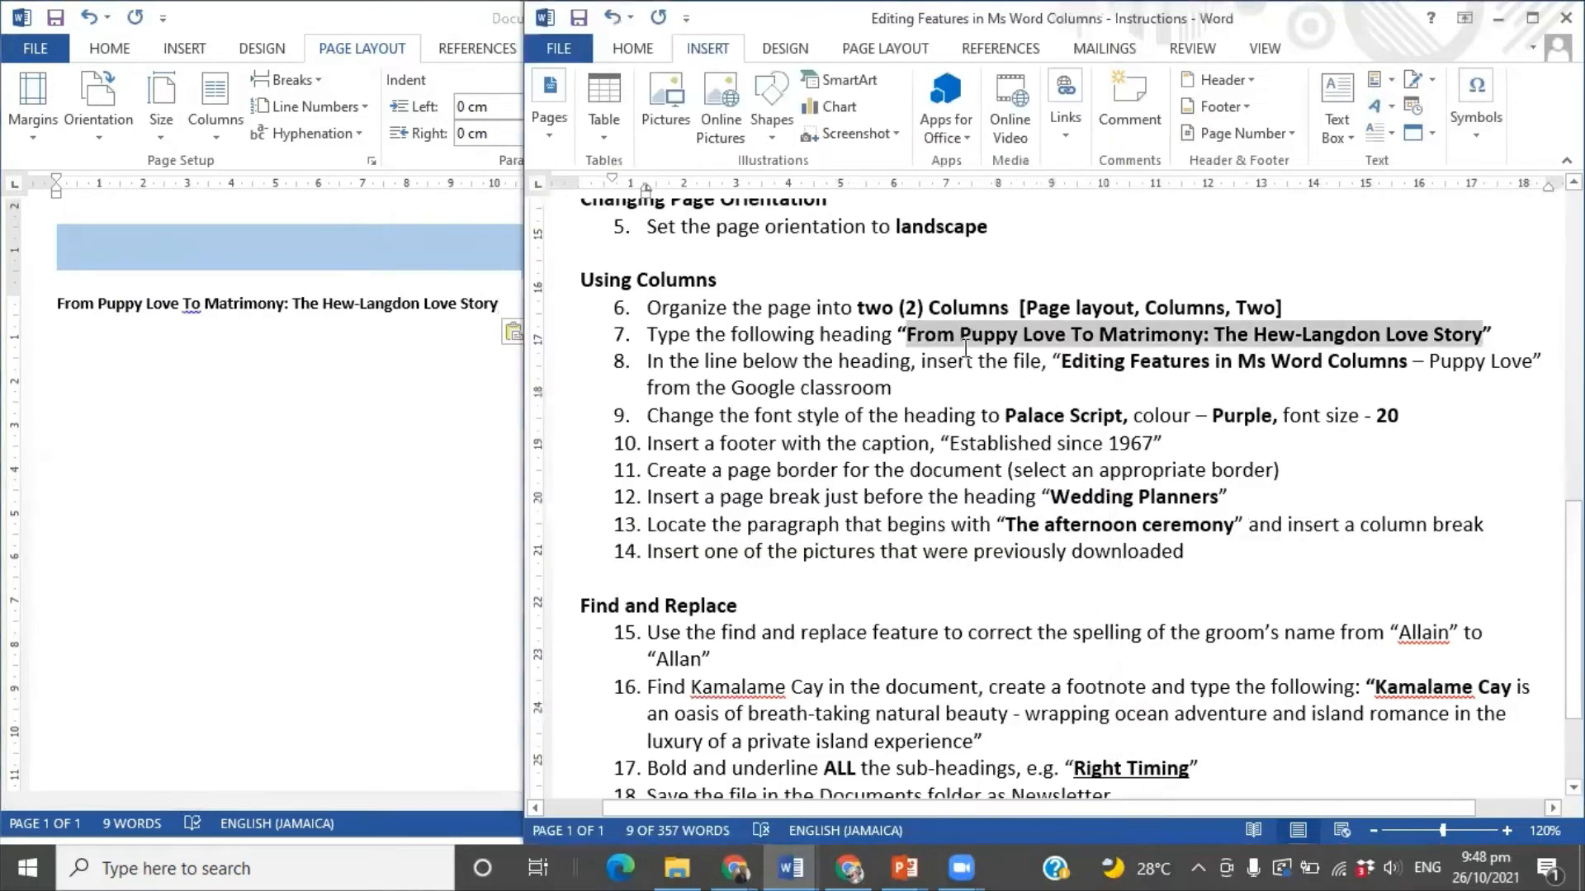
pyautogui.click(721, 381)
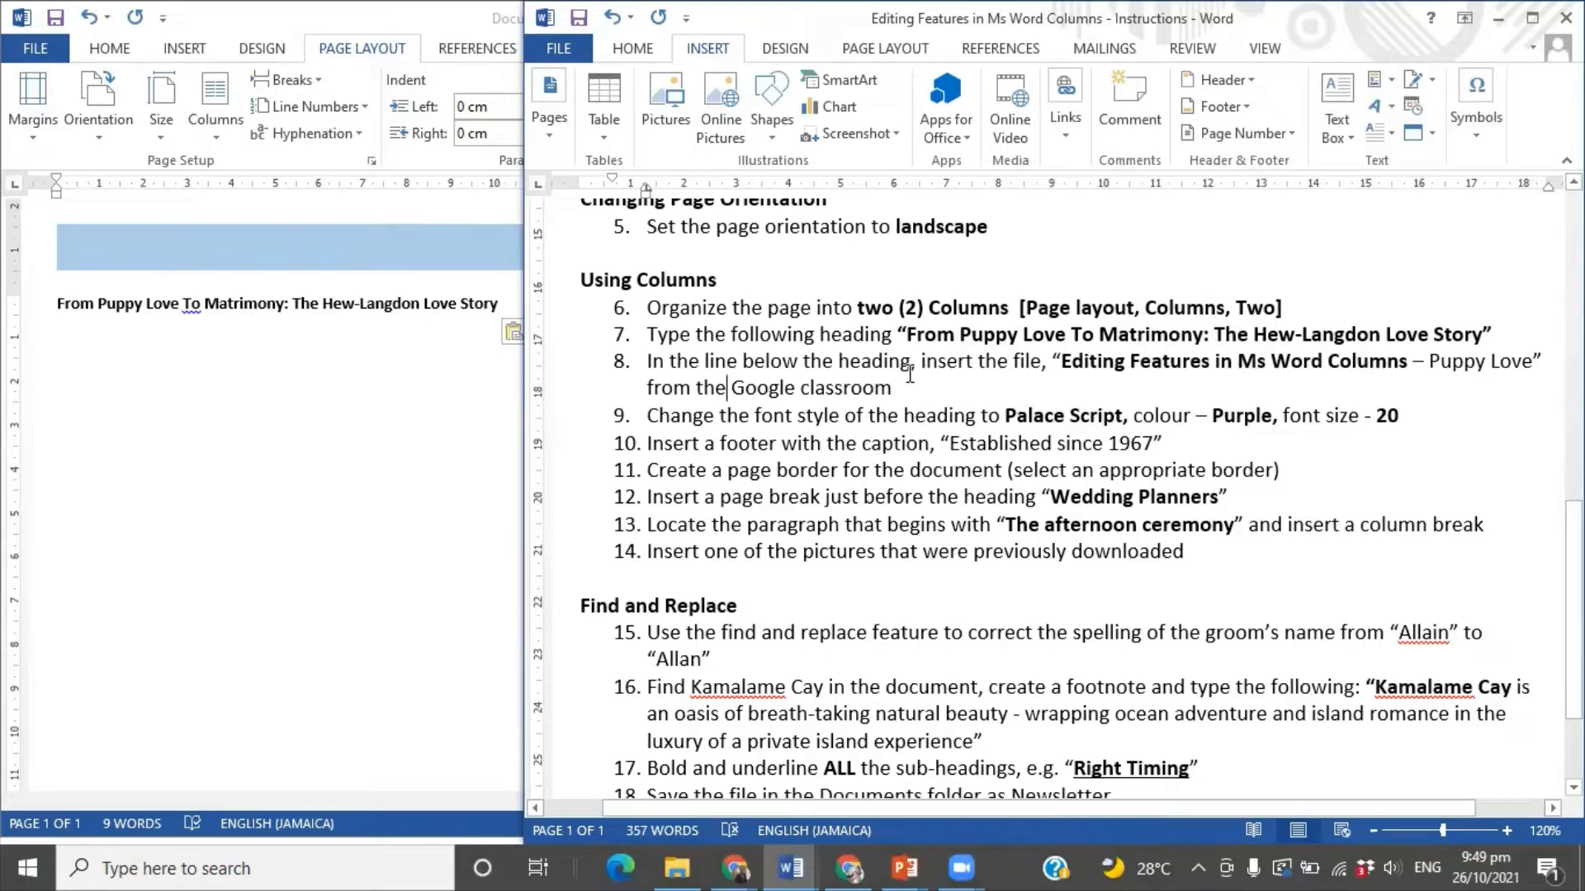
pyautogui.click(202, 393)
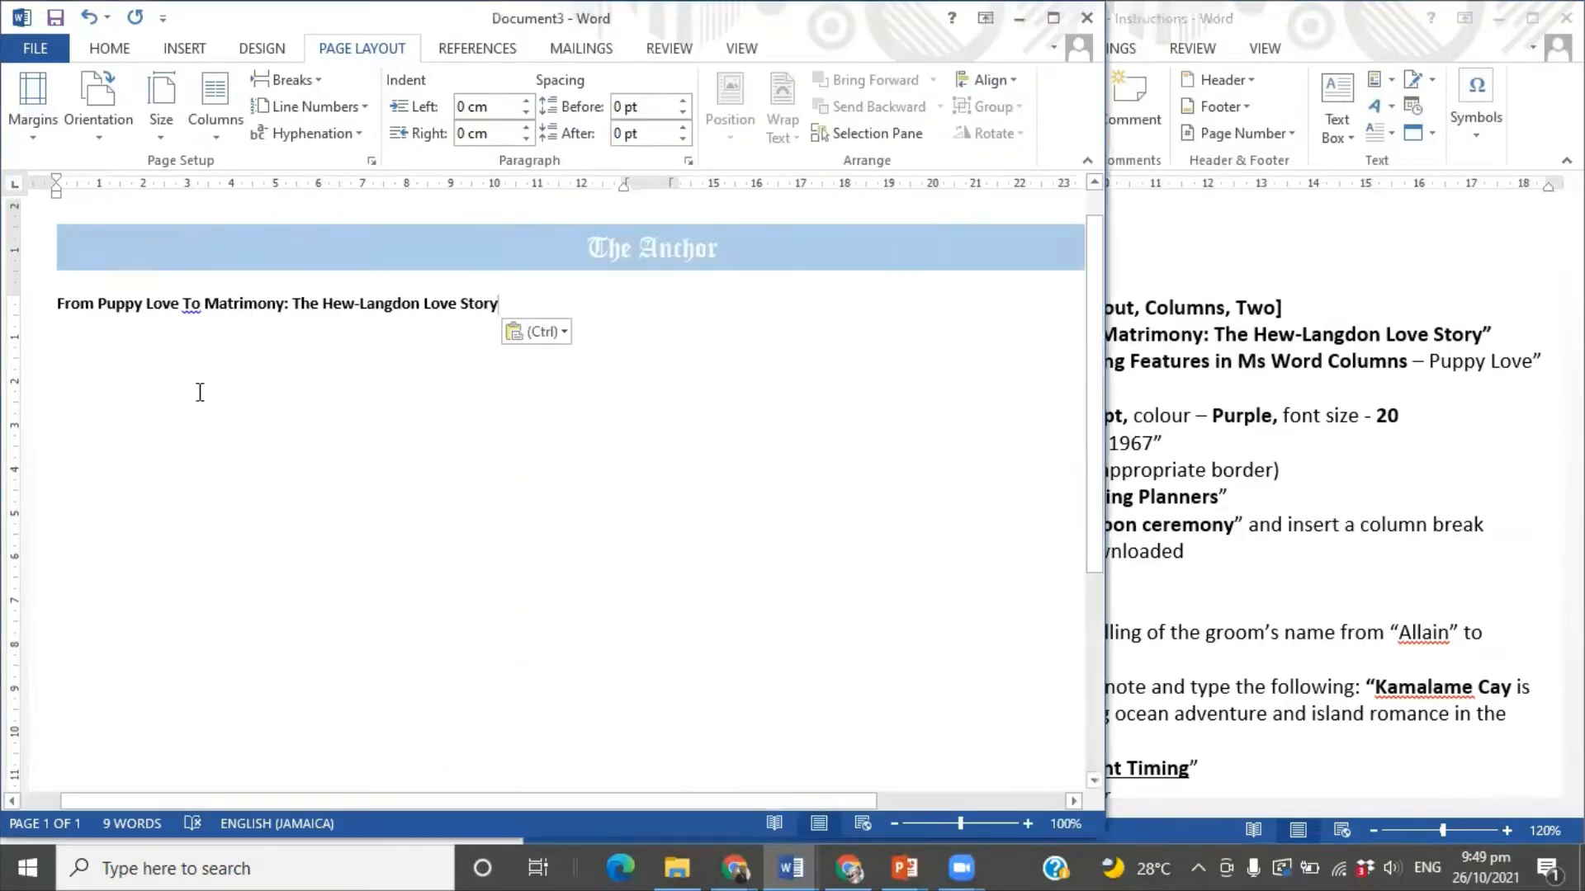
pyautogui.press('Return')
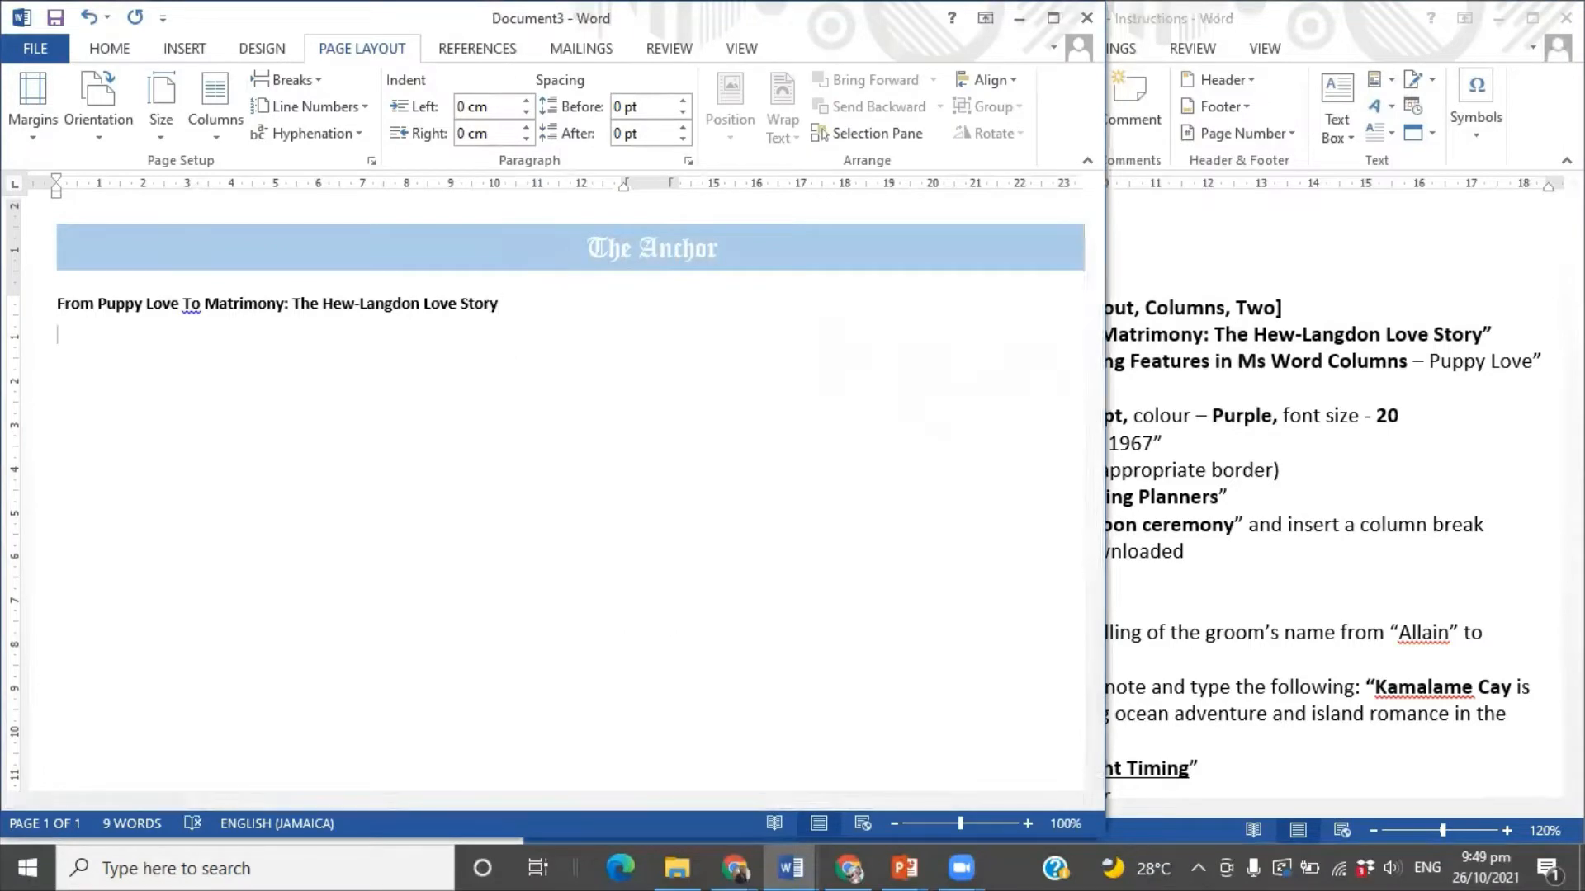
pyautogui.click(183, 51)
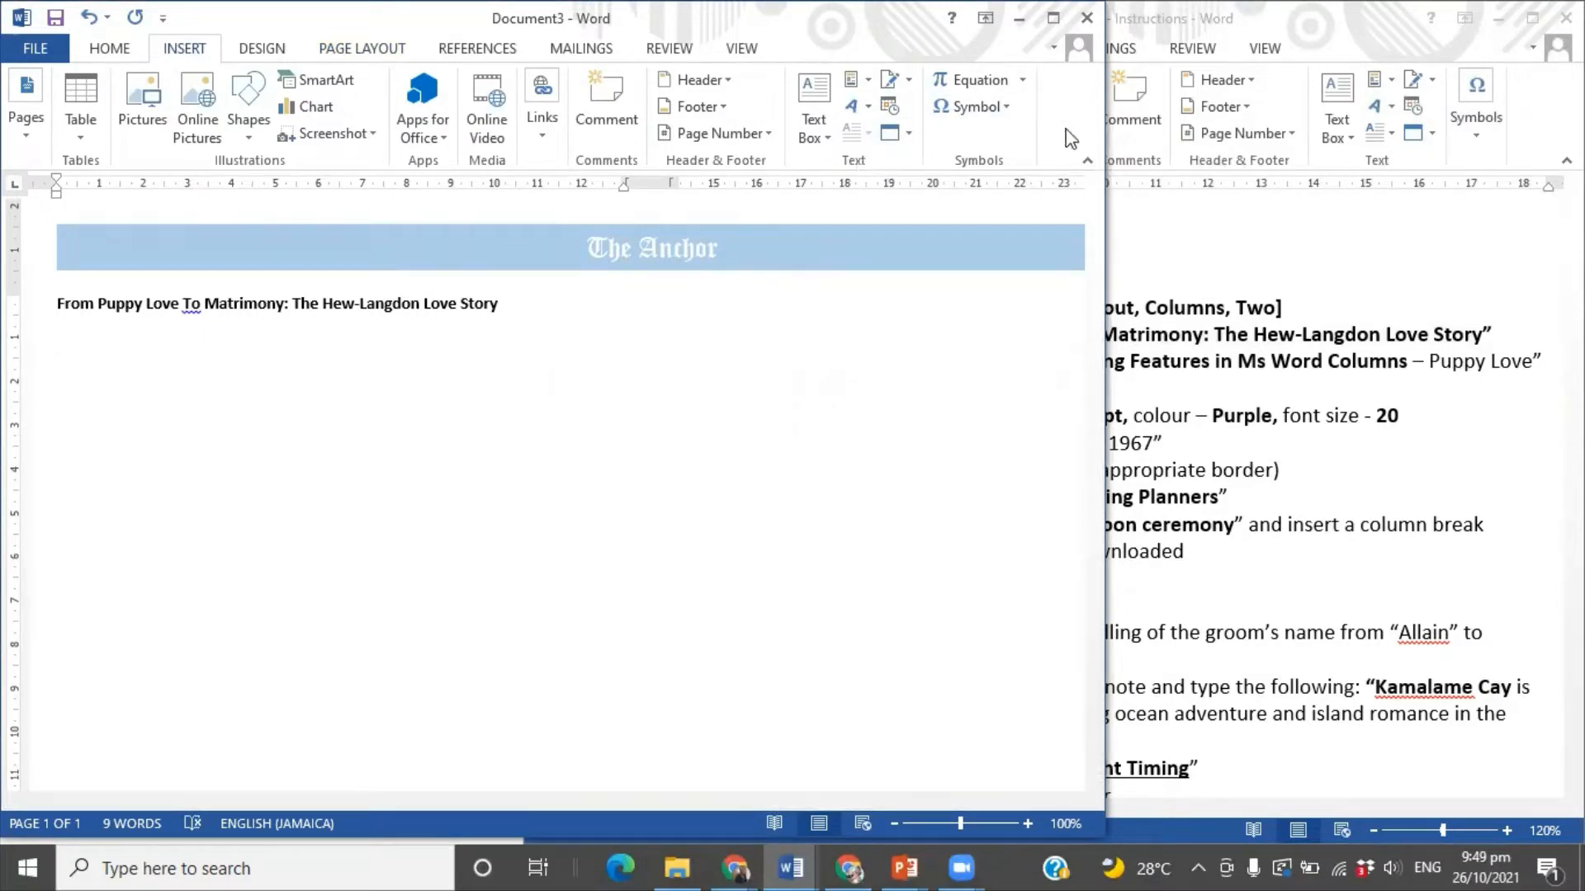
pyautogui.click(1109, 135)
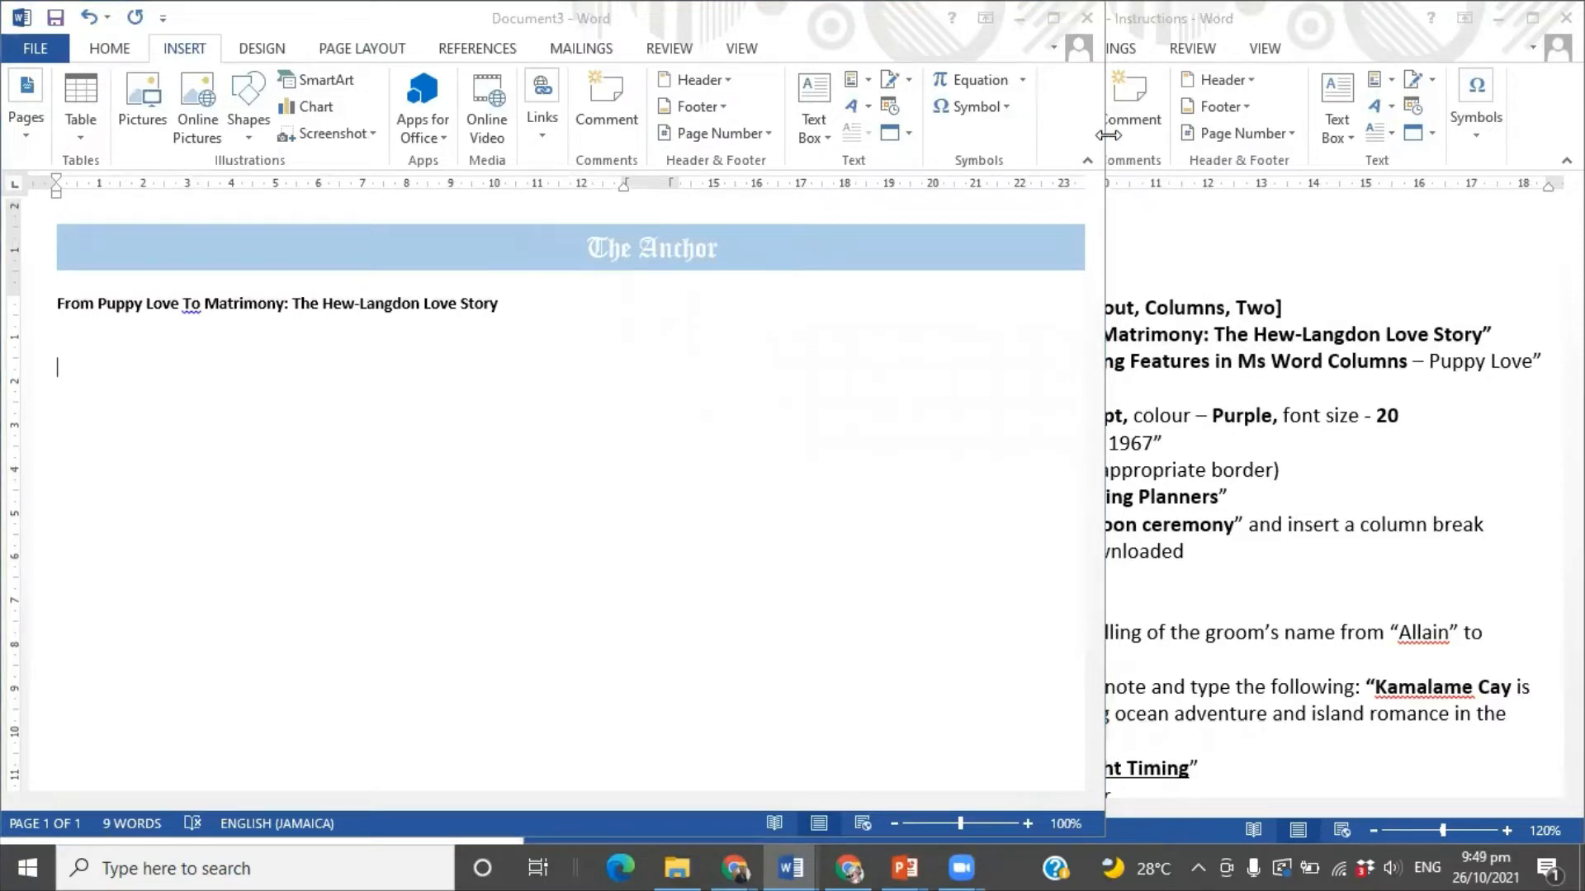
pyautogui.moveTo(1108, 135); pyautogui.dragTo(1423, 228)
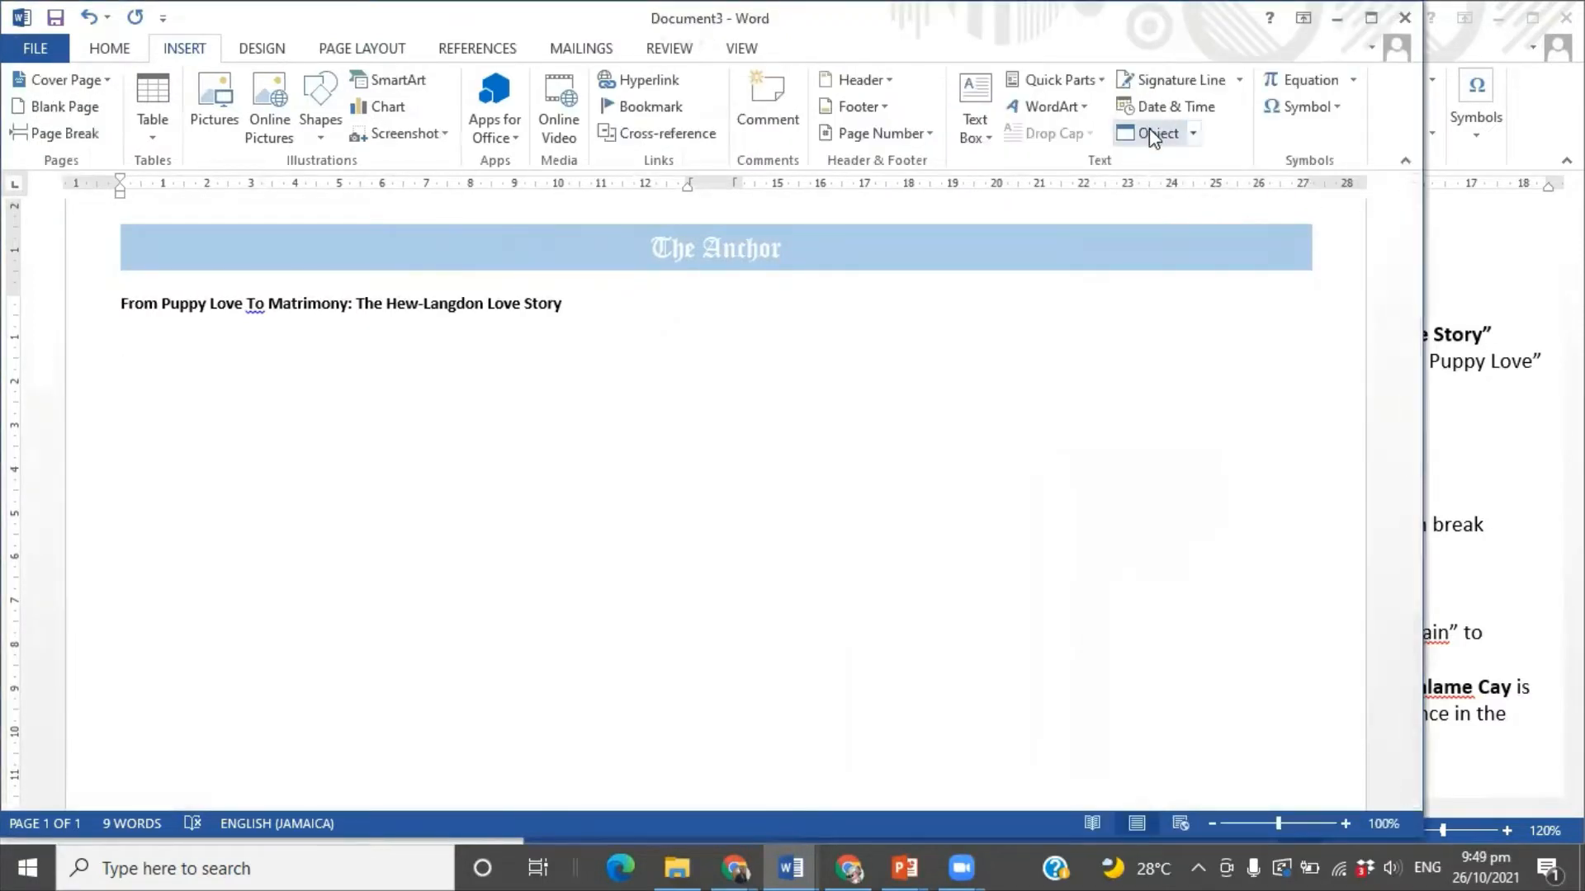
# - Insert the text from the file "Editing Features in Ms Word Columns - Puppy Love Article" below the heading
pyautogui.click(1194, 135)
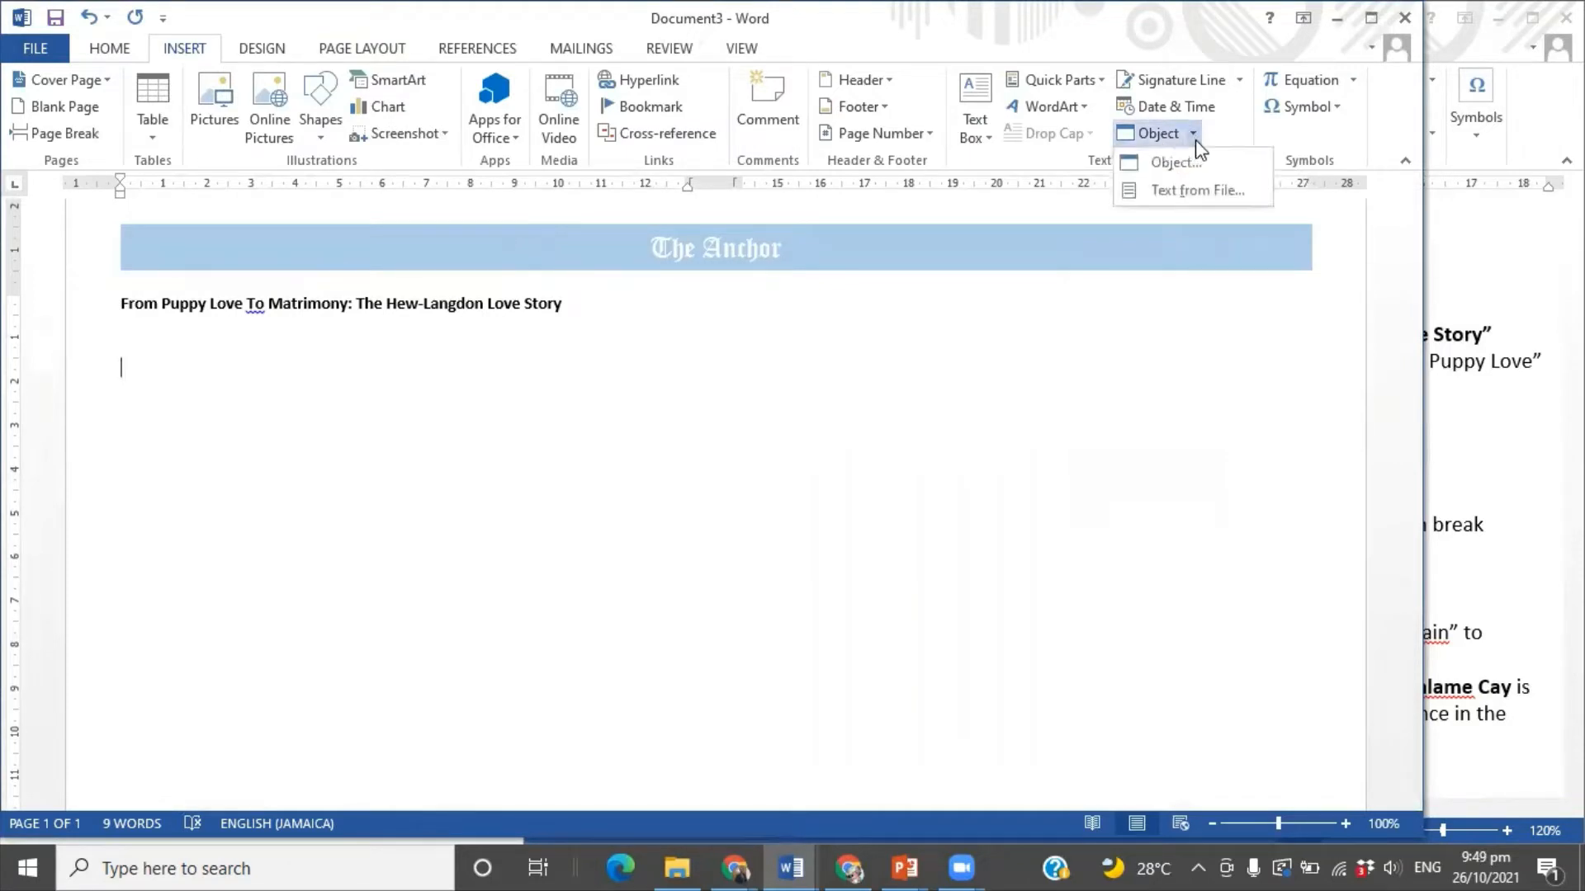
pyautogui.click(1180, 198)
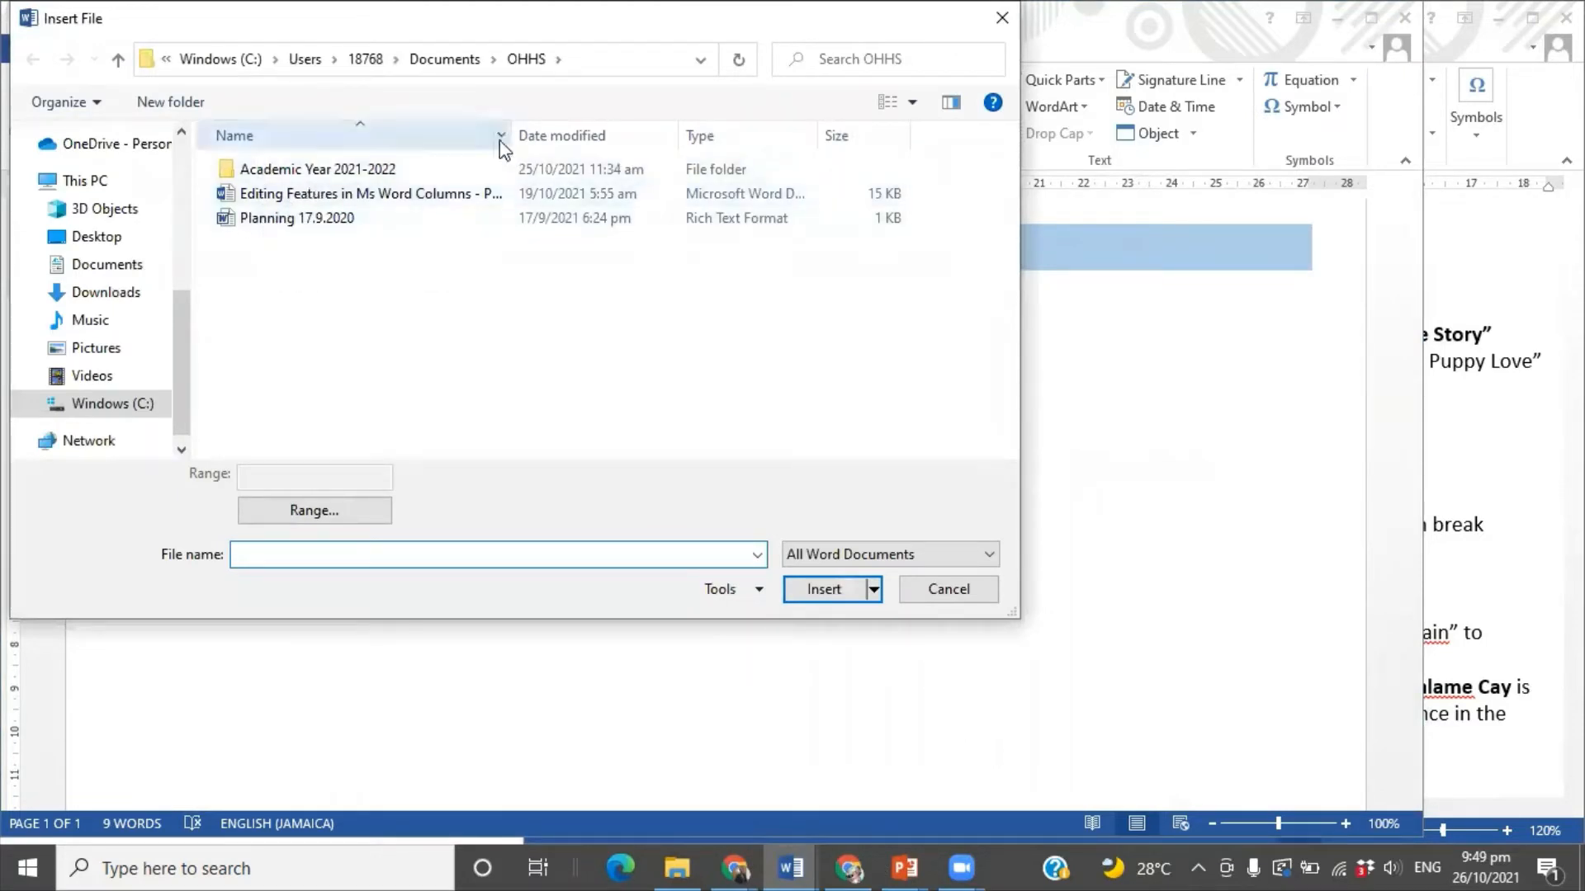
pyautogui.moveTo(513, 122); pyautogui.dragTo(629, 122)
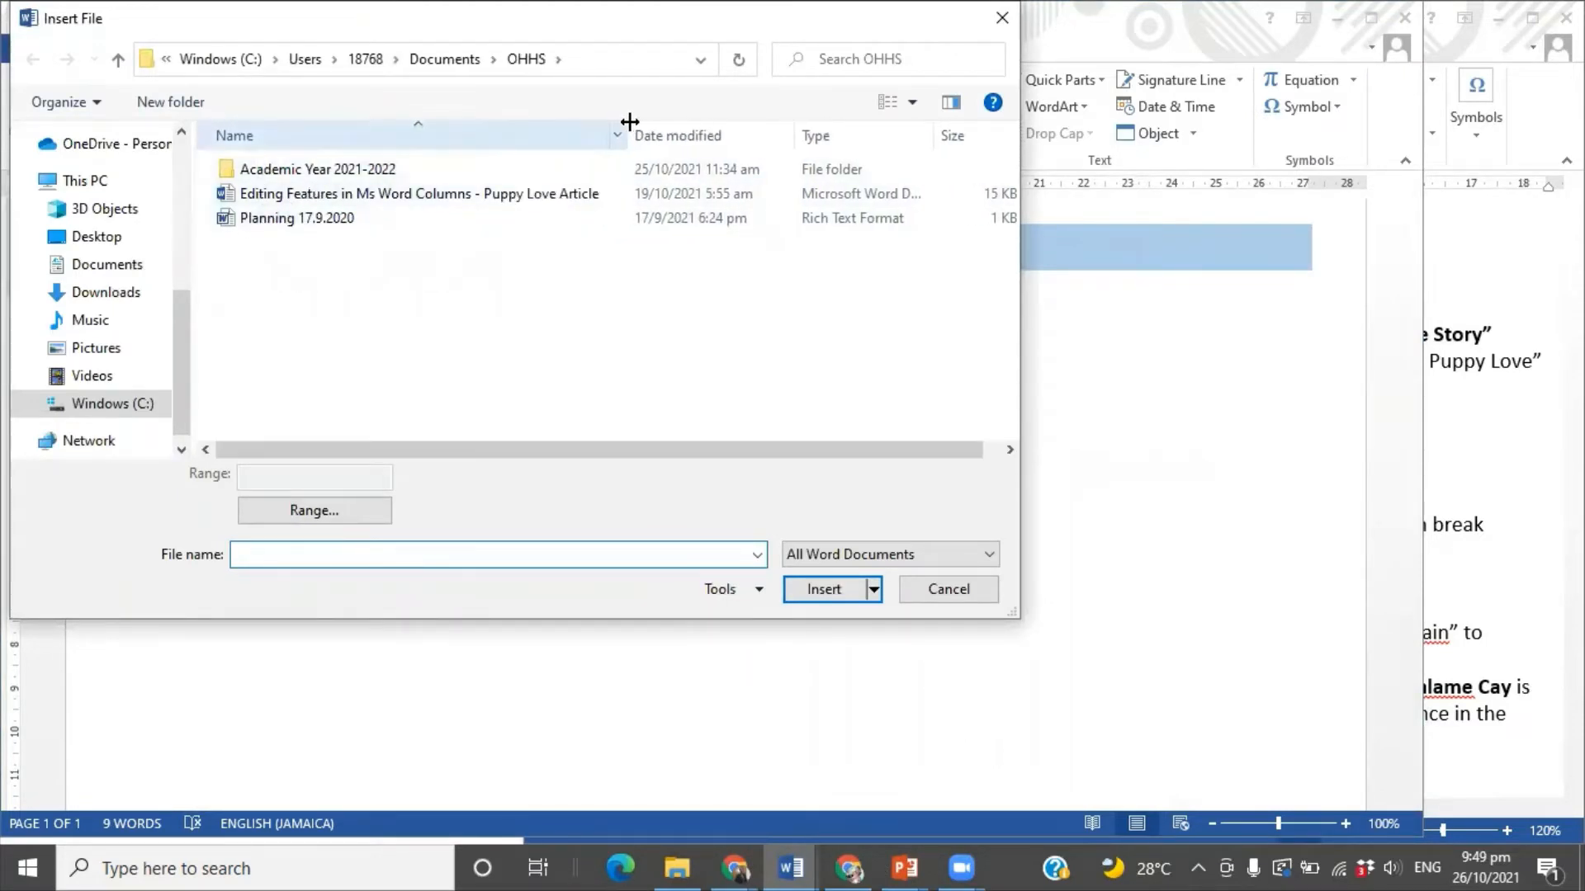
pyautogui.click(537, 196)
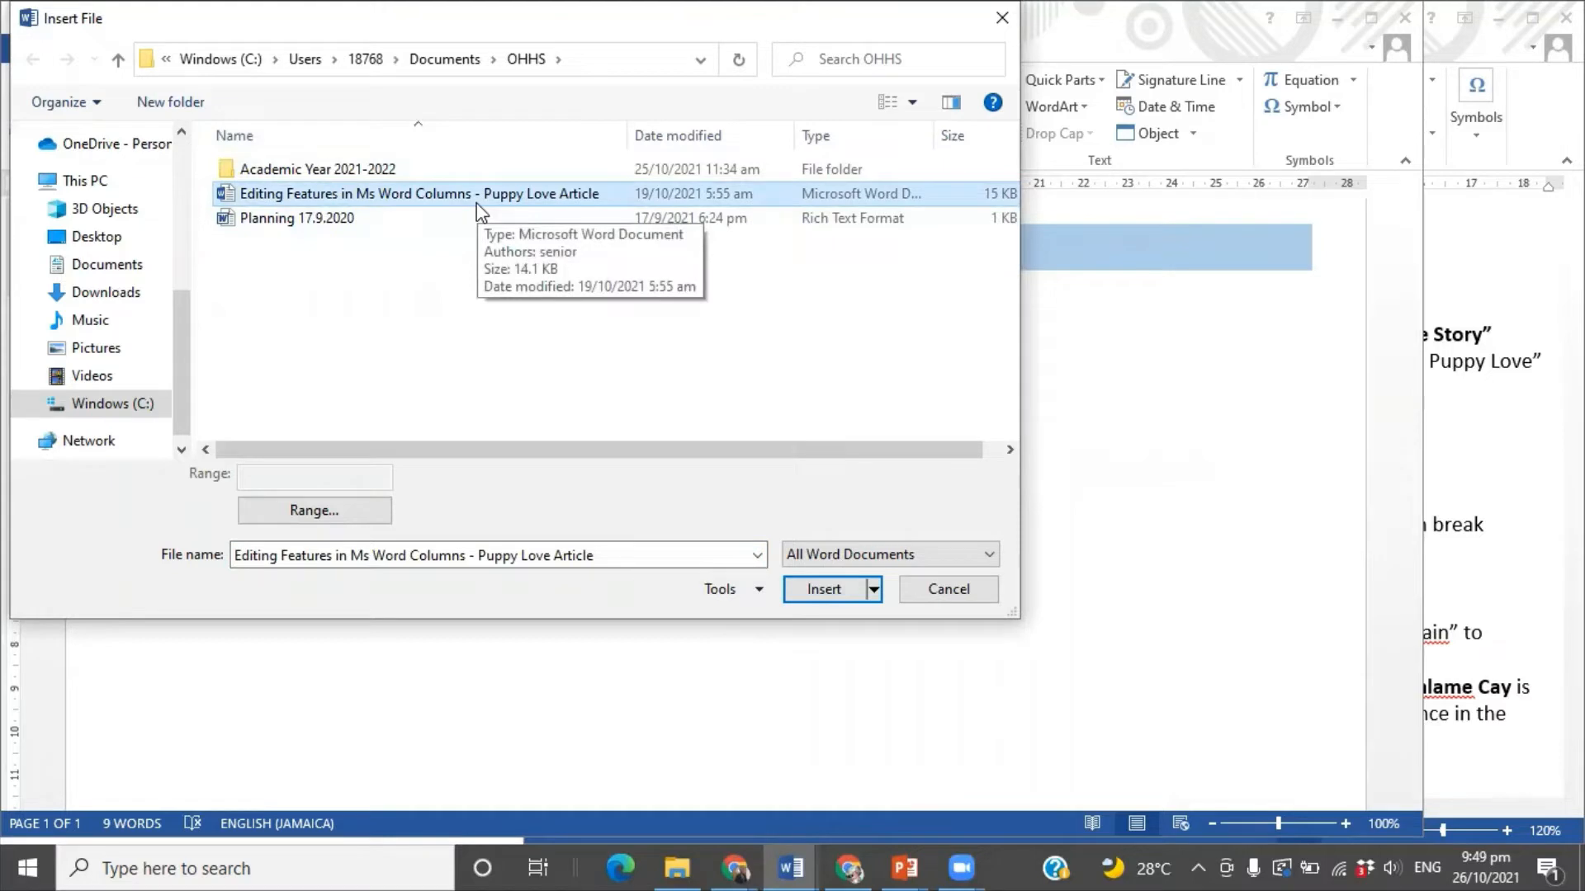
pyautogui.click(823, 591)
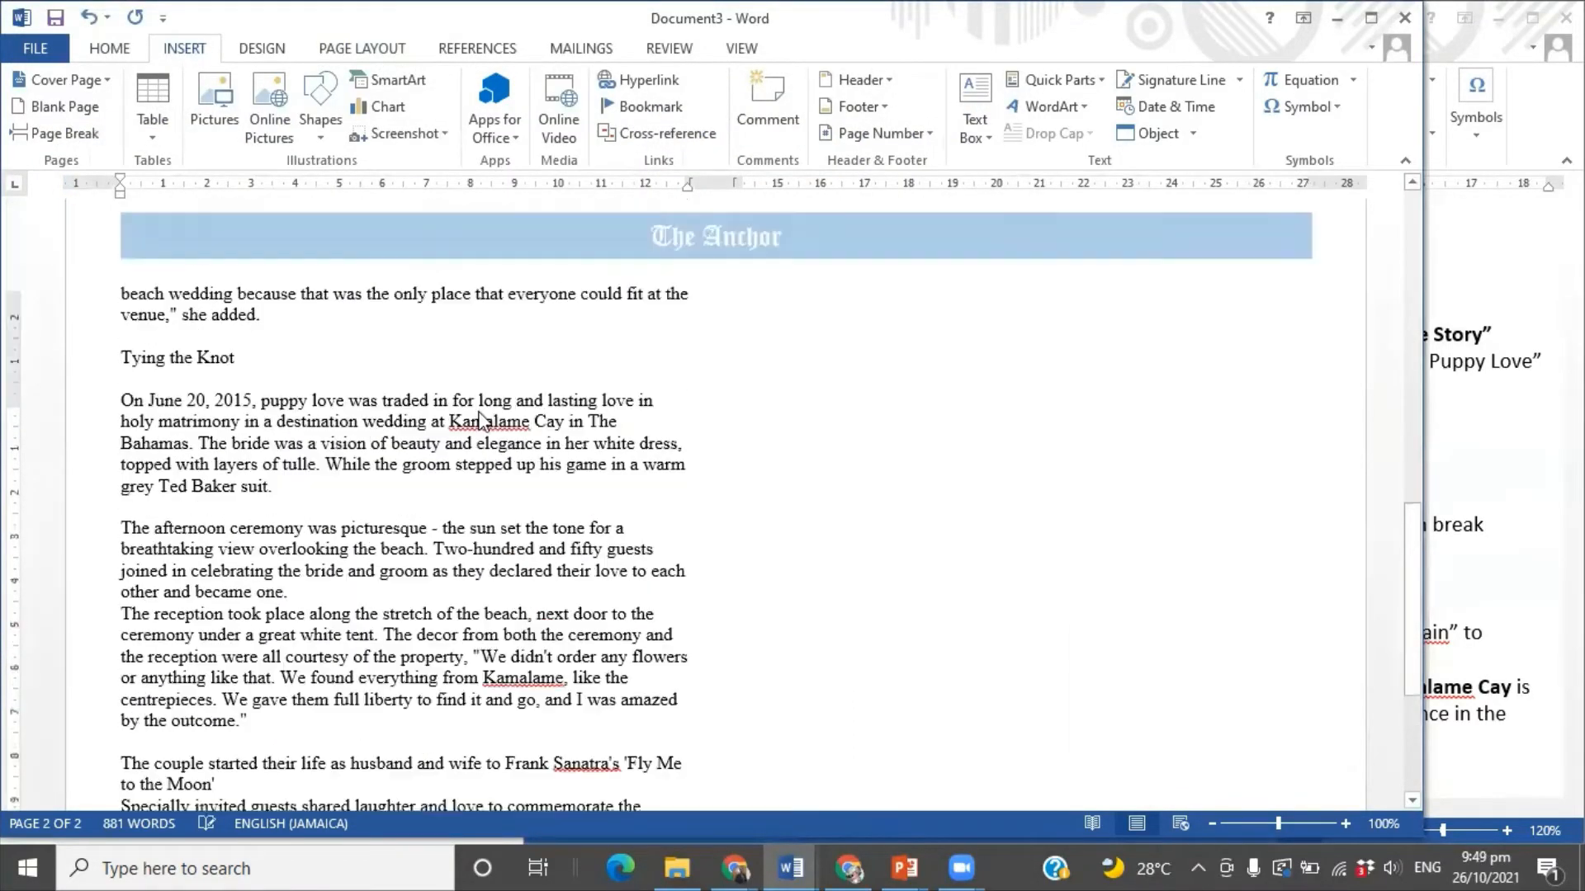
pyautogui.scroll(20, 480, 421)
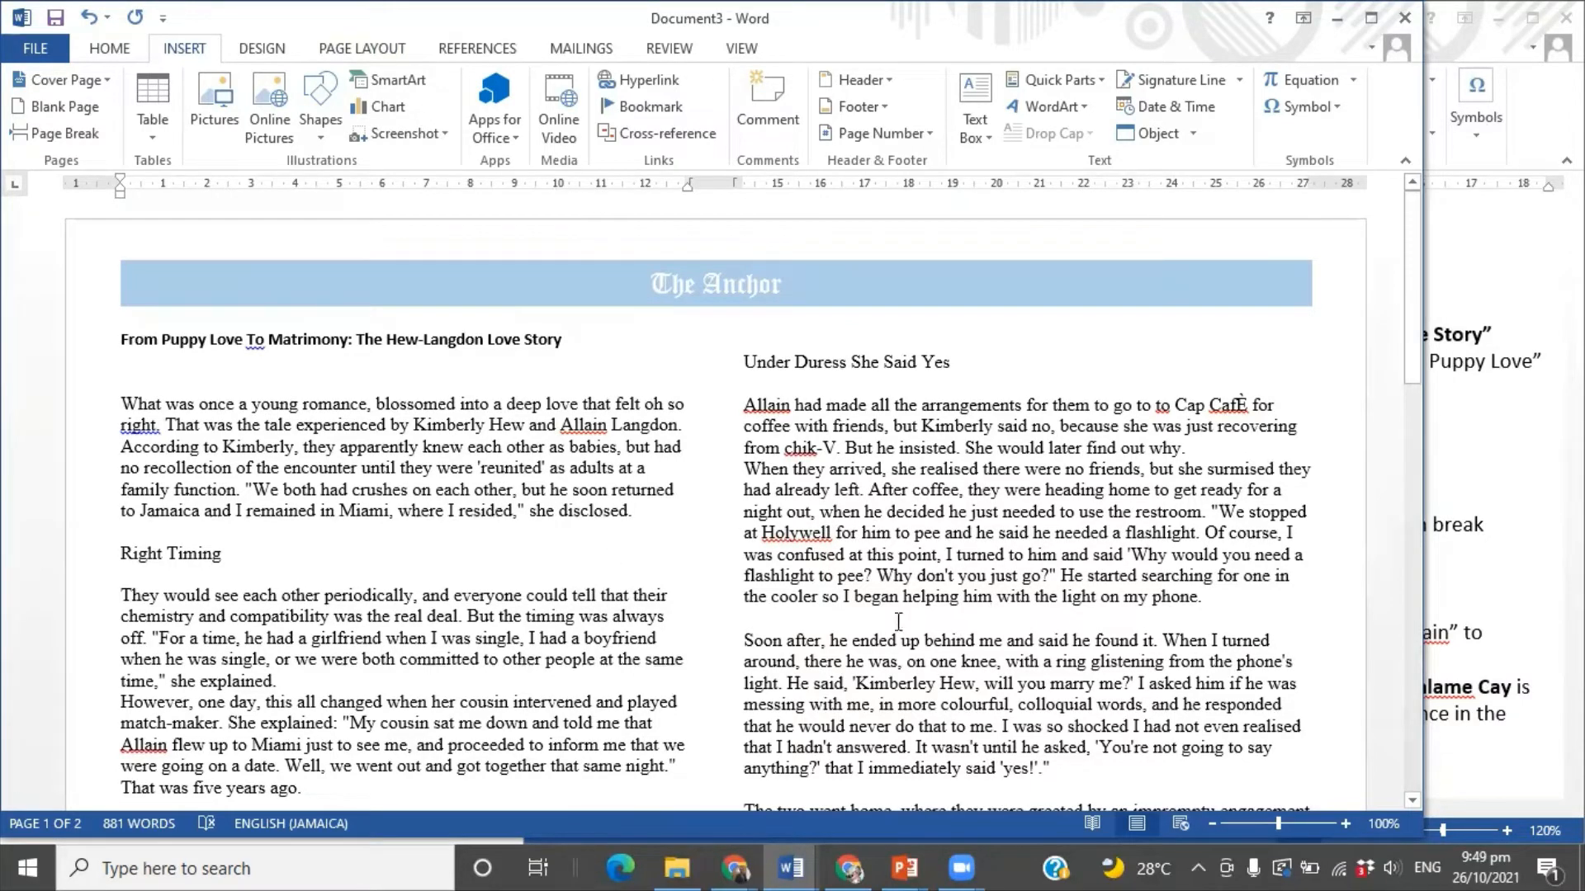
# - Check the heading format instruction, select the newsletter's puppy love heading and set its font to Palace Script MT
pyautogui.click(1527, 452)
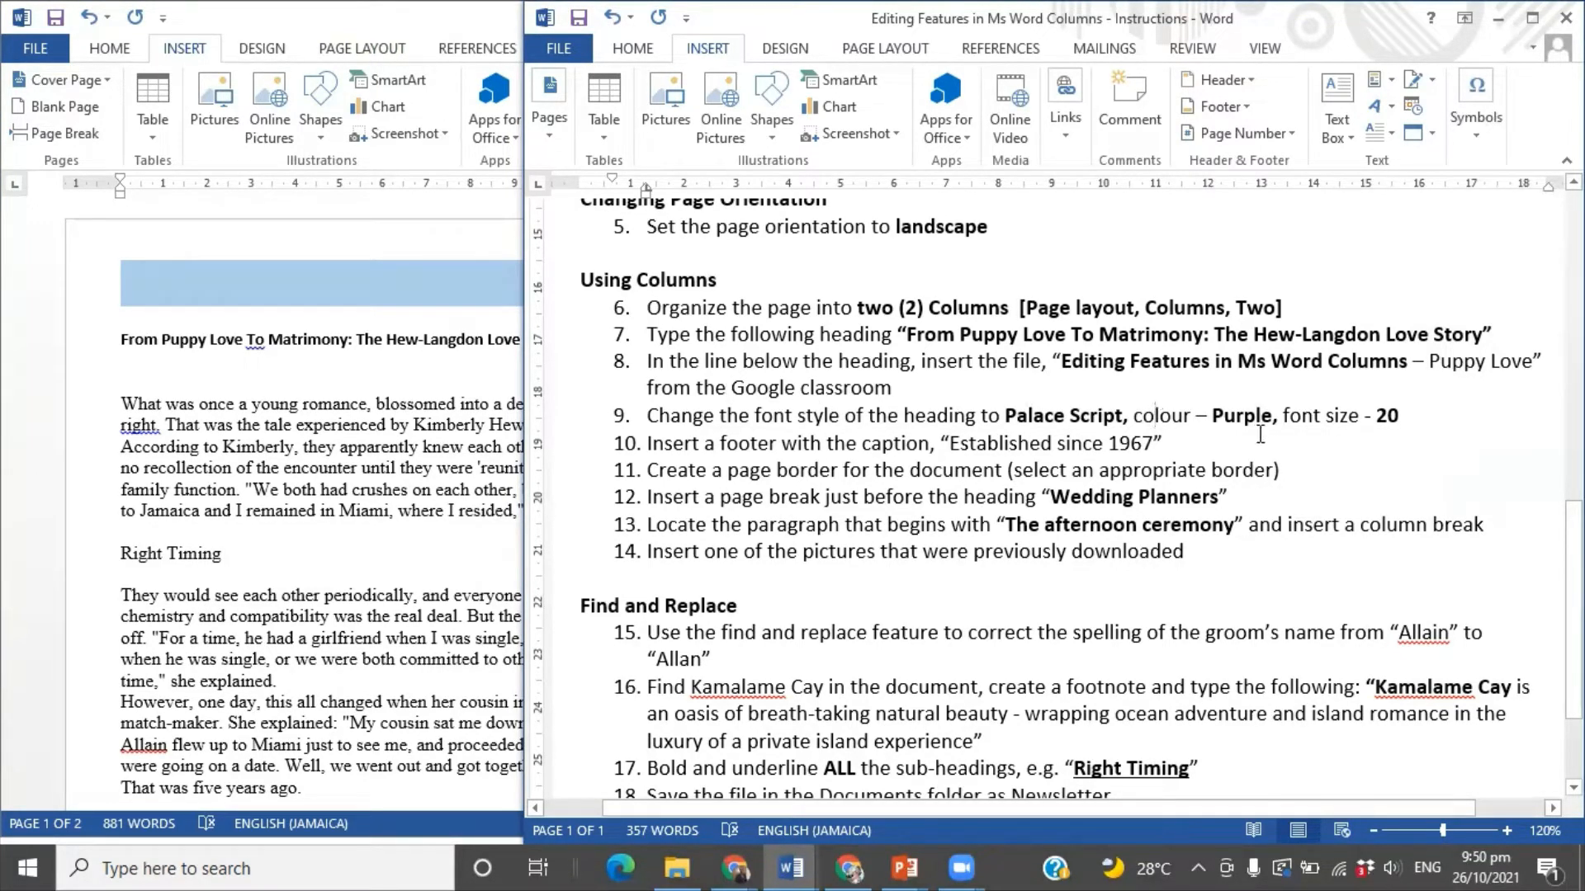
pyautogui.click(165, 388)
pyautogui.click(80, 355)
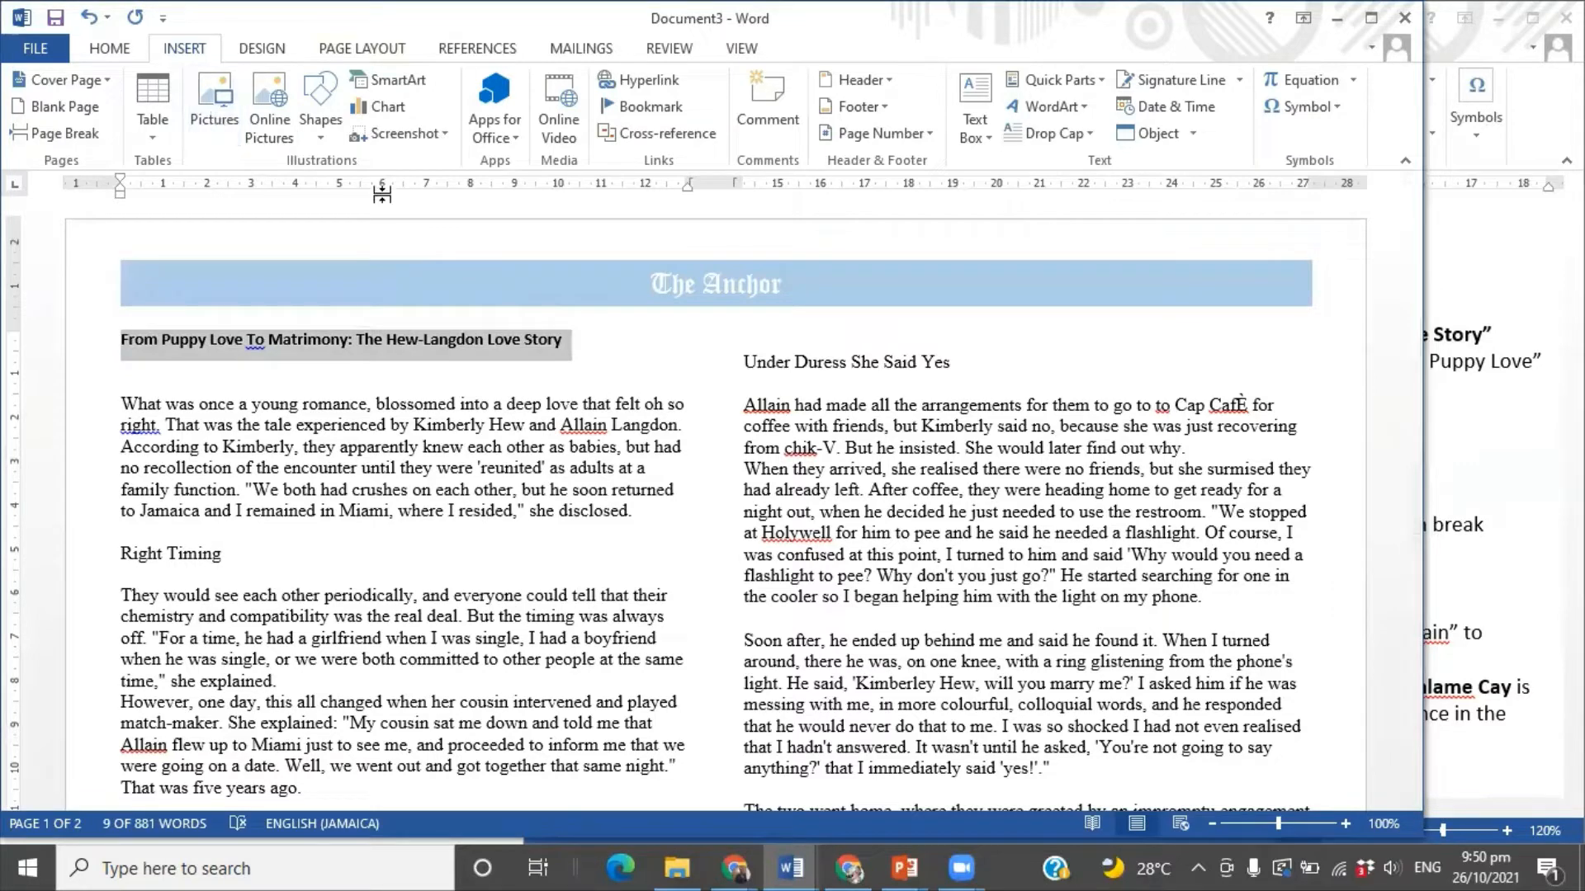
pyautogui.click(114, 50)
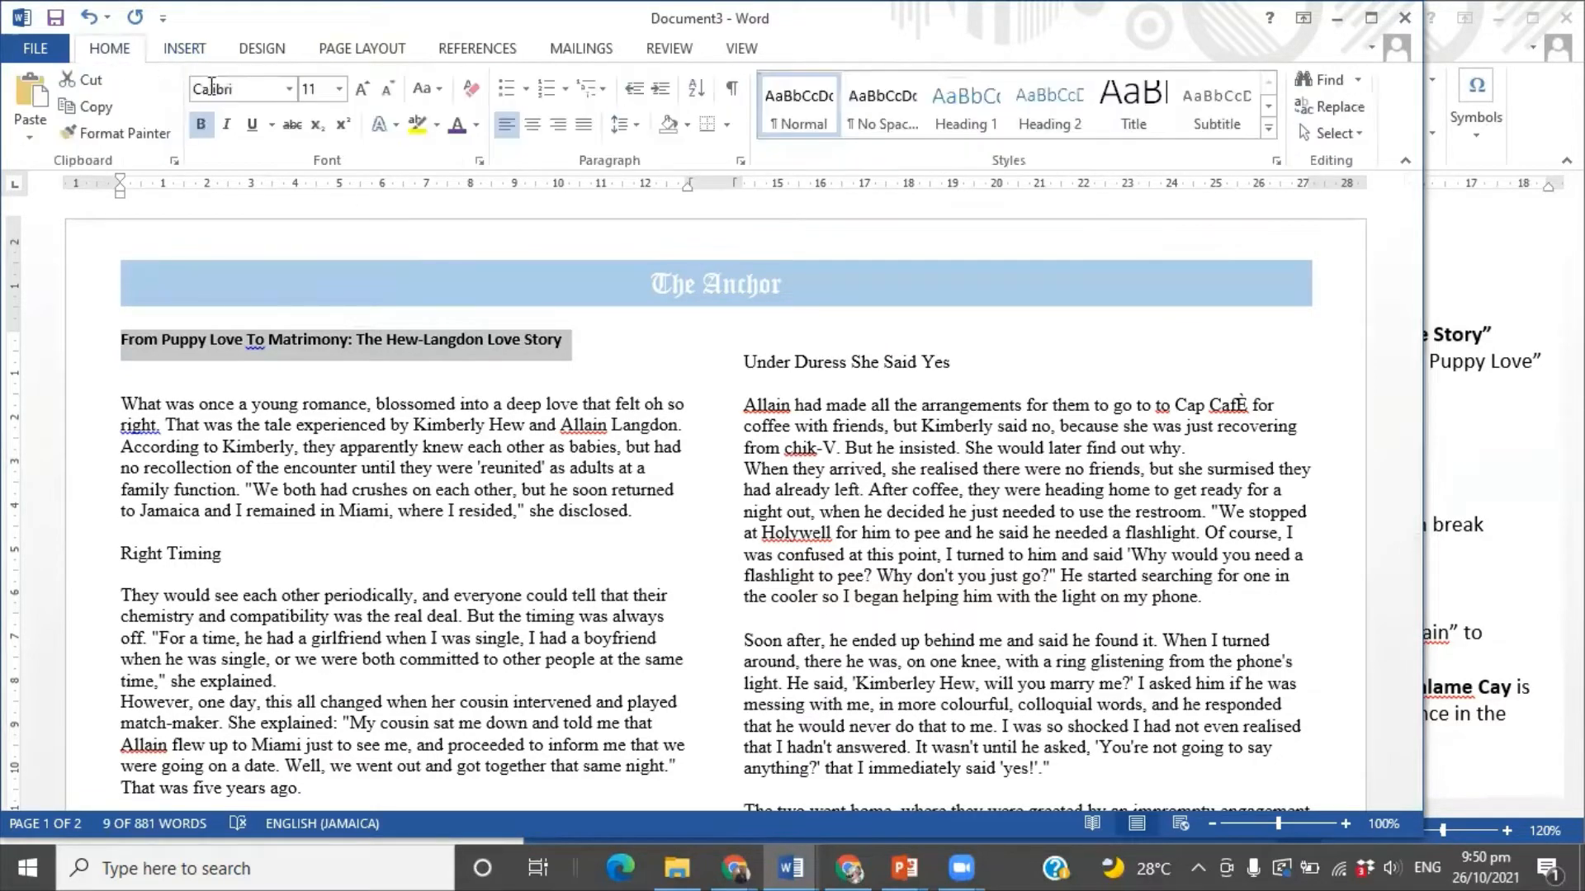
pyautogui.click(291, 89)
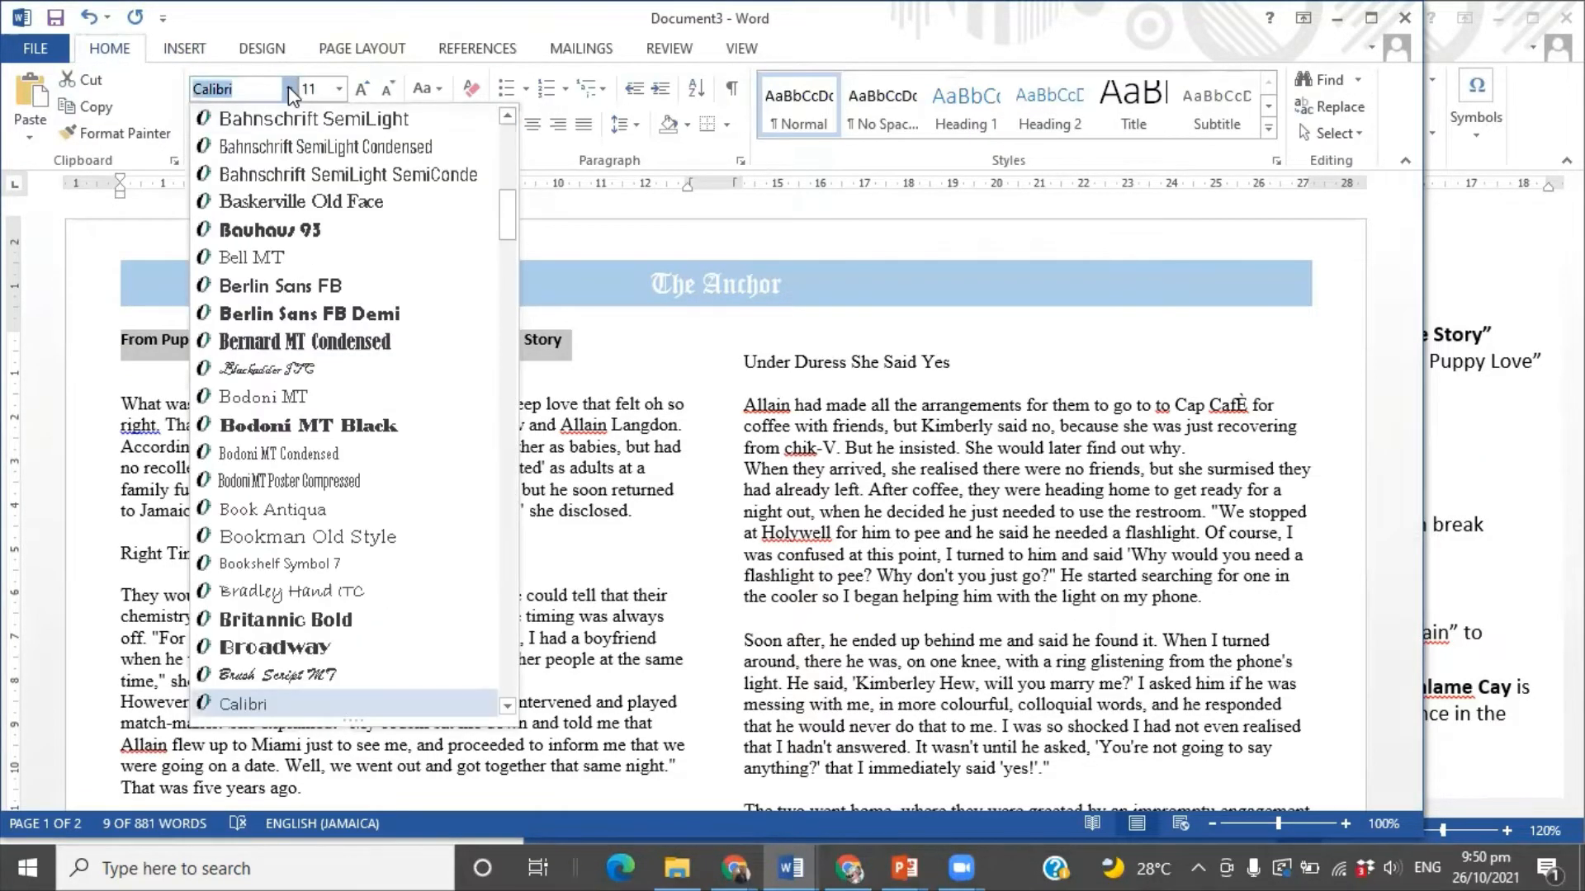
pyautogui.write('Palace Script M')
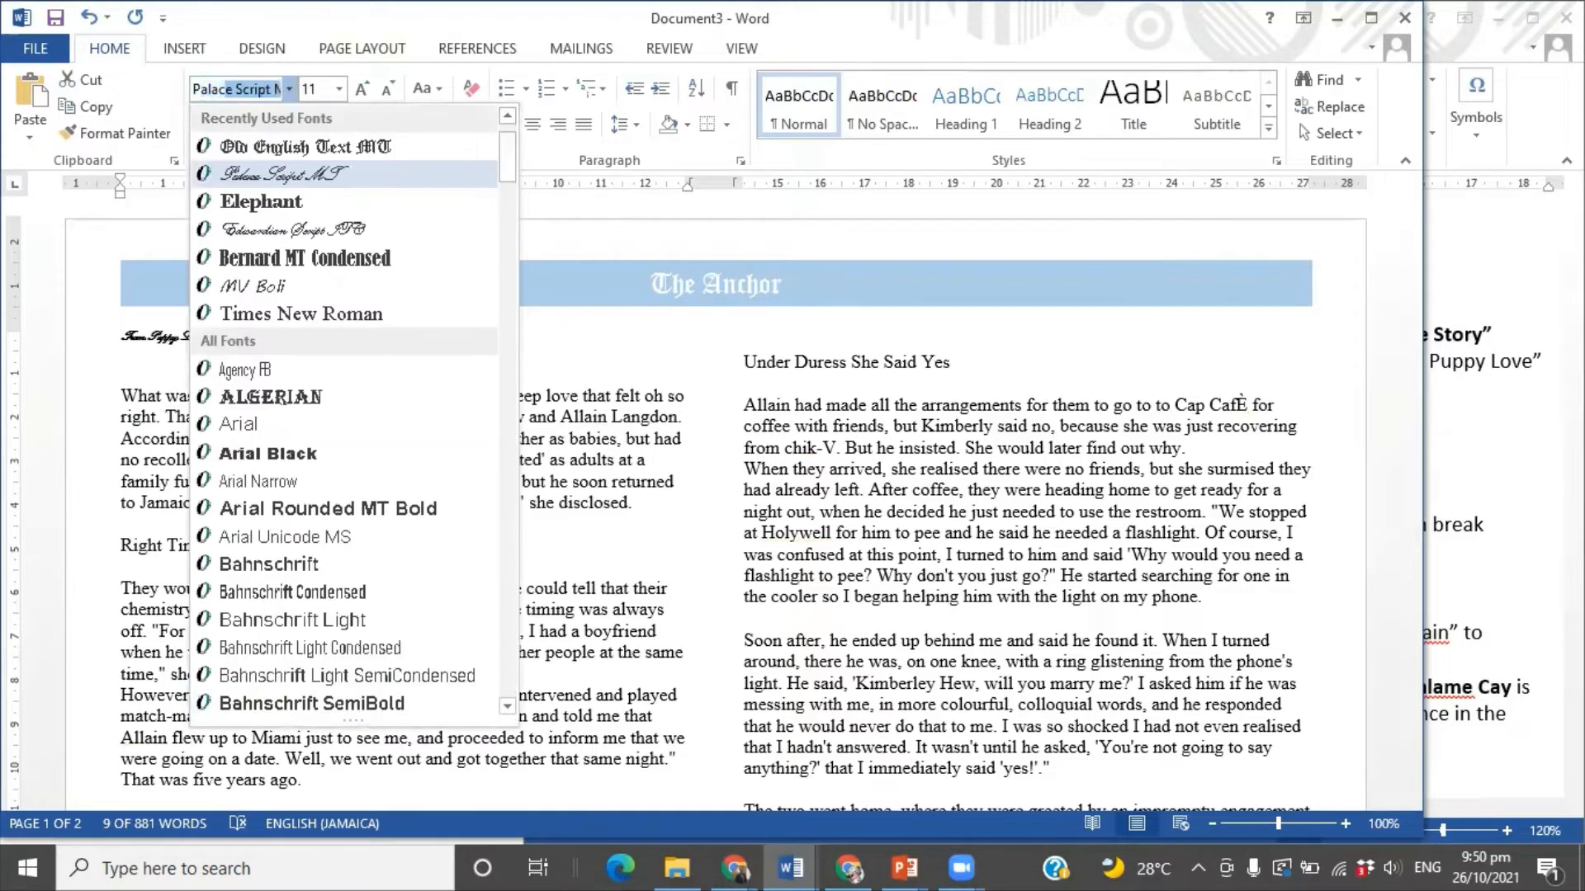
pyautogui.click(287, 182)
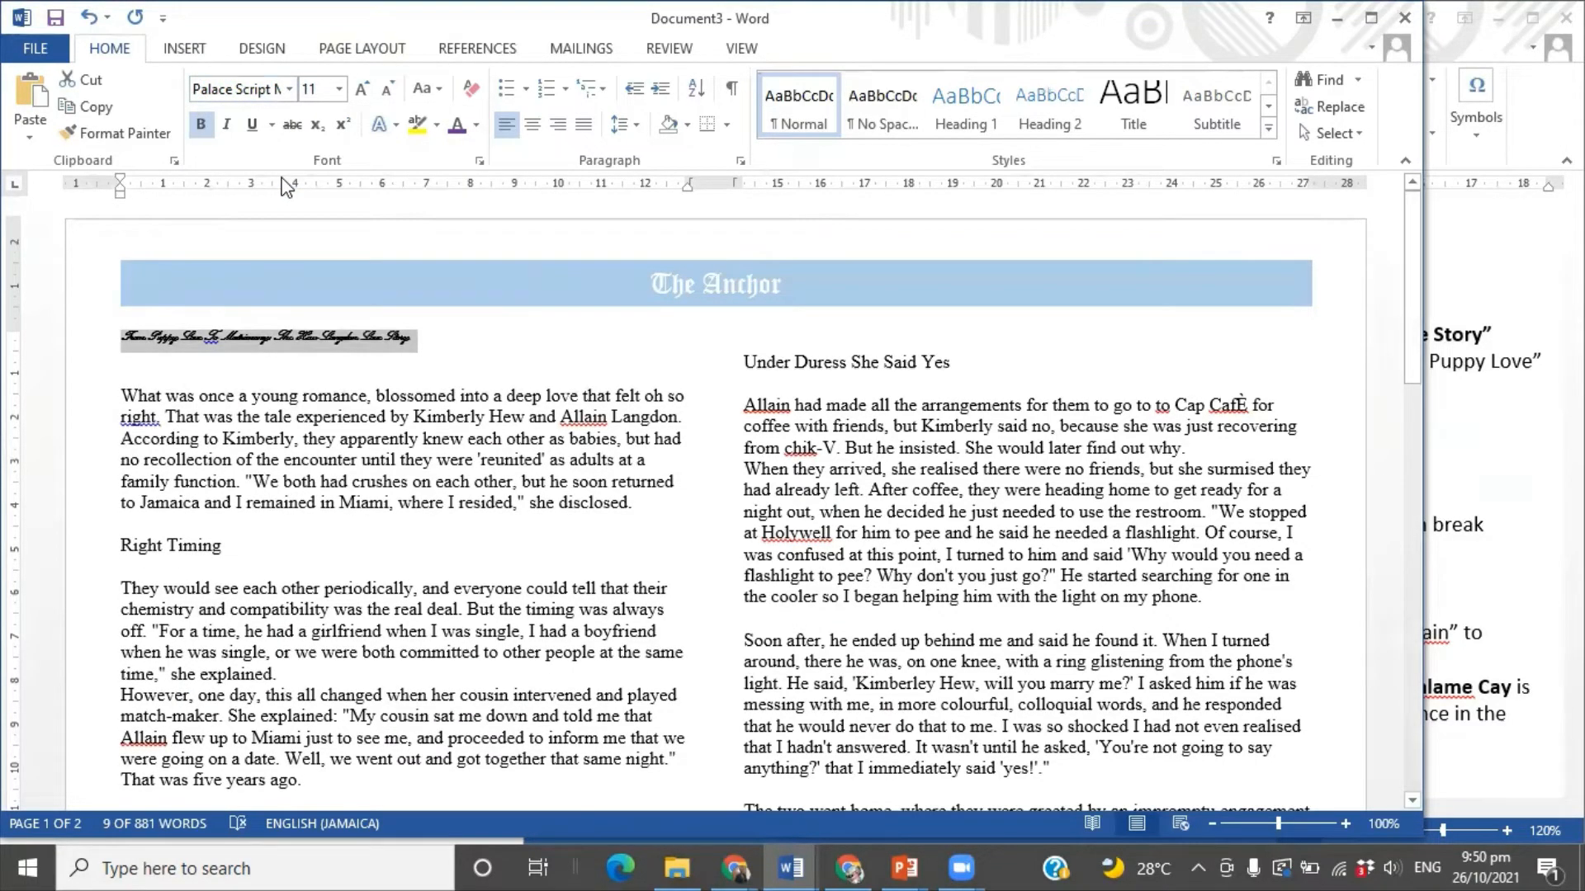
# - Set the selected heading's font size to 20 and its colour to the standard purple
pyautogui.click(339, 91)
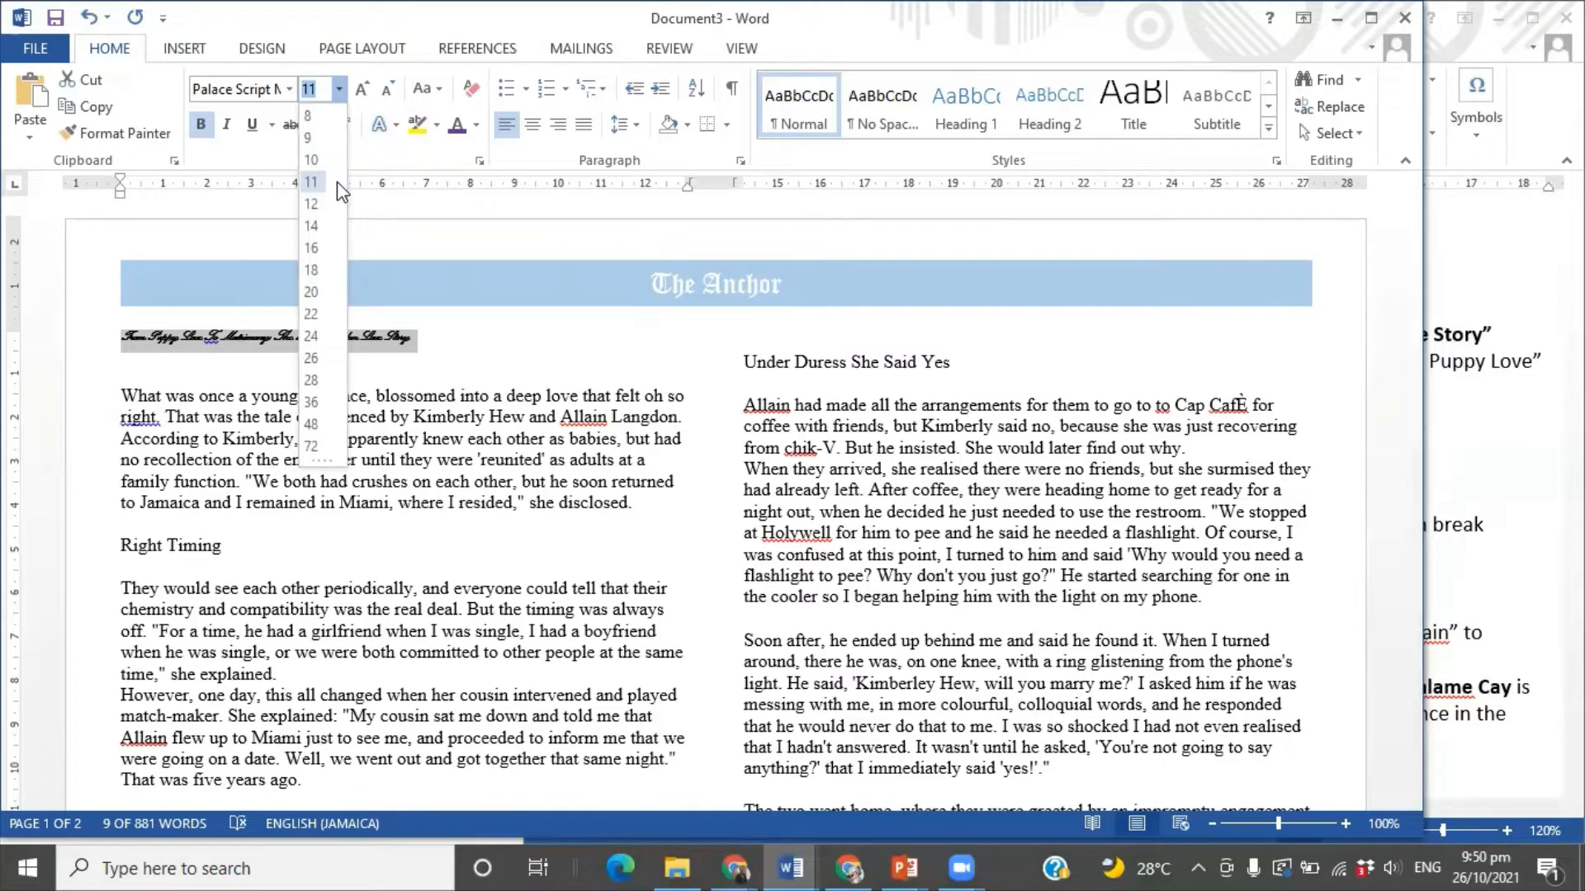
pyautogui.click(312, 292)
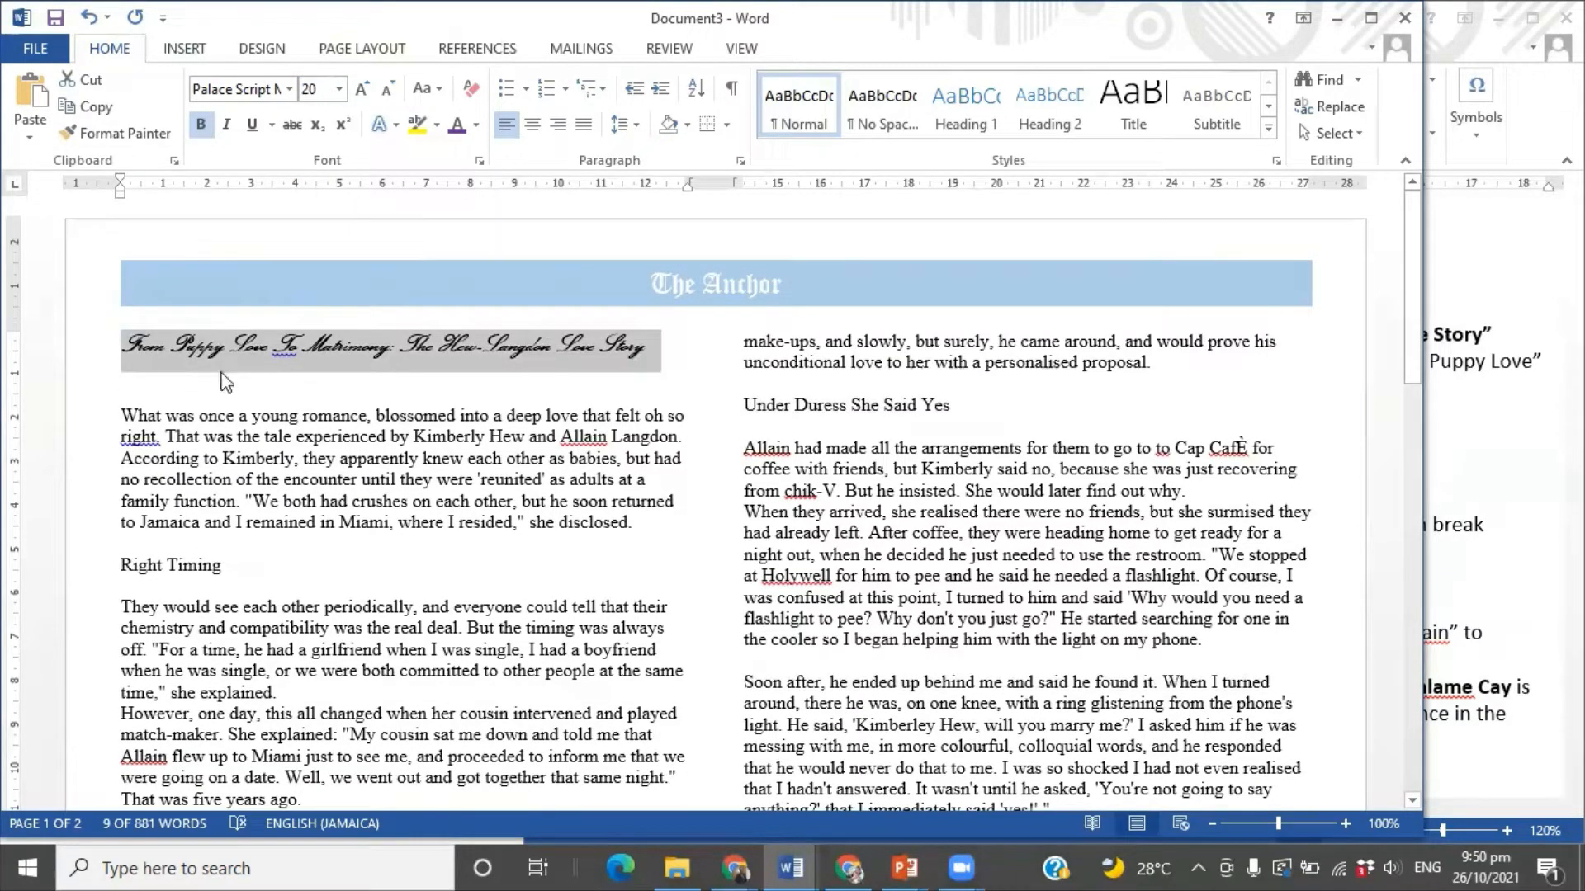
pyautogui.click(477, 132)
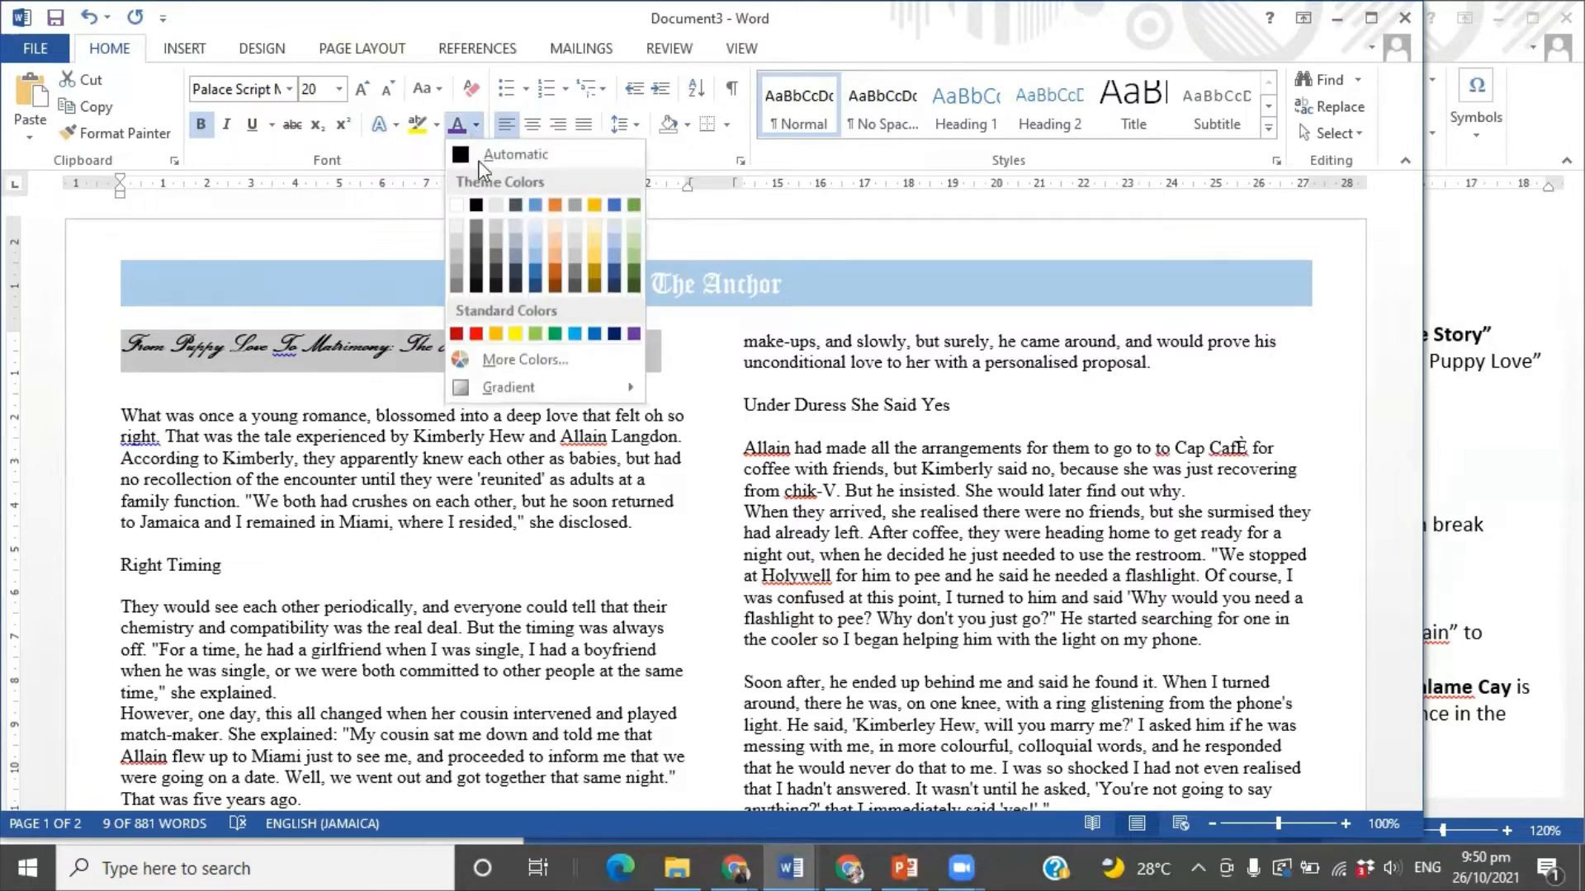
pyautogui.click(633, 334)
# - Replace the capitalized "To" before "Matrimony" in the heading with lowercase "to"
pyautogui.moveTo(617, 345); pyautogui.dragTo(289, 338)
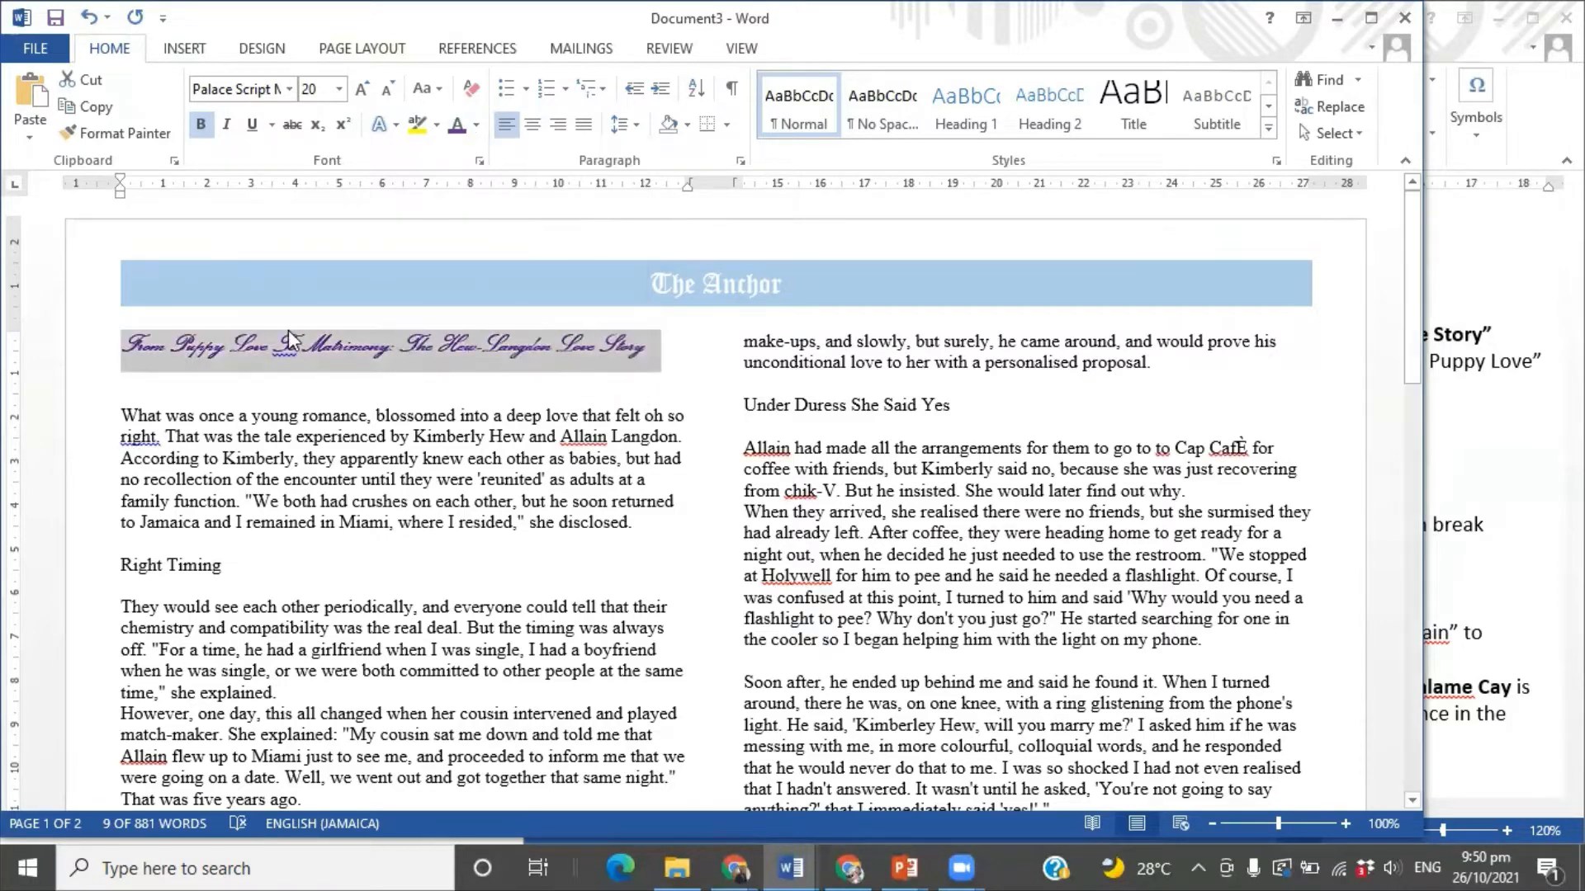
pyautogui.click(292, 340)
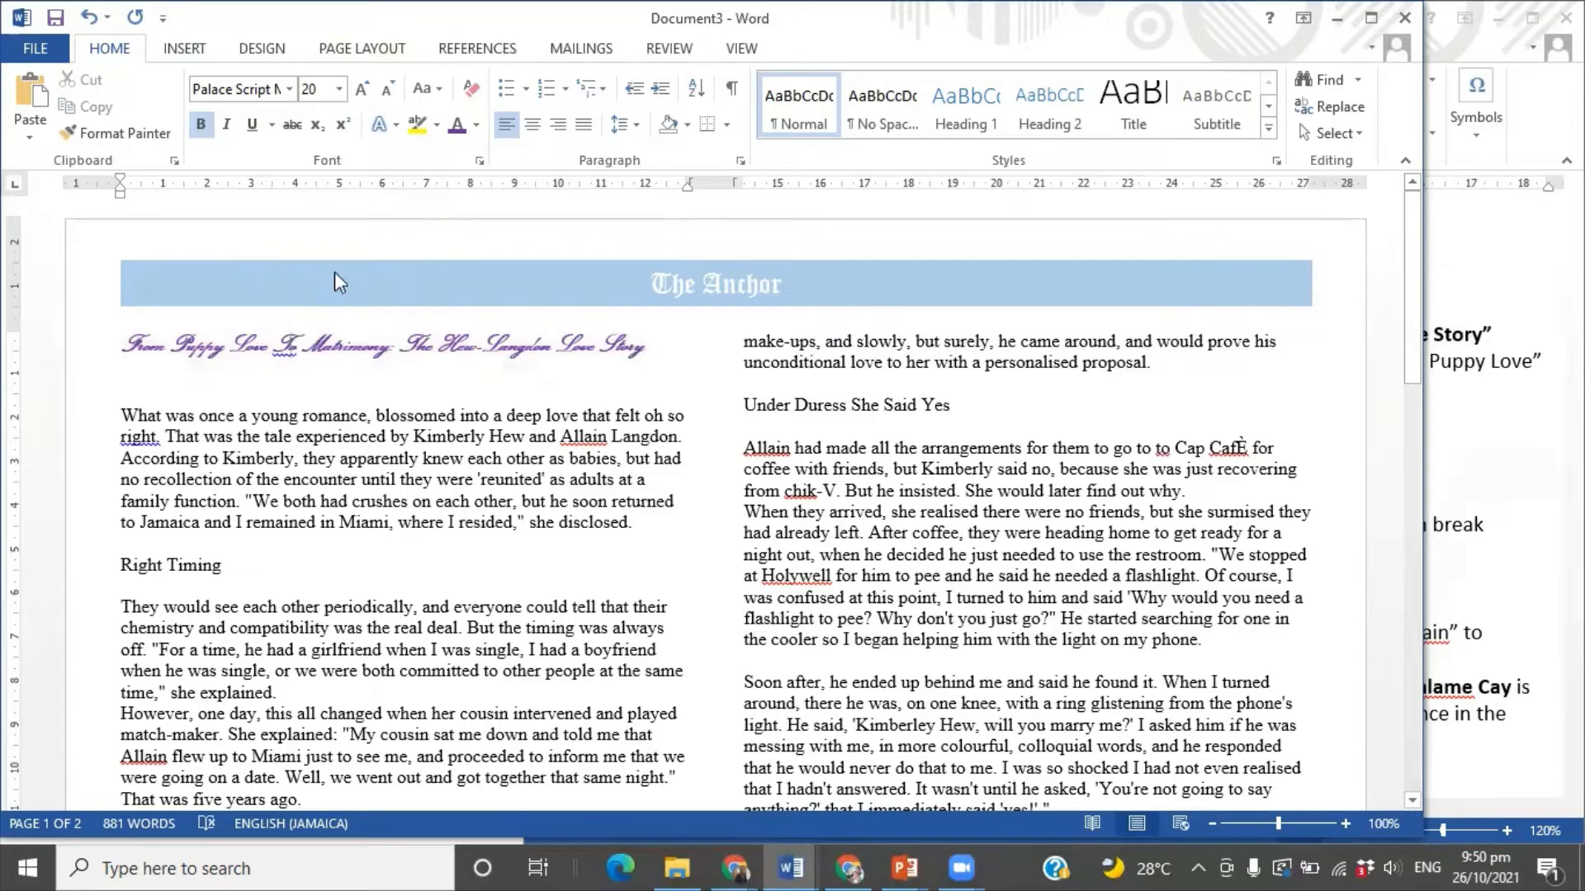
pyautogui.press('BackSpace')
pyautogui.press('BackSpace')
pyautogui.write('to')
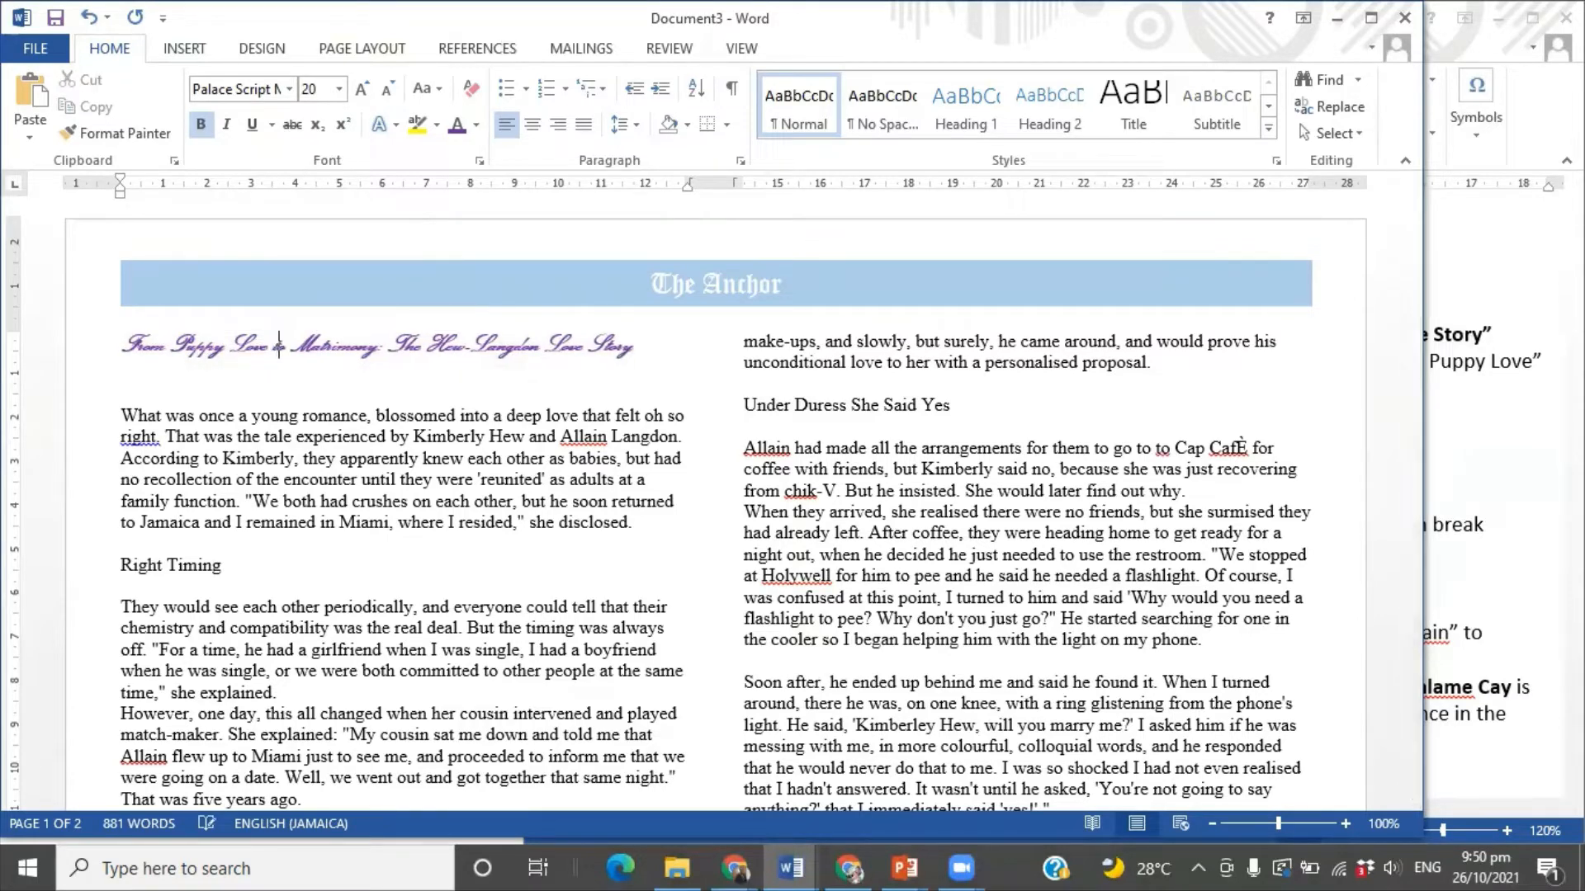
pyautogui.click(357, 473)
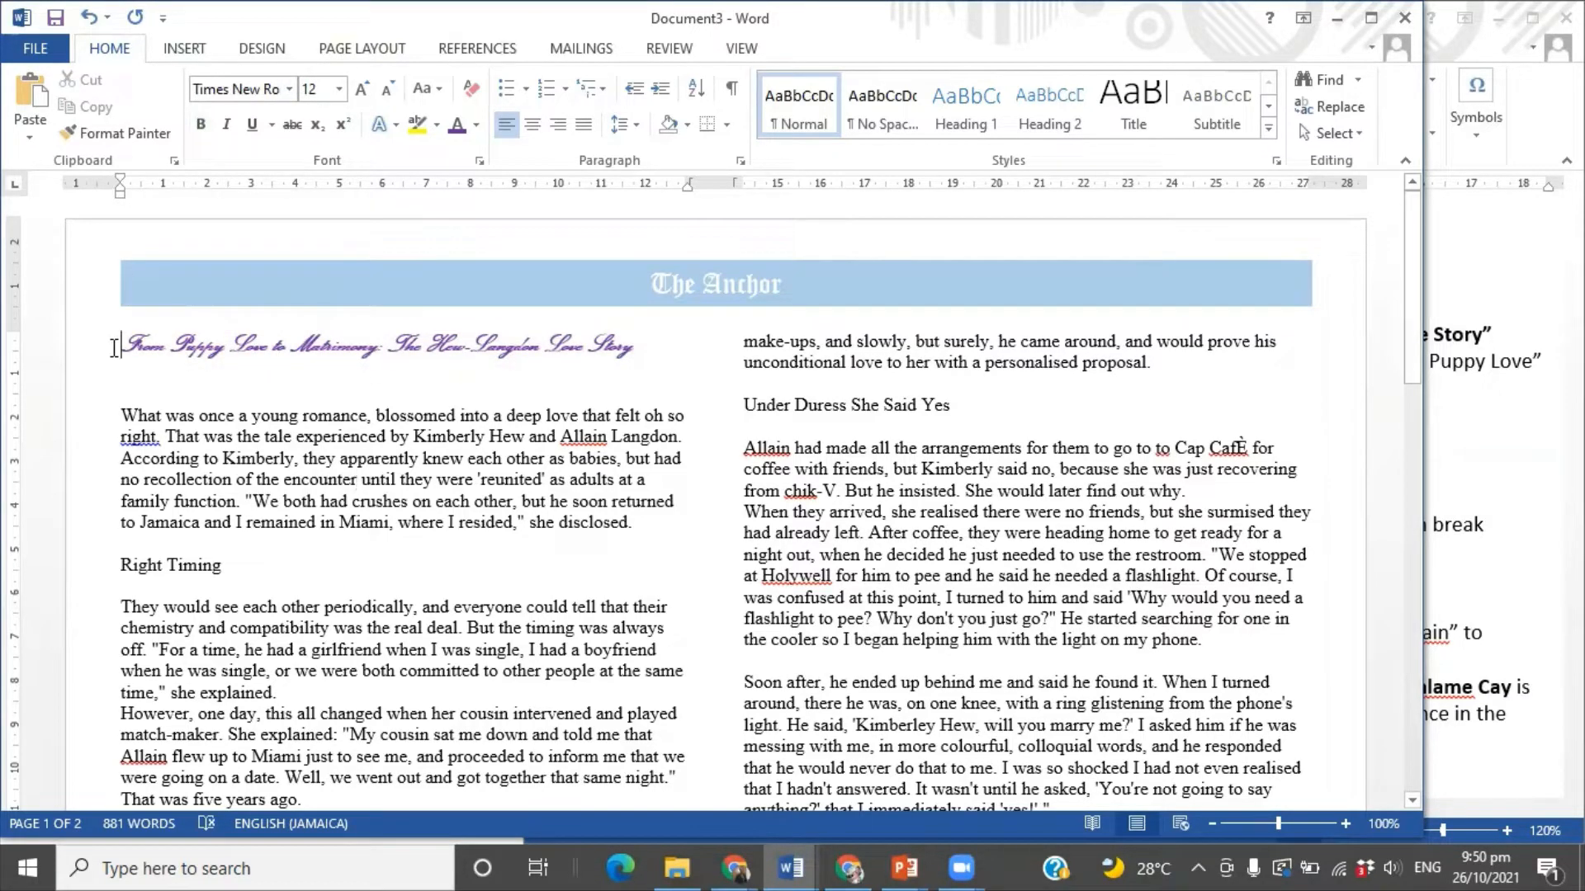
# - Enlarge the whole newsletter heading to font size 26
pyautogui.moveTo(114, 348); pyautogui.dragTo(651, 351)
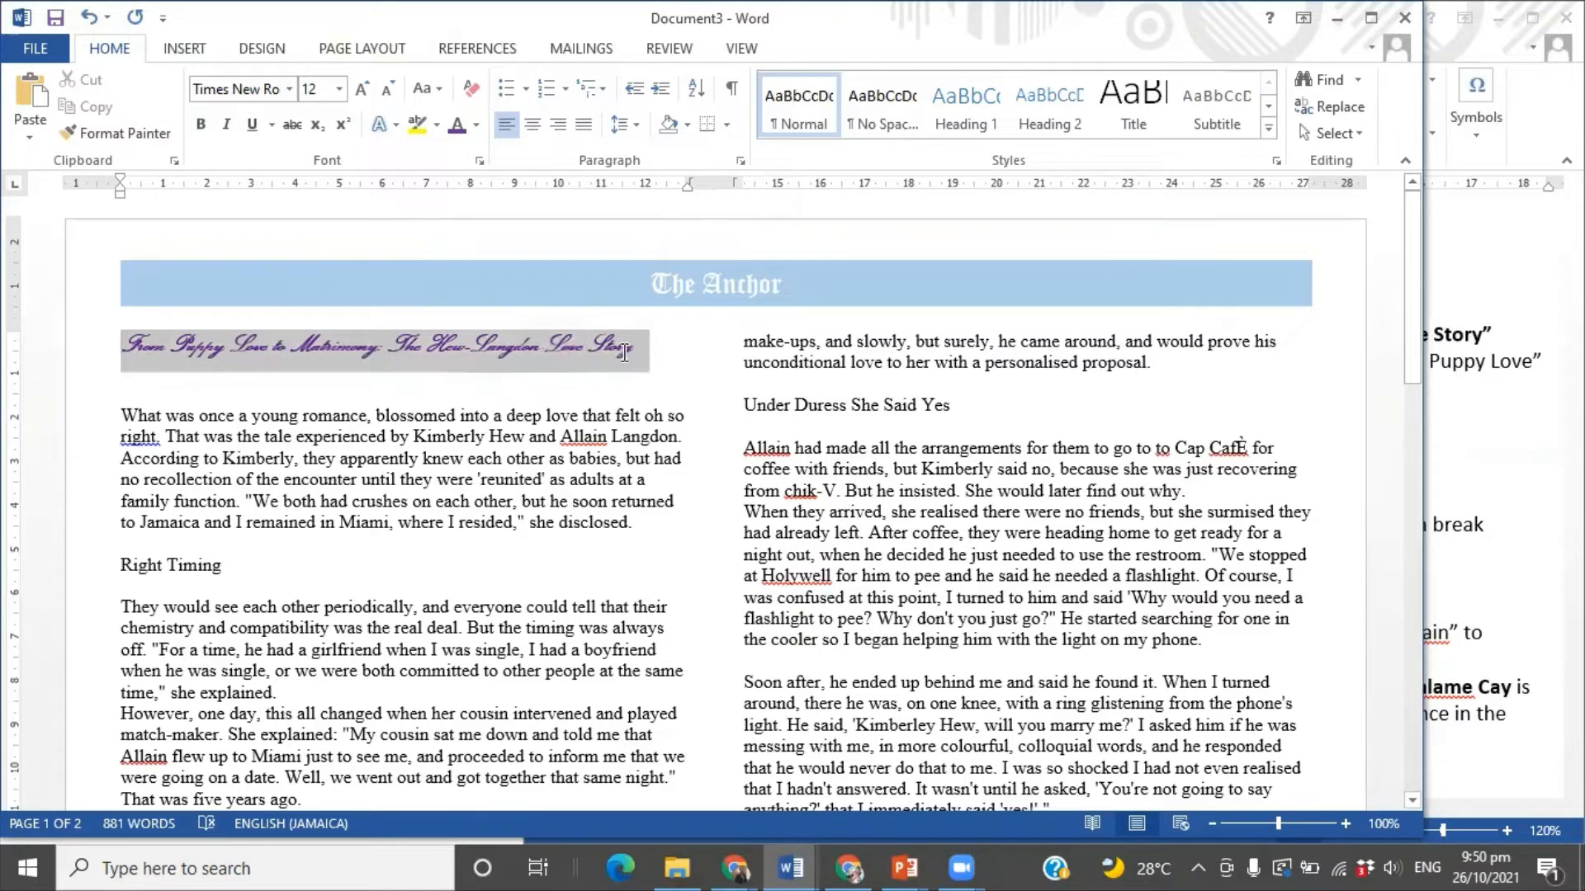
pyautogui.click(338, 89)
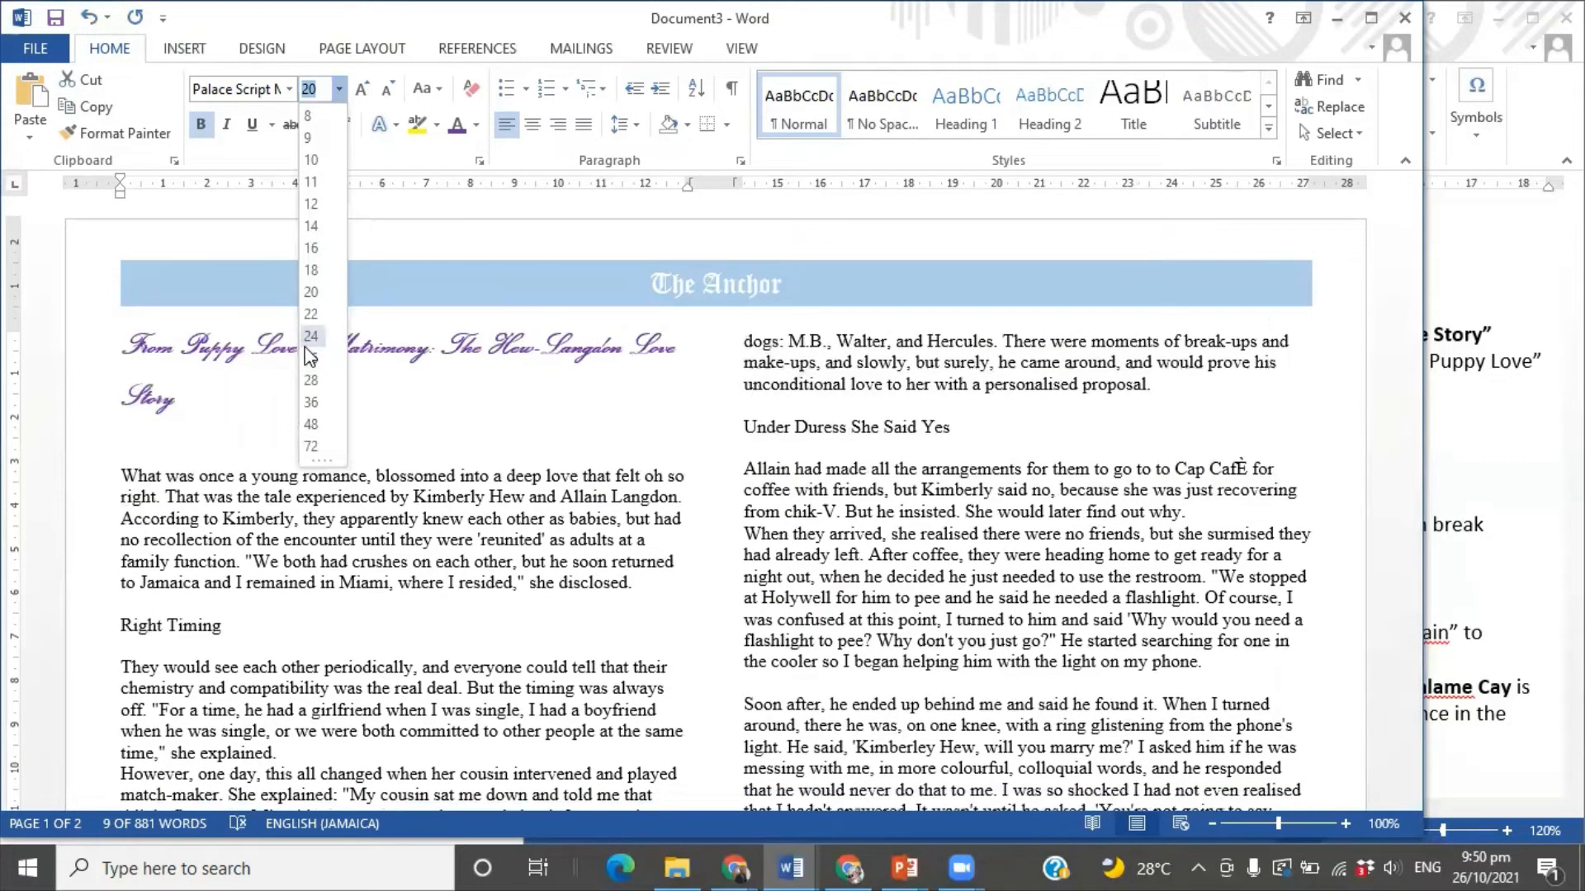
pyautogui.click(311, 358)
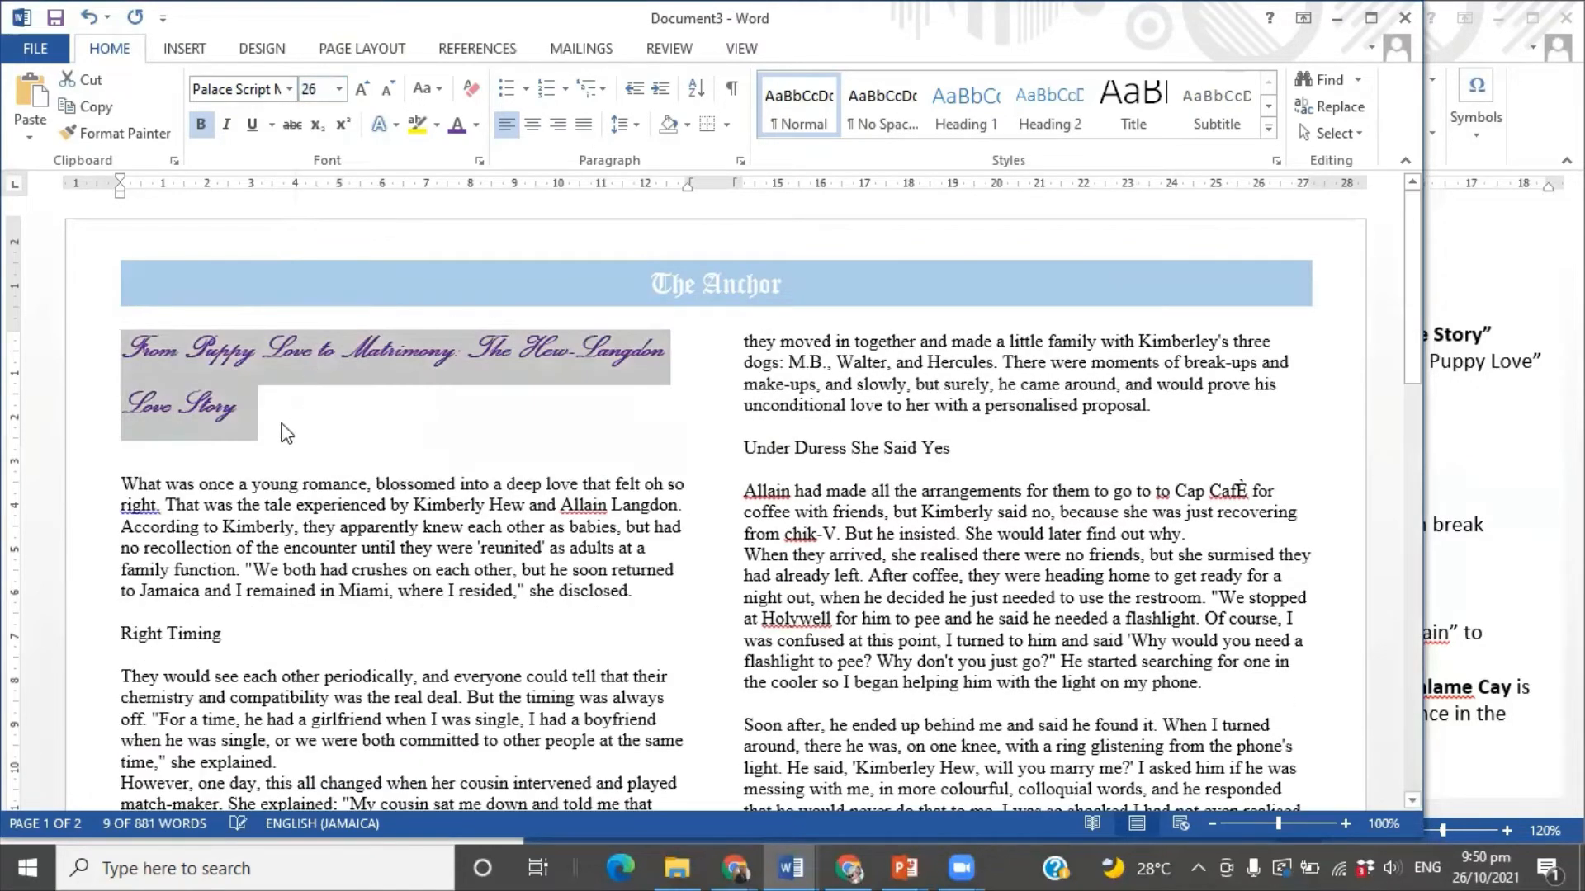
pyautogui.click(320, 397)
pyautogui.scroll(-3, 391, 524)
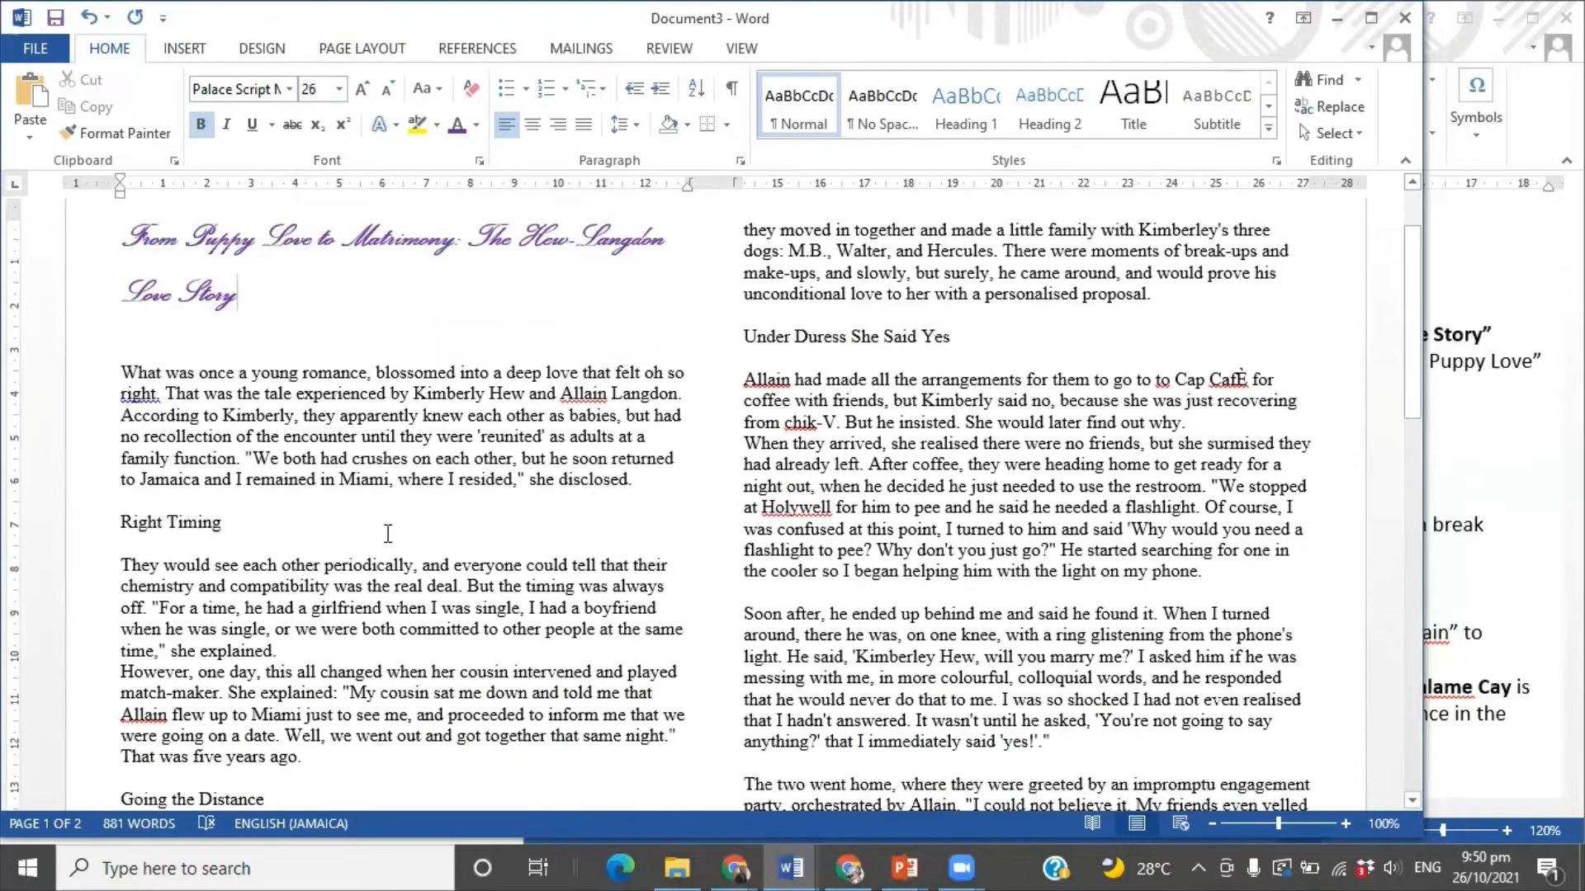
# - Copy the footer caption "Established since 1967" from instruction 10 of the instructions document
pyautogui.click(1496, 577)
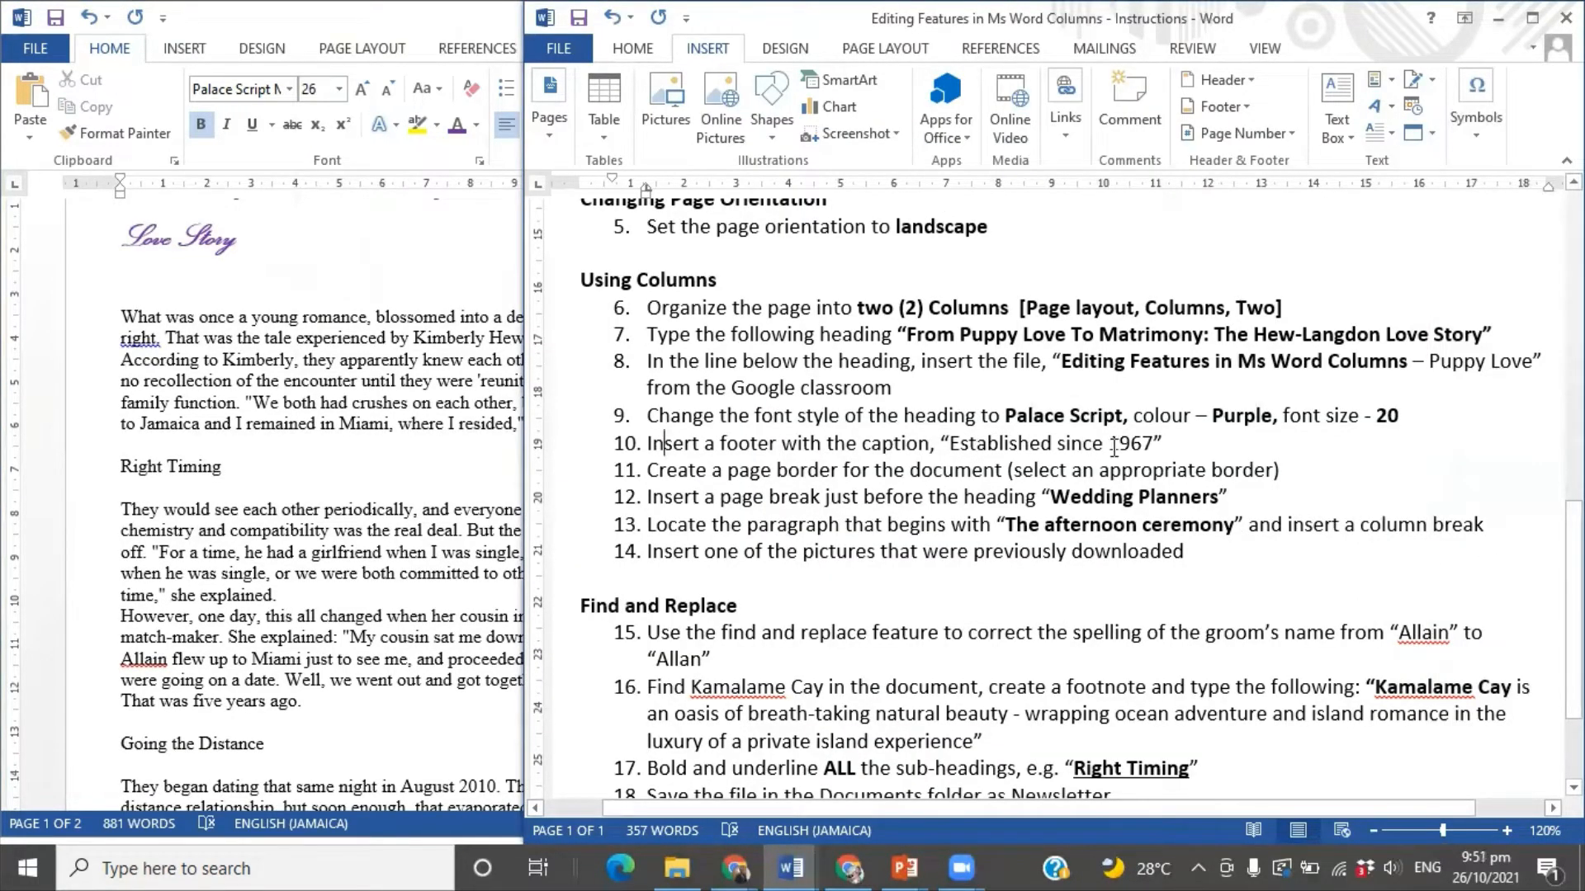
pyautogui.moveTo(1157, 438); pyautogui.dragTo(1007, 464)
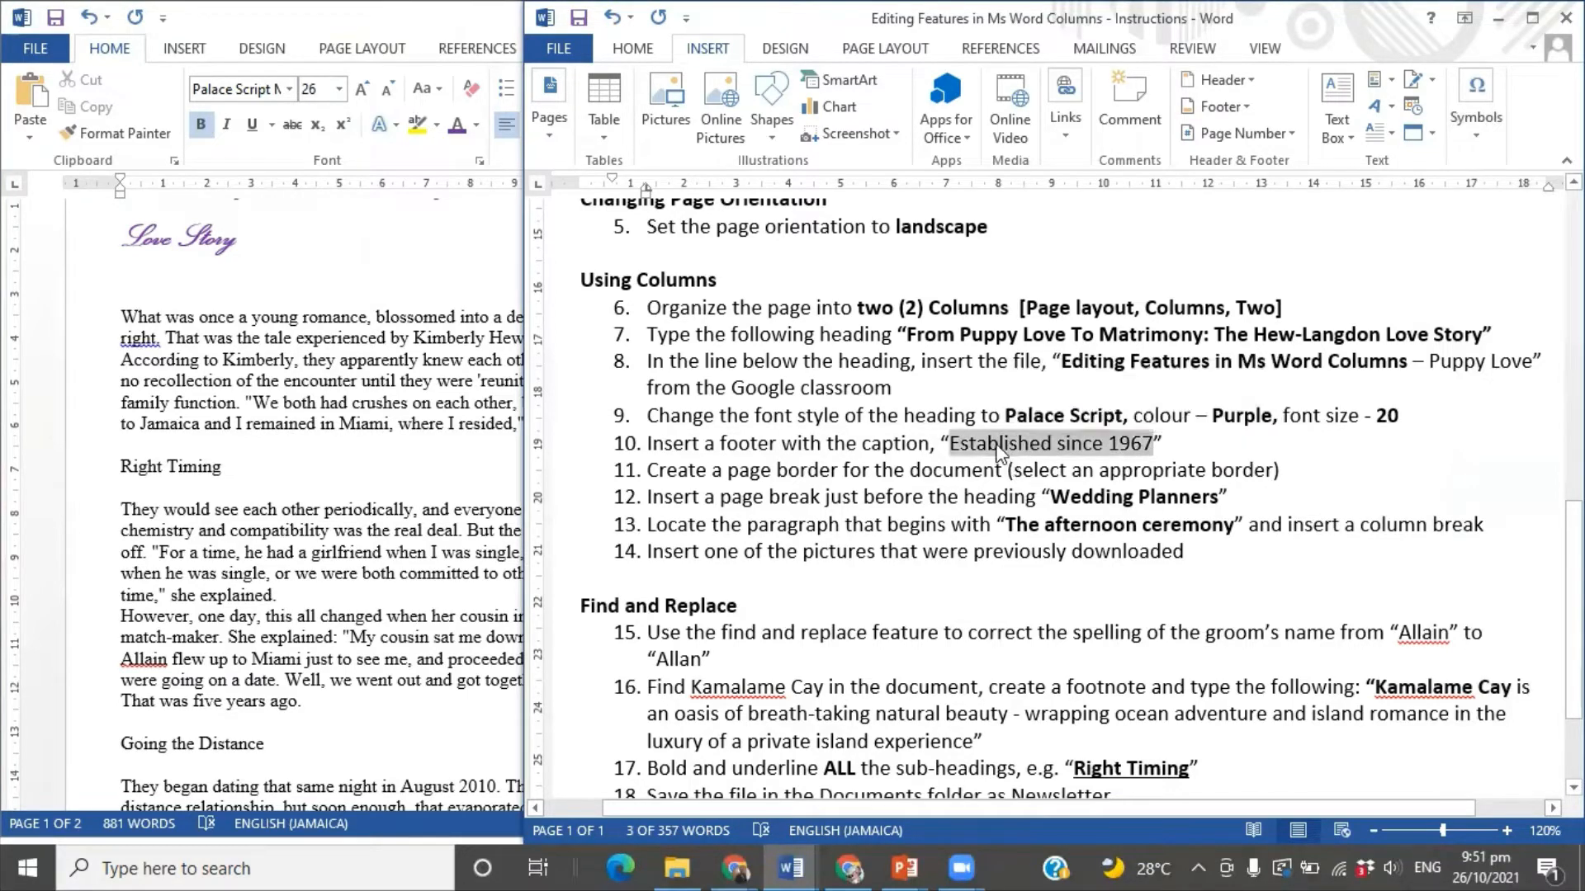
pyautogui.rightClick(1001, 458)
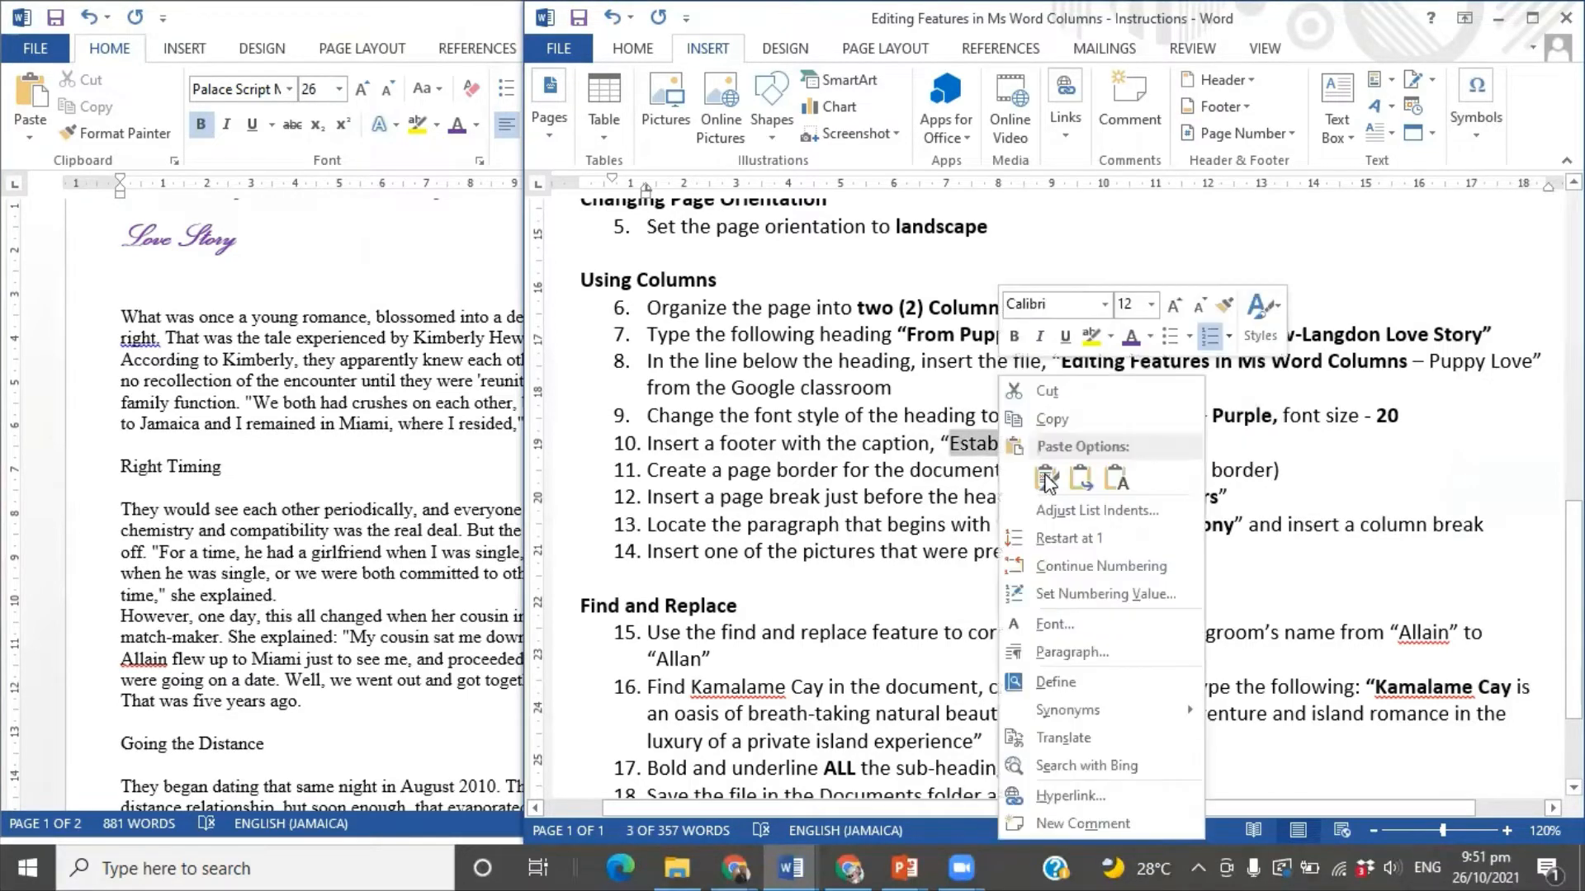
pyautogui.click(1047, 420)
# - Insert a Blank footer in the newsletter, paste the copied caption over its placeholder, and return to the body text
pyautogui.click(393, 11)
pyautogui.click(201, 49)
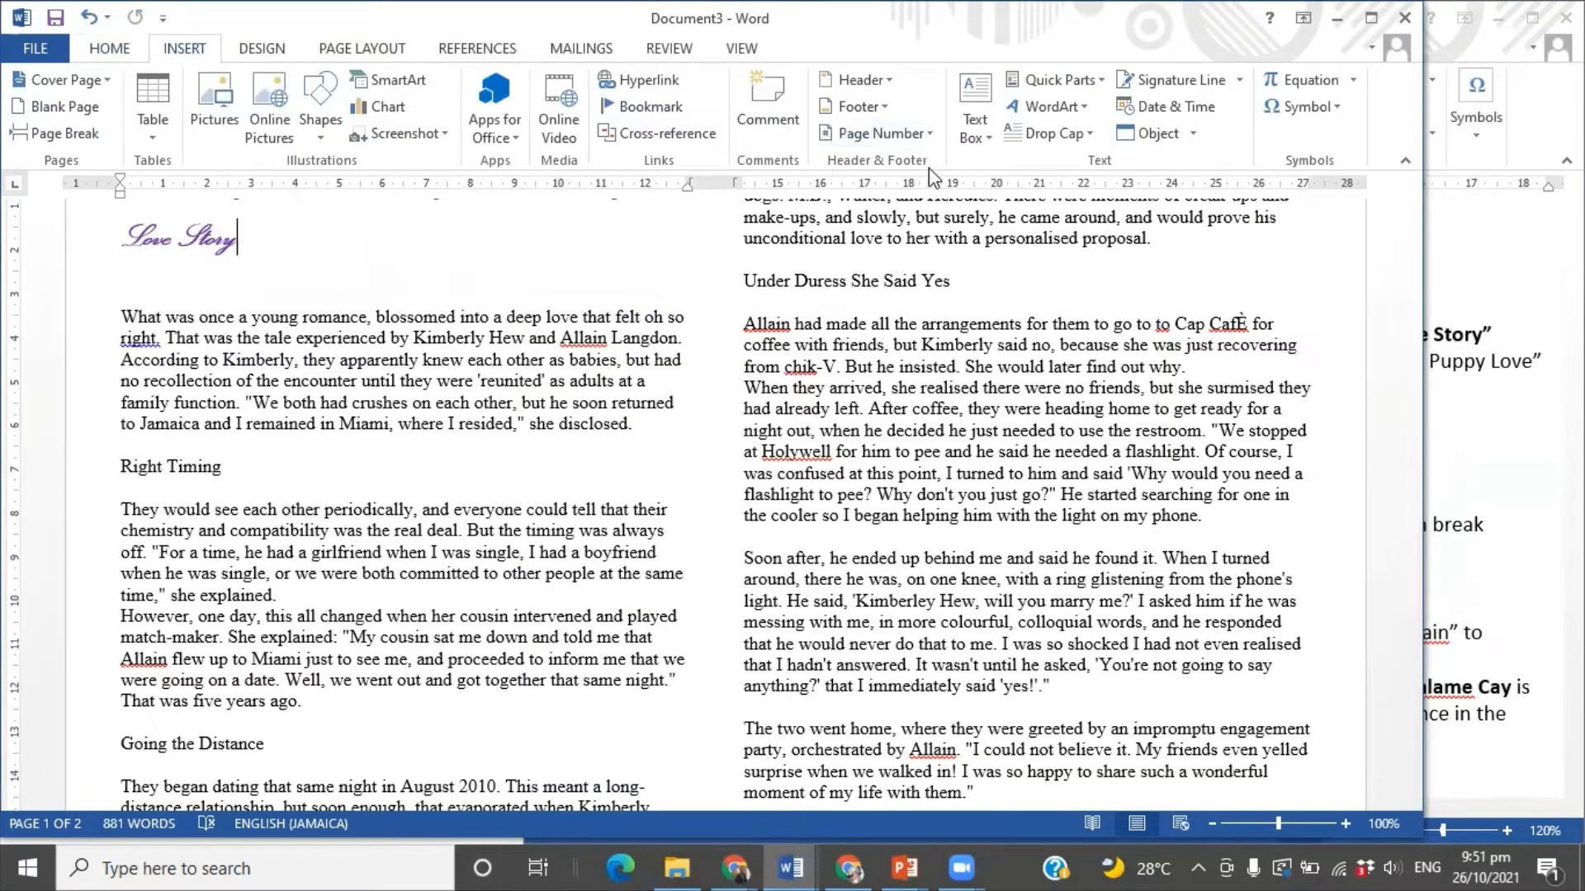
pyautogui.click(888, 108)
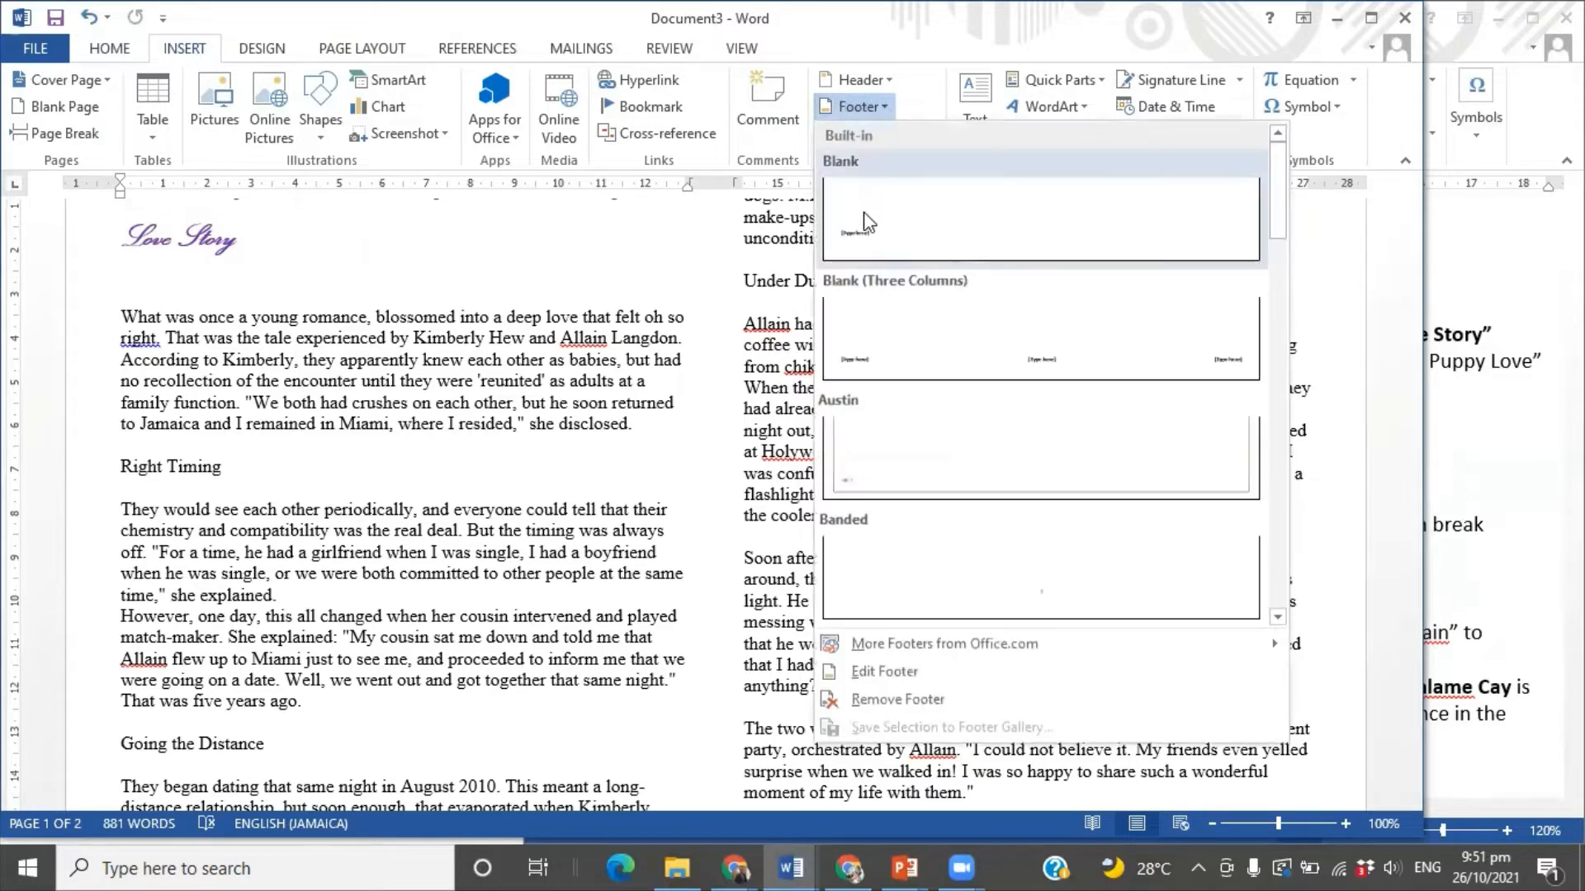
pyautogui.click(863, 236)
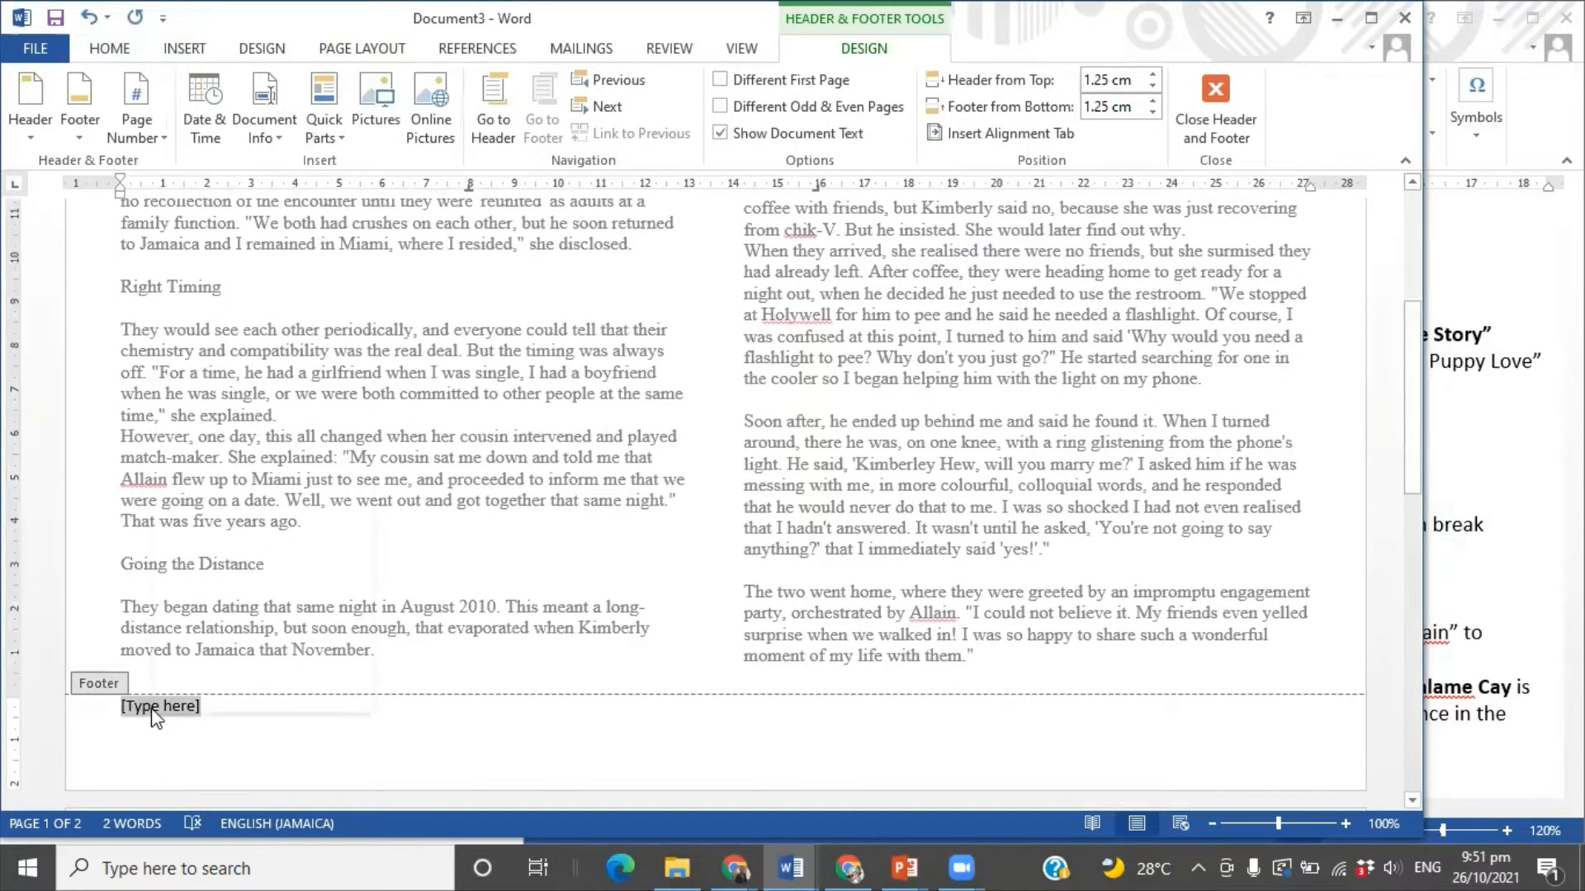
pyautogui.rightClick(156, 721)
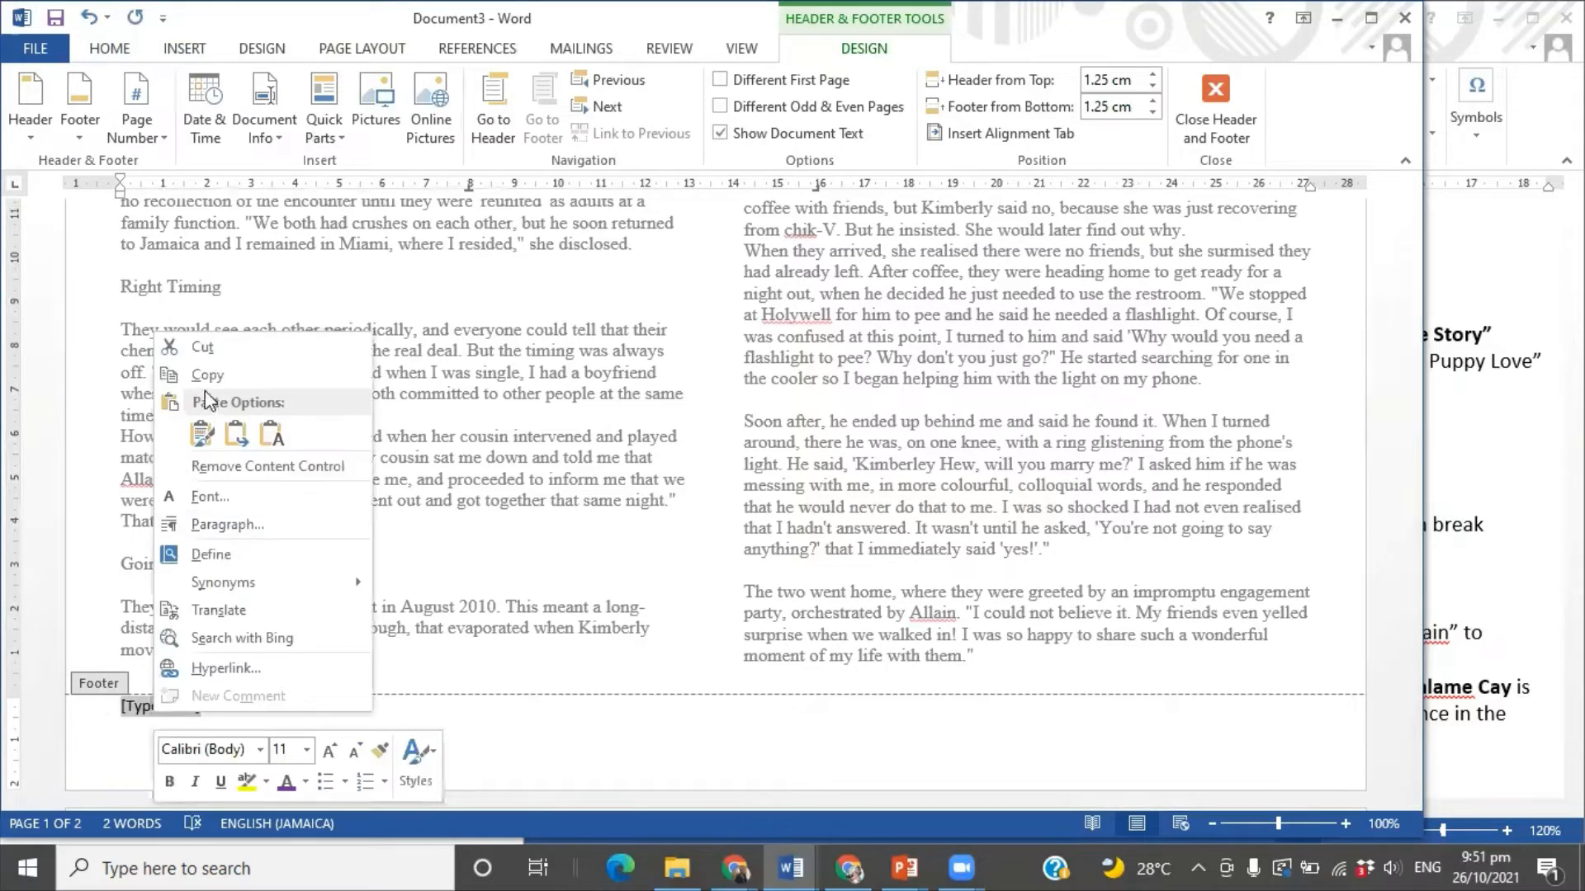
pyautogui.click(202, 437)
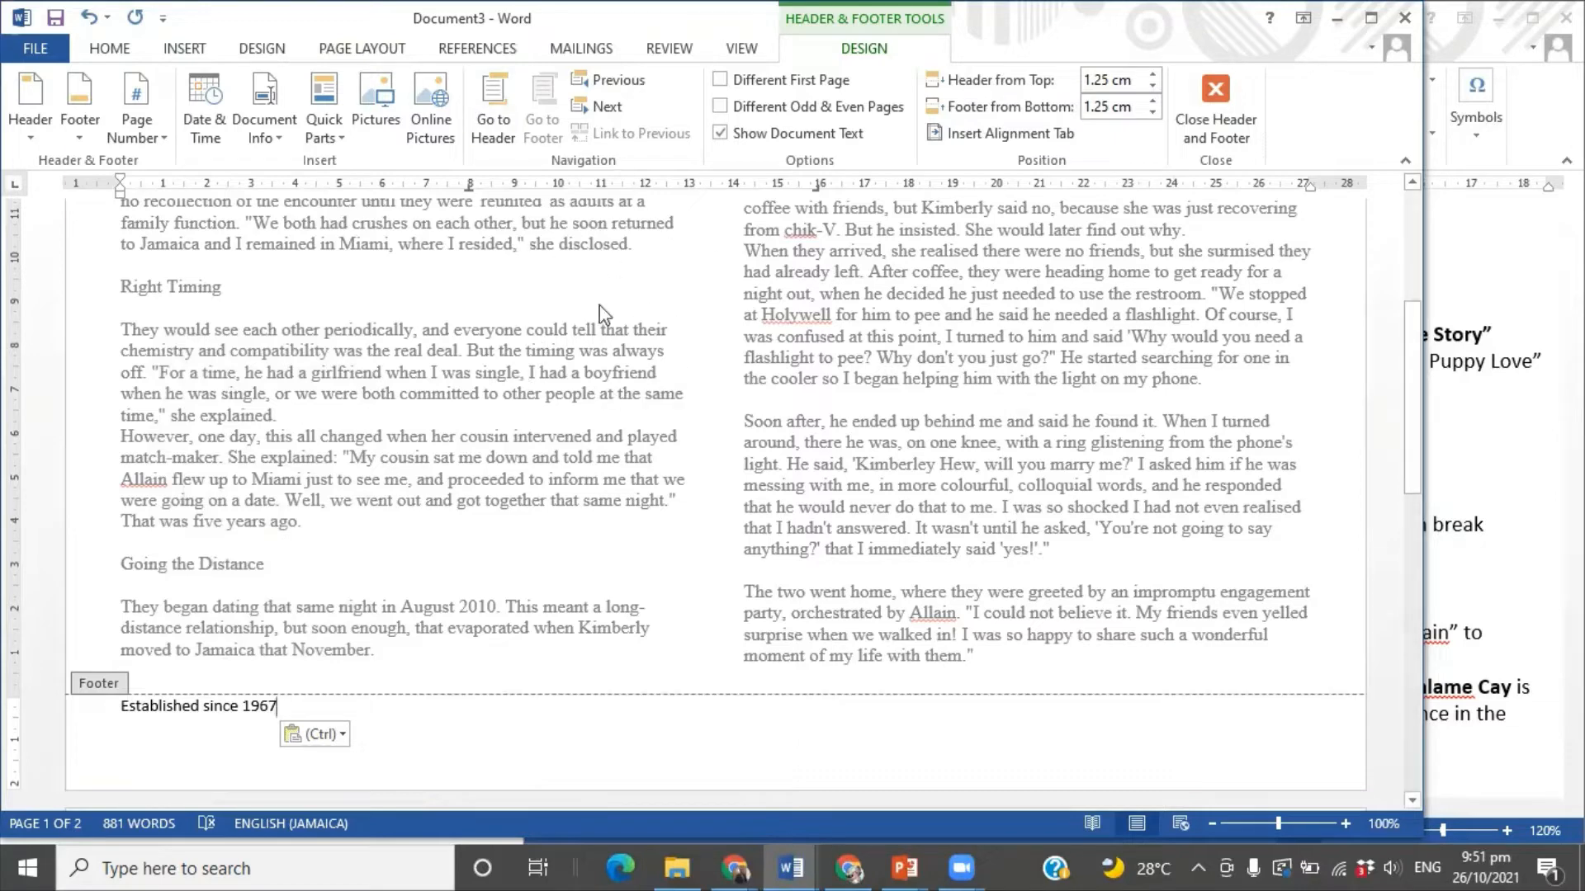
pyautogui.click(1218, 83)
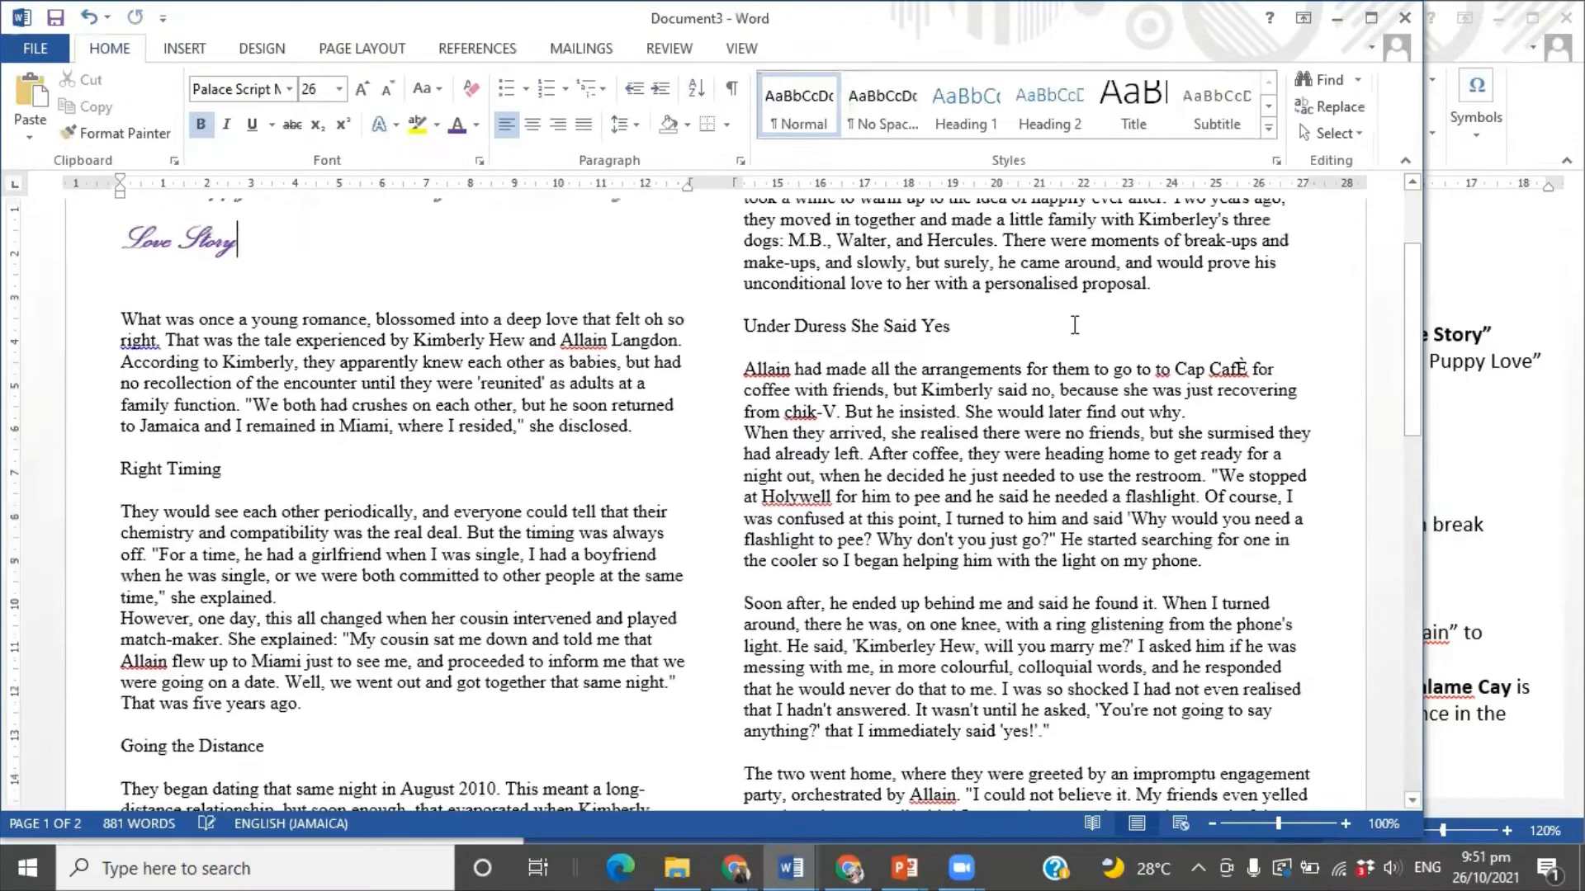
pyautogui.scroll(-1, 741, 418)
pyautogui.scroll(2, 741, 418)
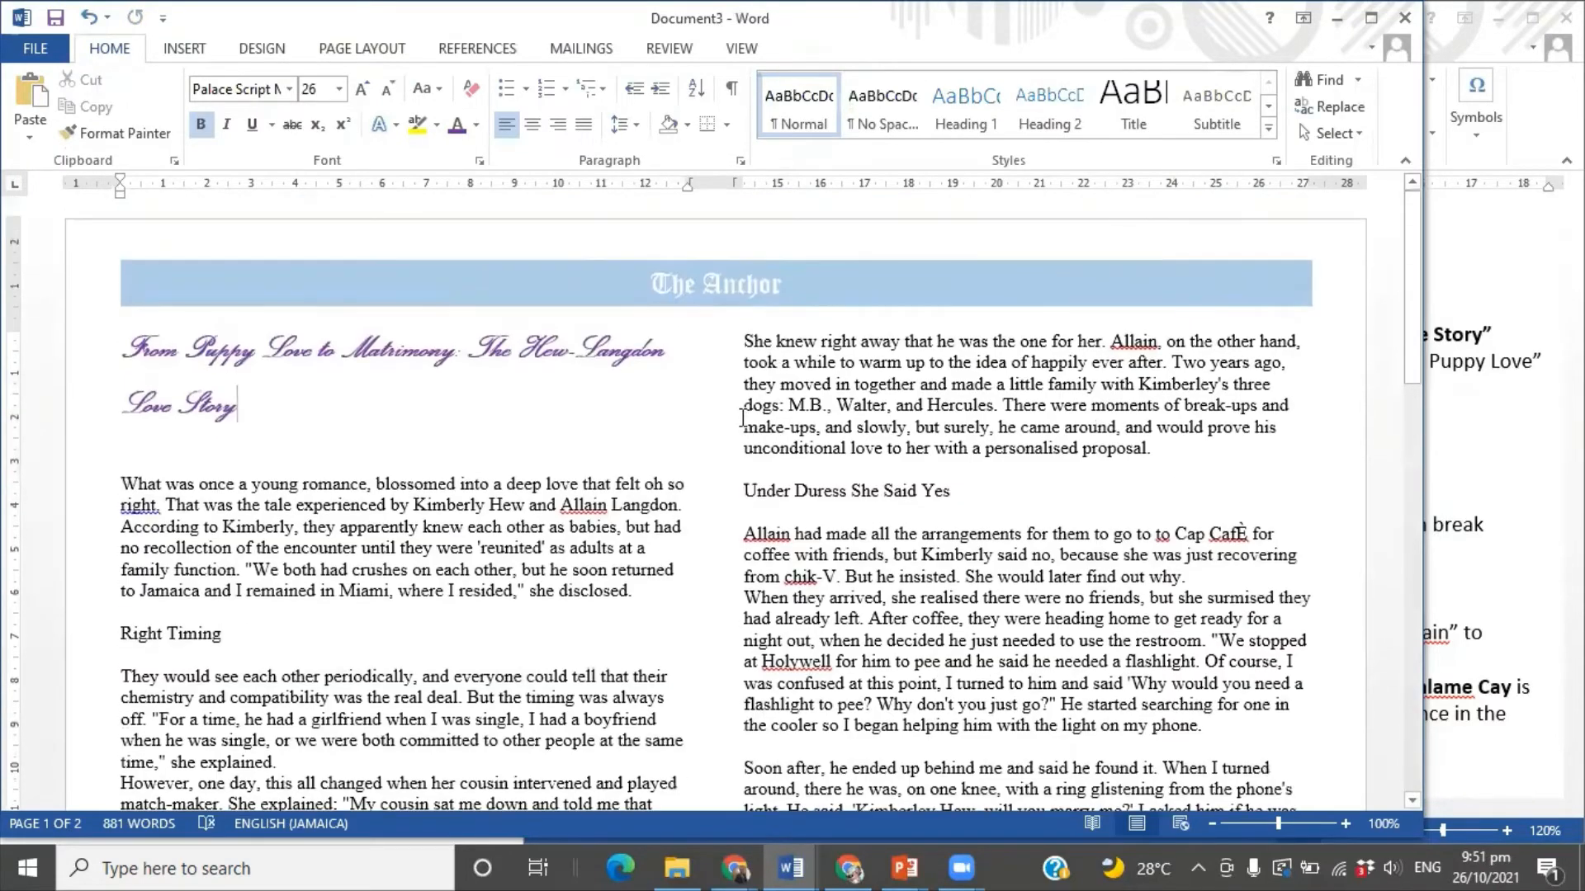
# - Check instruction 11 and open the newsletter's page border settings, choosing Automatic colour and a 1½ pt line width
pyautogui.click(1496, 445)
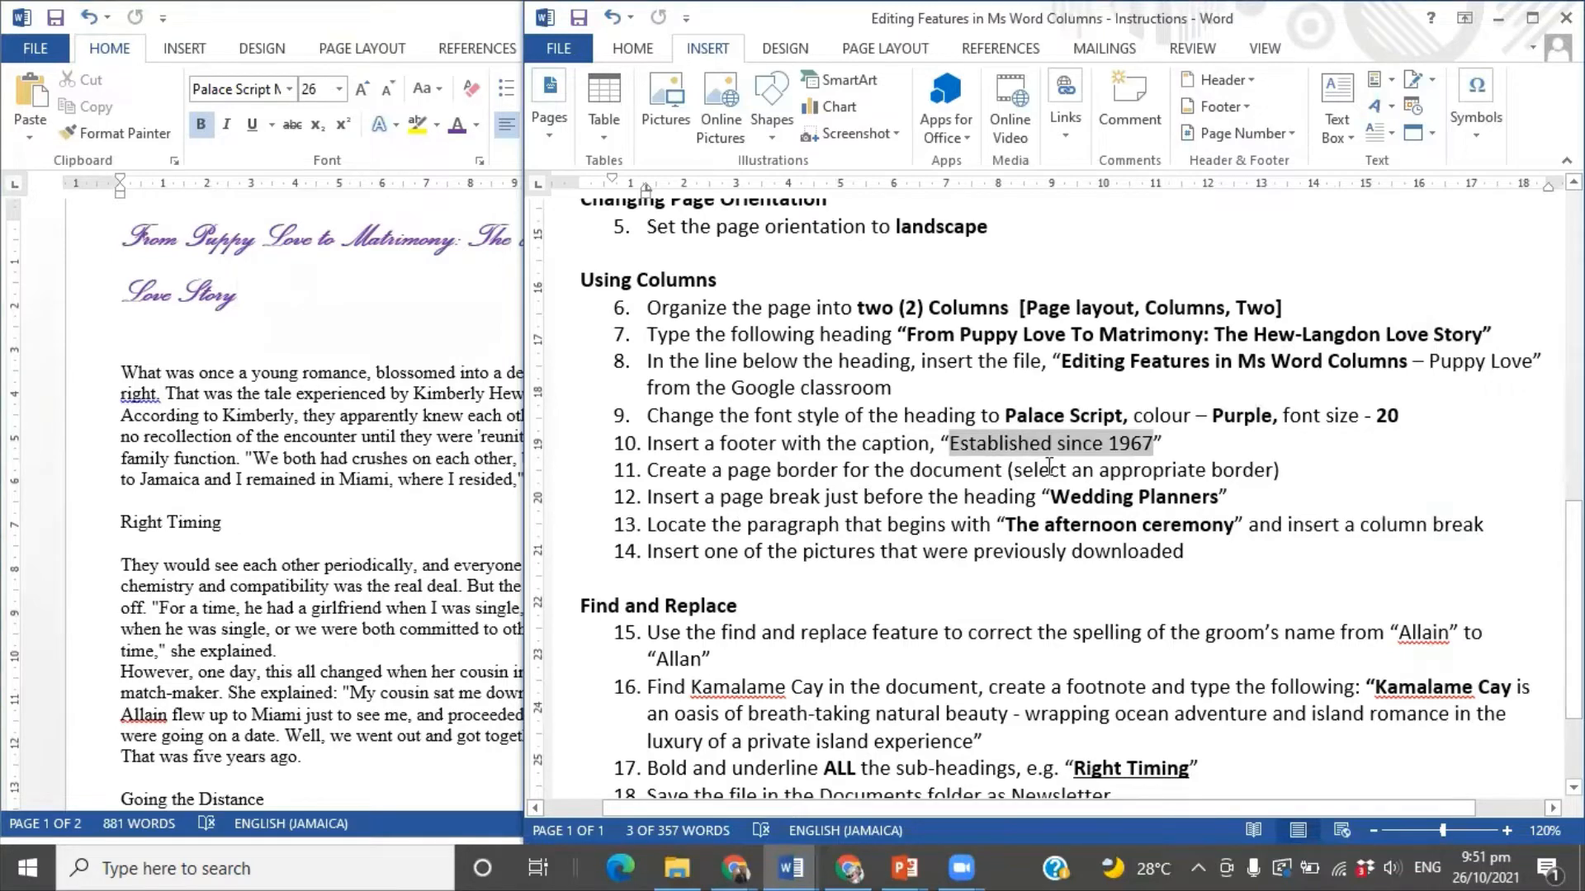
pyautogui.click(511, 407)
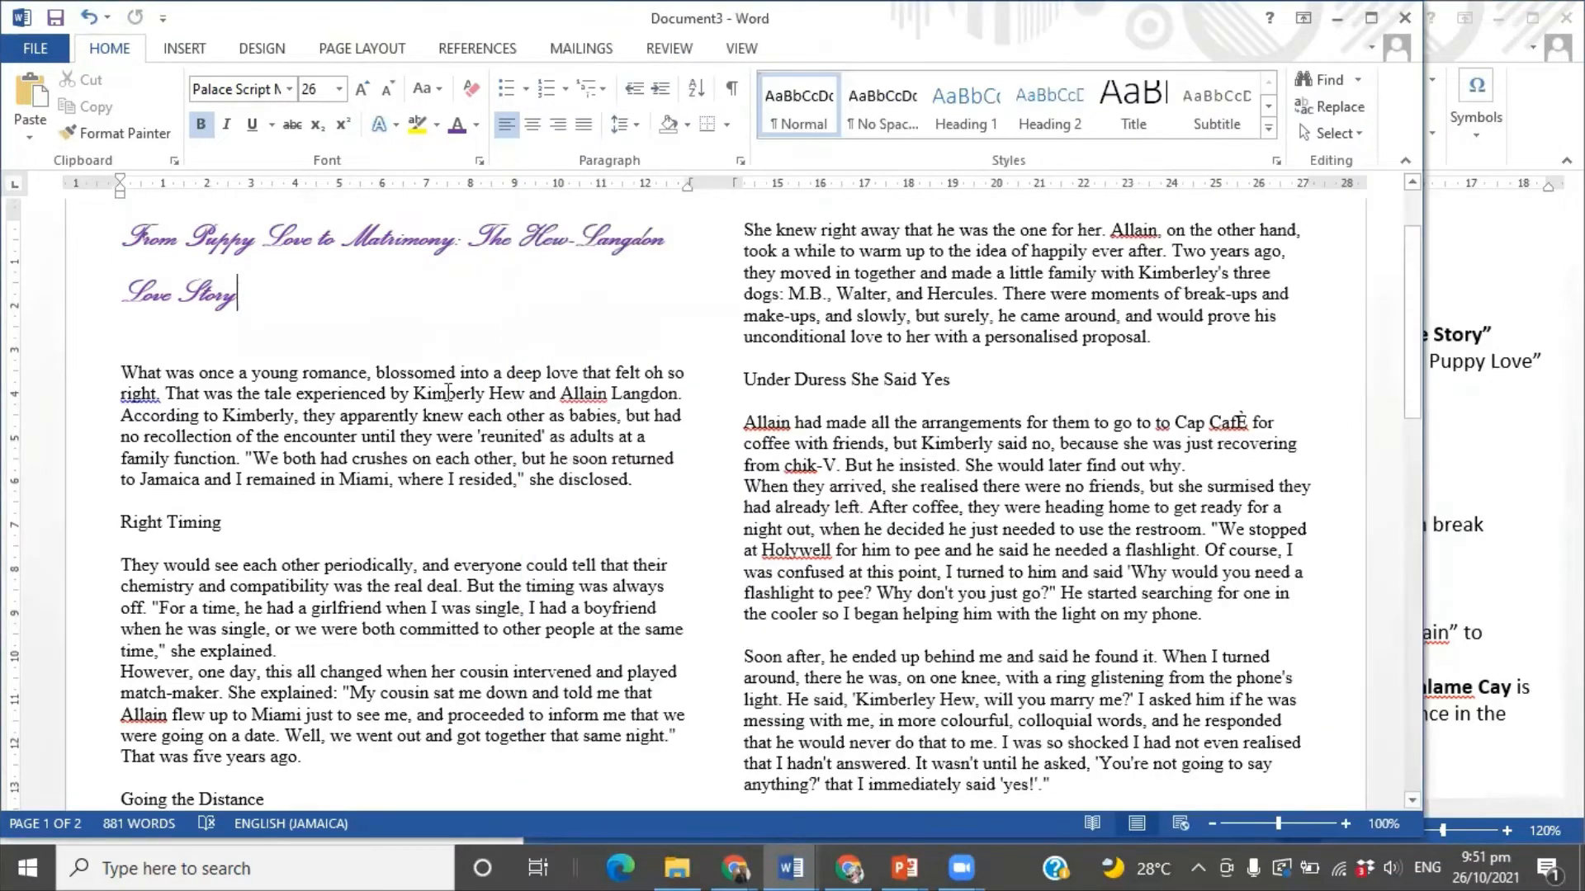
pyautogui.click(262, 48)
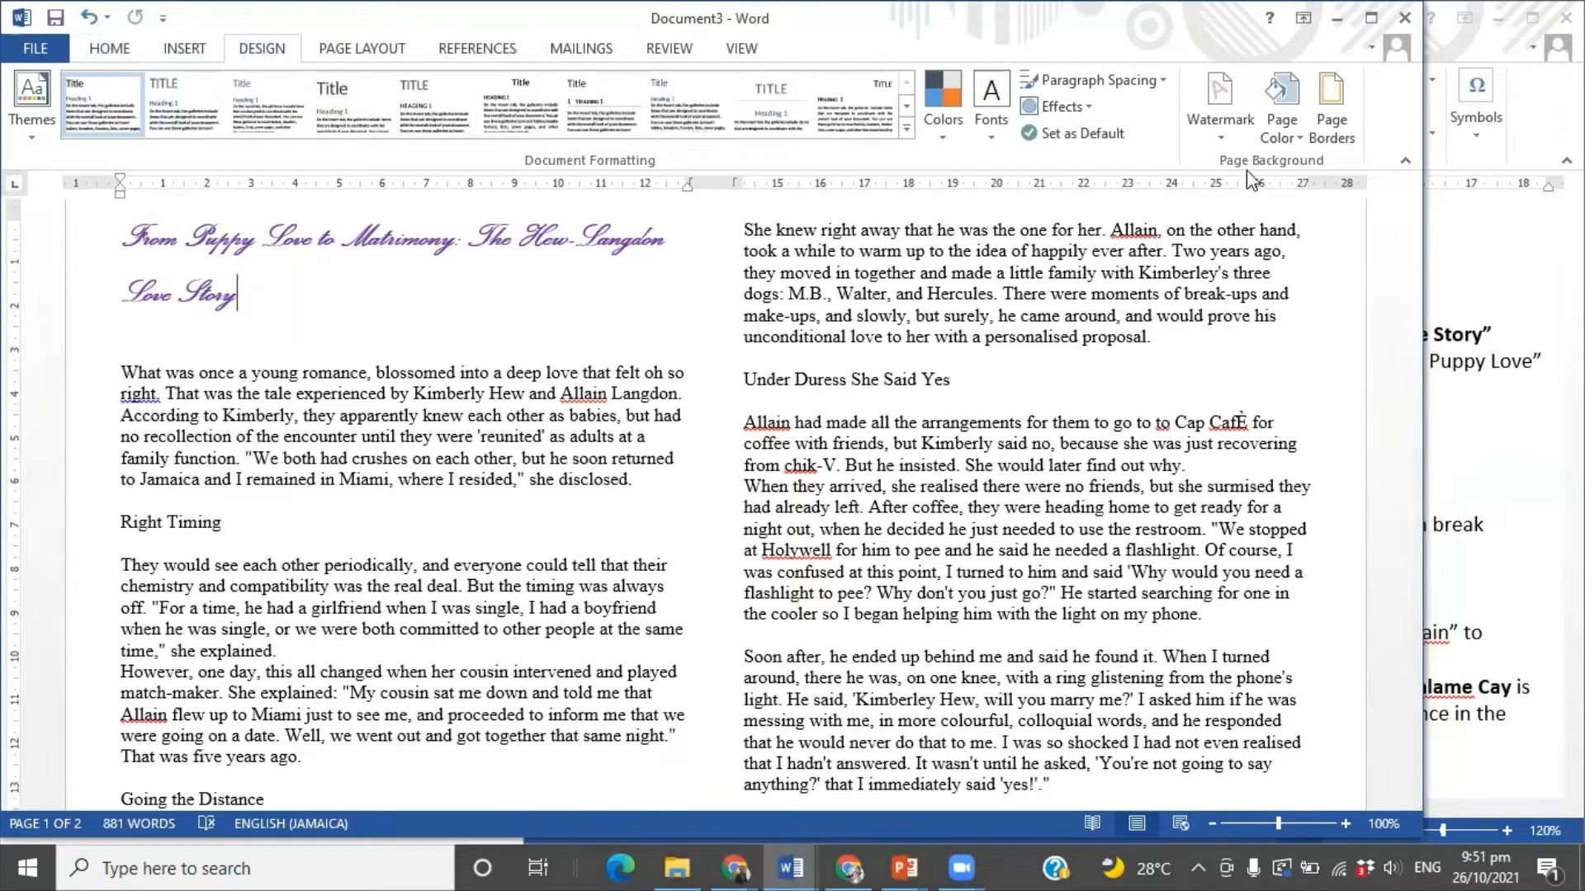
pyautogui.click(1345, 132)
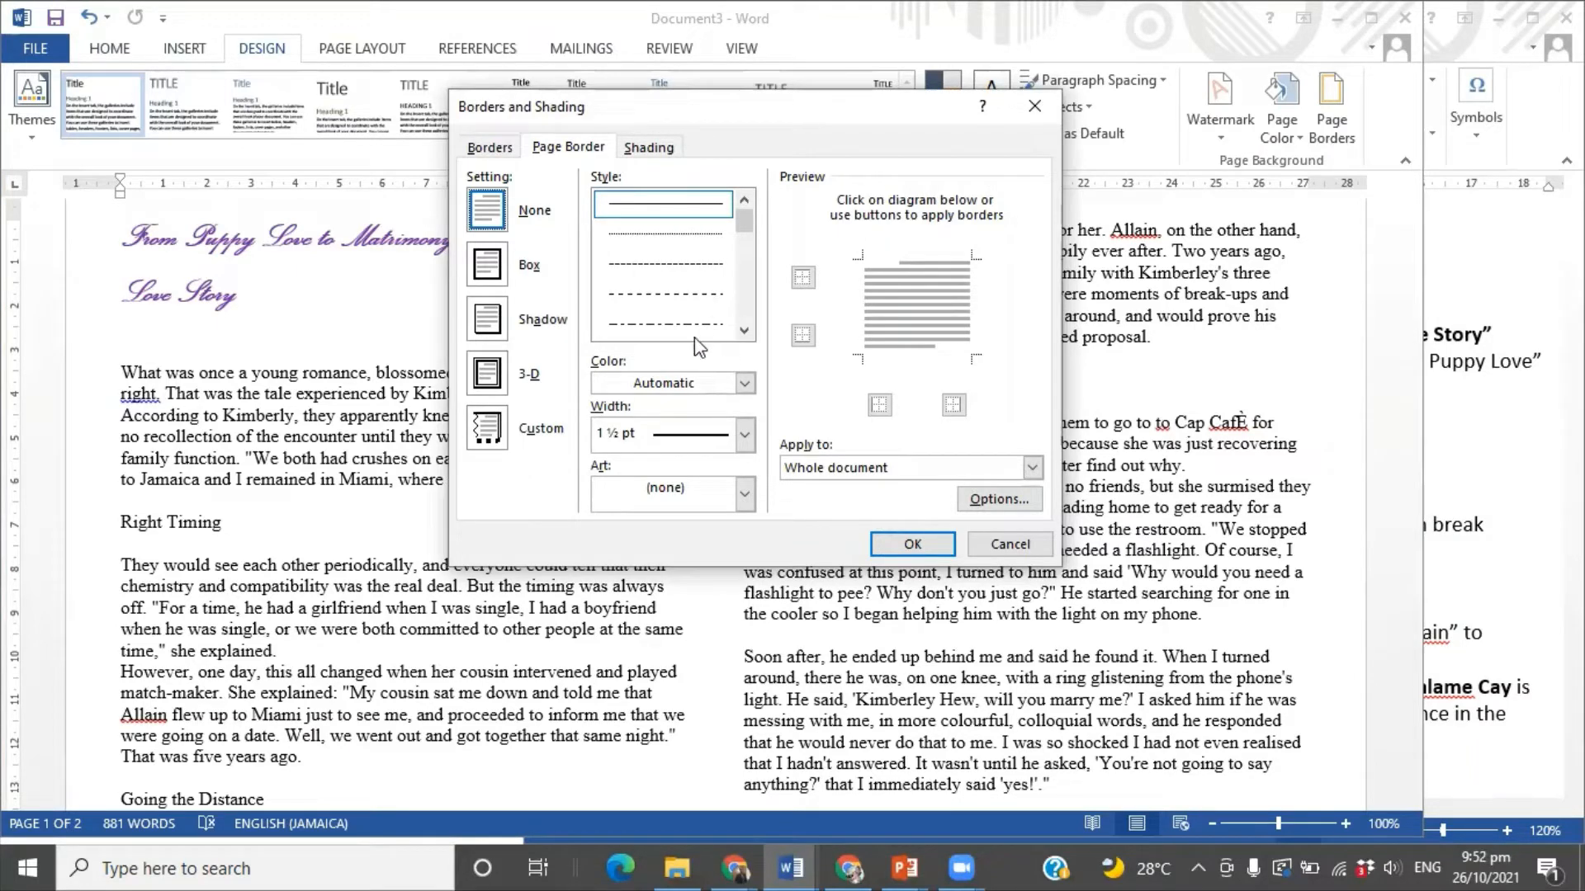
pyautogui.click(746, 385)
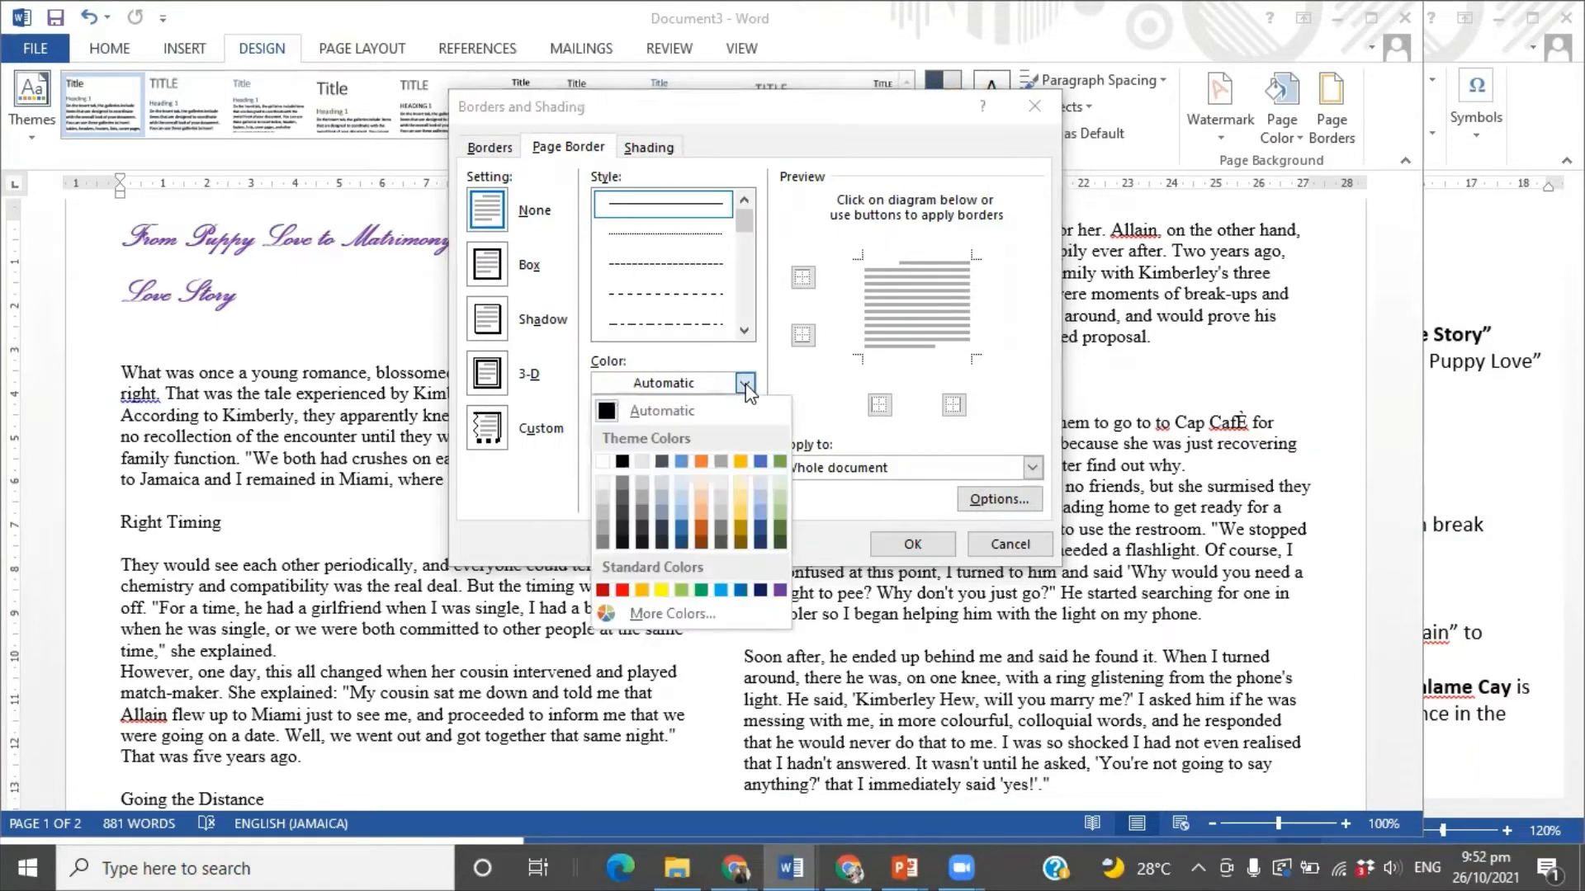
pyautogui.click(660, 410)
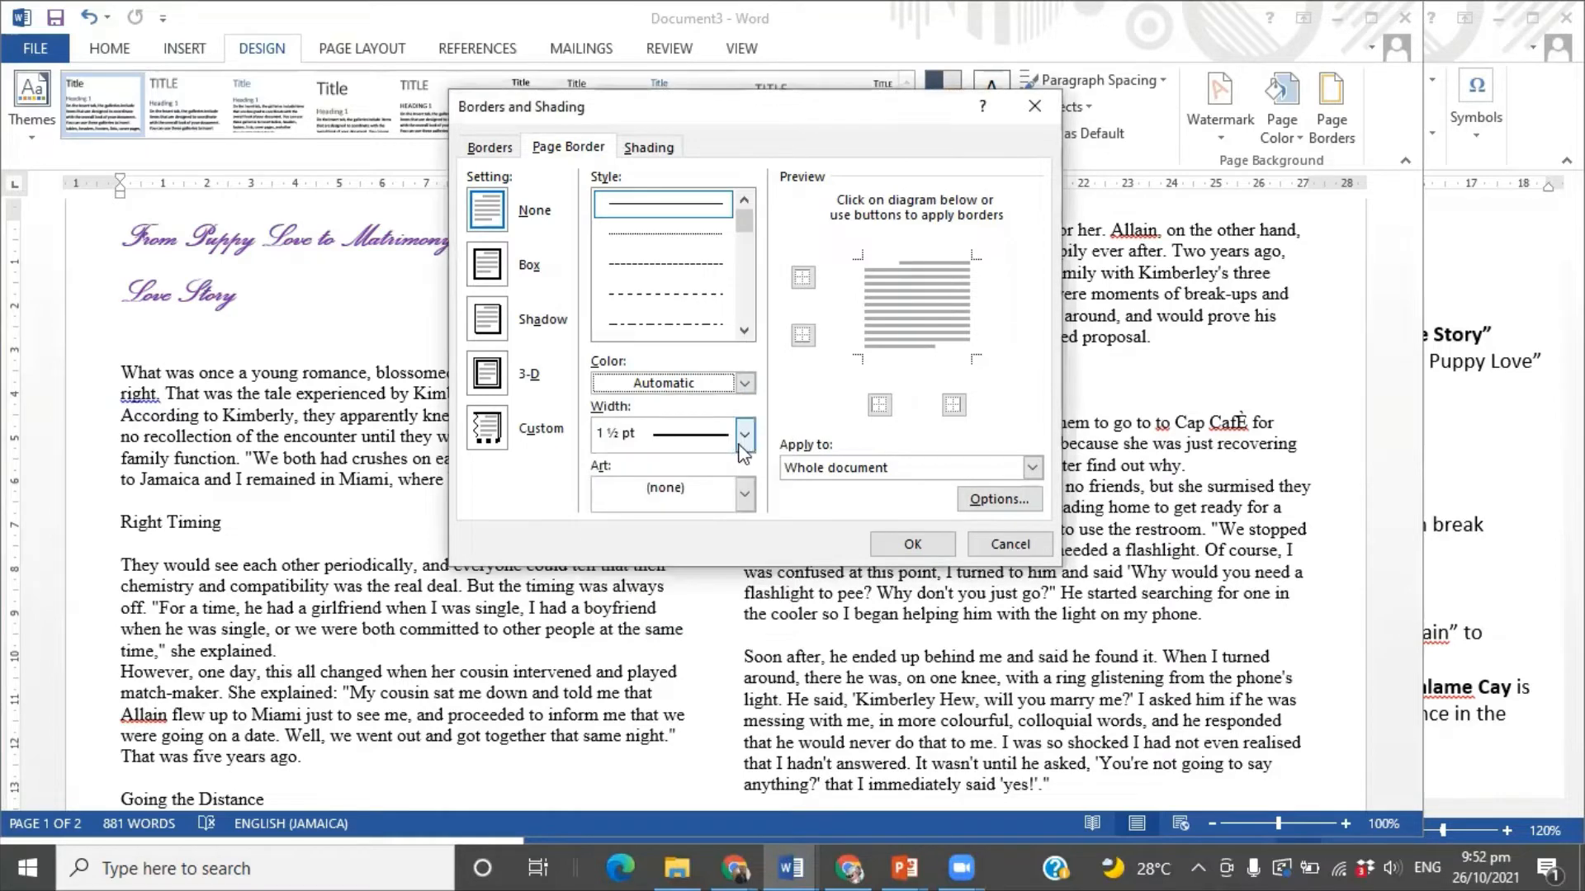
pyautogui.click(744, 434)
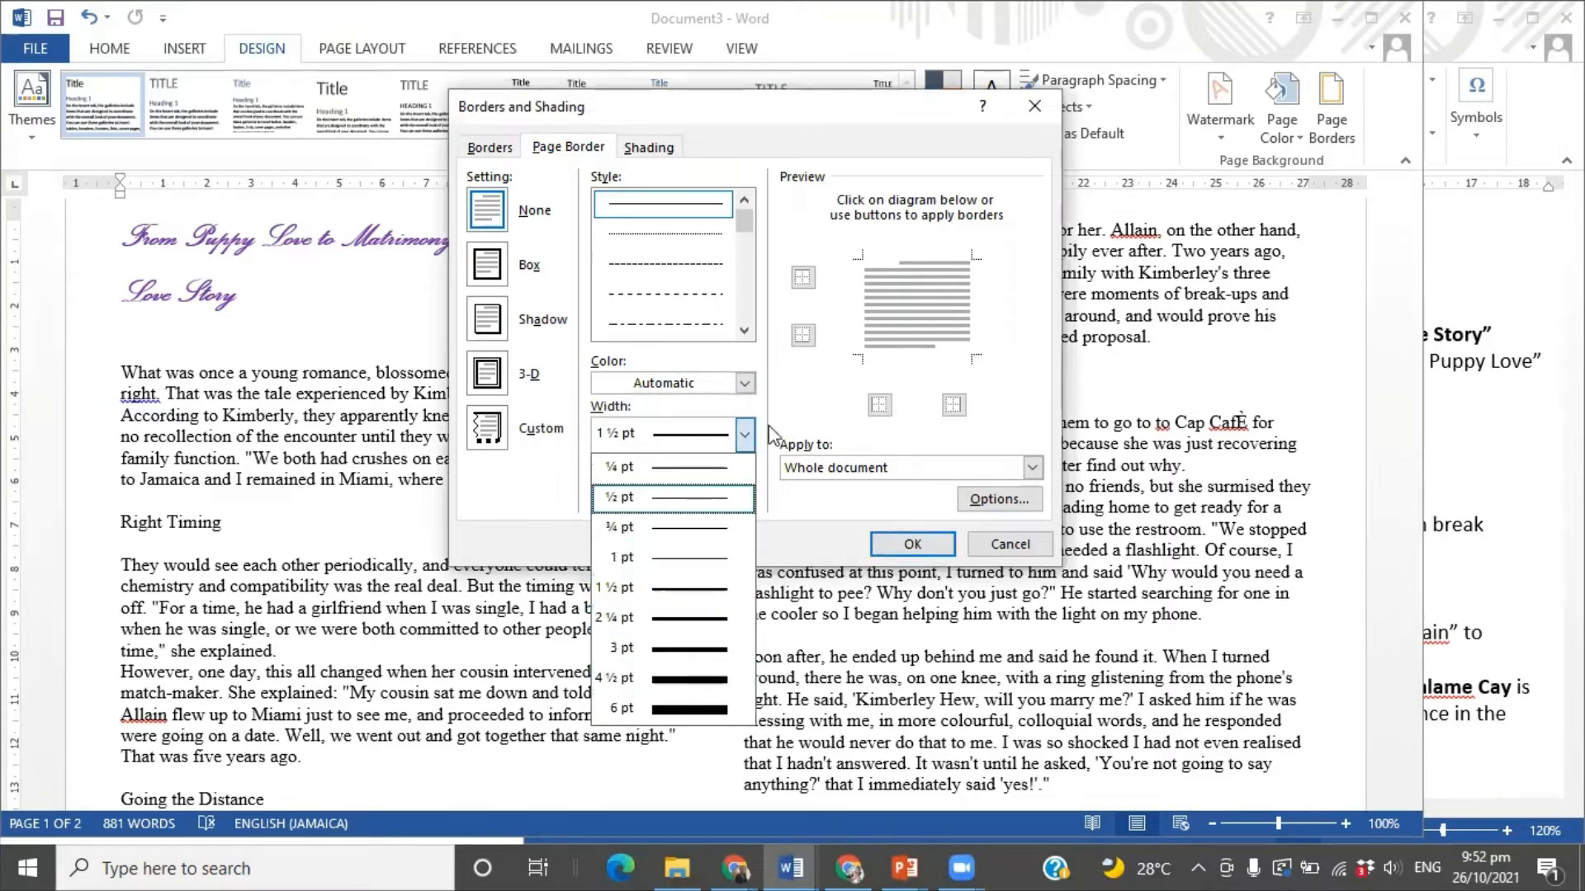
pyautogui.click(709, 587)
# - Browse the art designs for the page border and choose the solid line-frame pattern
pyautogui.click(745, 496)
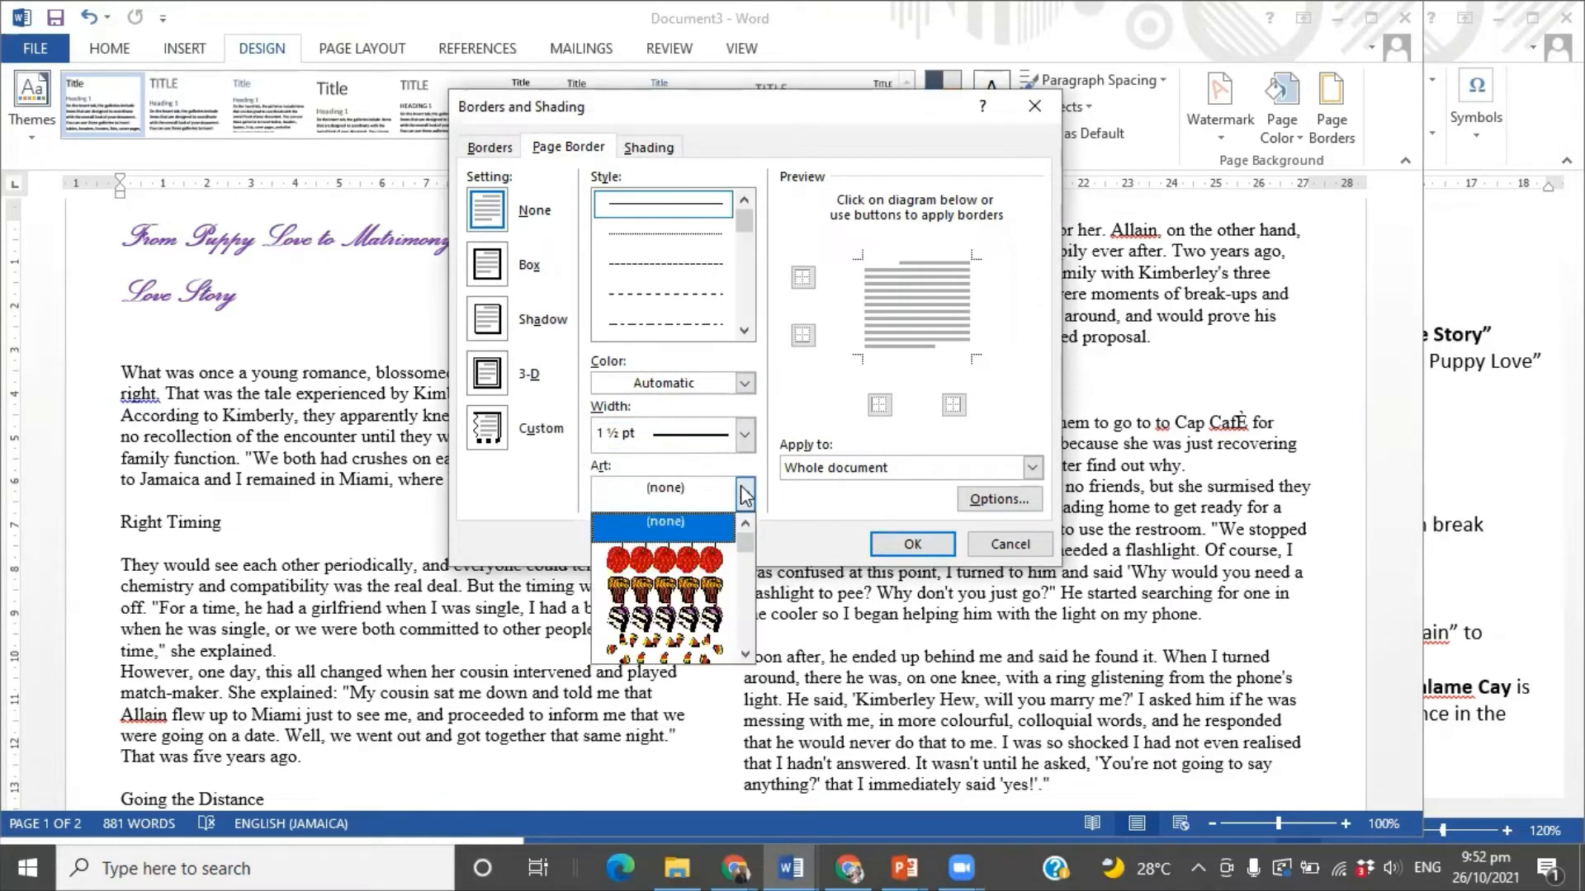
pyautogui.moveTo(741, 543); pyautogui.dragTo(753, 613)
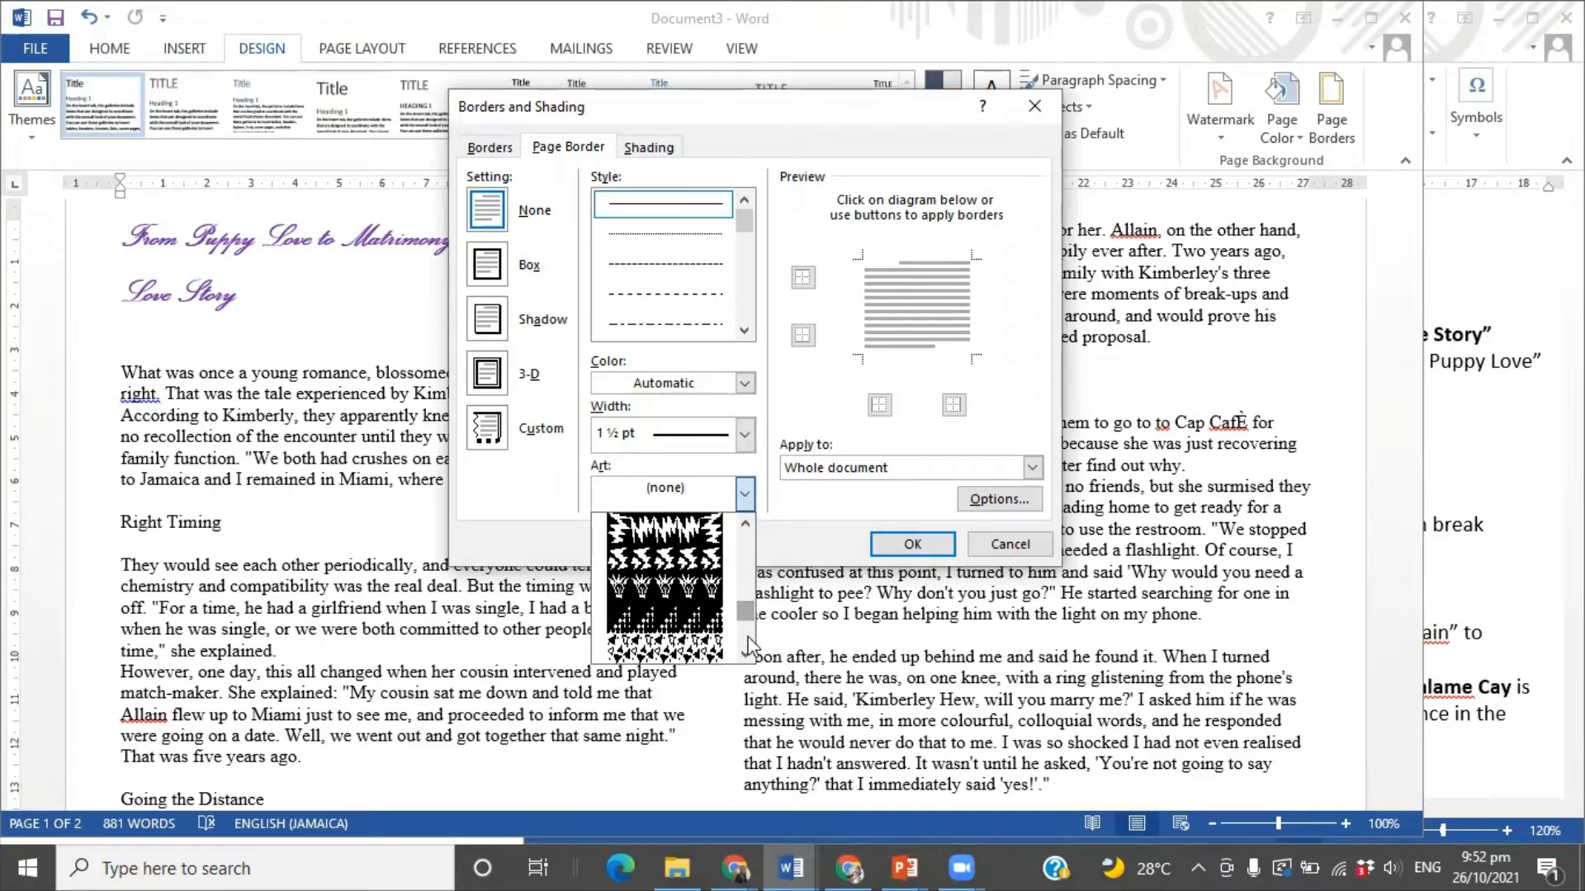
pyautogui.click(747, 650)
pyautogui.click(747, 651)
pyautogui.scroll(-3, 748, 638)
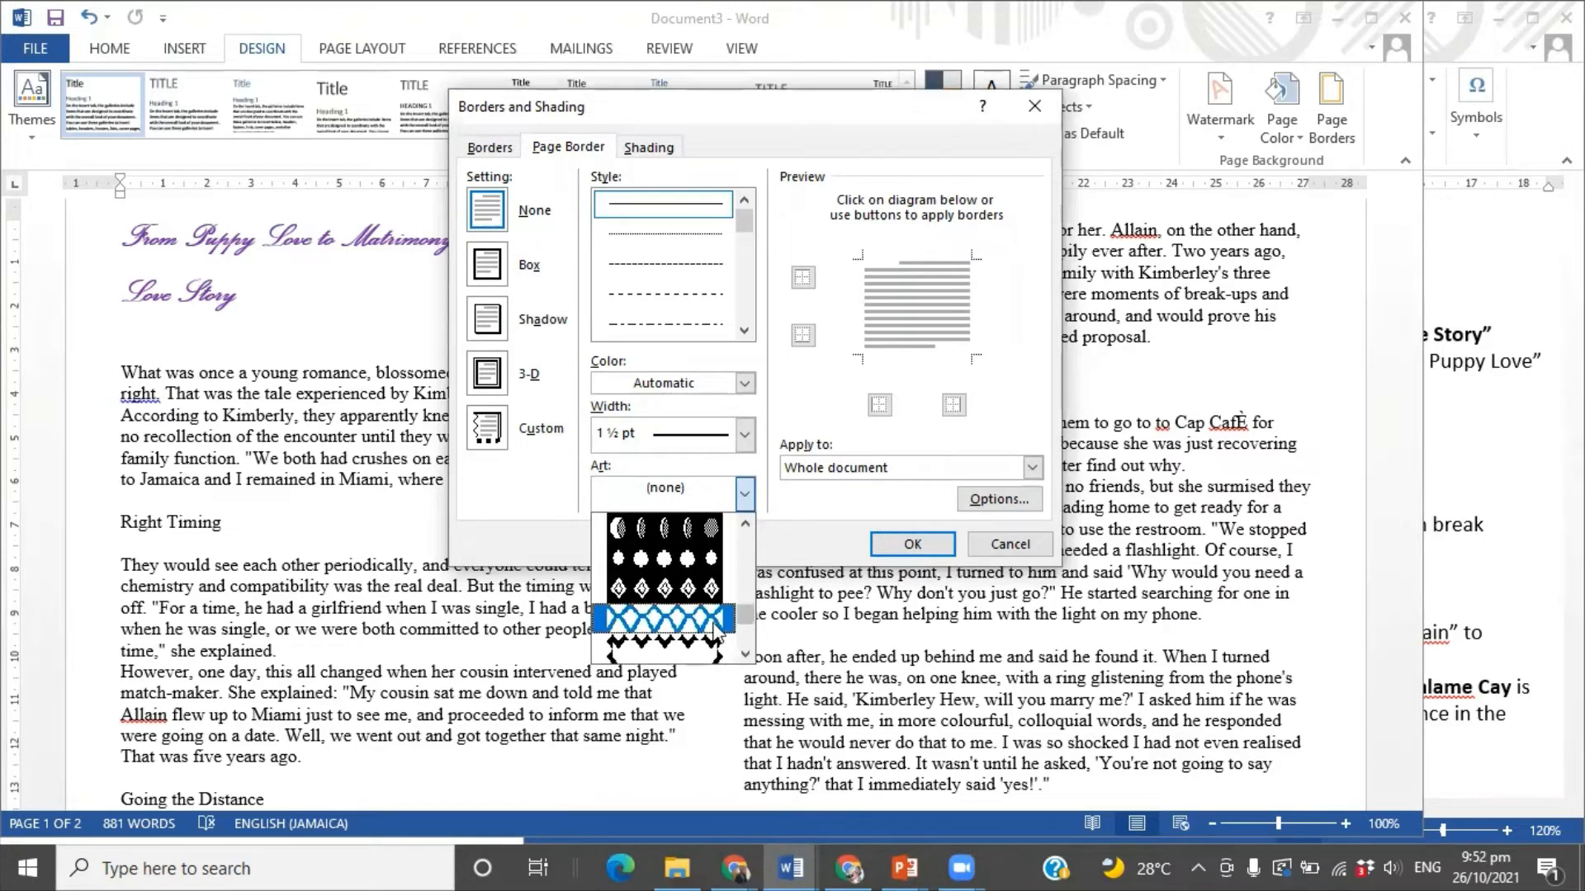
pyautogui.scroll(-4, 715, 624)
pyautogui.scroll(-5, 715, 632)
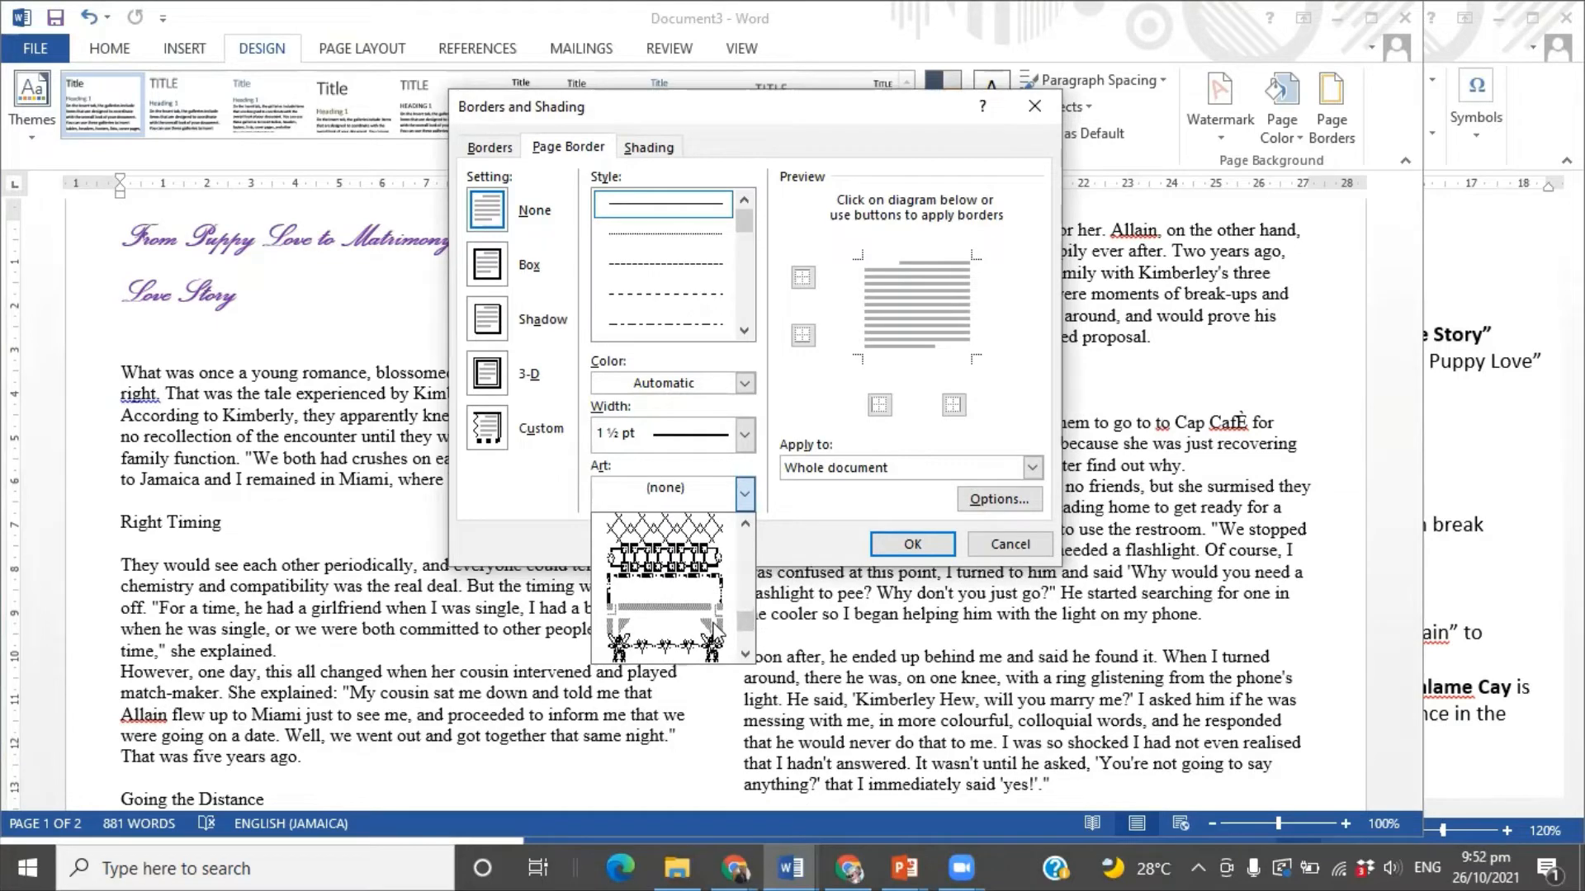
pyautogui.scroll(-6, 715, 633)
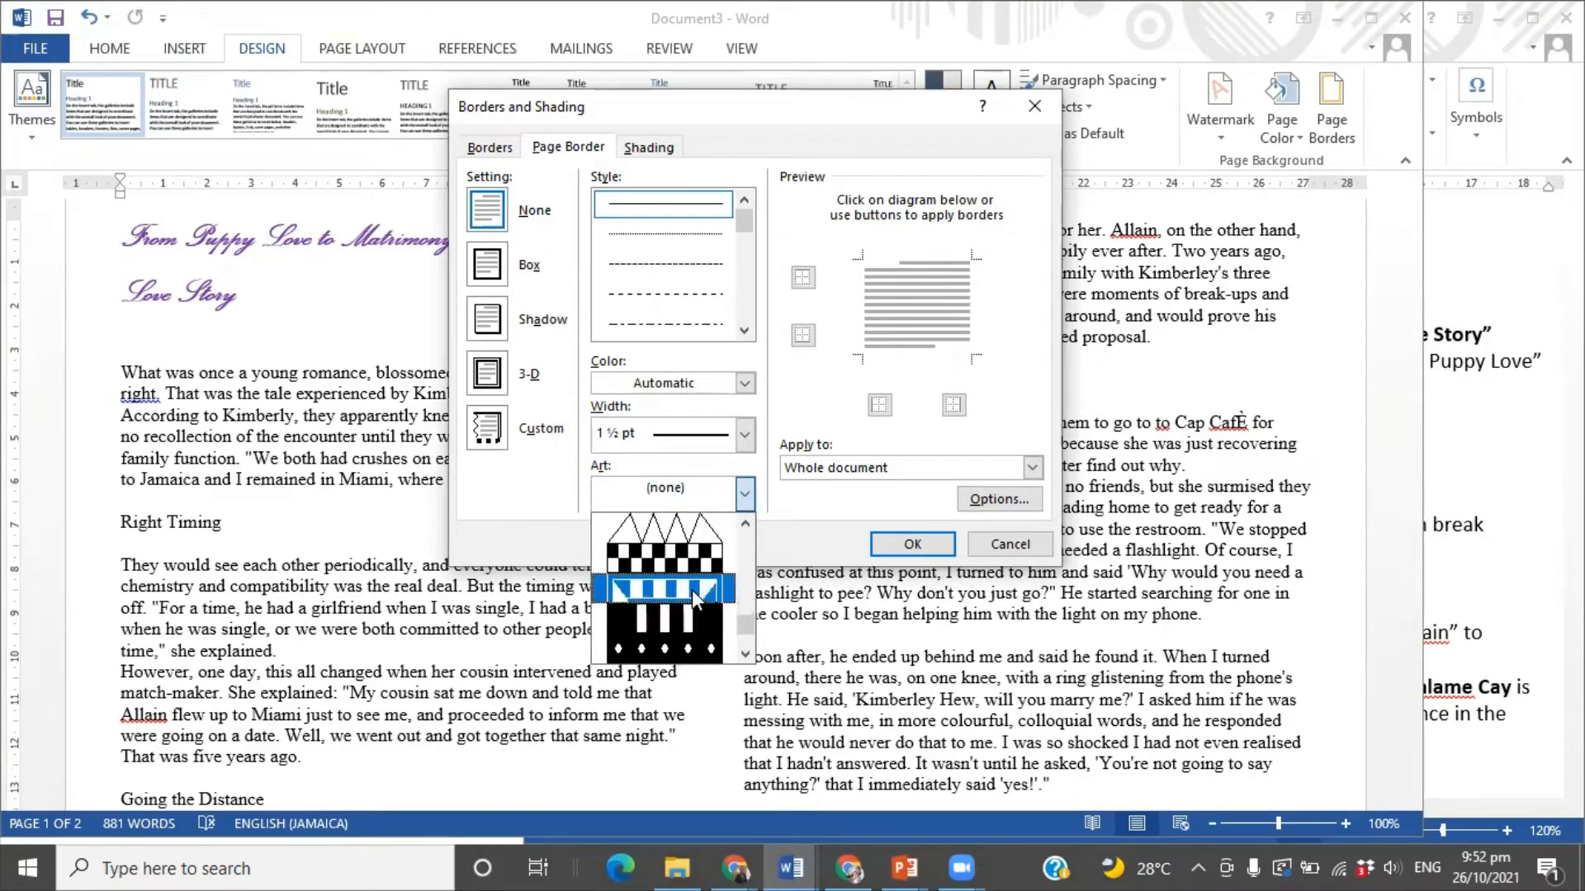
pyautogui.scroll(-3, 693, 595)
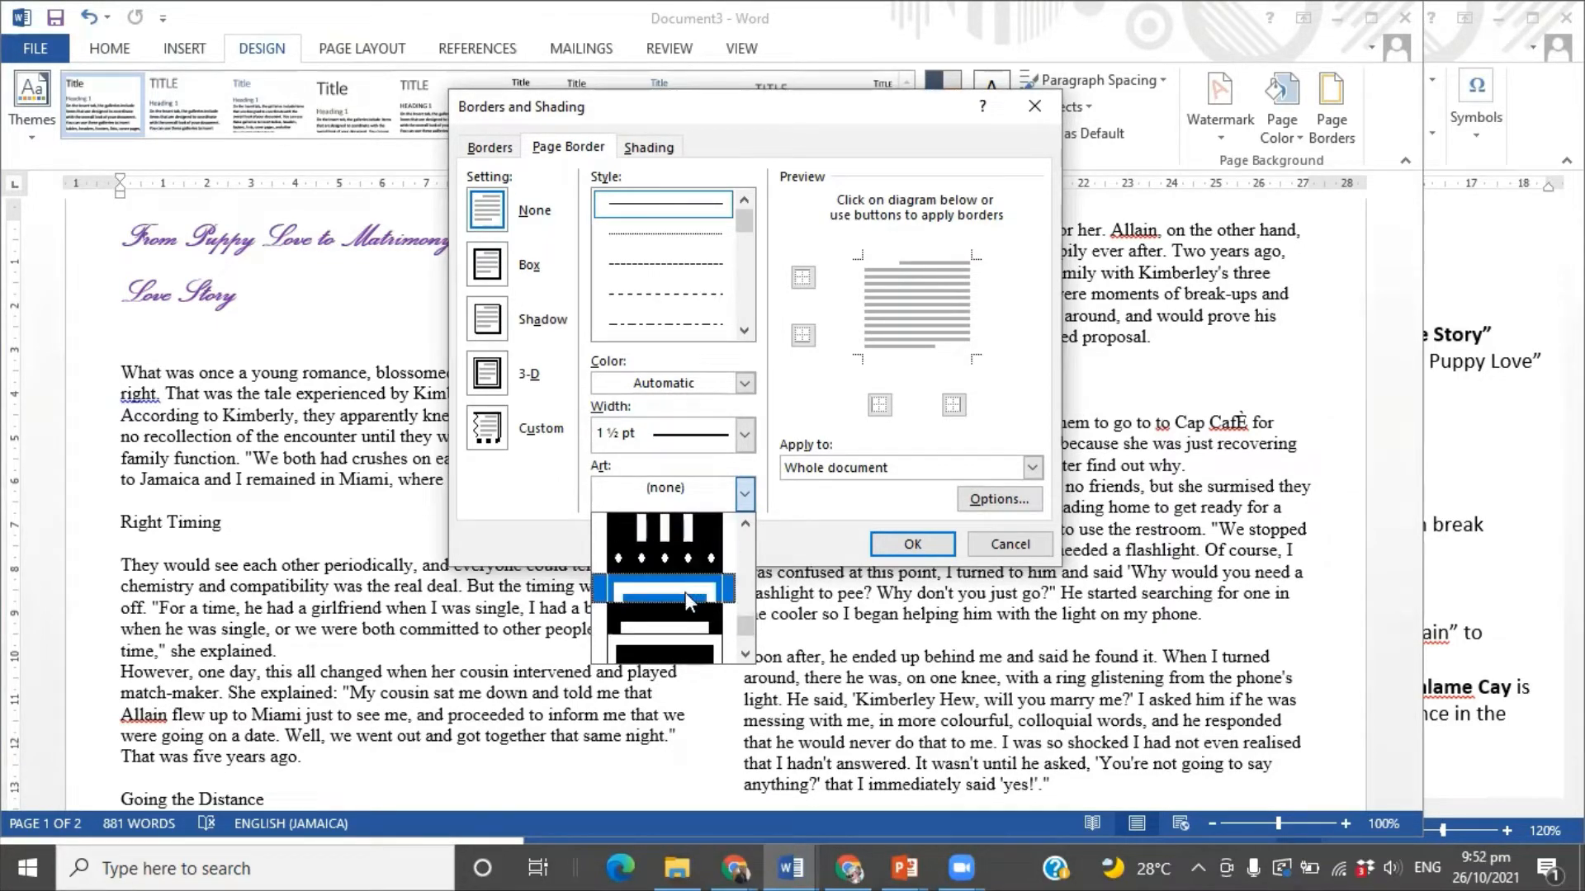
pyautogui.click(685, 592)
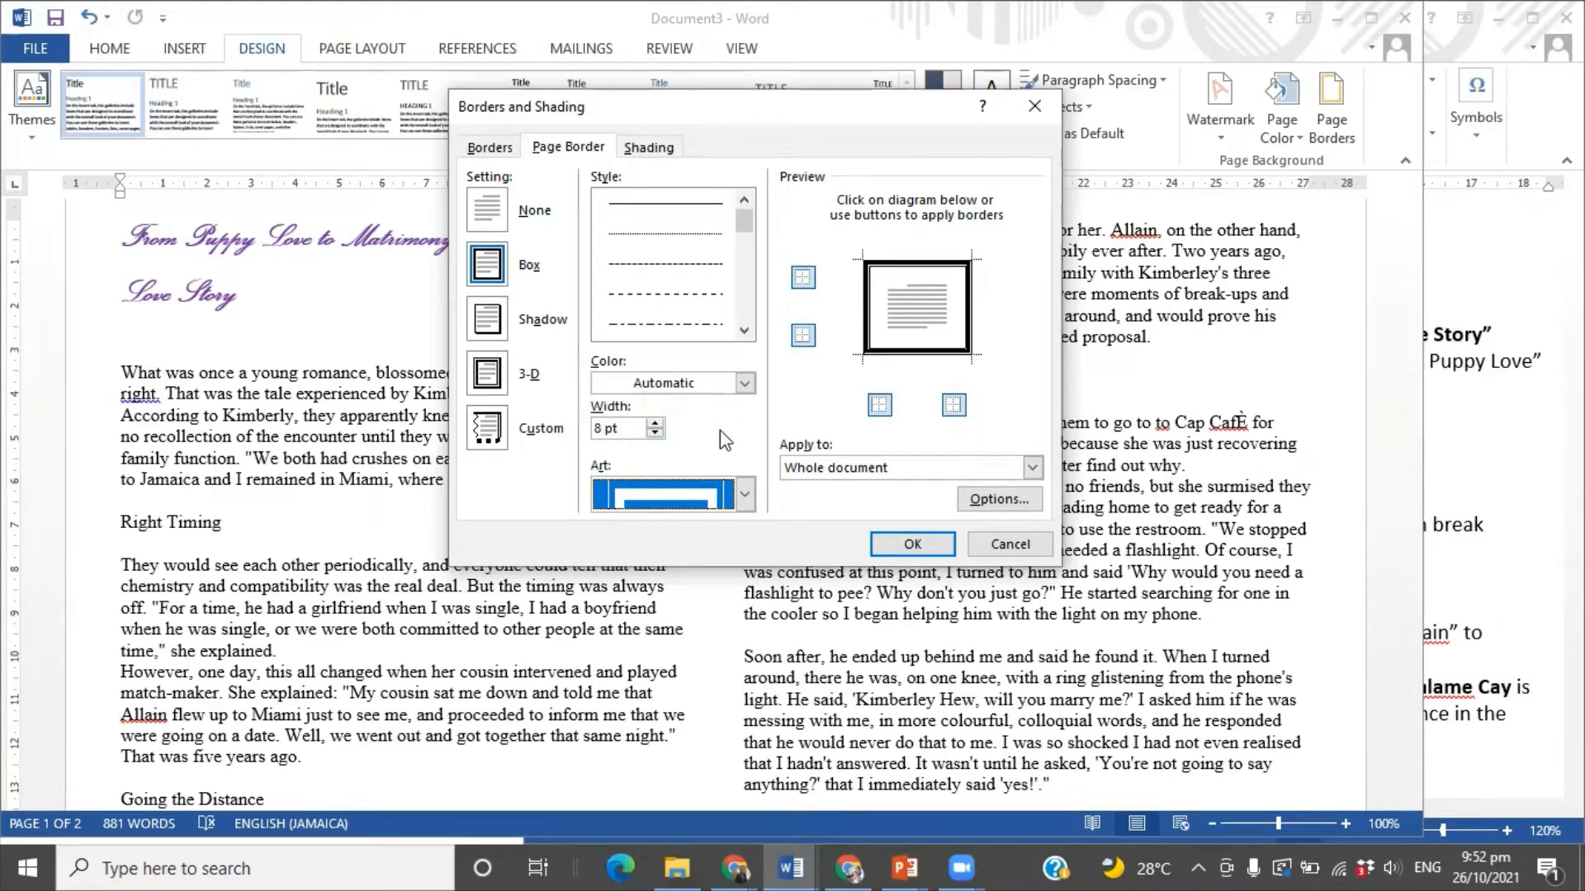
# - Colour the page border with the standard blue and apply it to the whole document
pyautogui.click(745, 384)
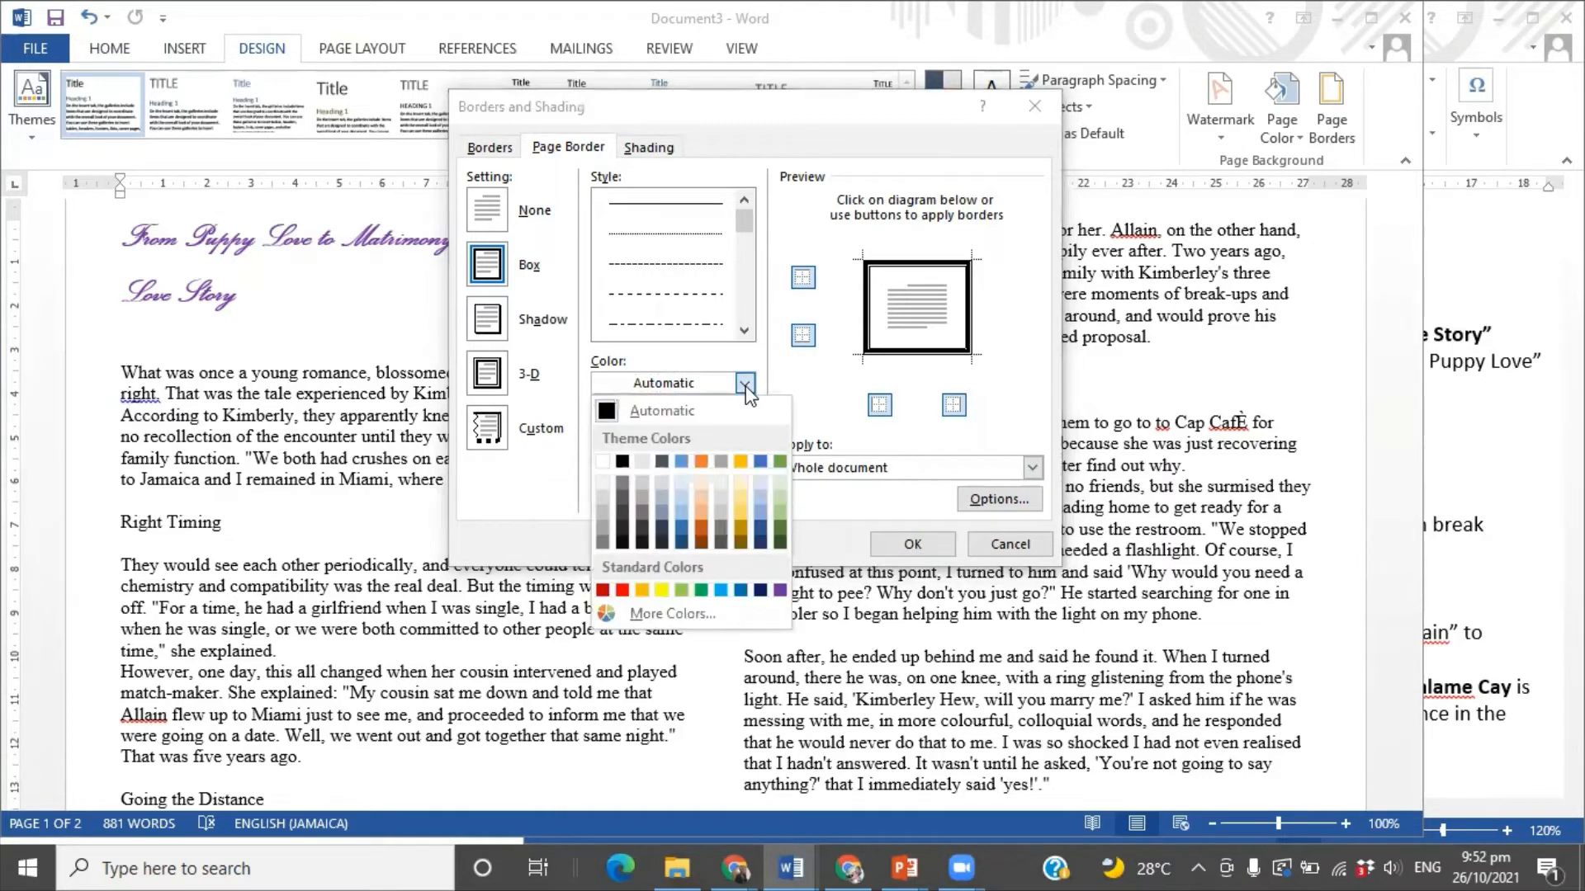
pyautogui.click(741, 590)
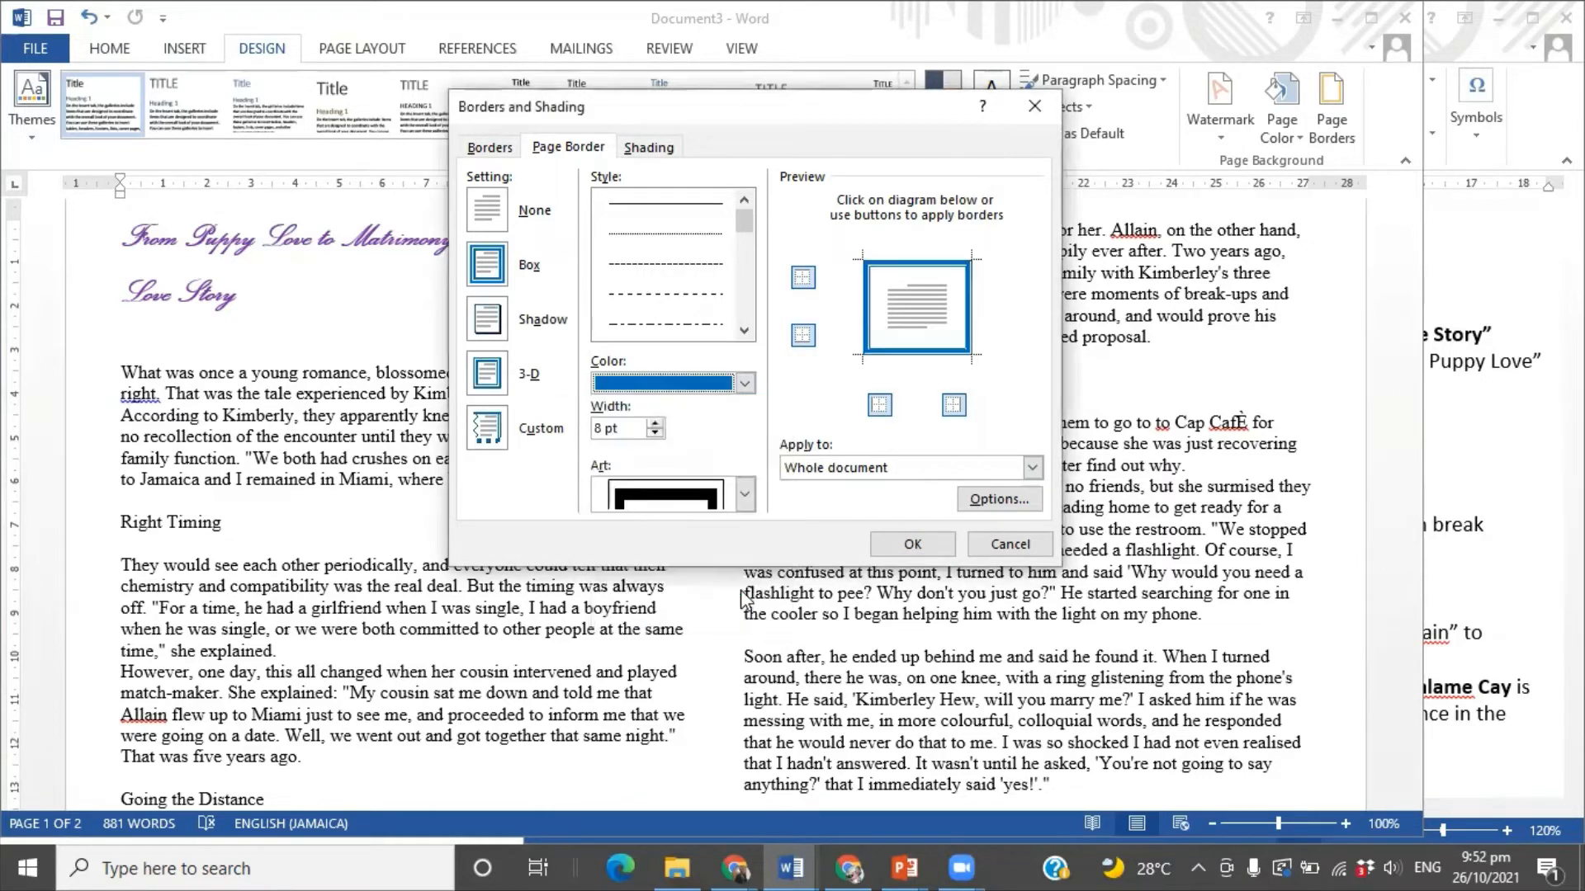
pyautogui.click(894, 545)
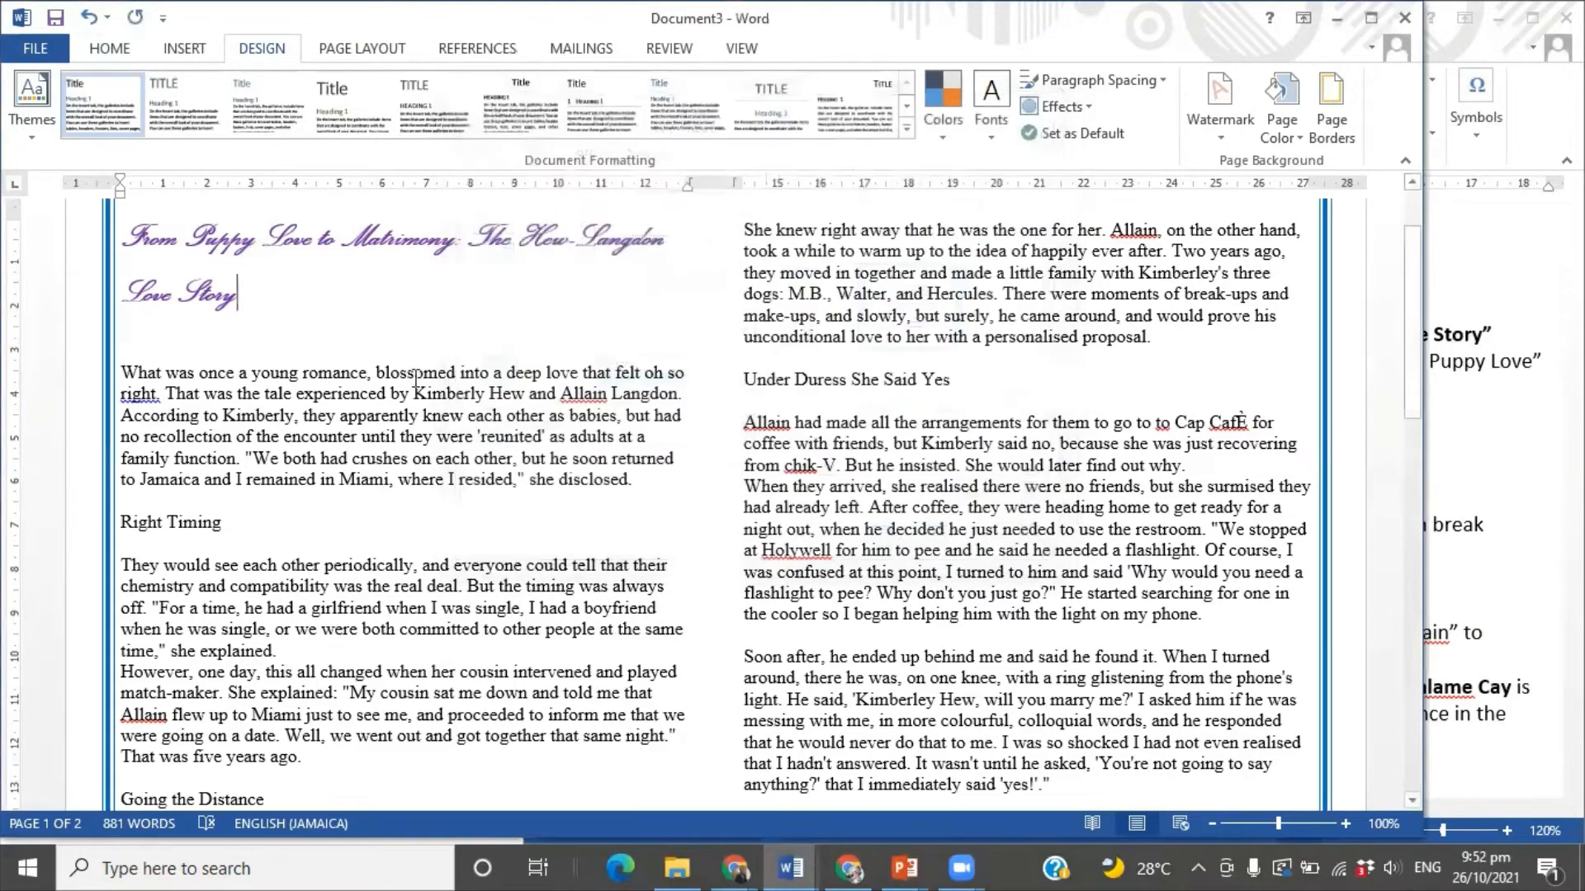
pyautogui.scroll(2, 717, 483)
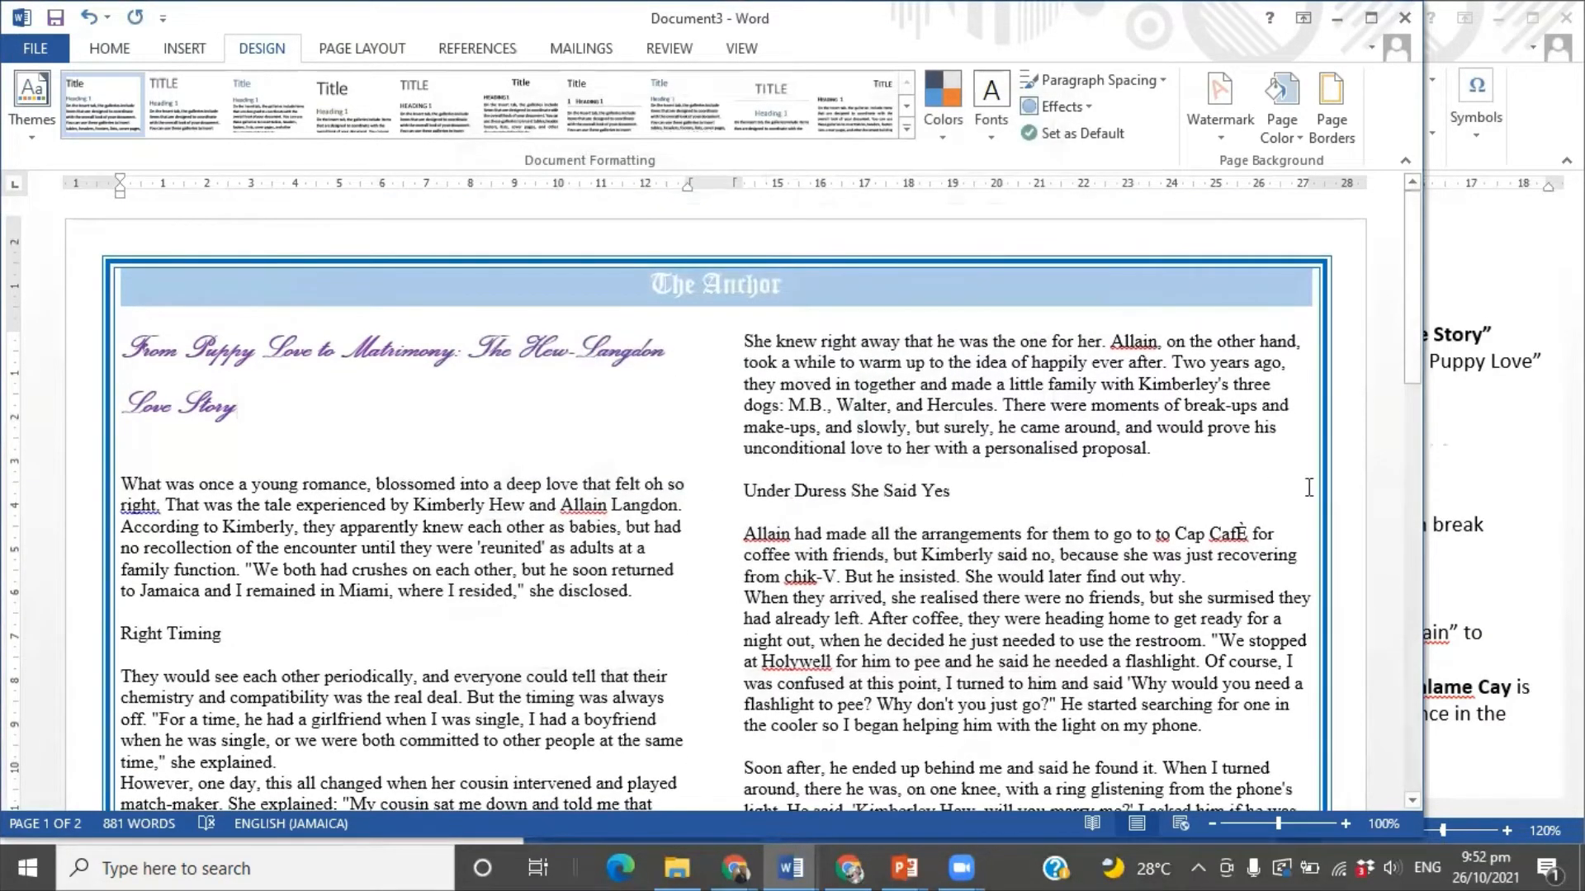
# - Consult instruction 12 and find where the "Wedding Planners" heading sits in the newsletter
pyautogui.click(1521, 446)
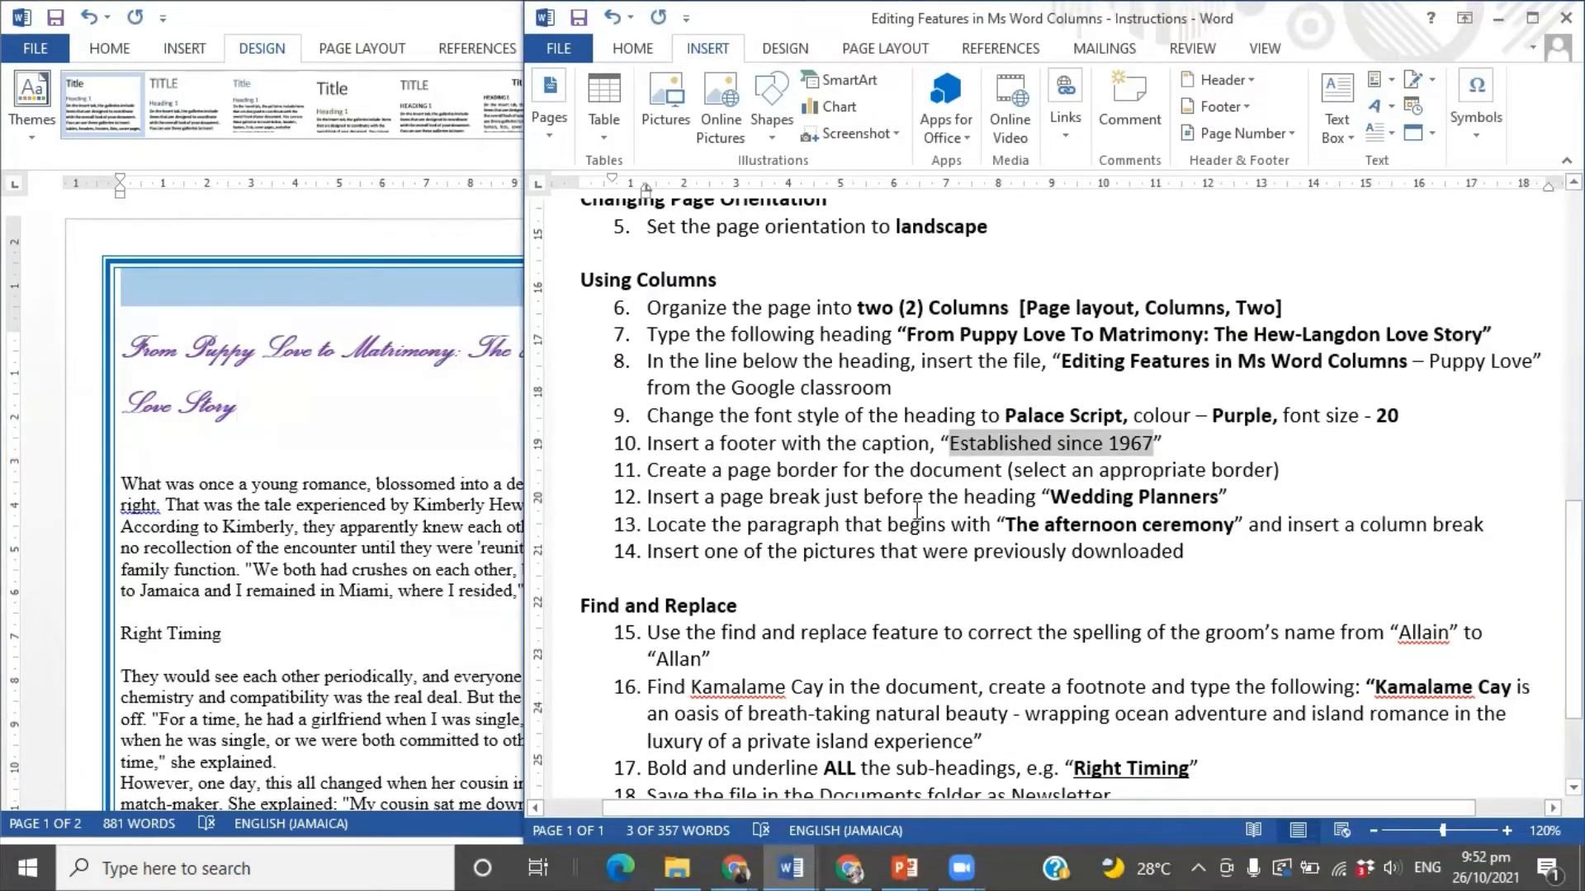
pyautogui.click(483, 510)
pyautogui.scroll(-7, 483, 510)
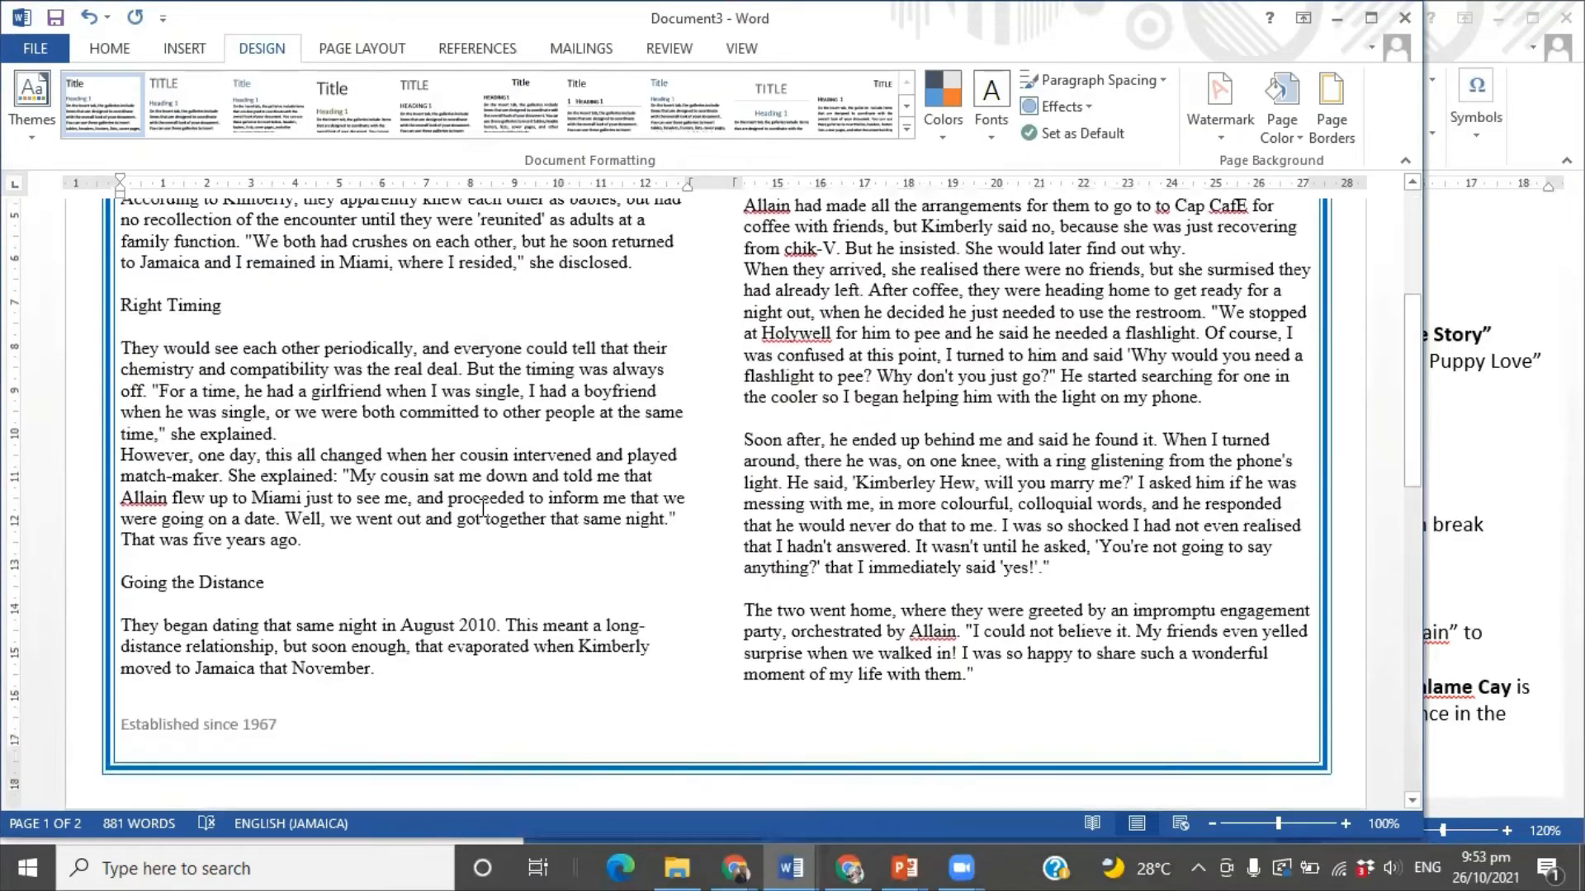
pyautogui.scroll(-2, 481, 510)
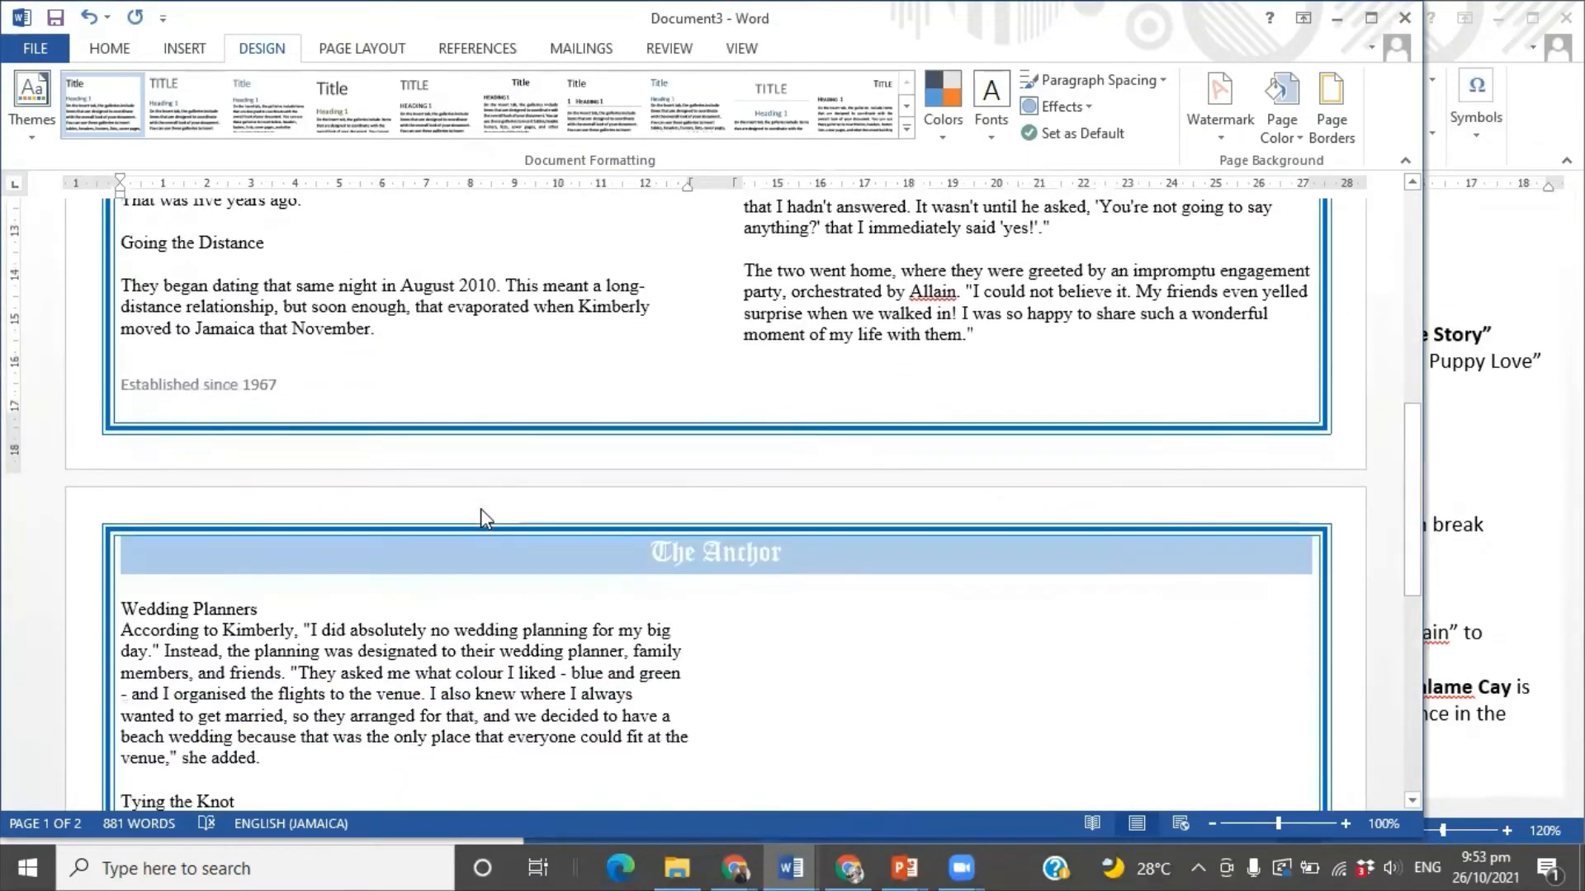
pyautogui.scroll(2, 481, 510)
pyautogui.scroll(8, 483, 516)
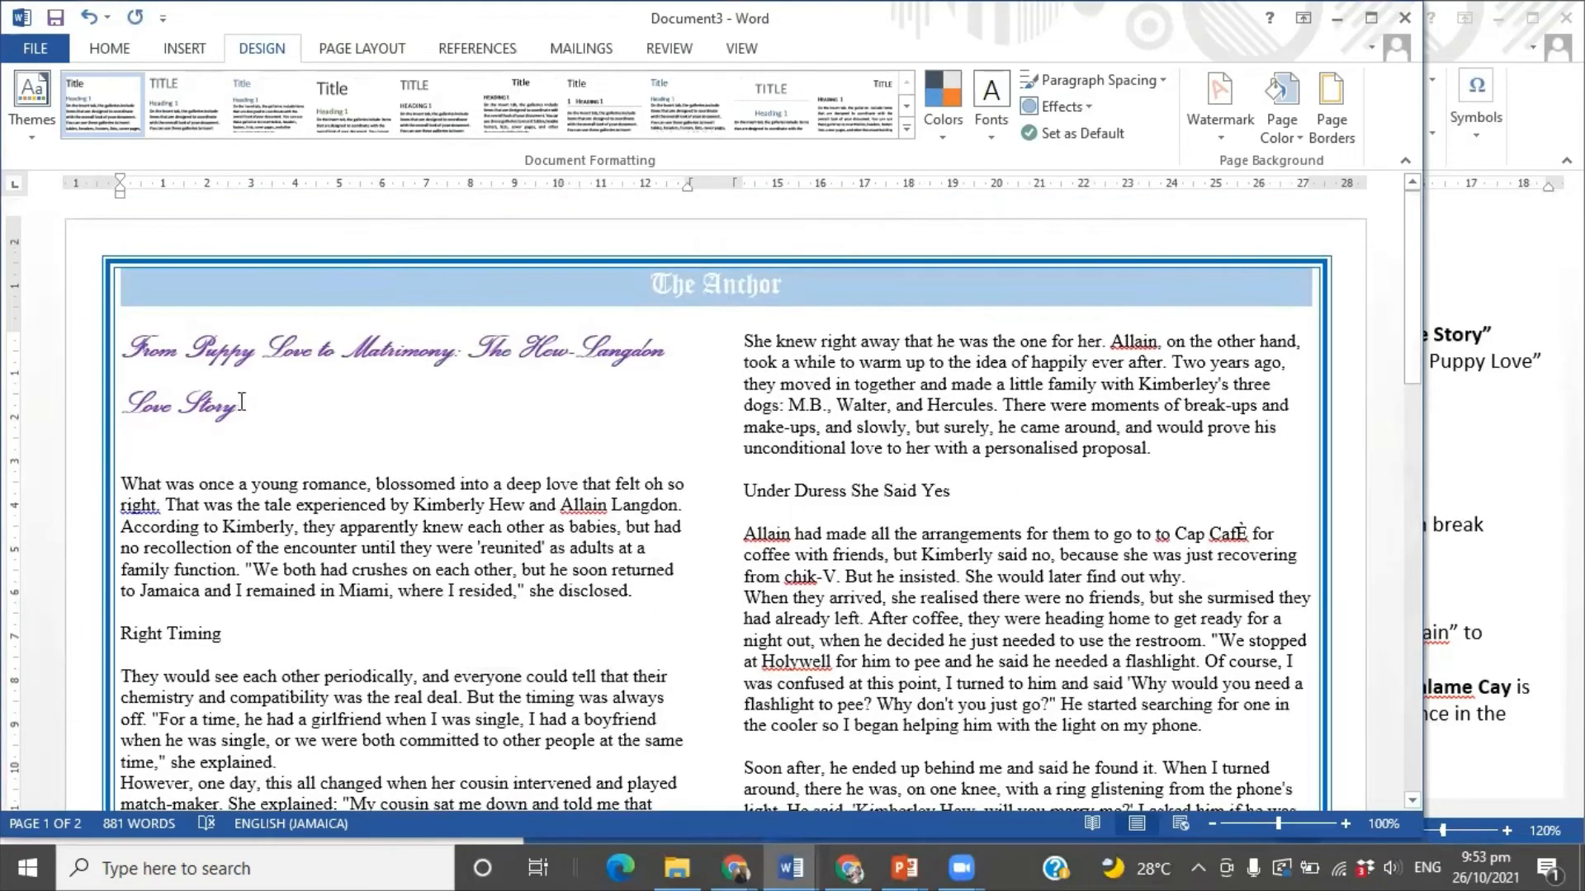
# - Set the newsletter heading "From Puppy Love to Matrimony: The Hew-Langdon Love Story" to font size 20
pyautogui.moveTo(242, 402); pyautogui.dragTo(167, 358)
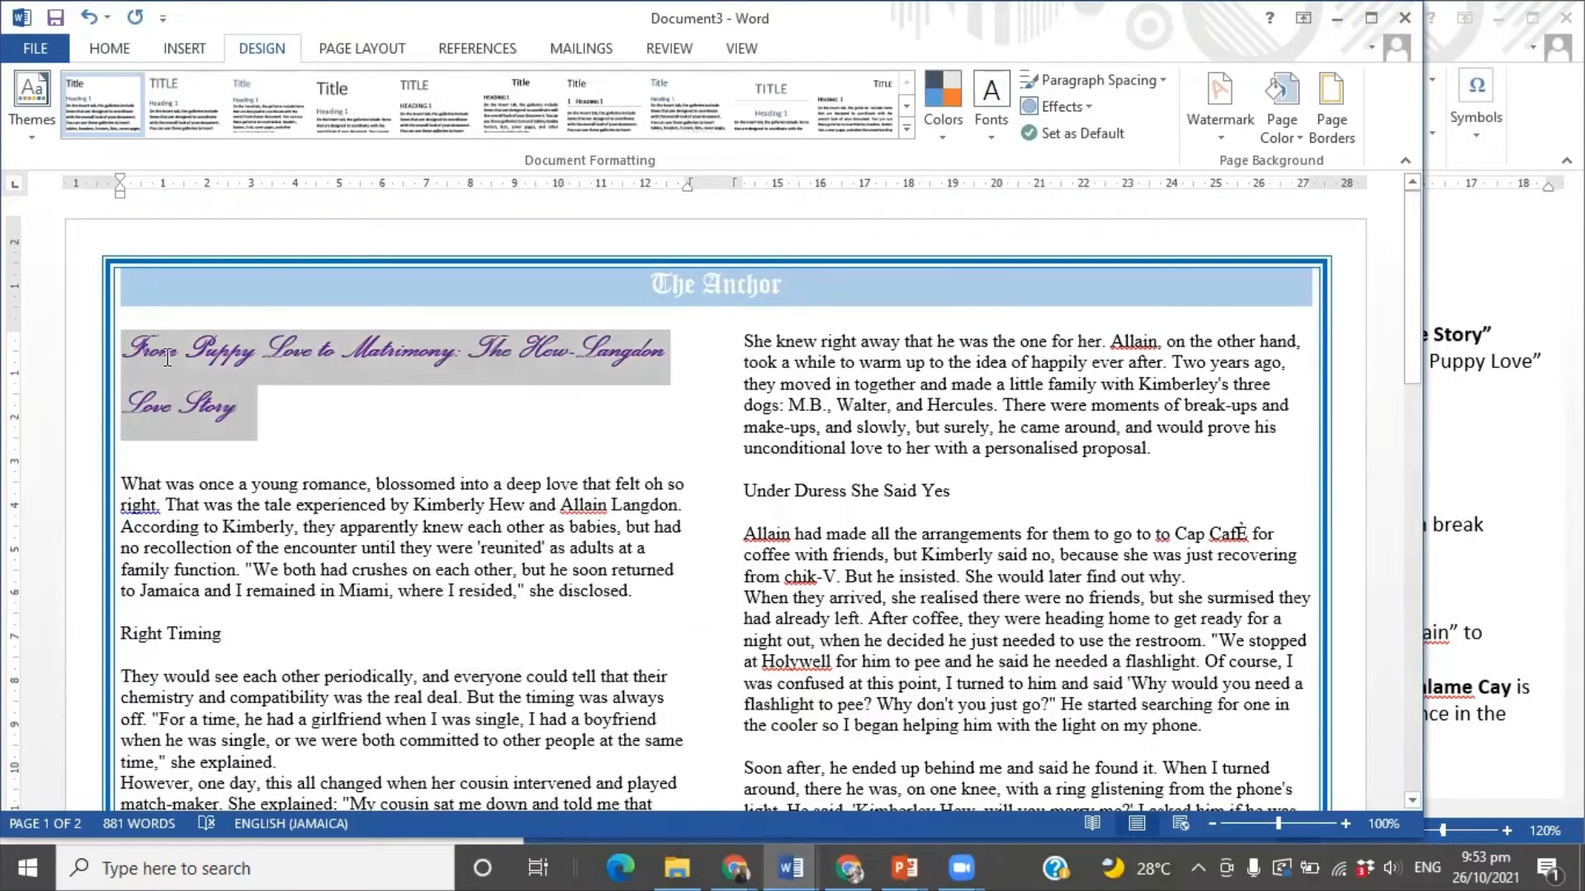
pyautogui.click(117, 48)
pyautogui.click(337, 91)
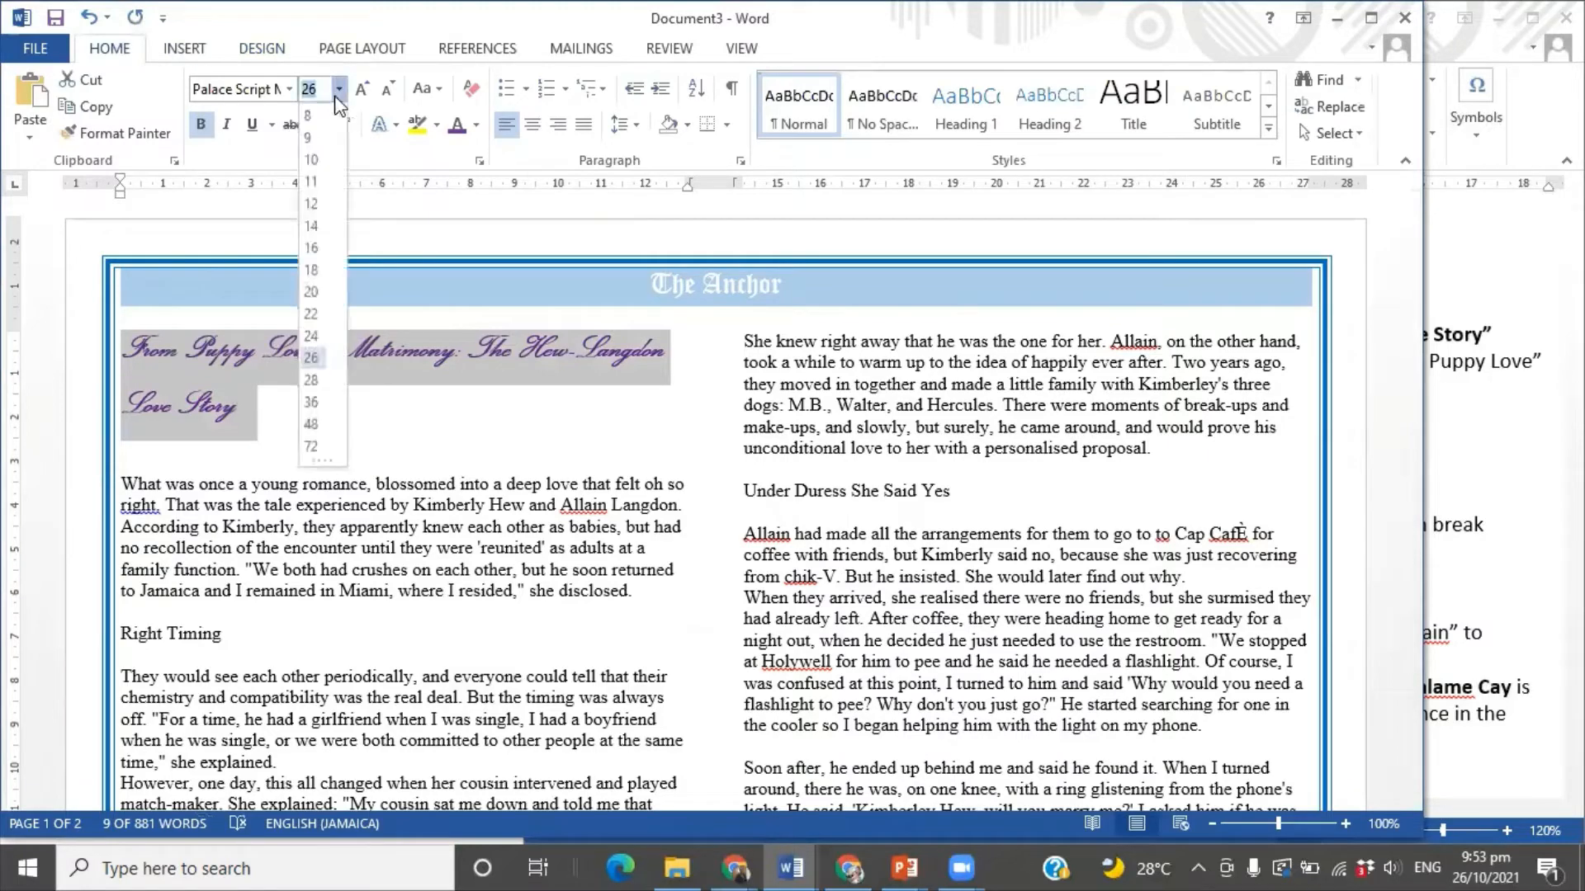
pyautogui.click(310, 292)
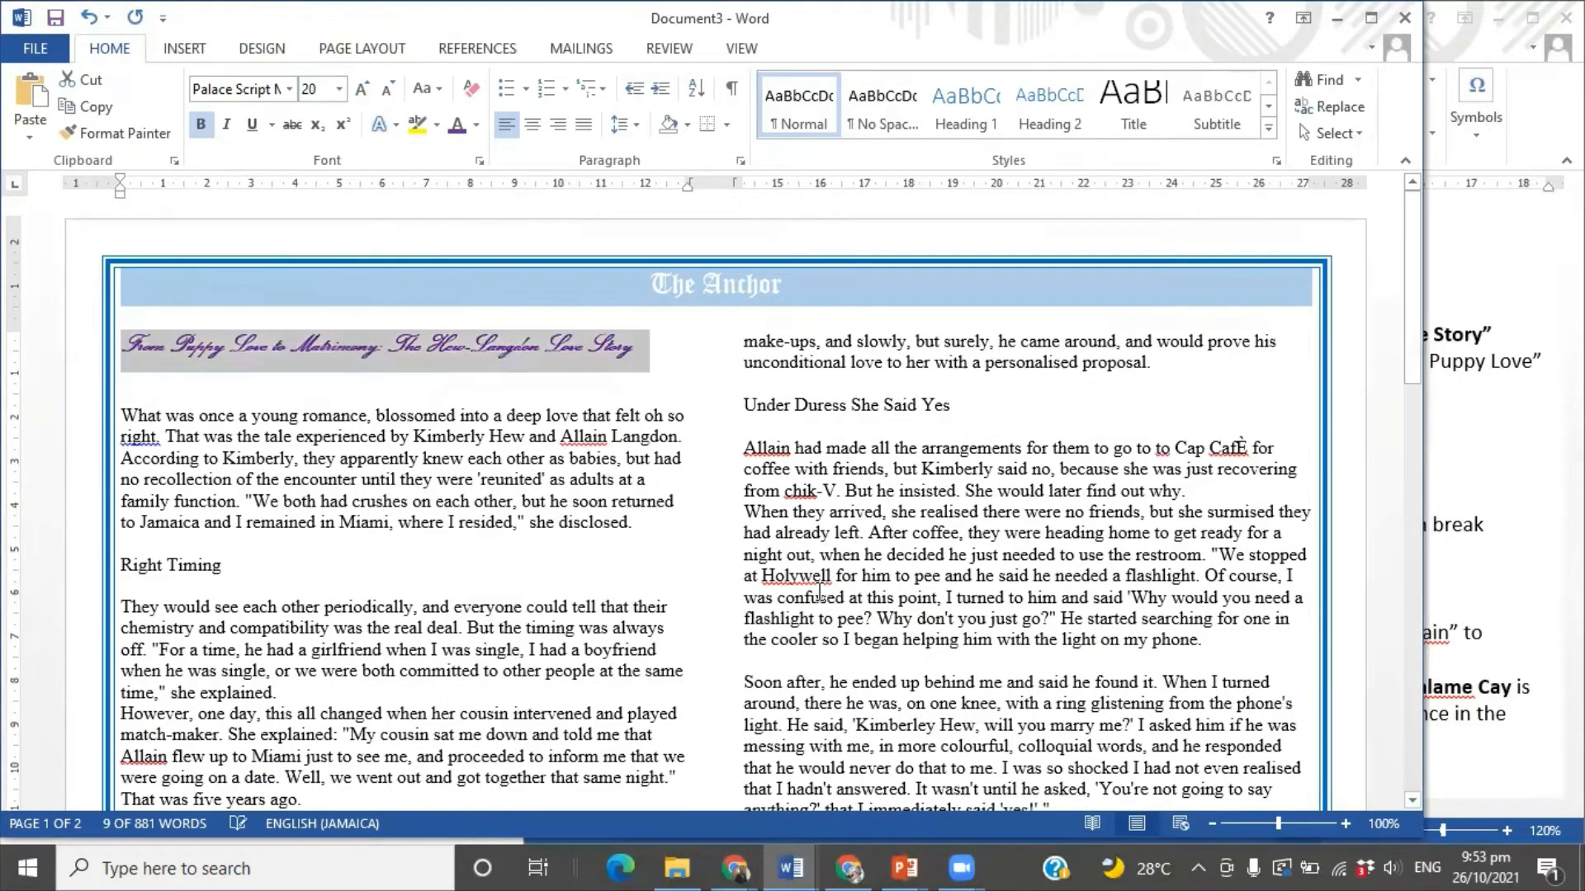
# - Add a blank line below the "Wedding Planners" heading, insert a page break just before it, and check the resulting pages
pyautogui.click(819, 582)
pyautogui.scroll(-1, 819, 582)
pyautogui.scroll(-5, 820, 582)
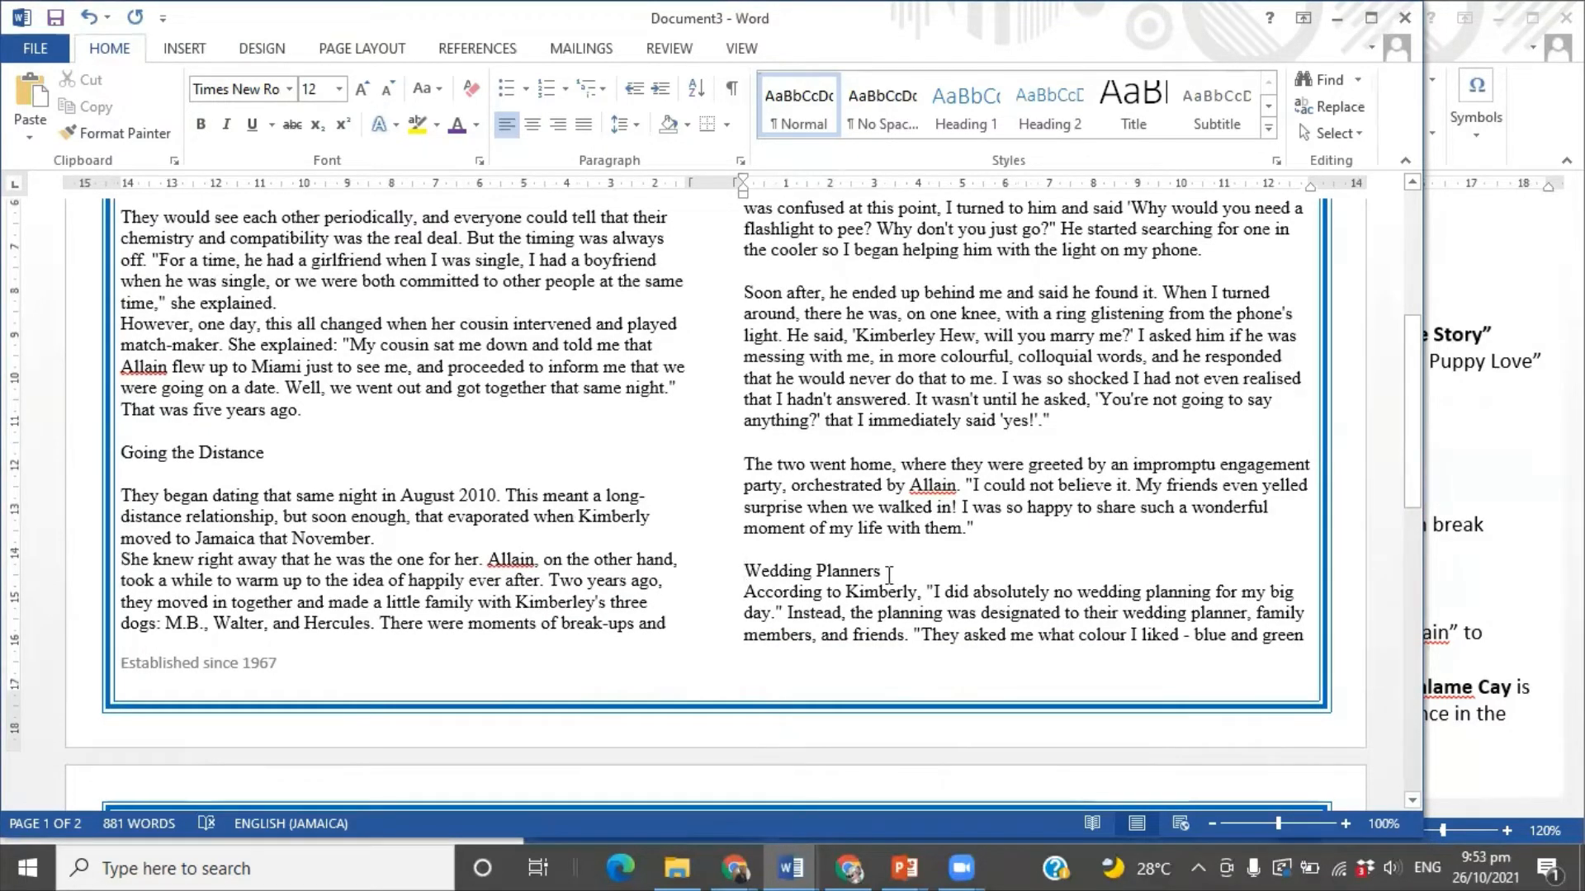
pyautogui.press('Return')
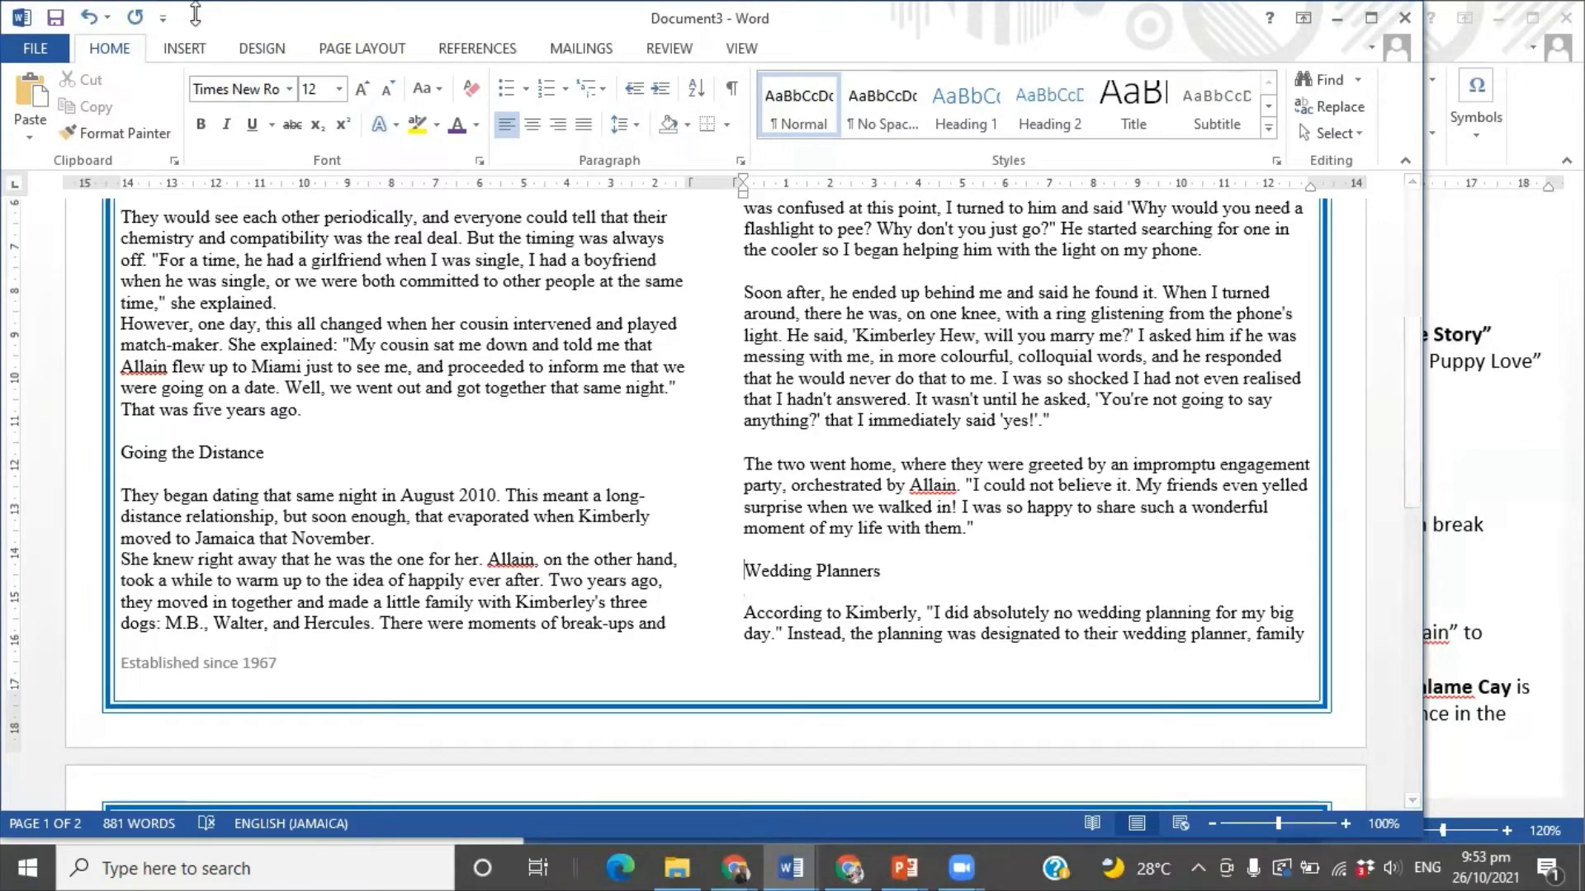
pyautogui.click(183, 49)
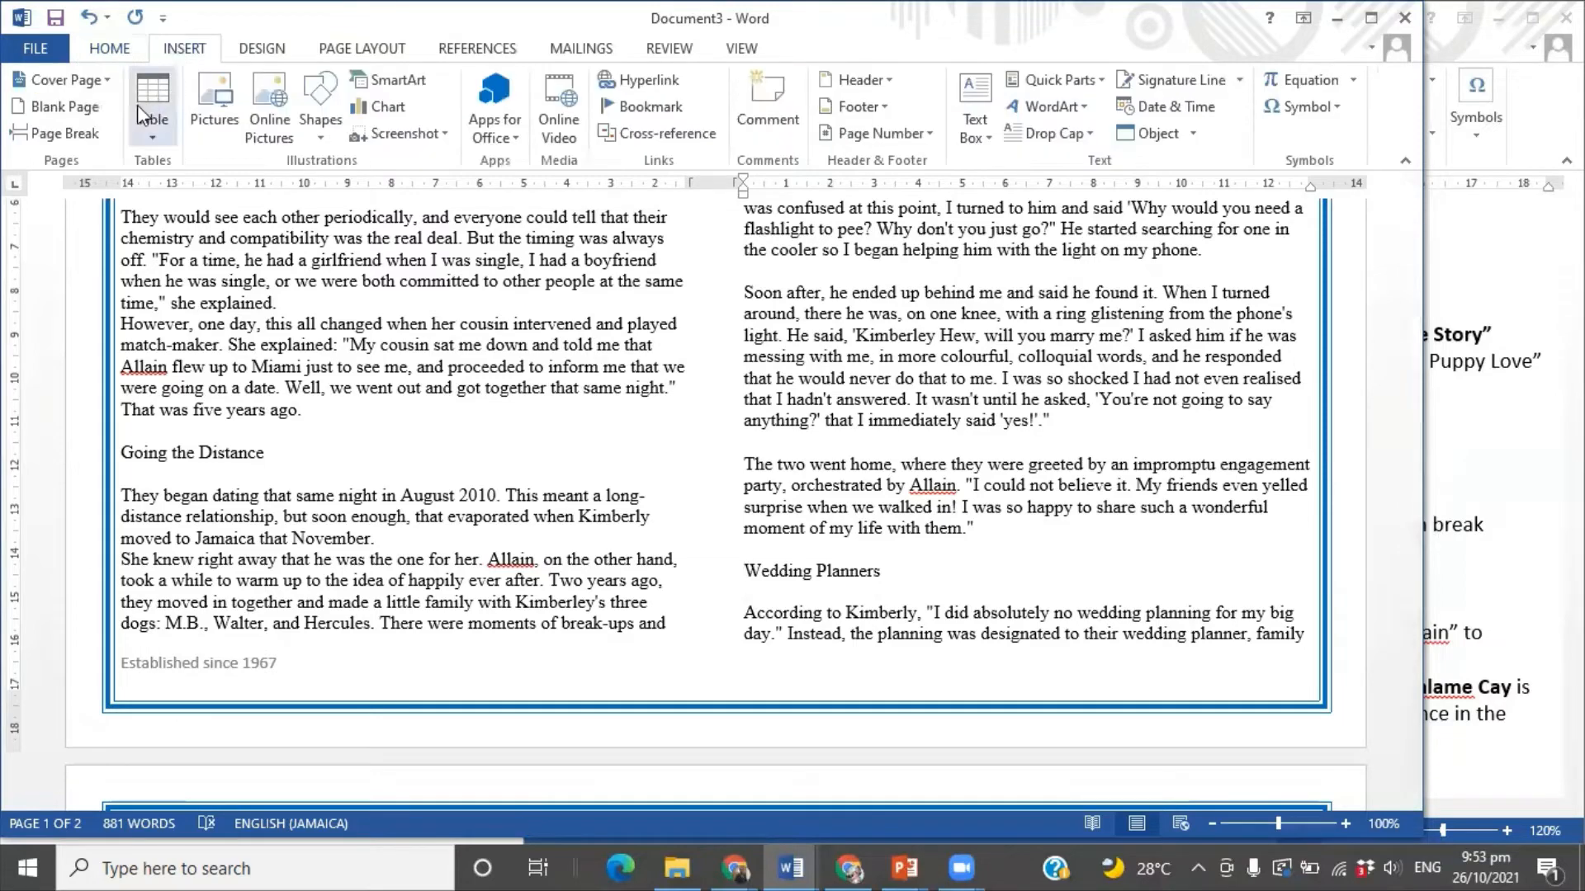
pyautogui.click(58, 133)
pyautogui.scroll(-8, 586, 483)
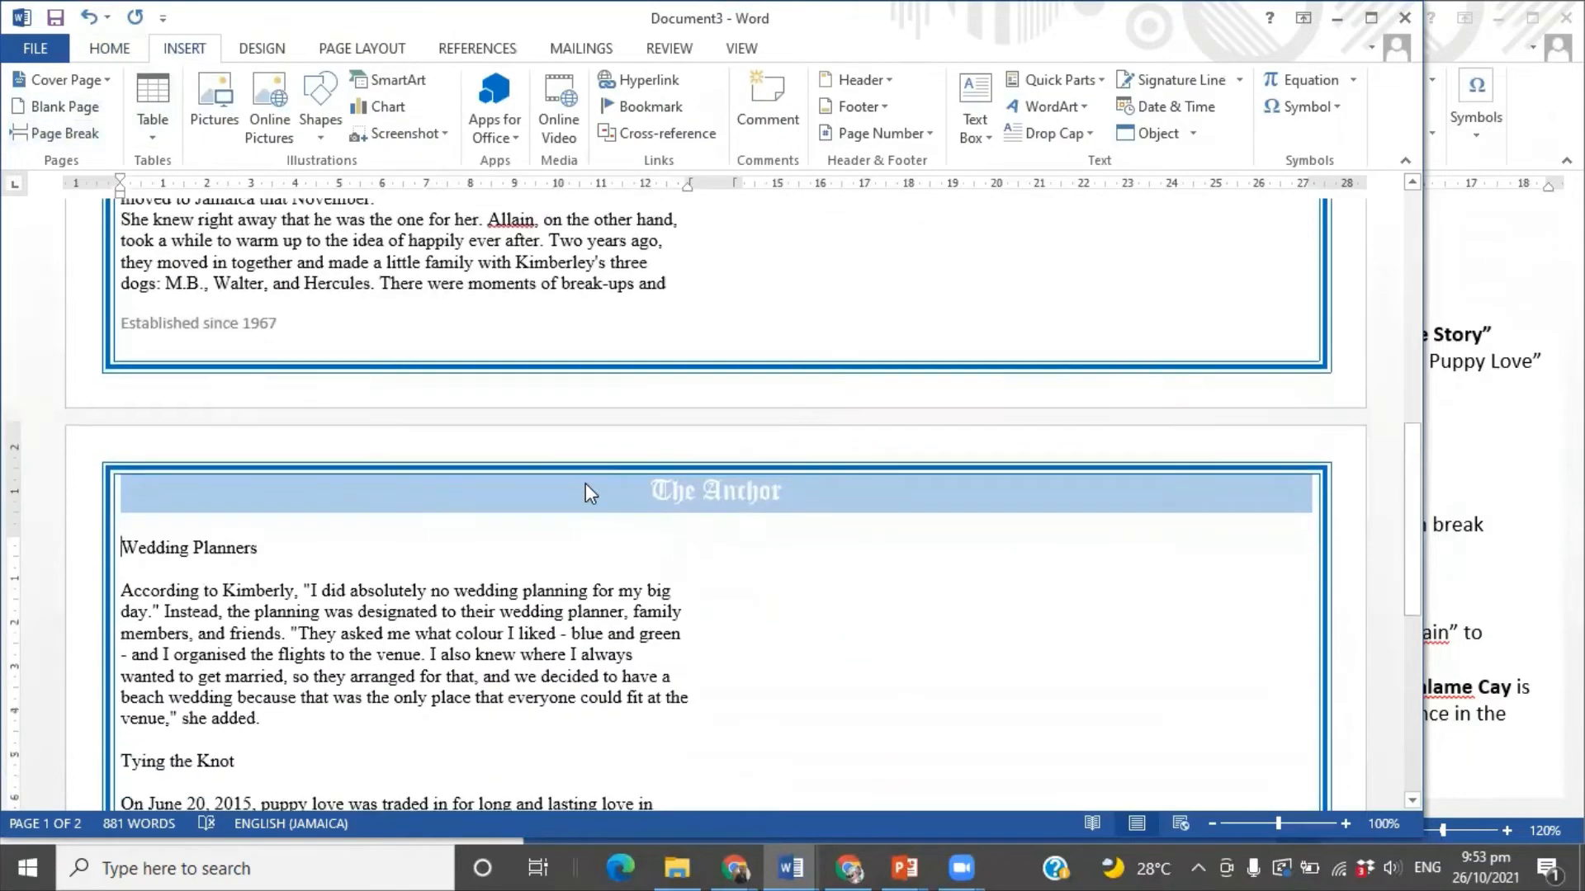
pyautogui.scroll(-7, 586, 492)
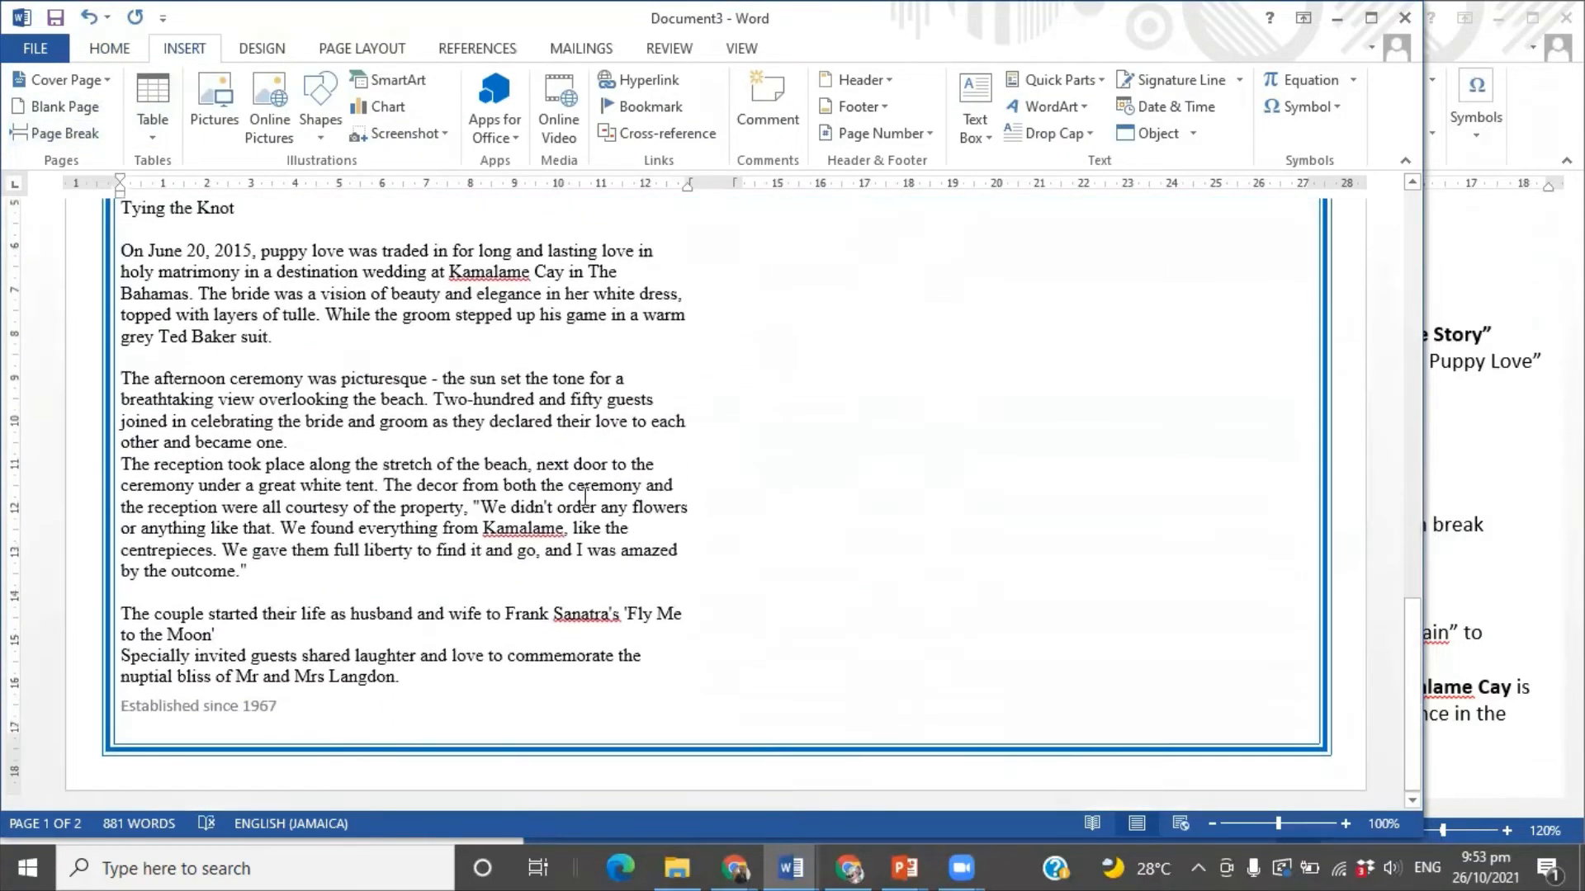
pyautogui.scroll(15, 586, 496)
pyautogui.scroll(6, 586, 502)
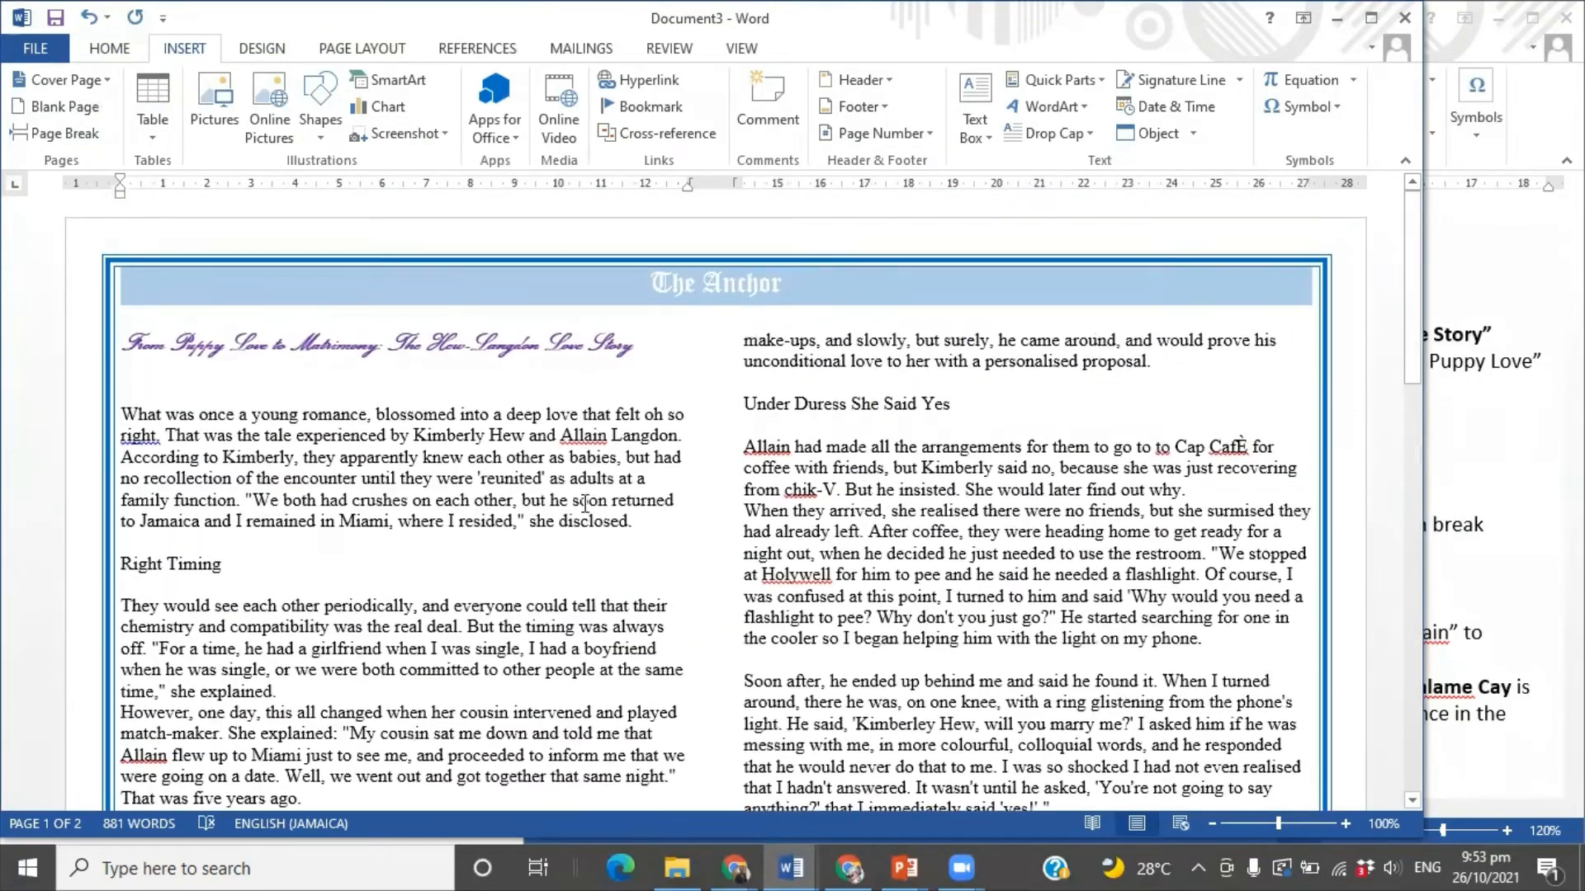
pyautogui.scroll(-5, 998, 566)
# - Consult instruction 13 and locate the paragraph beginning "The afternoon ceremony" on the newsletter's second page
pyautogui.click(1494, 503)
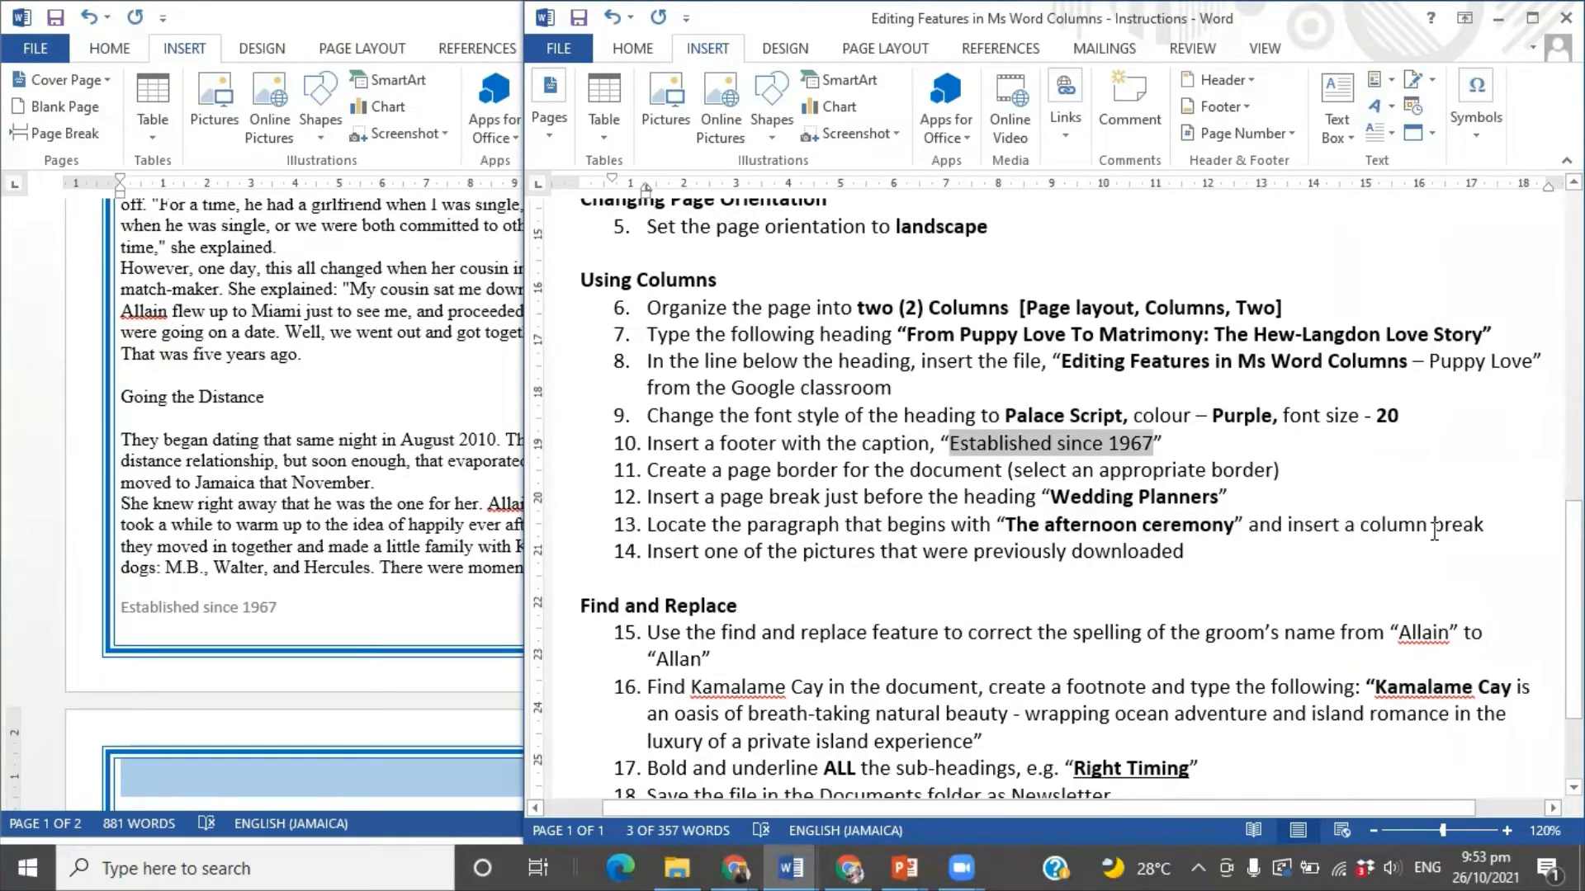
pyautogui.click(325, 475)
pyautogui.scroll(-5, 326, 475)
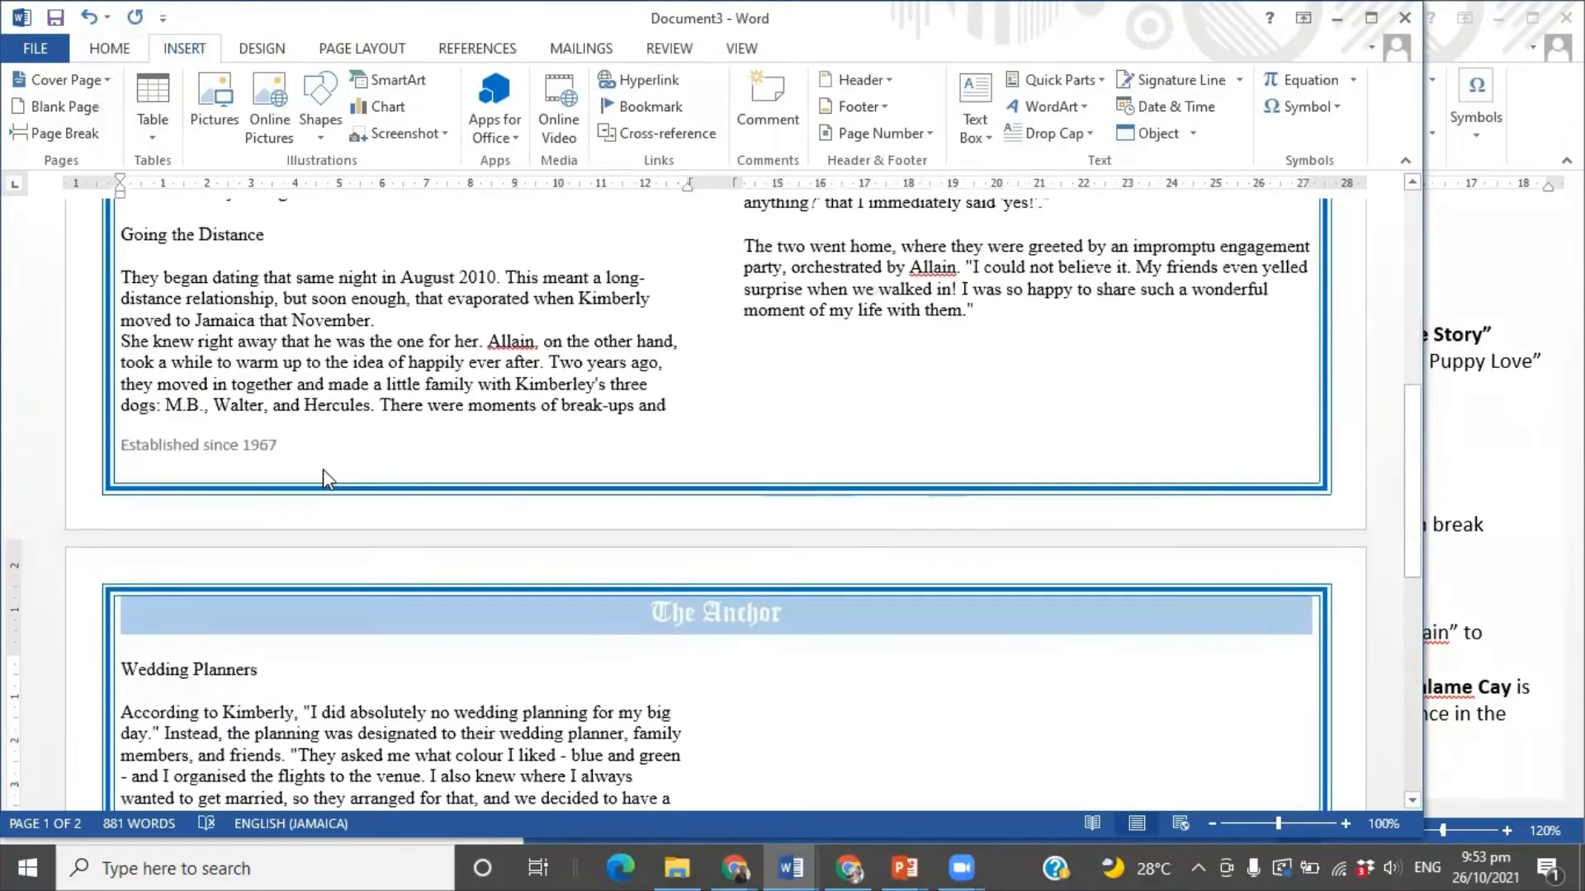
pyautogui.scroll(-6, 328, 479)
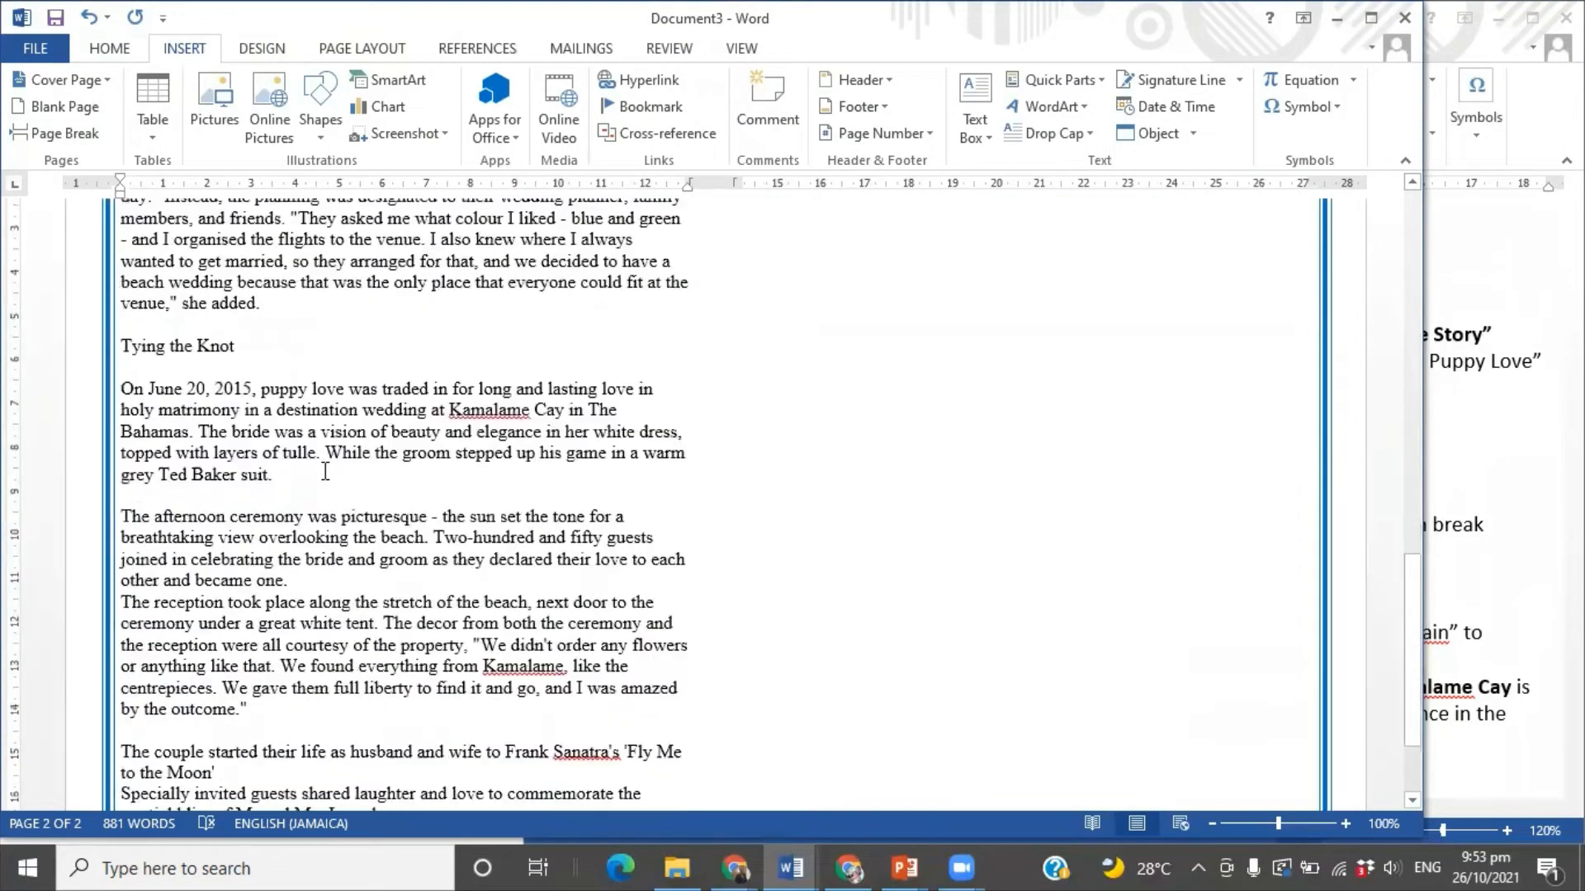
pyautogui.scroll(-1, 326, 470)
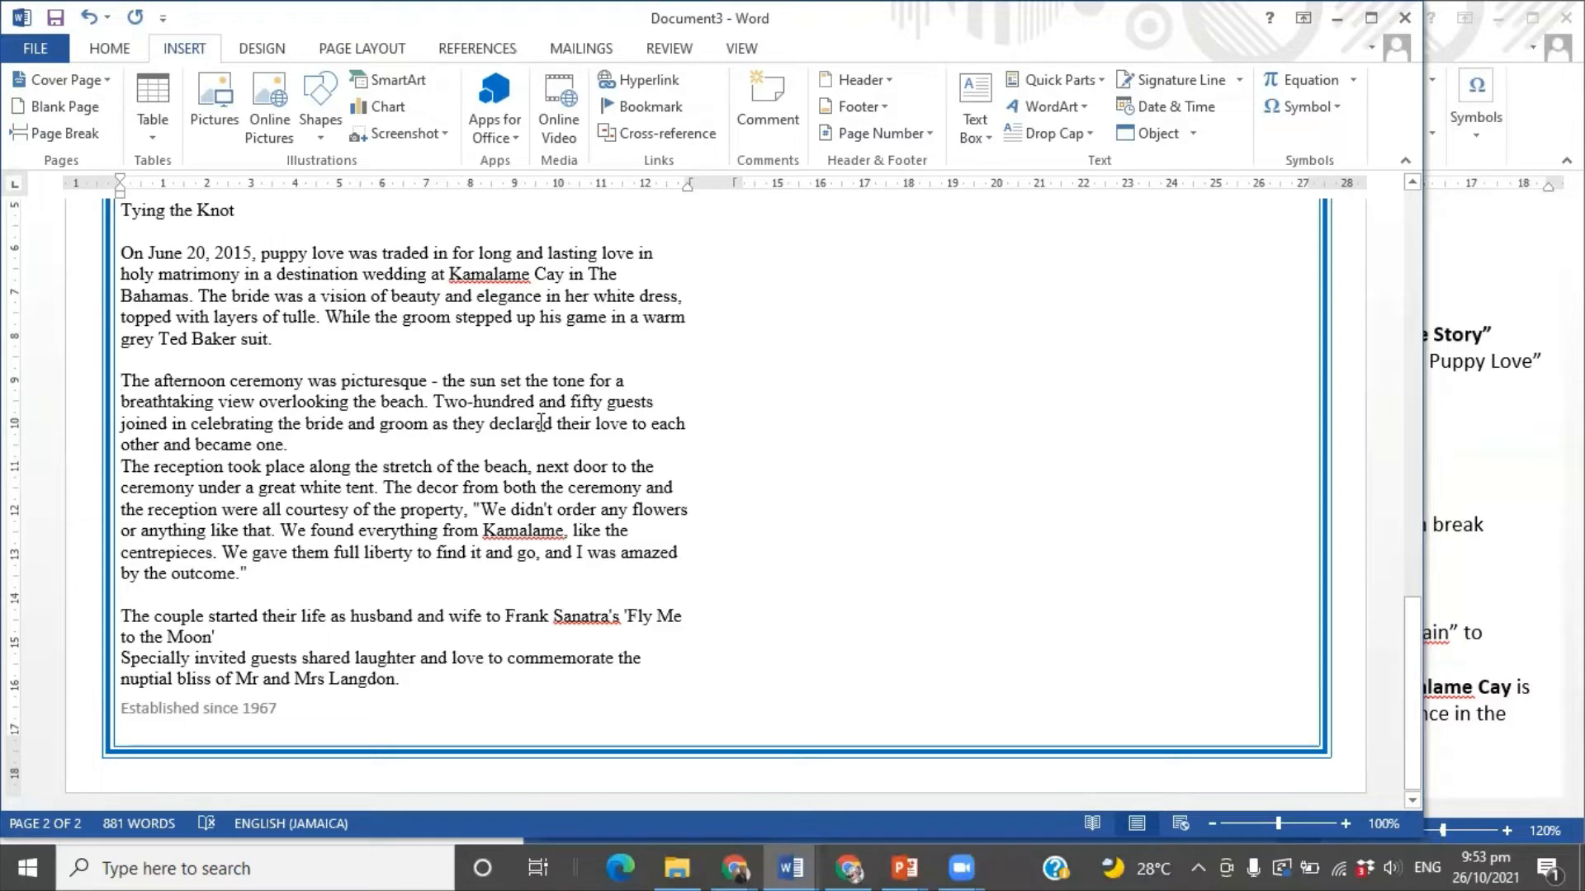
pyautogui.scroll(5, 541, 422)
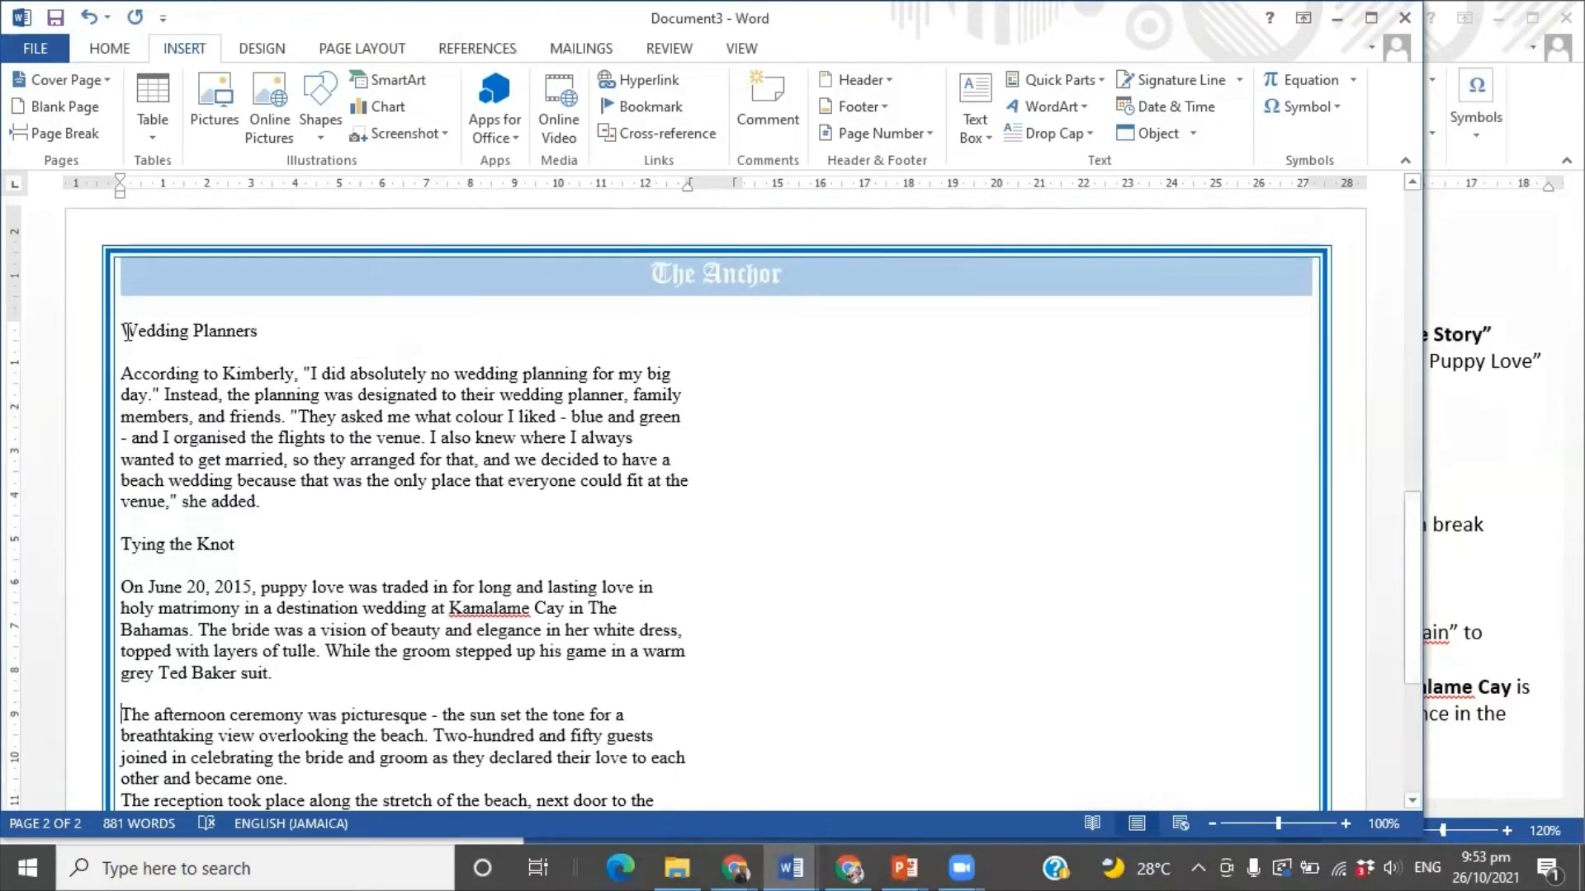
pyautogui.scroll(5, 456, 452)
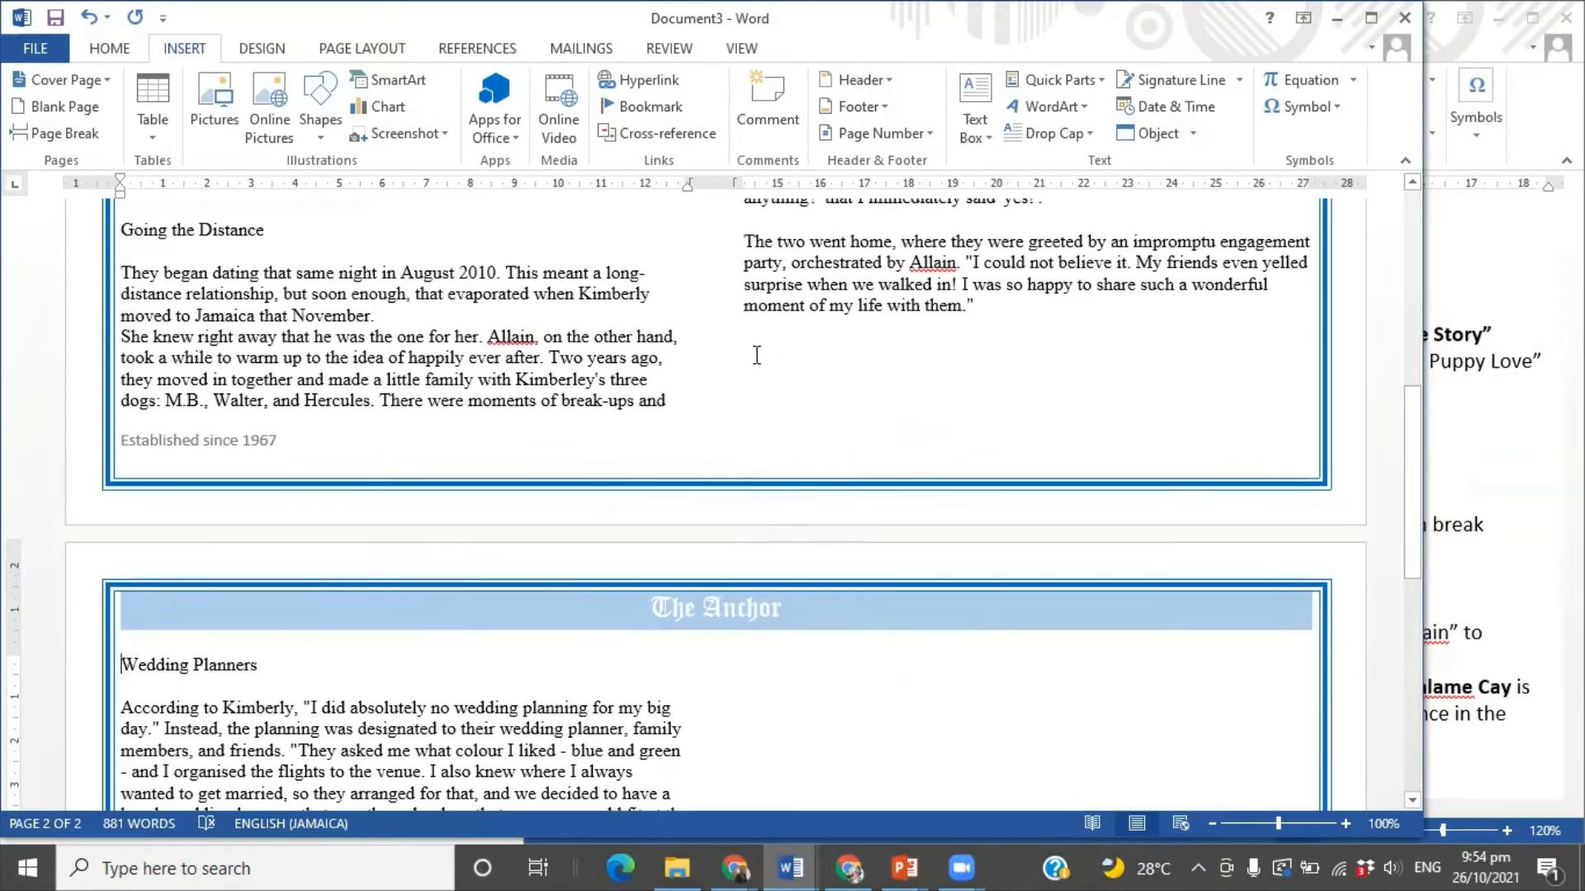
pyautogui.scroll(-3, 174, 569)
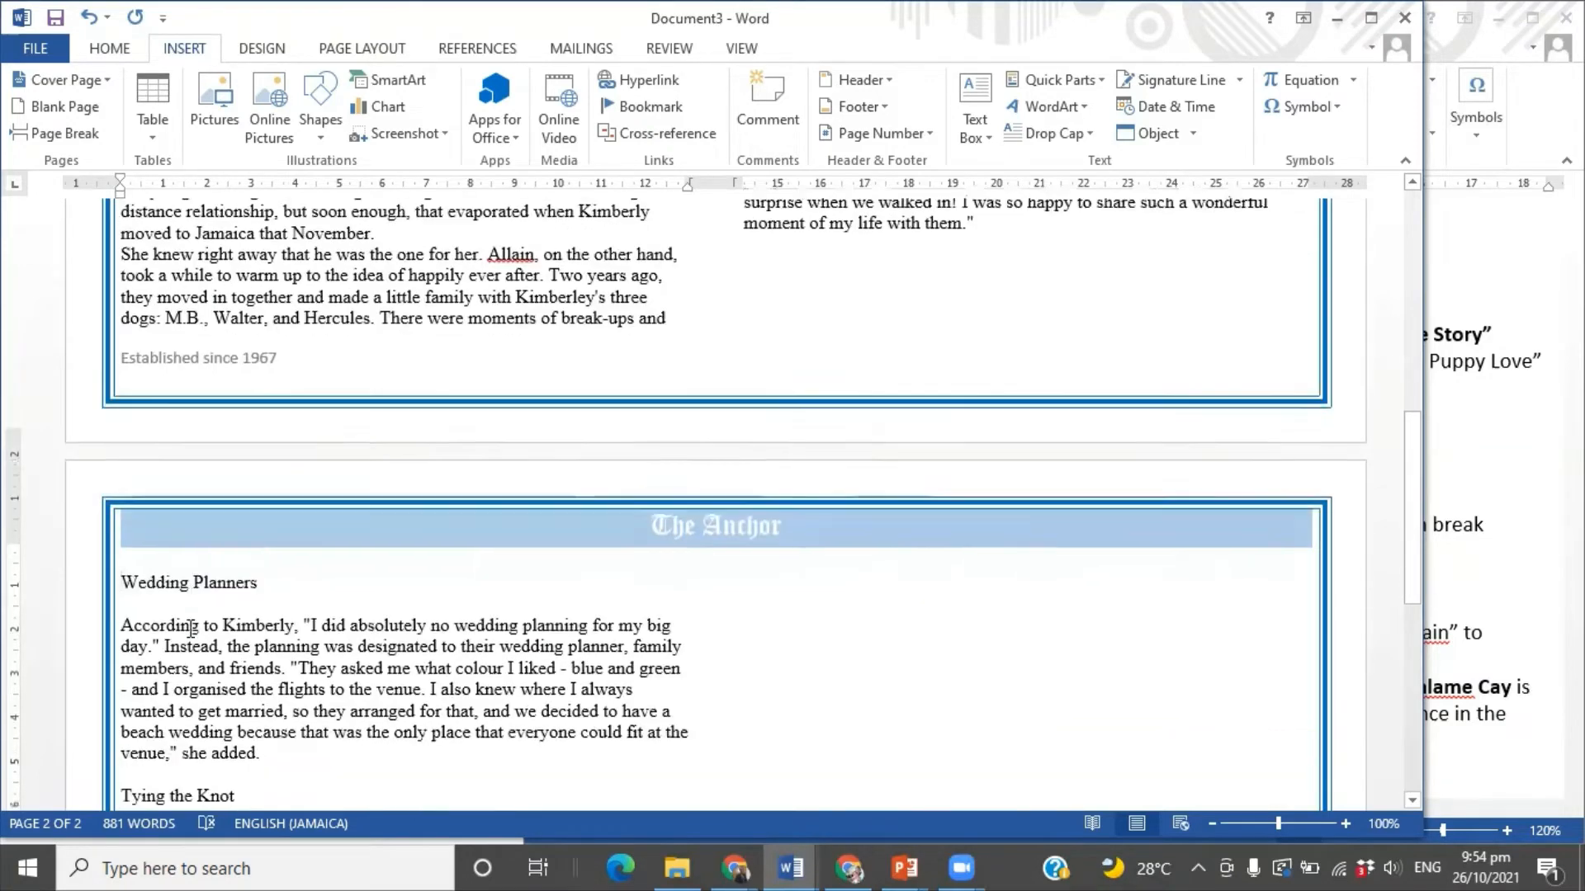
pyautogui.scroll(-9, 168, 549)
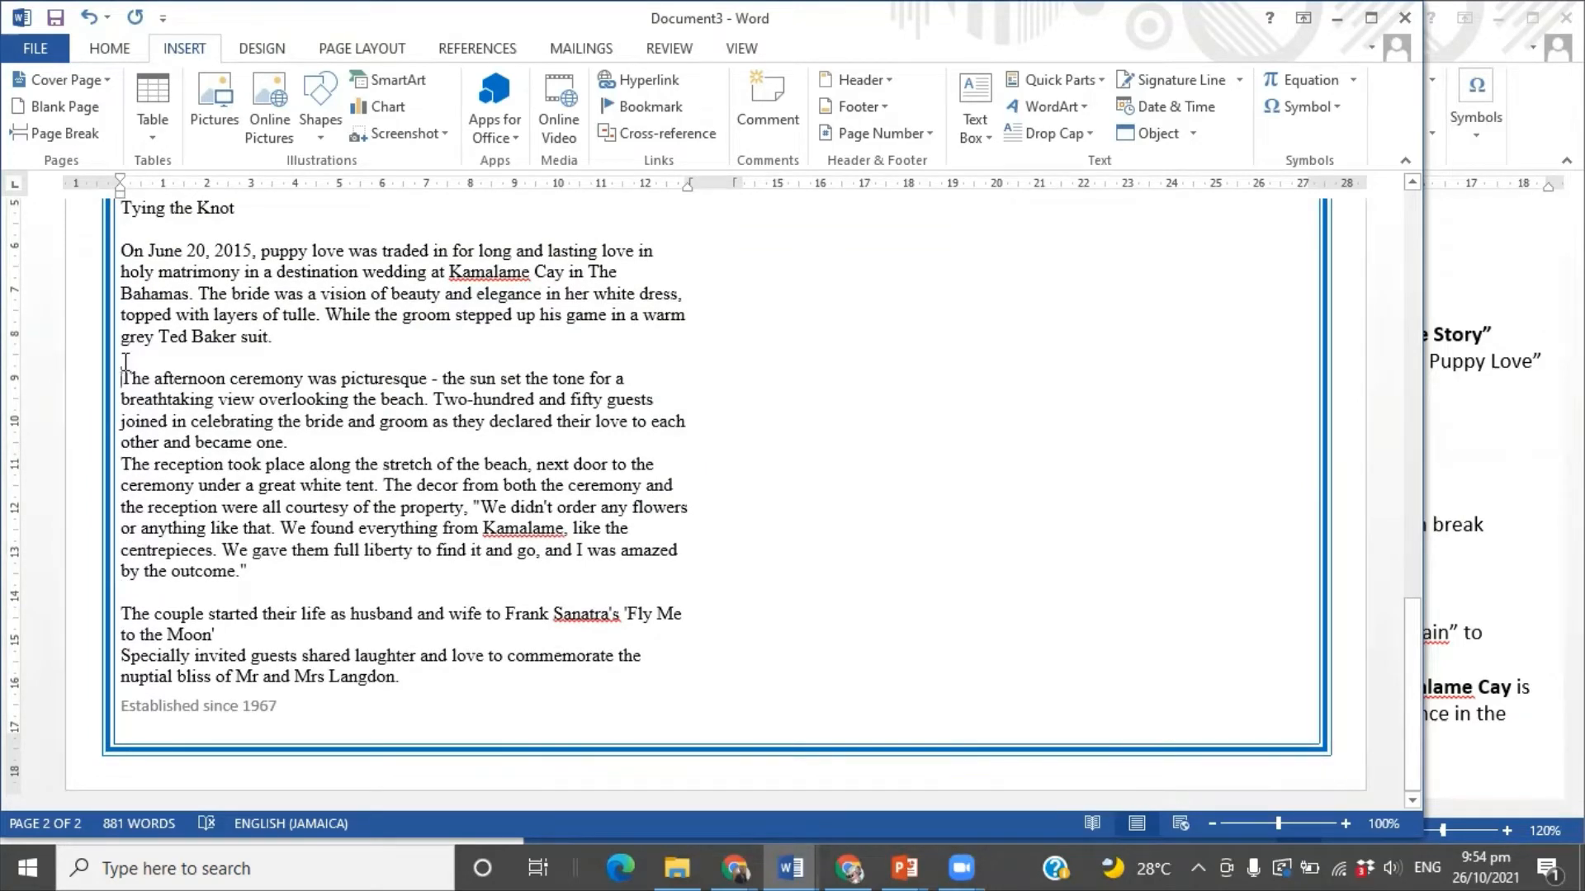
pyautogui.scroll(7, 768, 655)
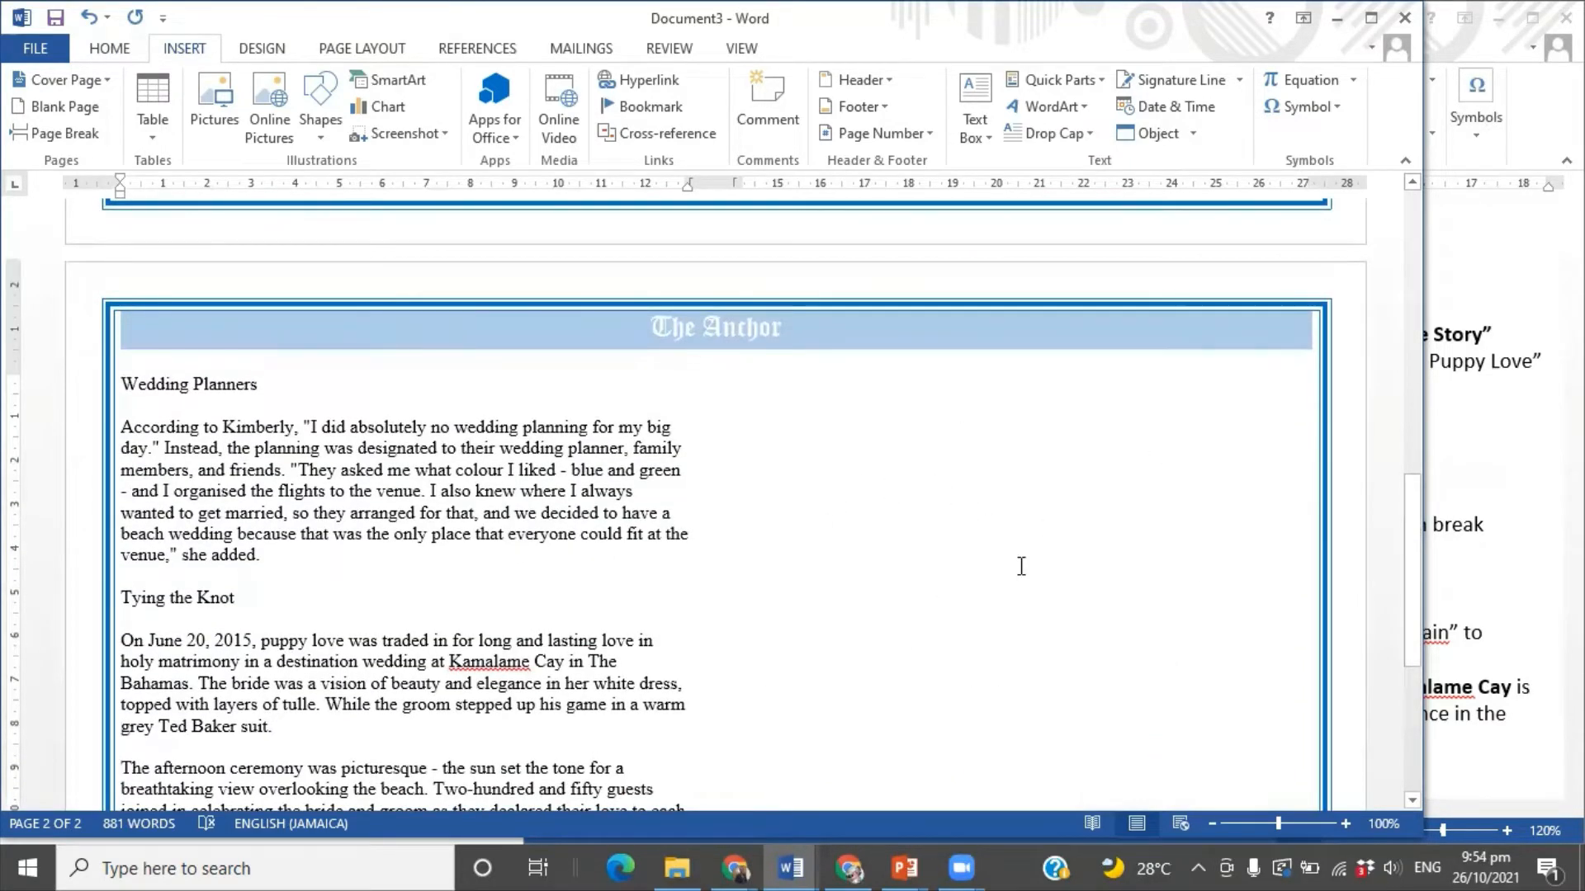
pyautogui.scroll(-5, 944, 647)
pyautogui.scroll(-2, 109, 603)
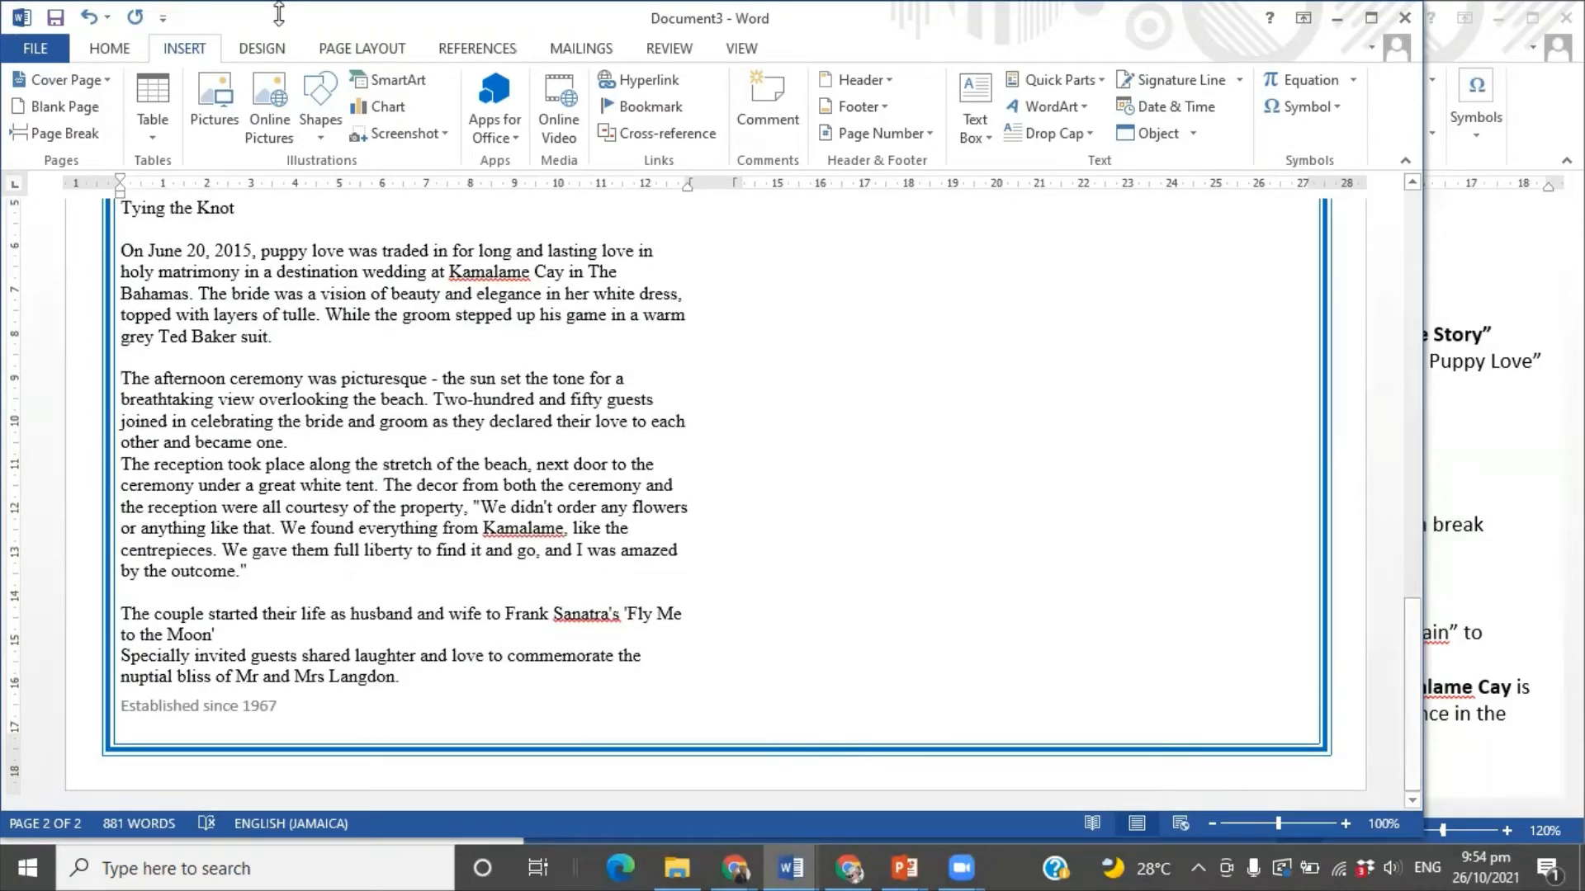
# - Insert a column break just before the paragraph beginning "The afternoon ceremony"
pyautogui.click(385, 50)
pyautogui.click(321, 82)
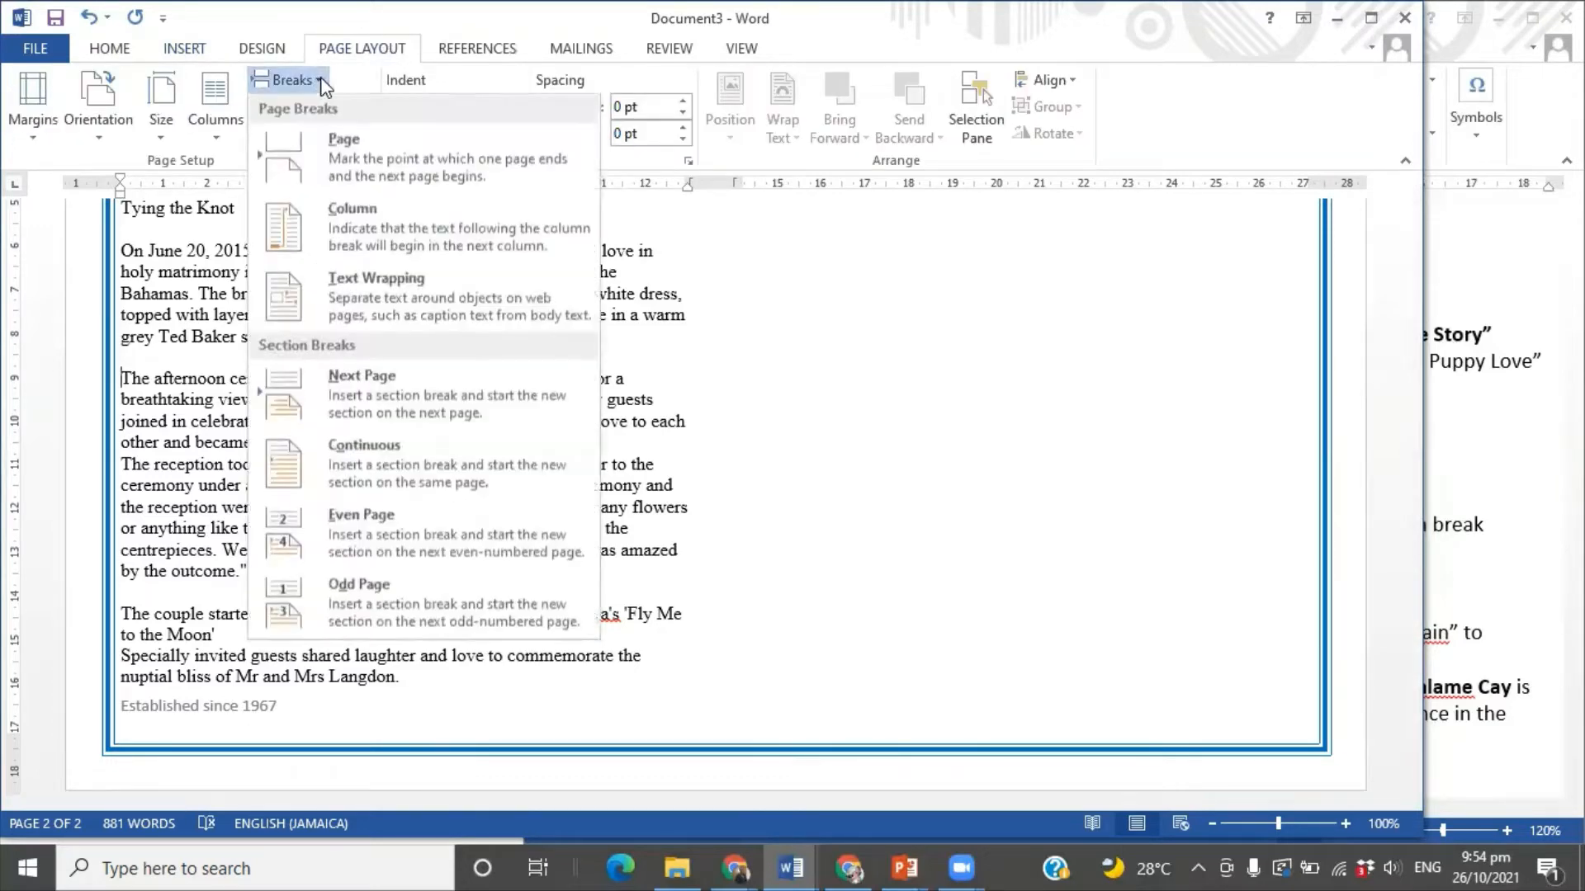
pyautogui.click(382, 249)
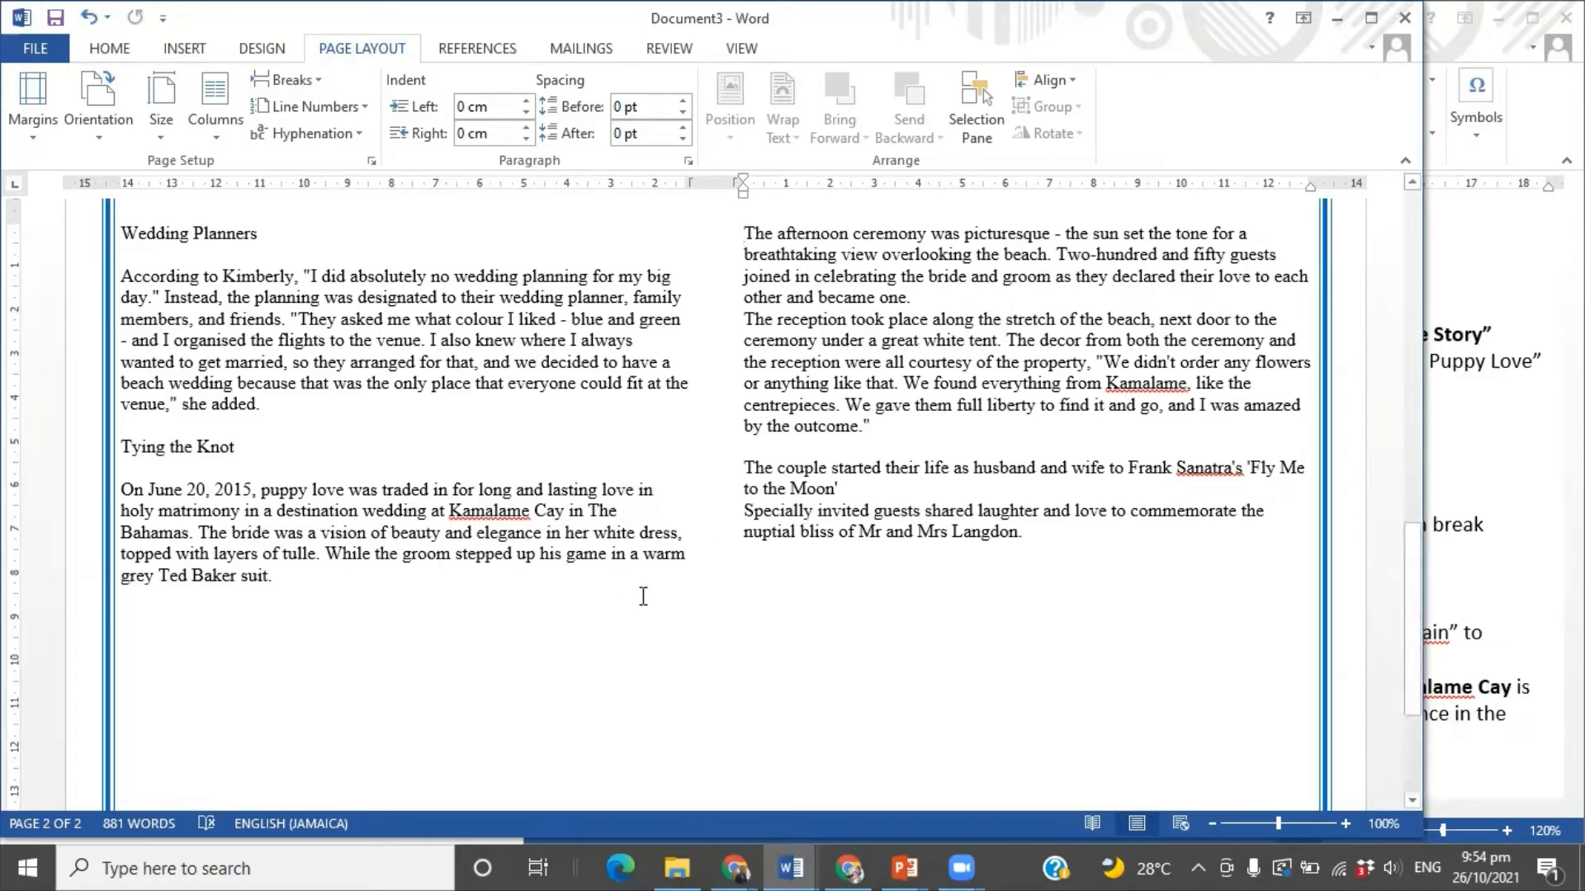
# - Consult instruction 14 and add a blank line after the paragraph ending "grey Ted Baker suit."
pyautogui.click(1461, 483)
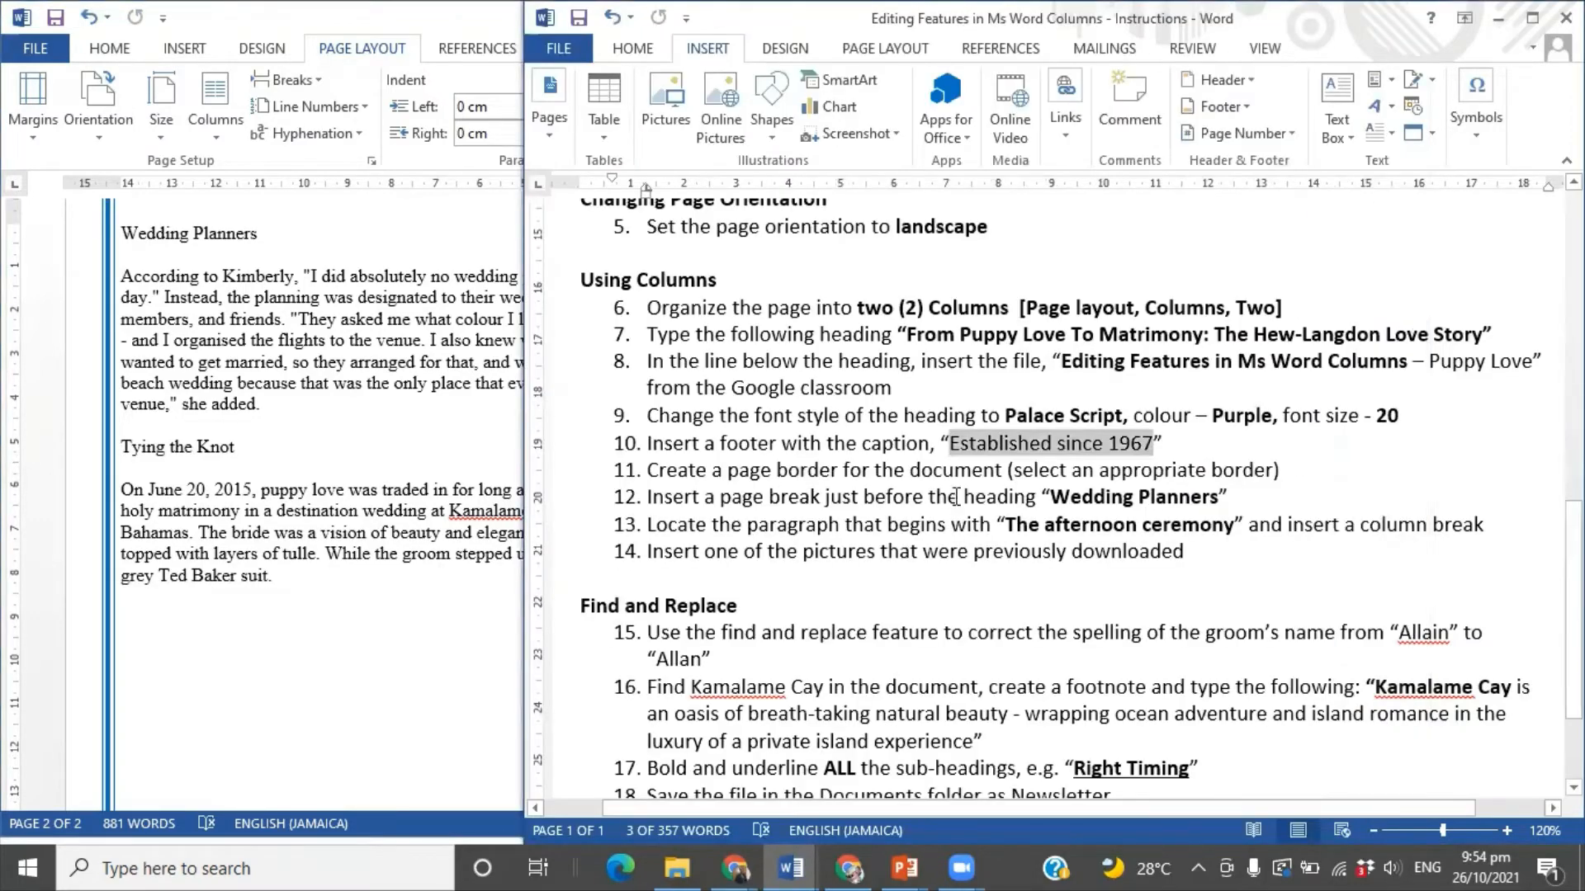
pyautogui.scroll(-1, 1003, 489)
pyautogui.scroll(-1, 788, 512)
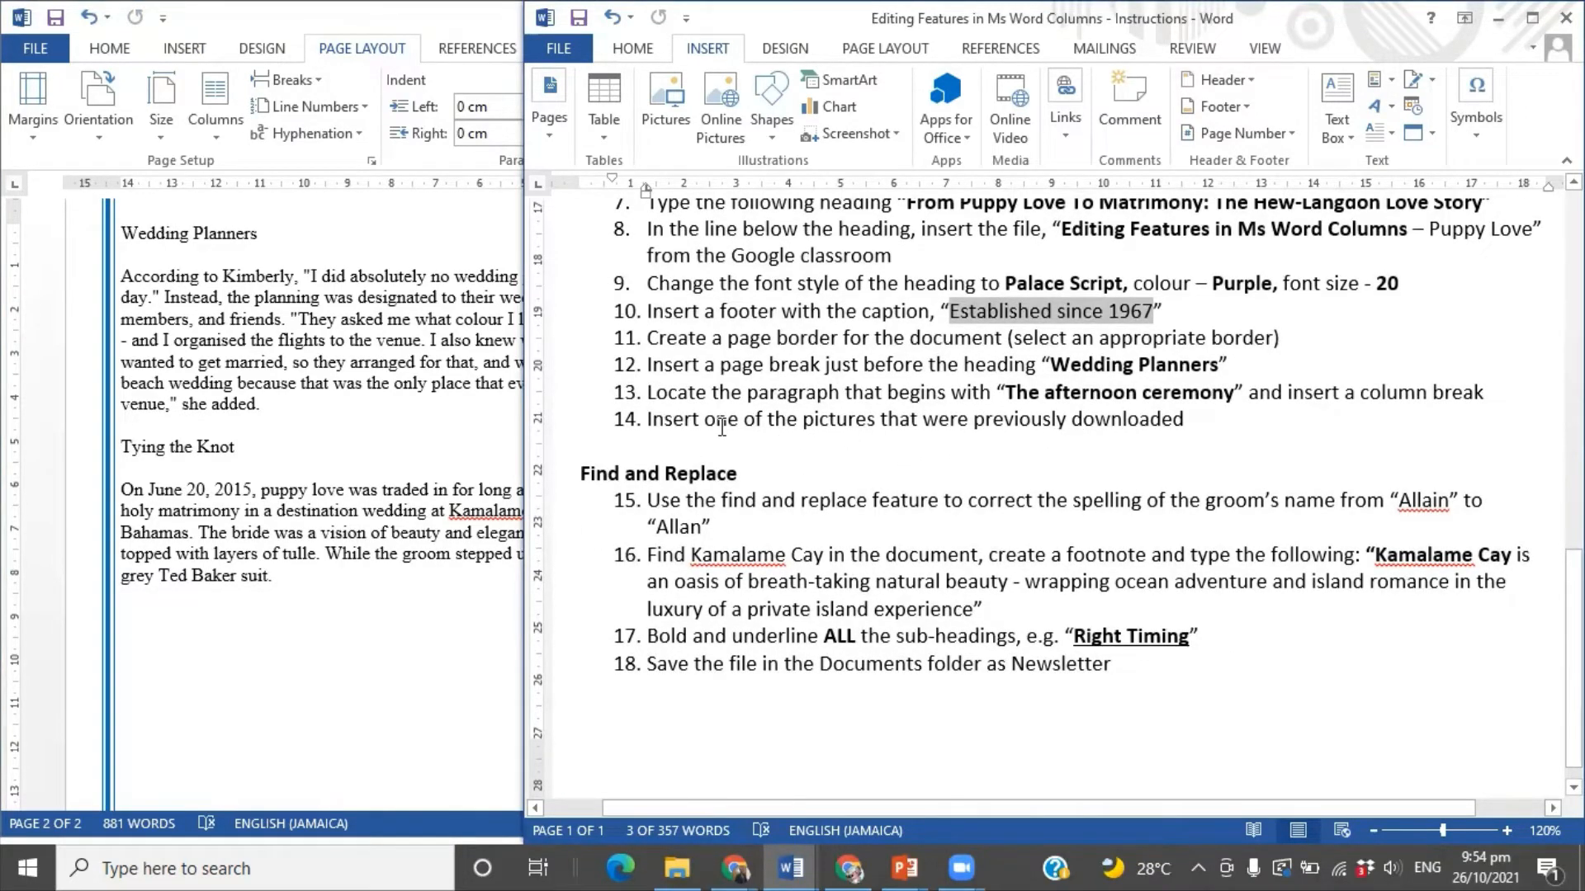
pyautogui.click(424, 540)
pyautogui.scroll(-5, 247, 572)
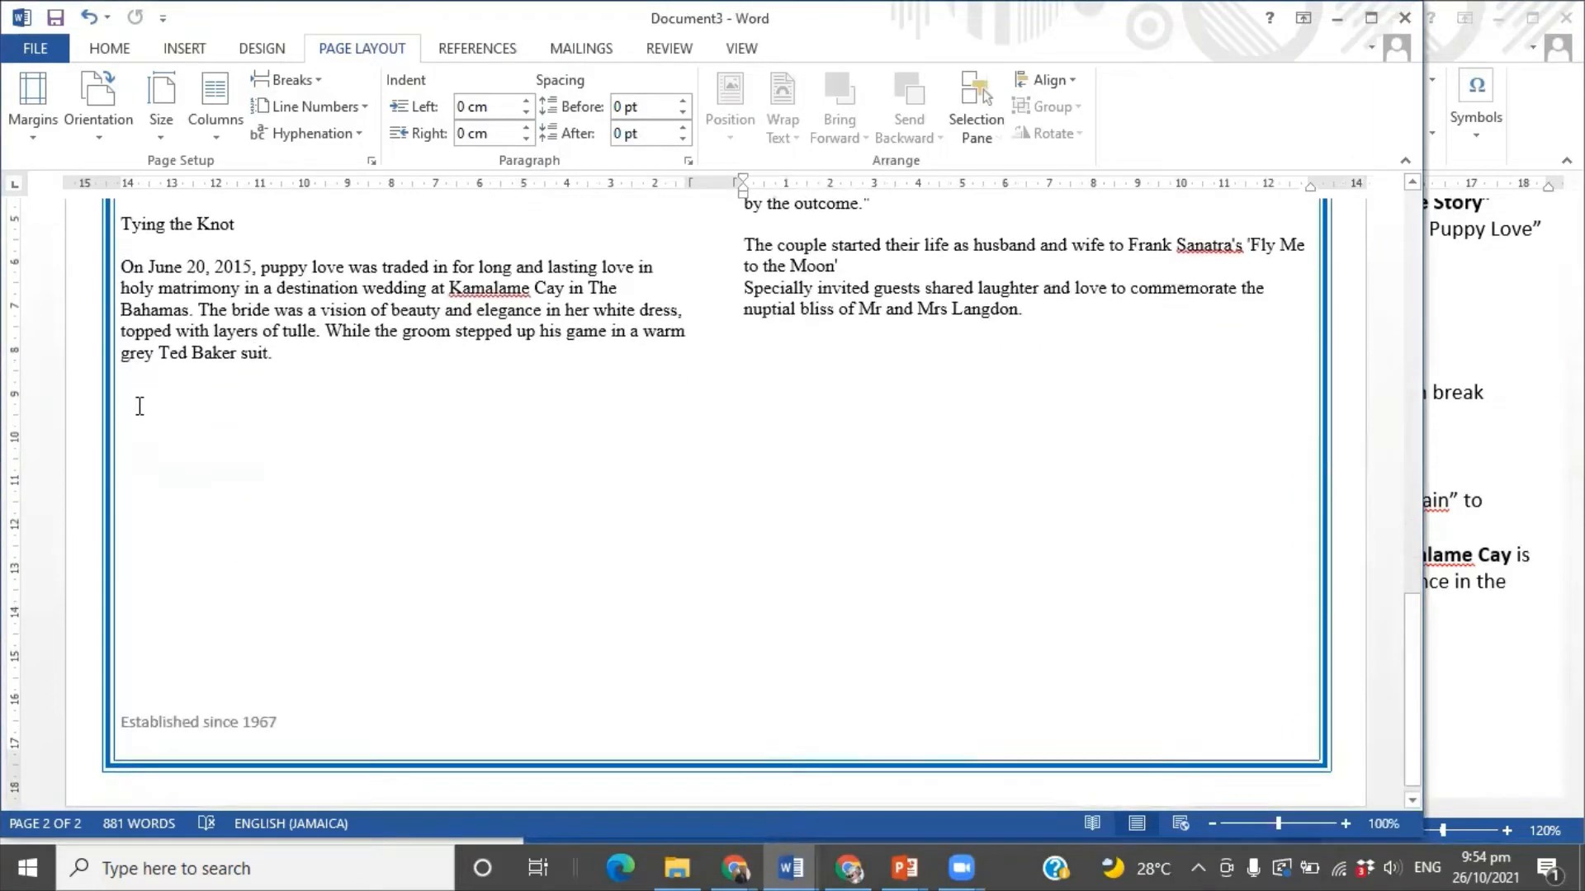
pyautogui.click(299, 355)
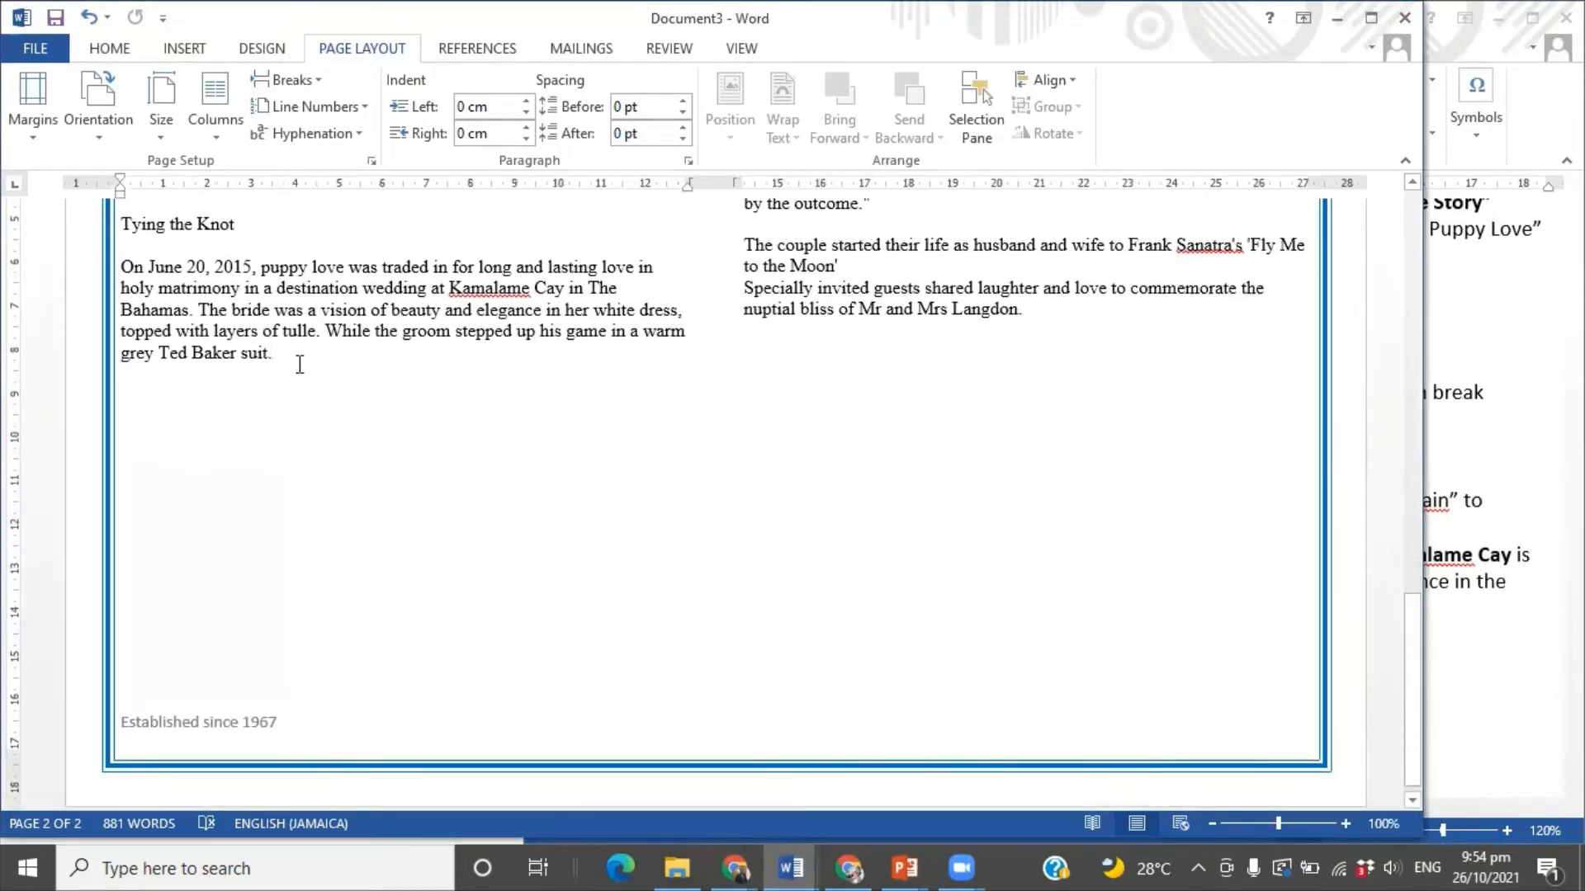
pyautogui.press('Return')
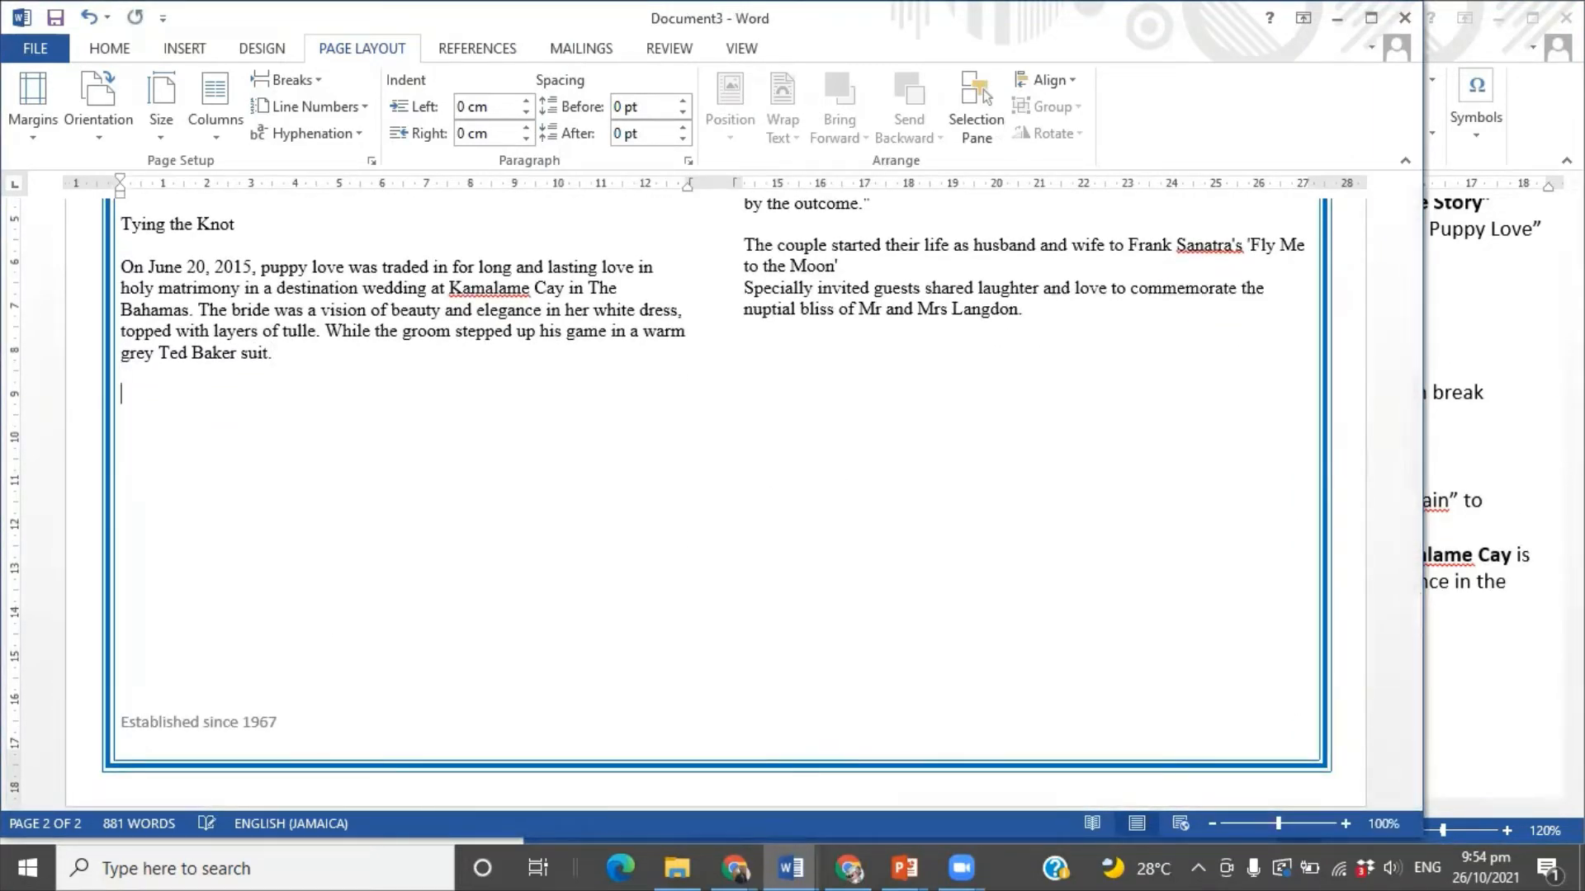
# - Insert the picture "Wedding 1" from the Downloads folder below the "Tying the Knot" text and check the resulting pages
pyautogui.click(182, 50)
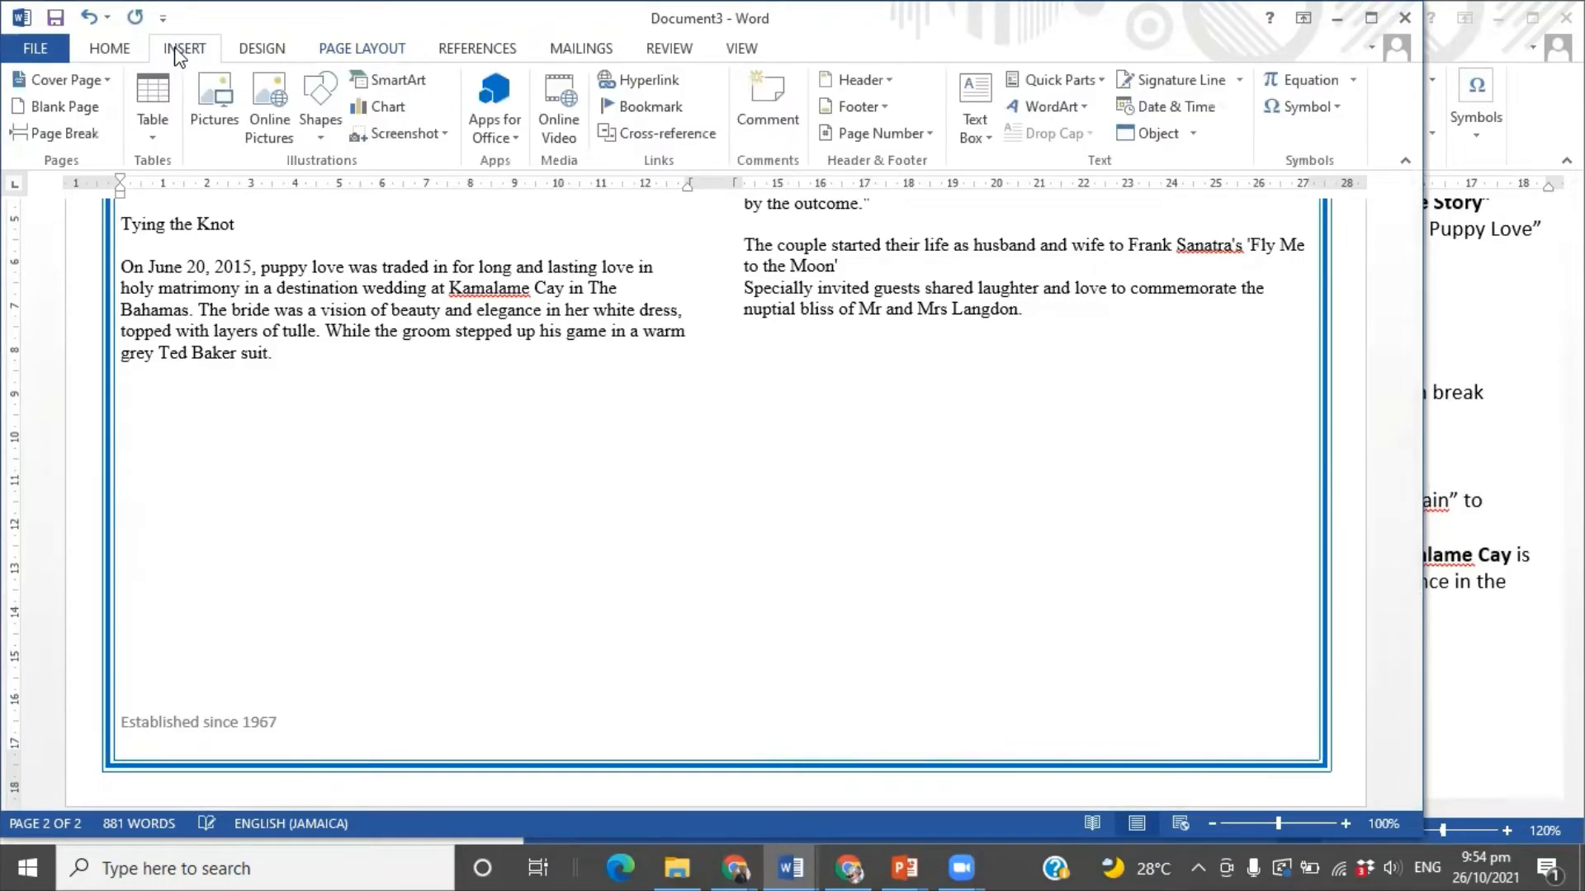
pyautogui.click(206, 114)
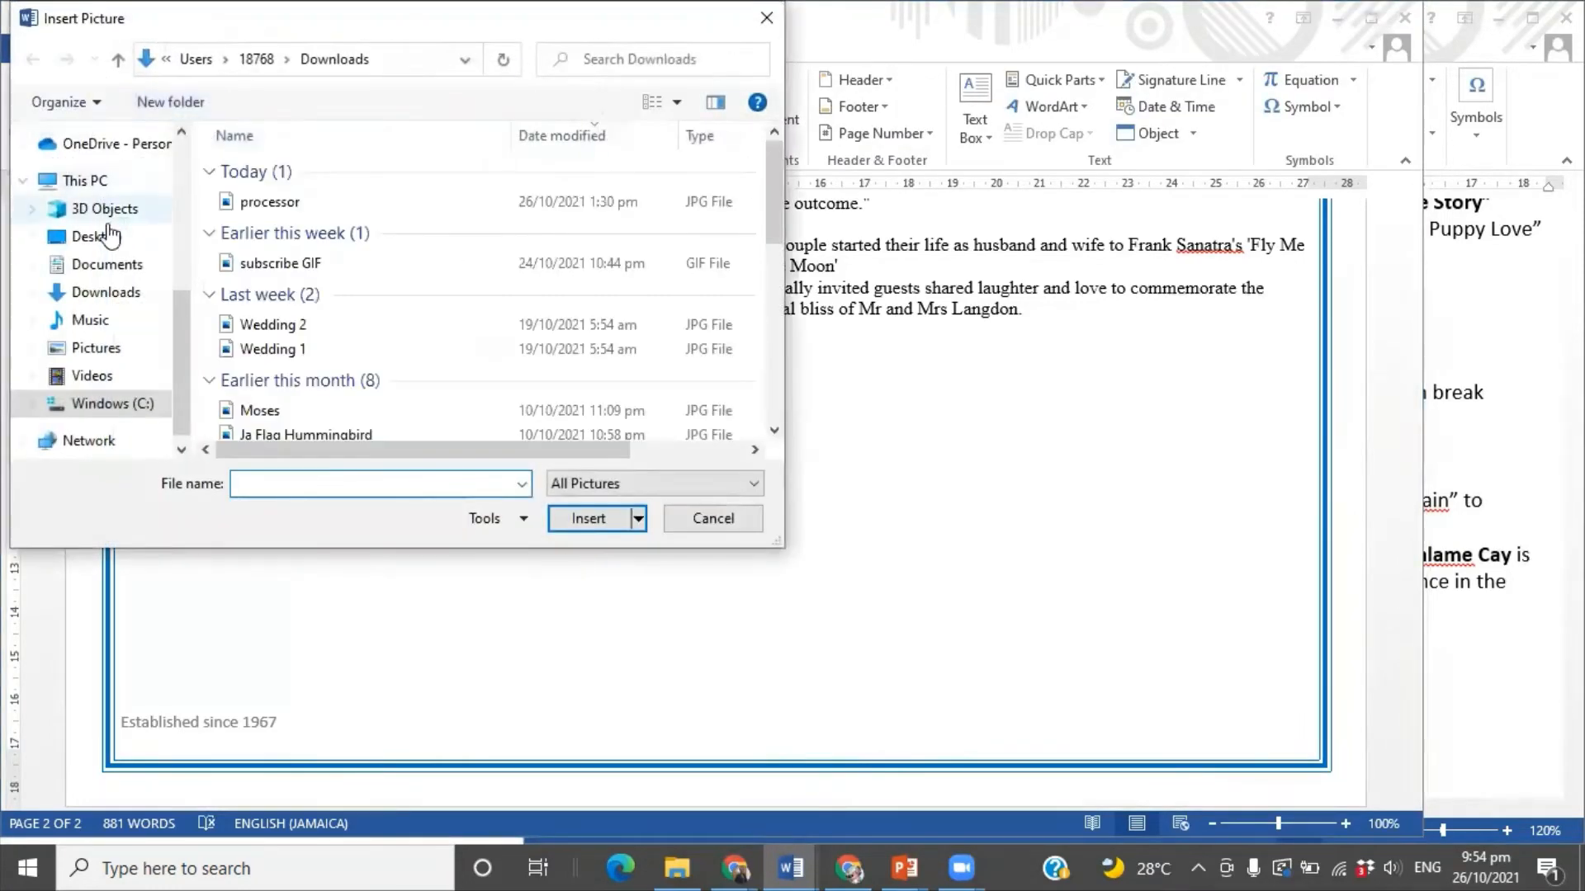
pyautogui.click(298, 353)
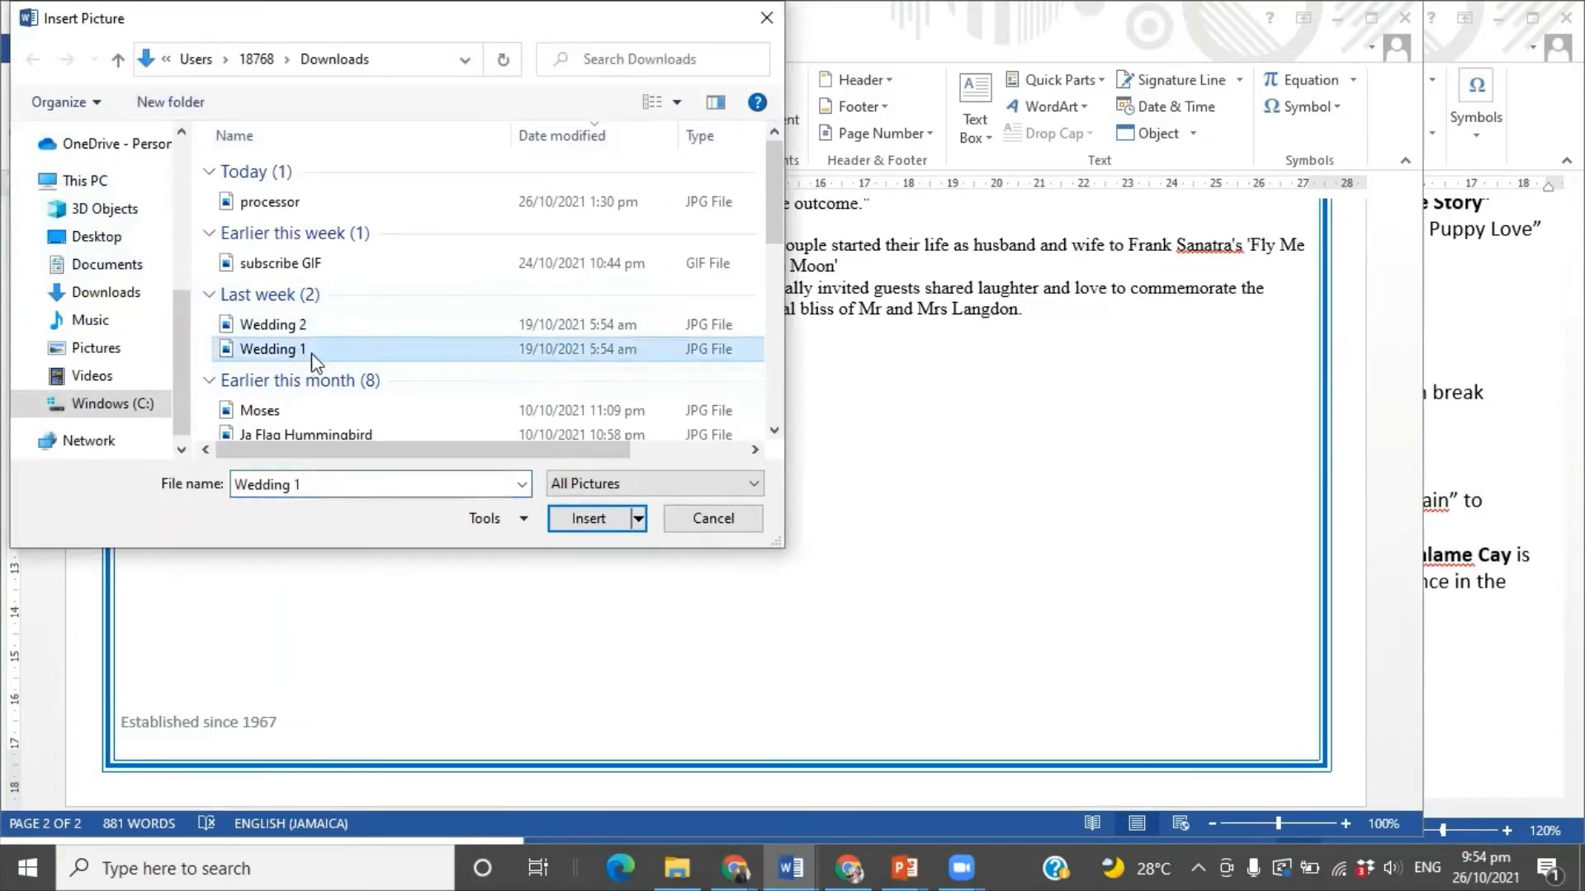
pyautogui.doubleClick(310, 353)
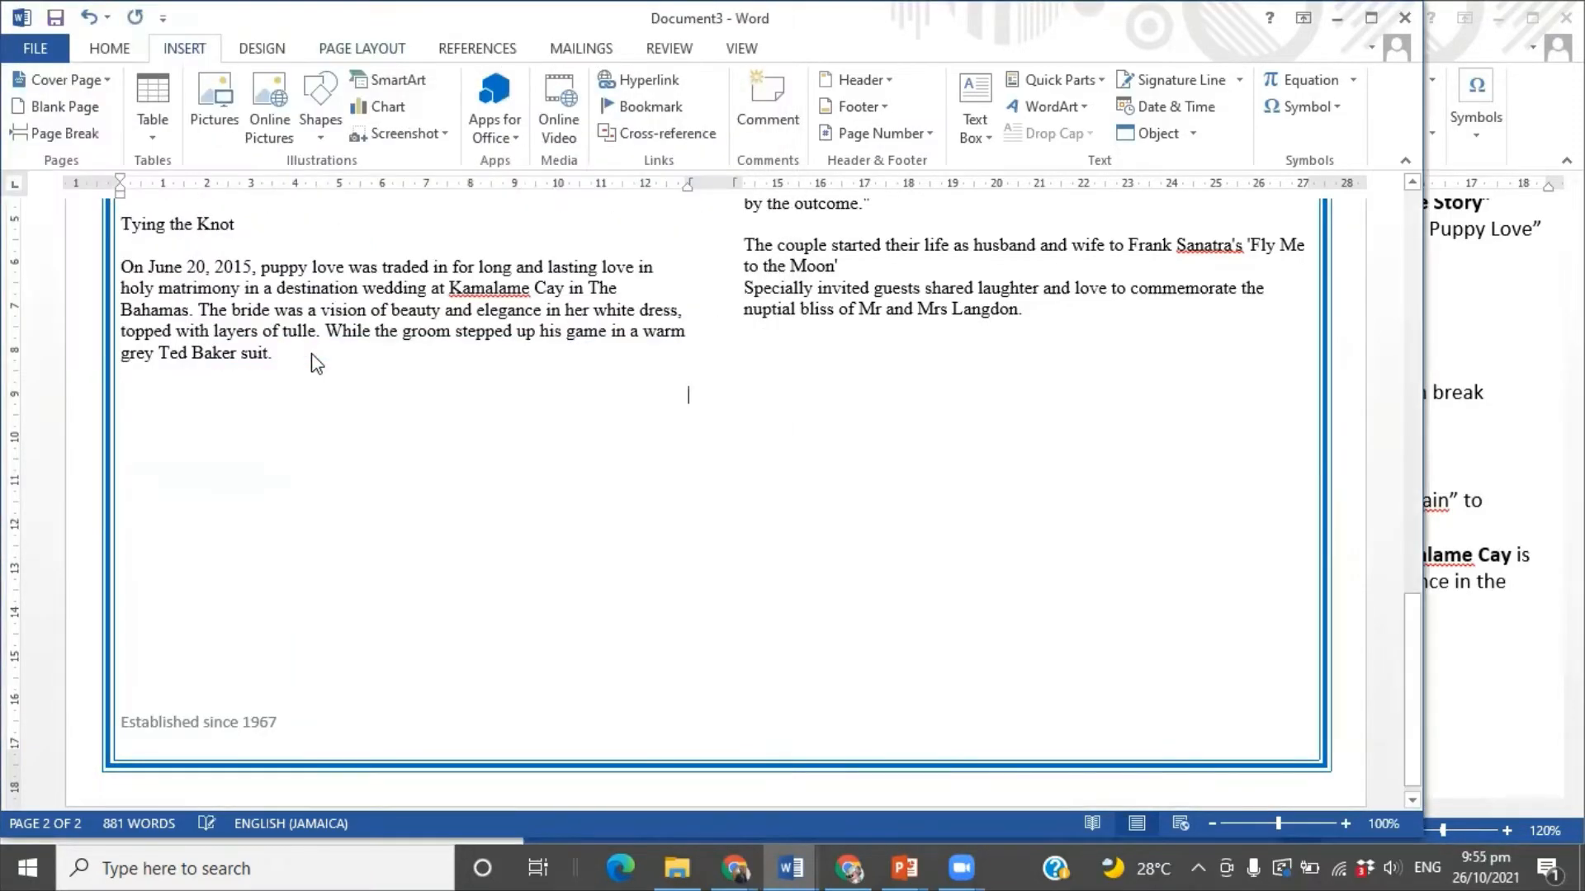
pyautogui.scroll(-3, 820, 508)
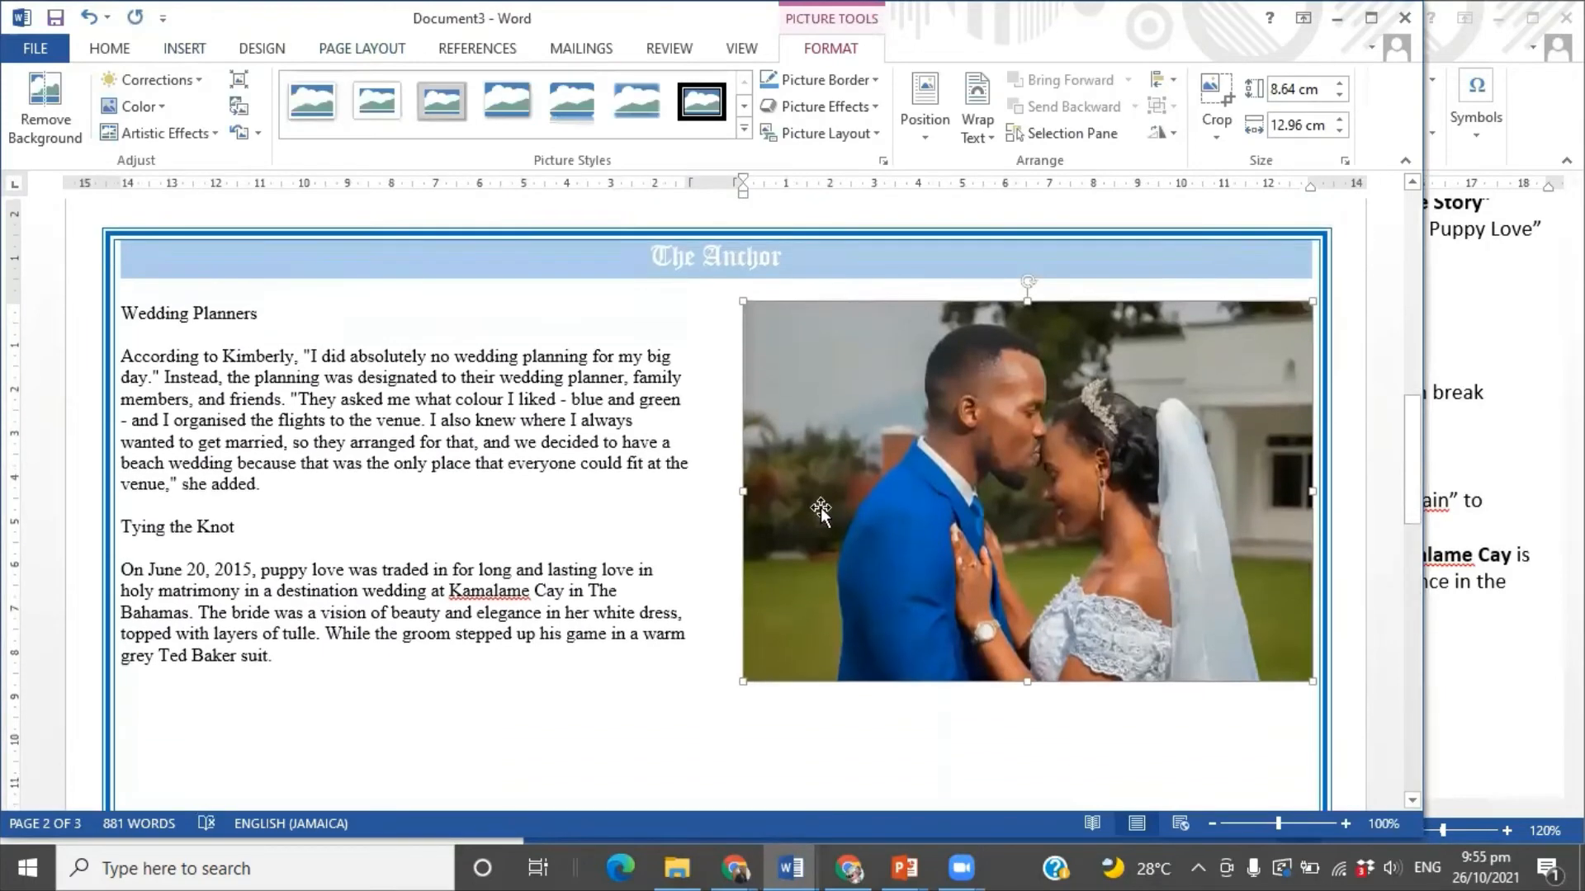
pyautogui.scroll(-15, 821, 507)
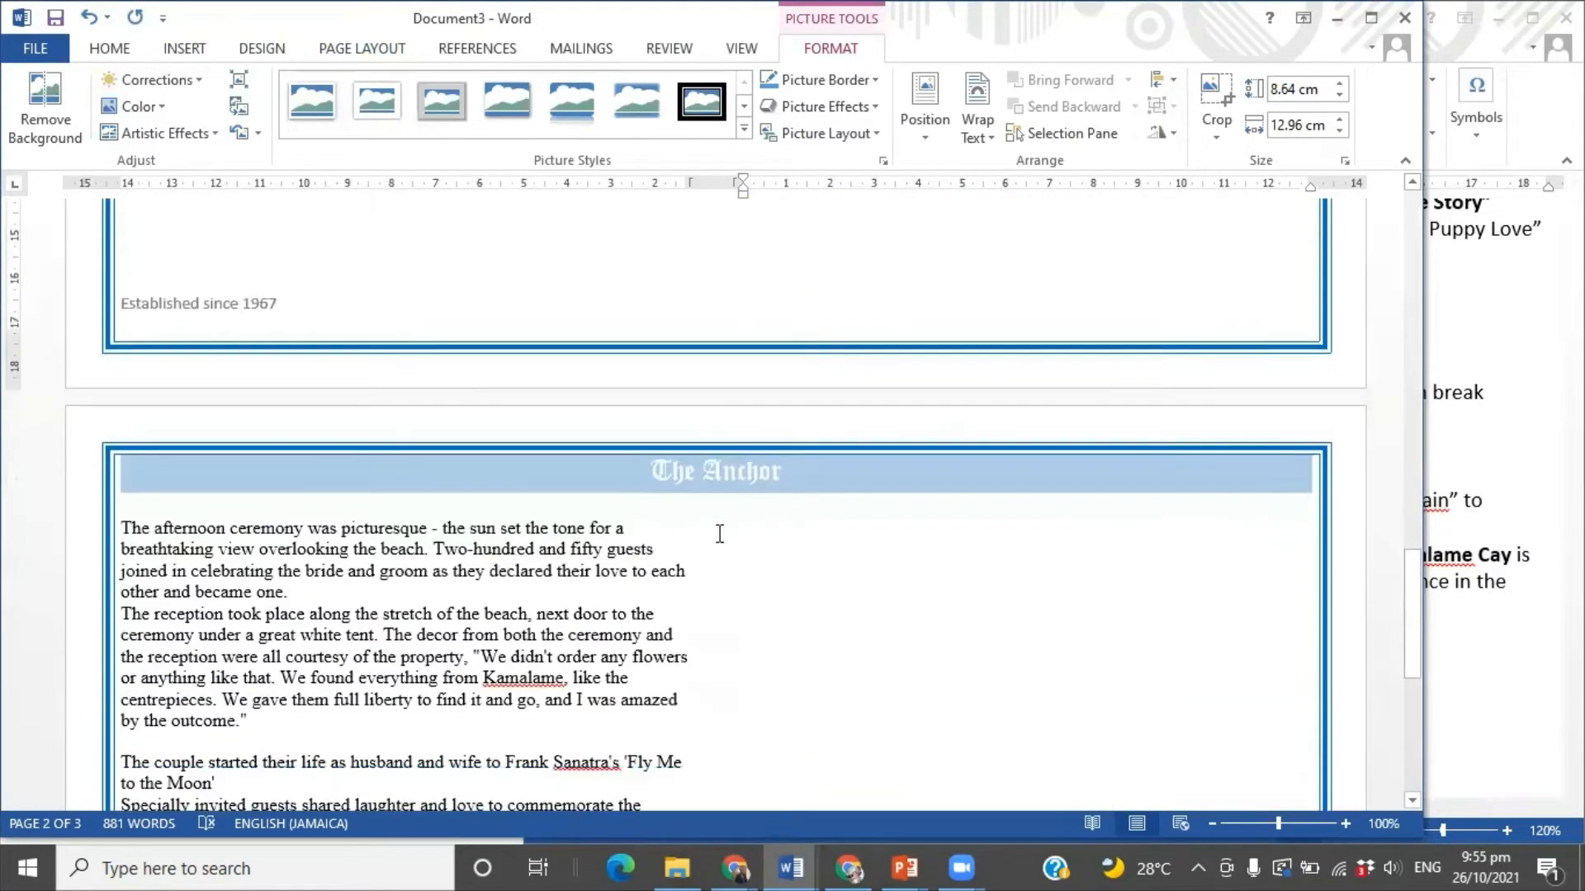
pyautogui.scroll(12, 467, 557)
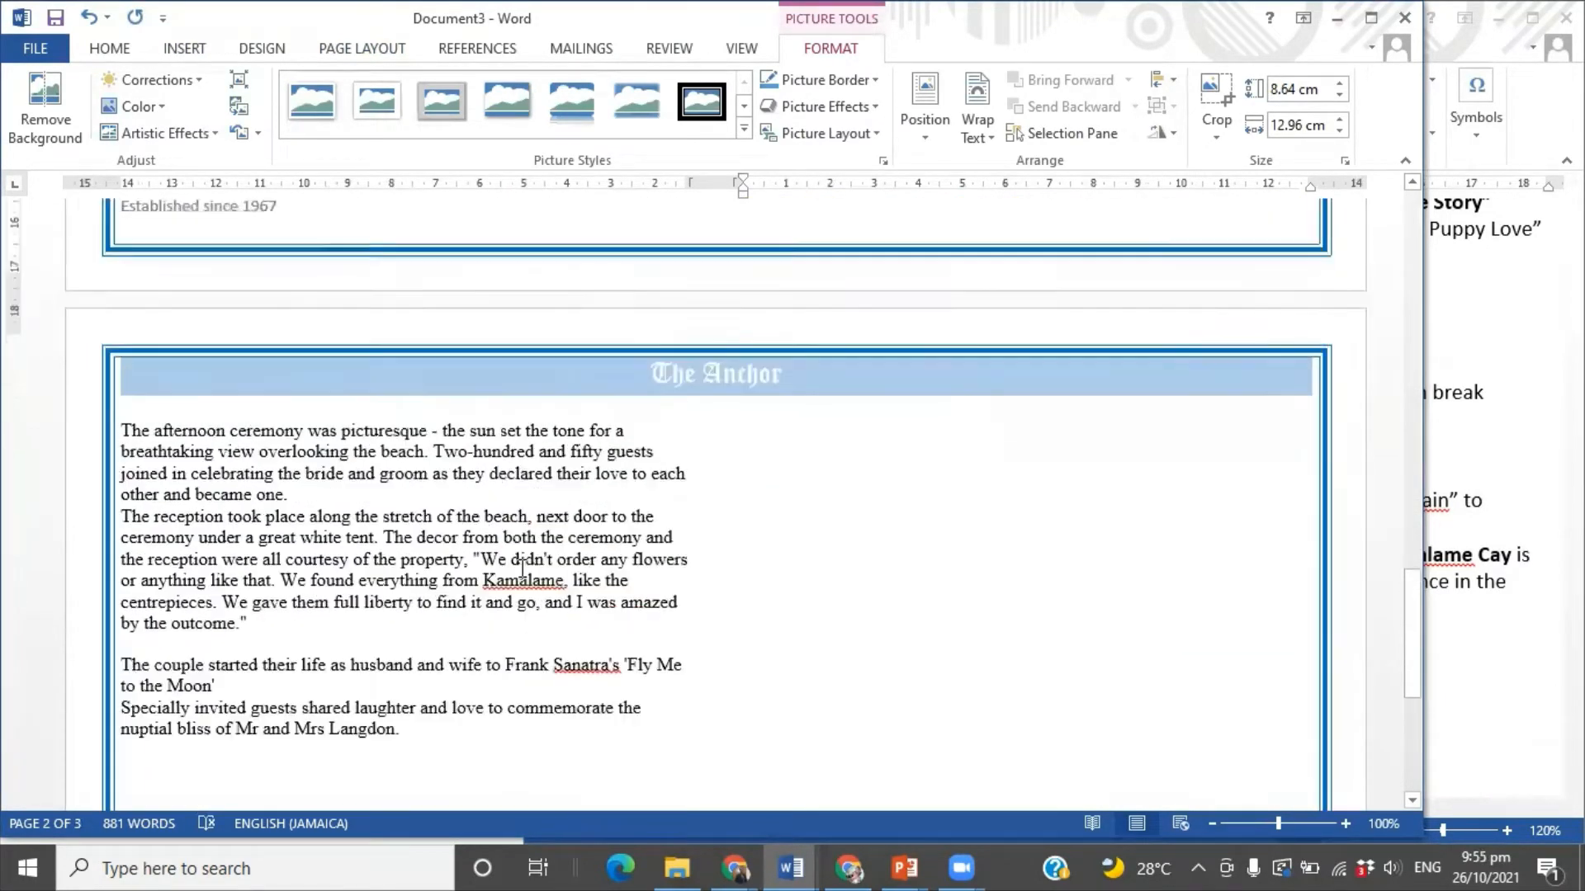
pyautogui.scroll(5, 672, 538)
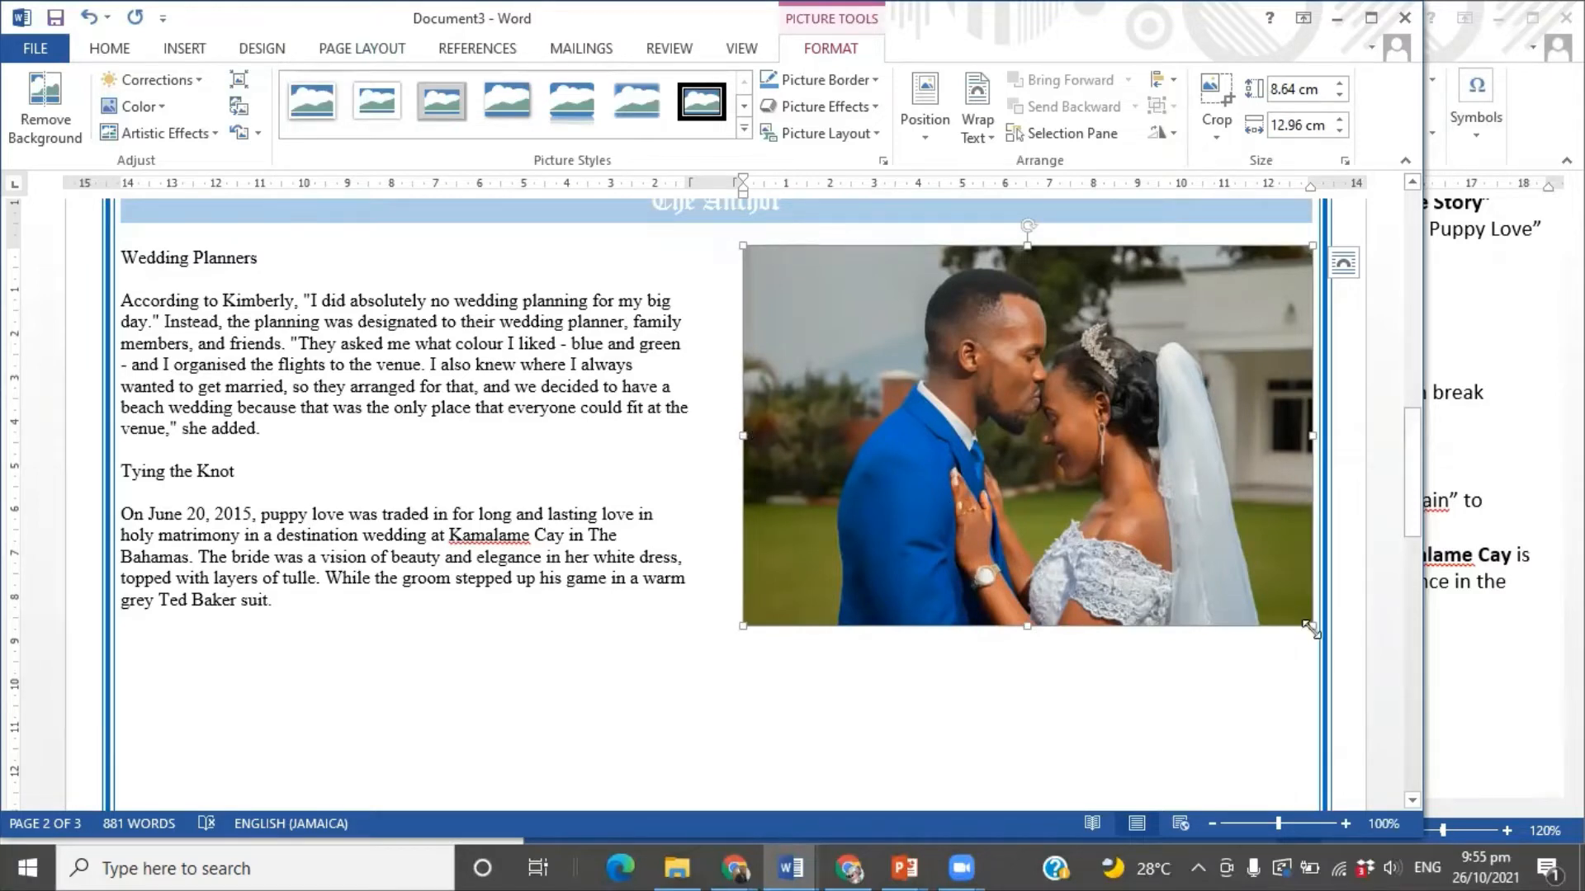
# - Shrink the wedding picture to about 6.44 × 9.66 cm and apply the Reflected Rounded Rectangle picture style
pyautogui.moveTo(1311, 627); pyautogui.dragTo(1180, 515)
pyautogui.scroll(-3, 647, 675)
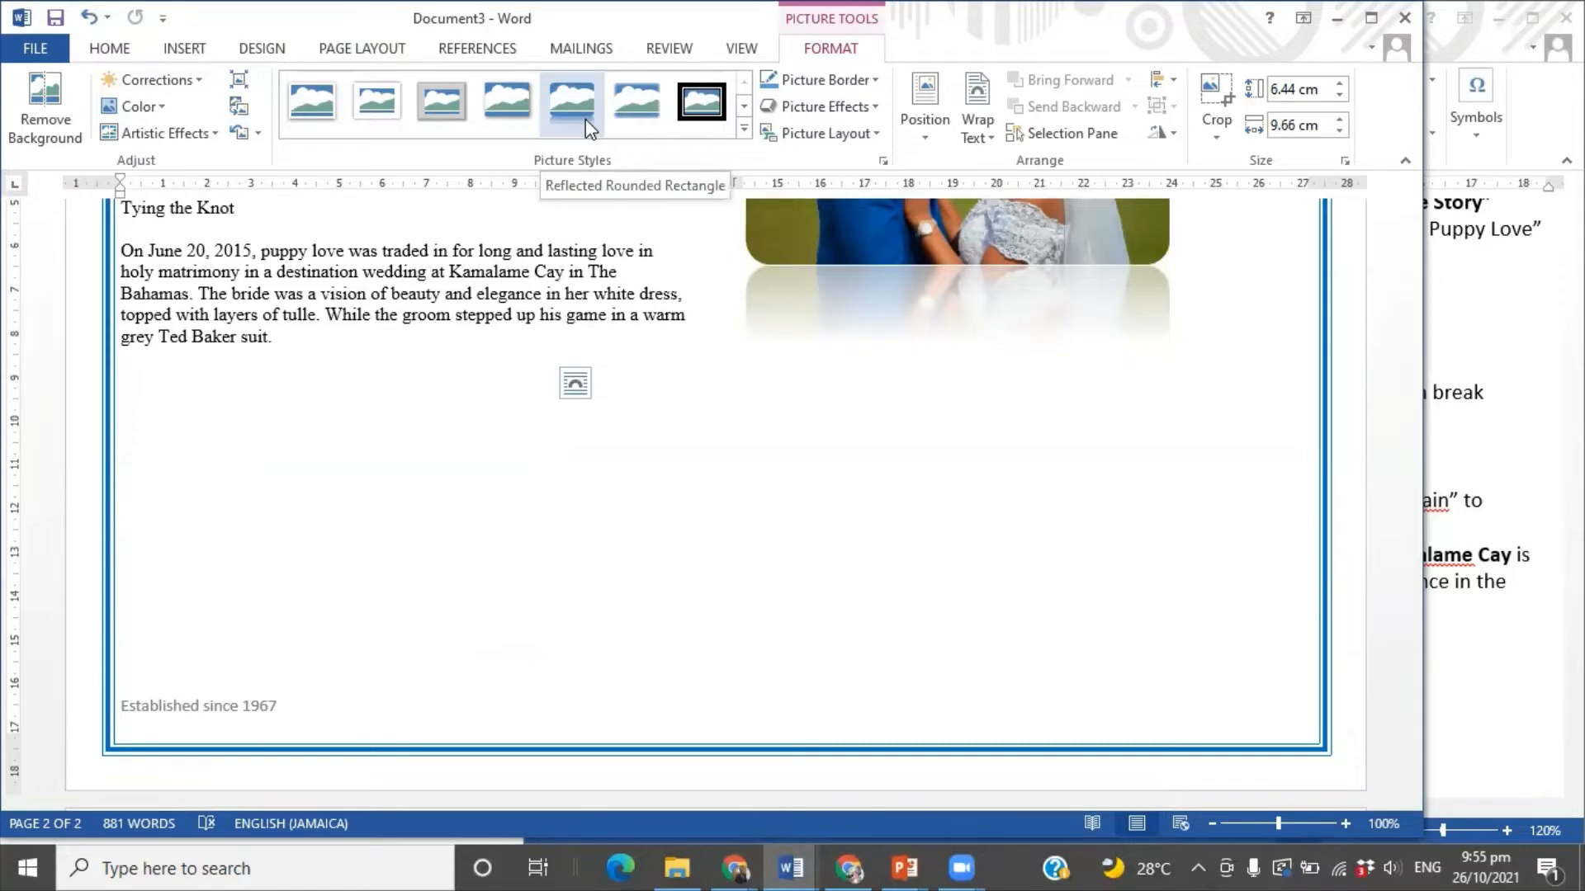
pyautogui.click(586, 119)
pyautogui.scroll(8, 1250, 523)
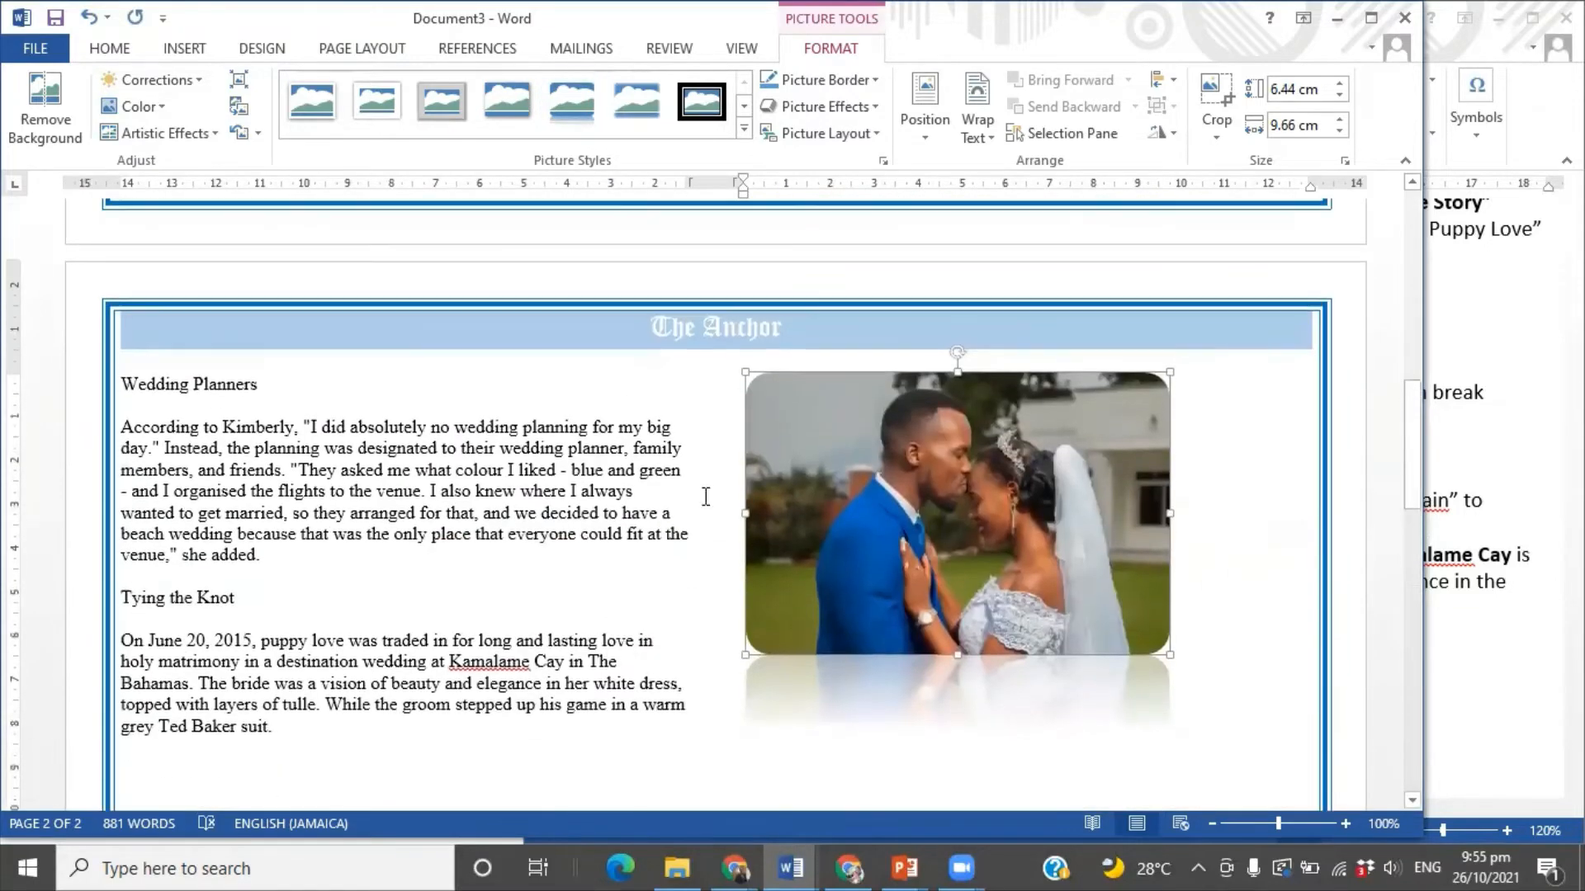
# - Reduce the wedding picture to about 5.32 × 7.97 cm so it fits below the "Tying the Knot" text
pyautogui.scroll(-3, 705, 496)
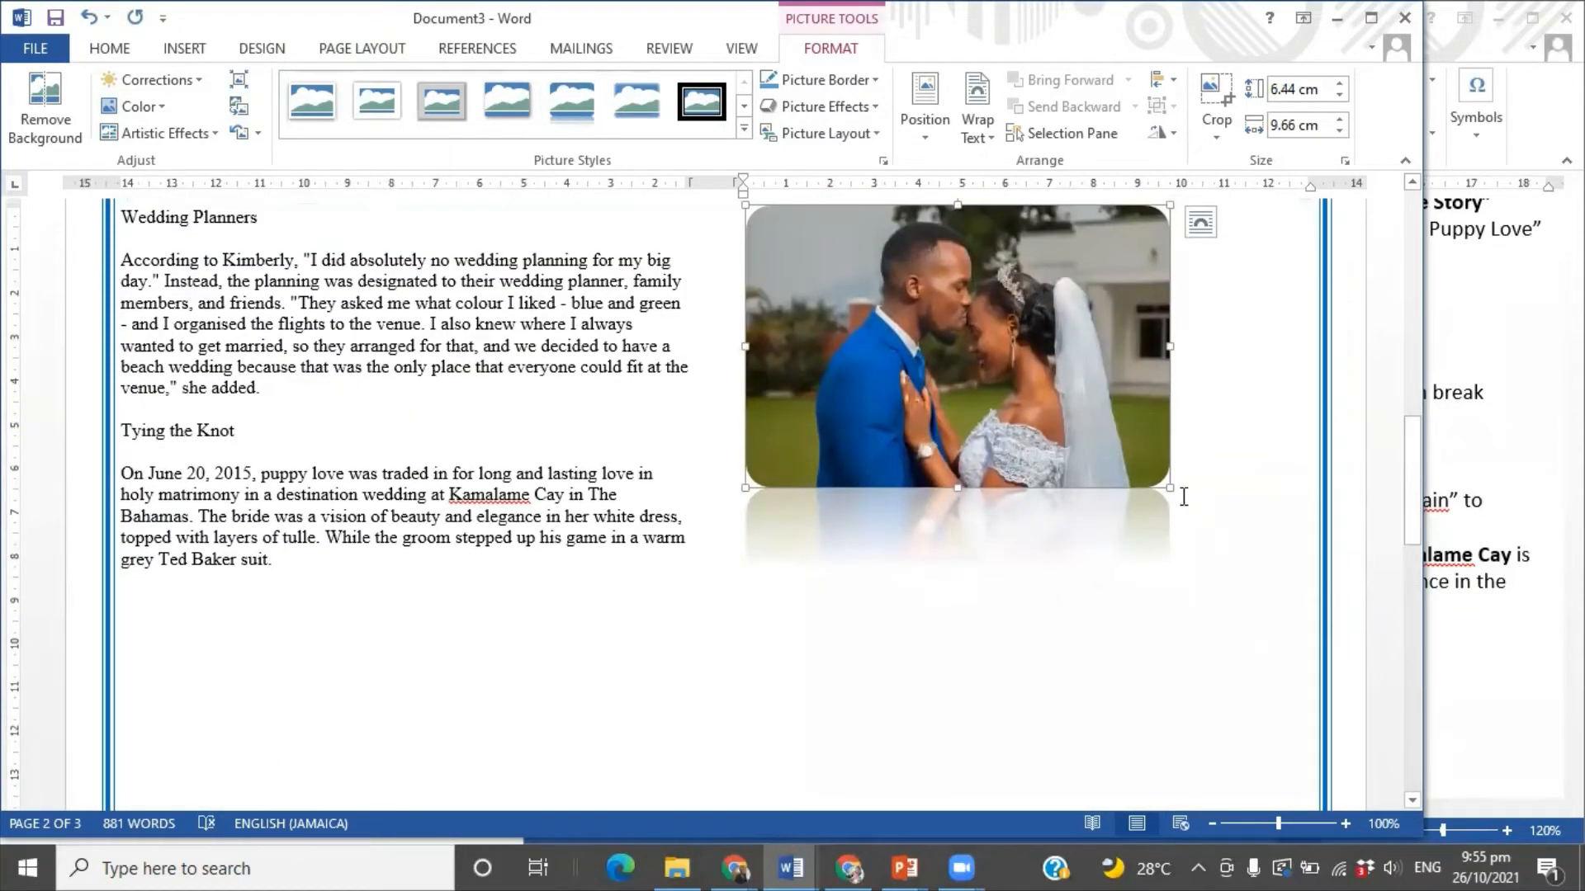
pyautogui.hotkey('ctrl', 'z')
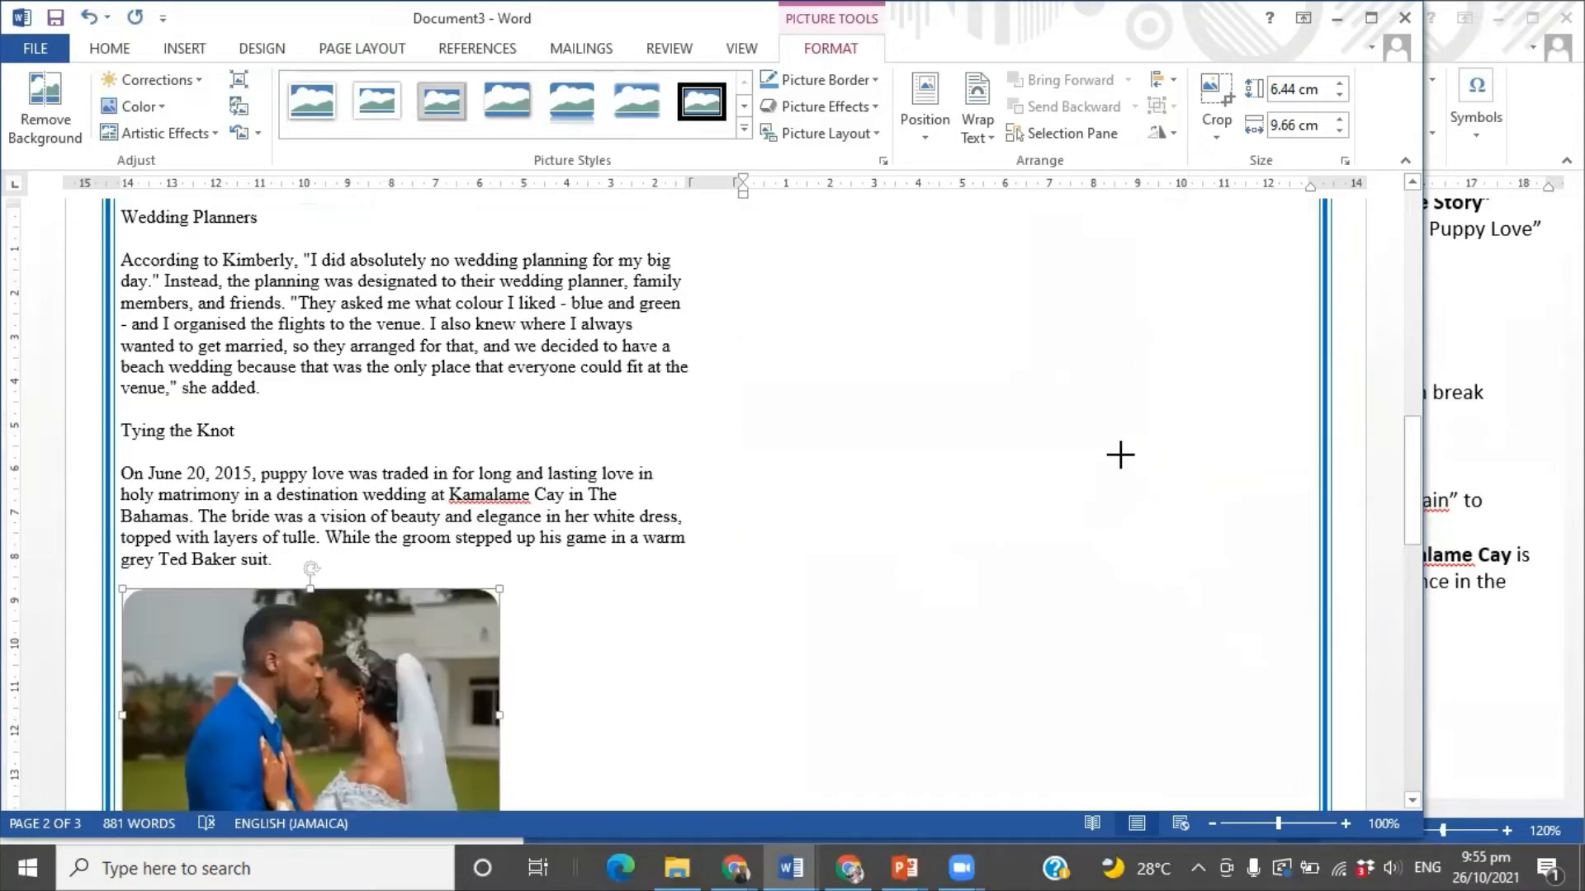
pyautogui.hotkey('ctrl', 'y')
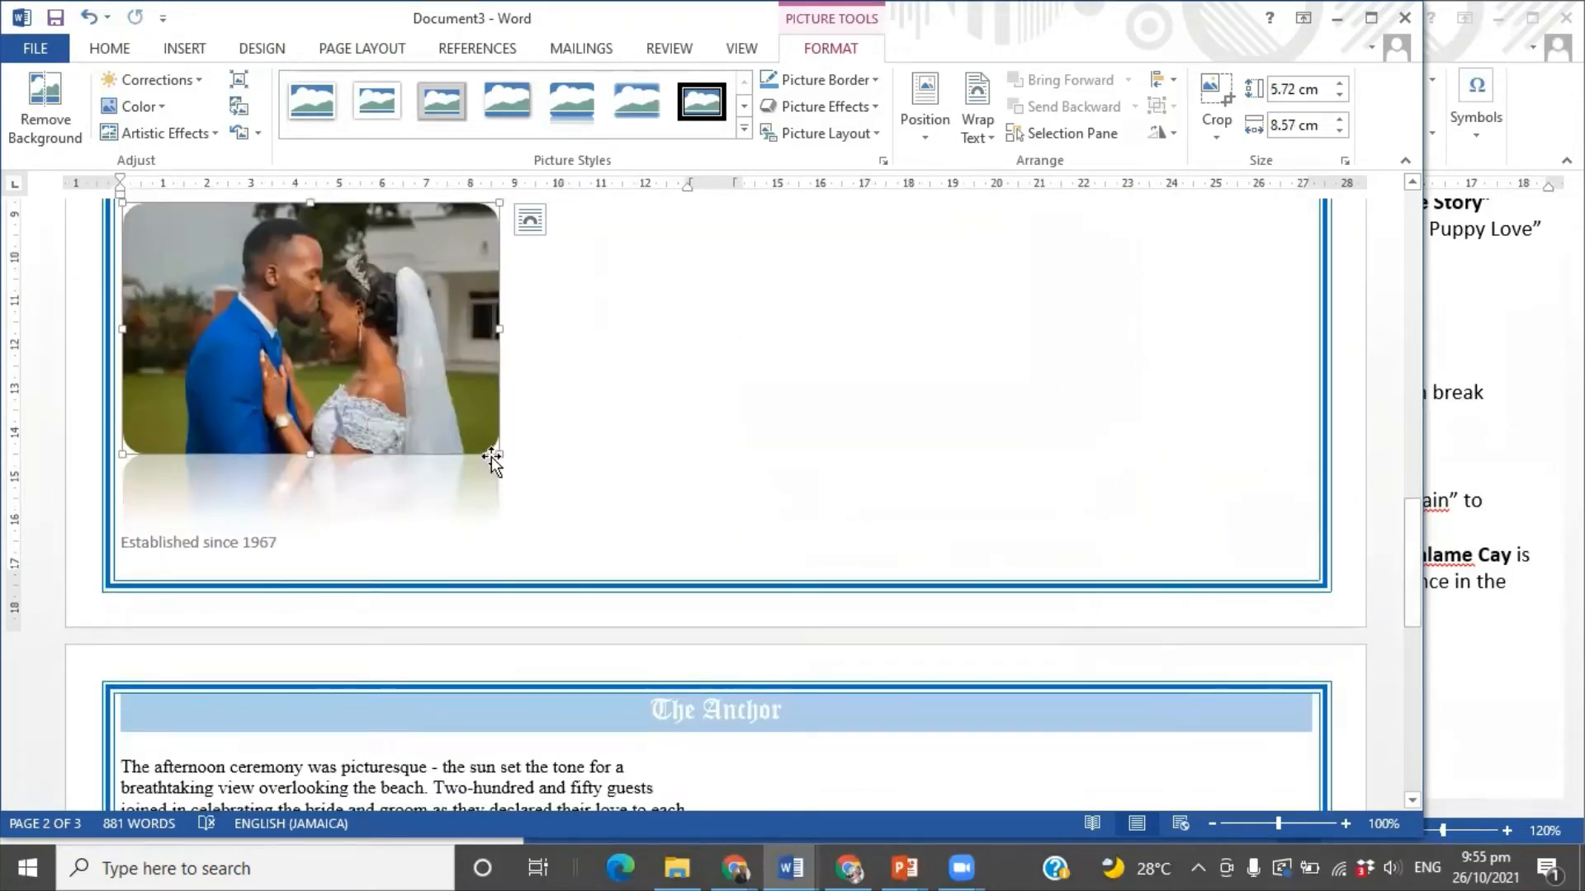
pyautogui.moveTo(492, 458); pyautogui.dragTo(466, 436)
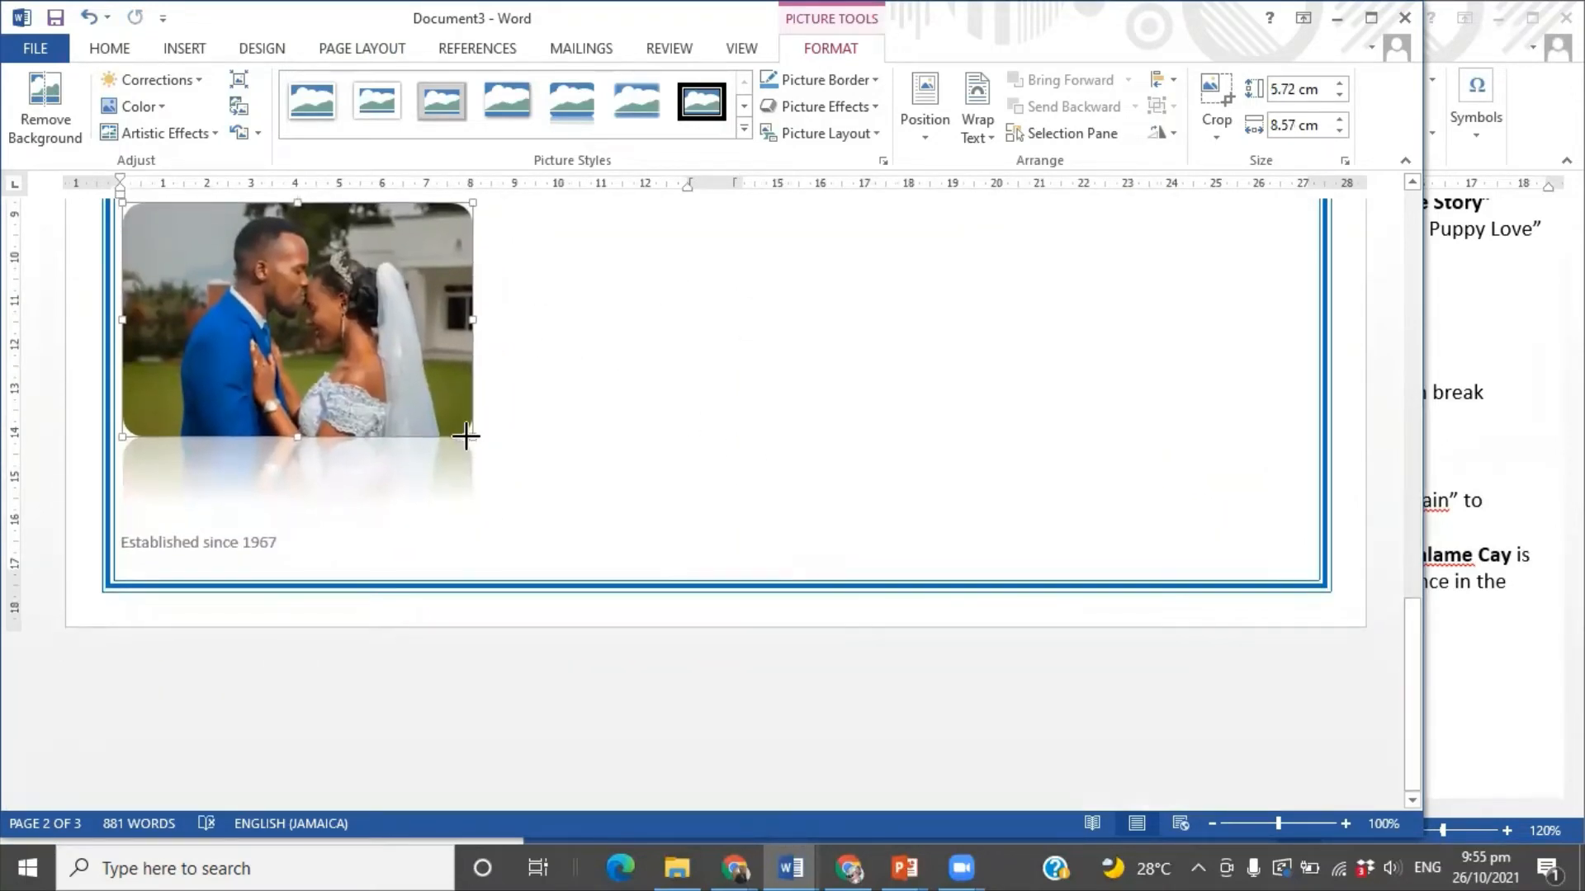
pyautogui.scroll(9, 870, 566)
pyautogui.scroll(-4, 837, 578)
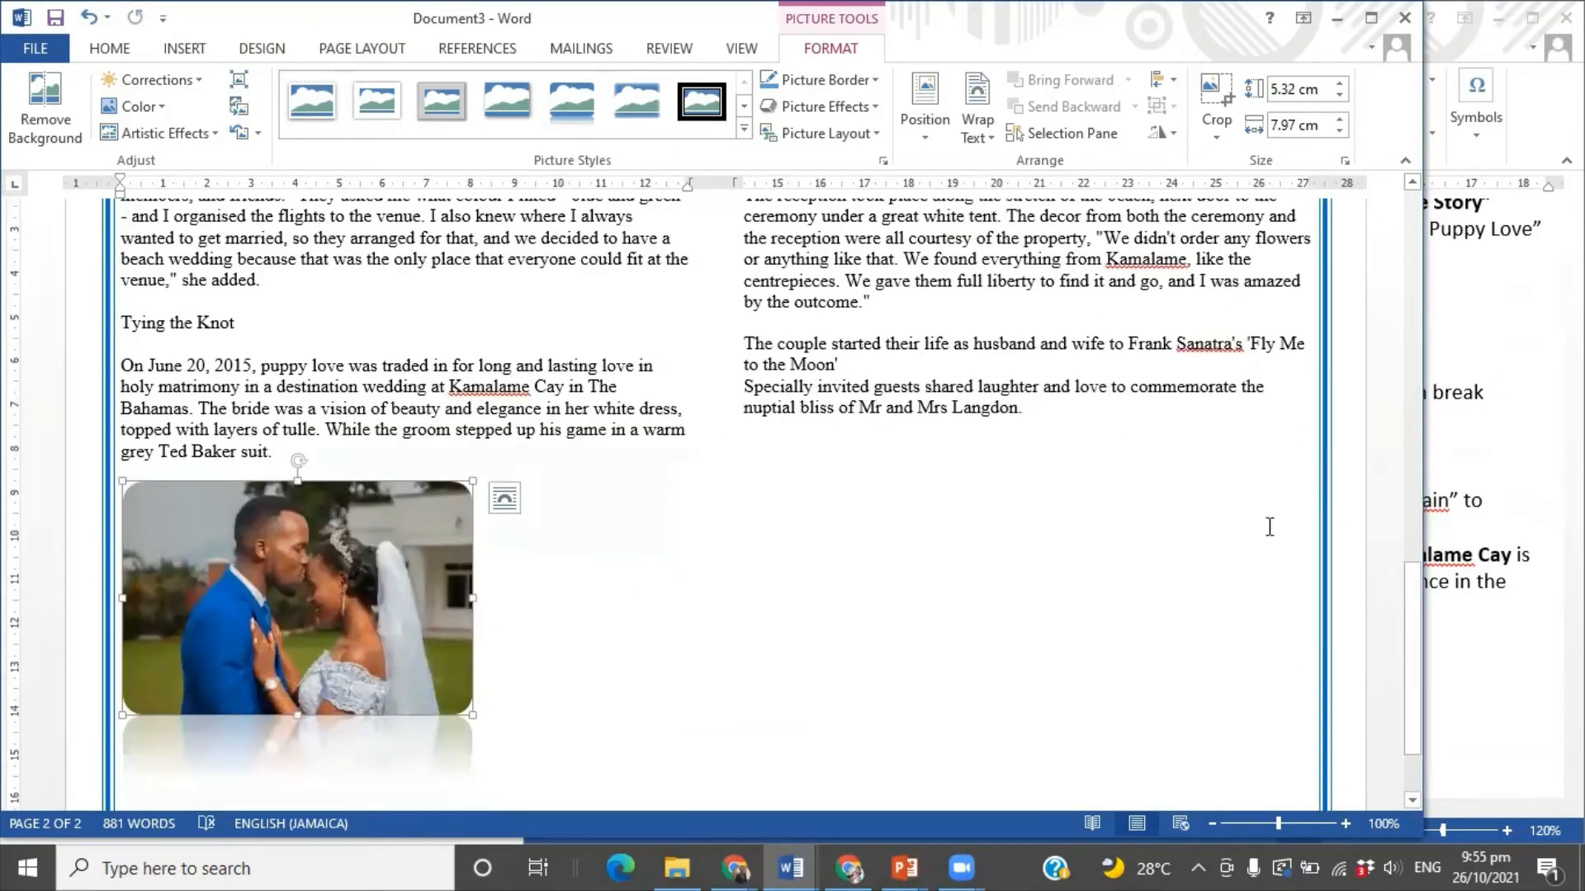
# - Consult the find-and-replace instruction for correcting the groom's name and return to the newsletter's second page
pyautogui.click(1531, 446)
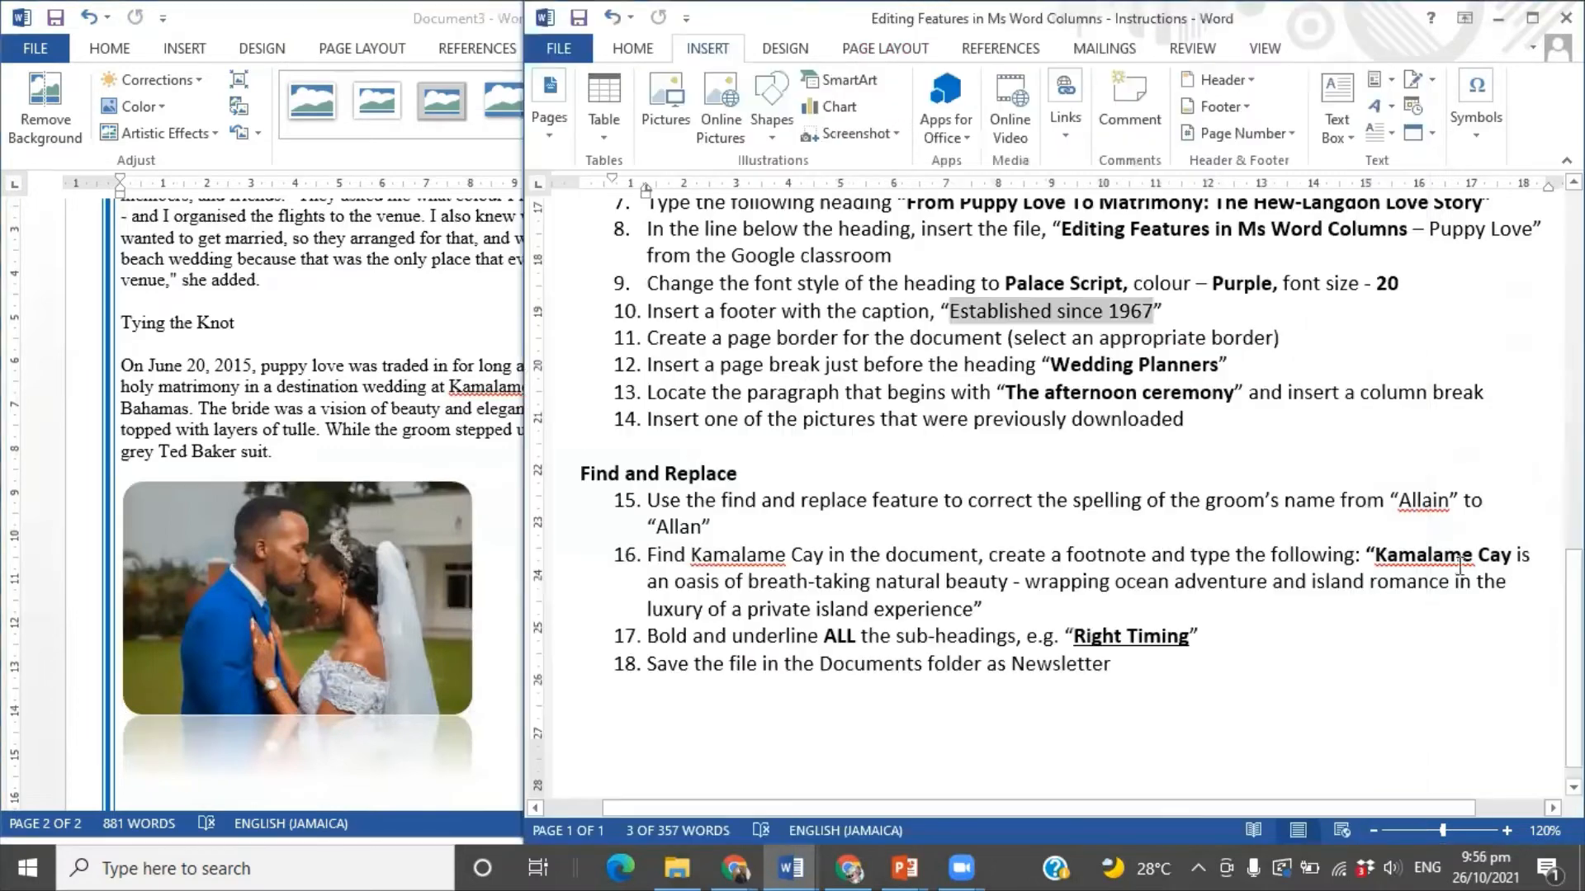
pyautogui.scroll(-1, 983, 429)
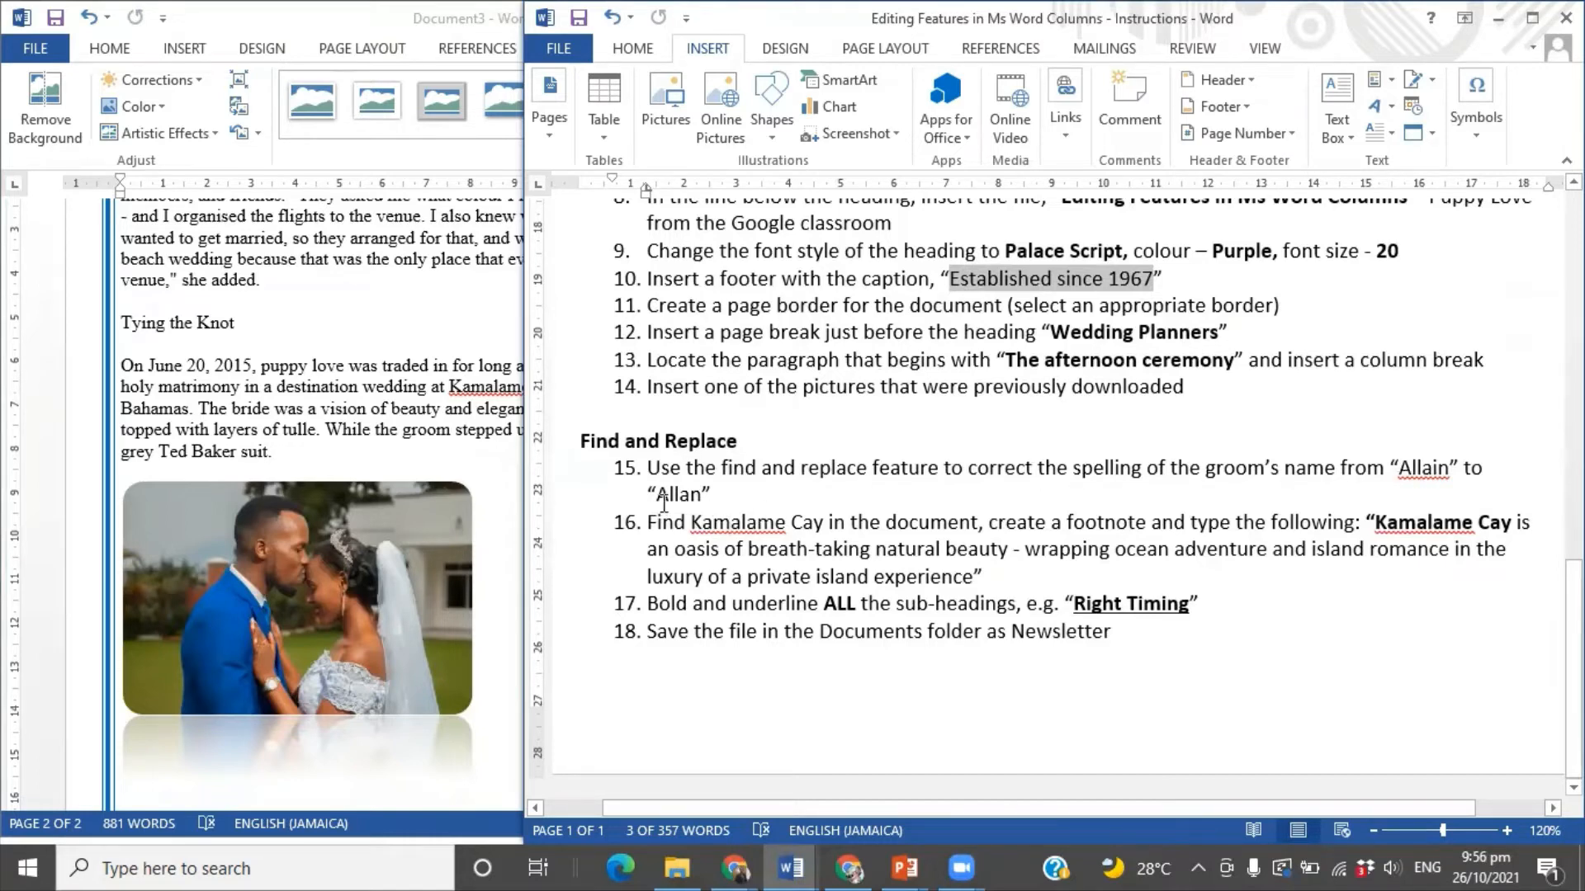
pyautogui.click(457, 345)
pyautogui.scroll(3, 981, 559)
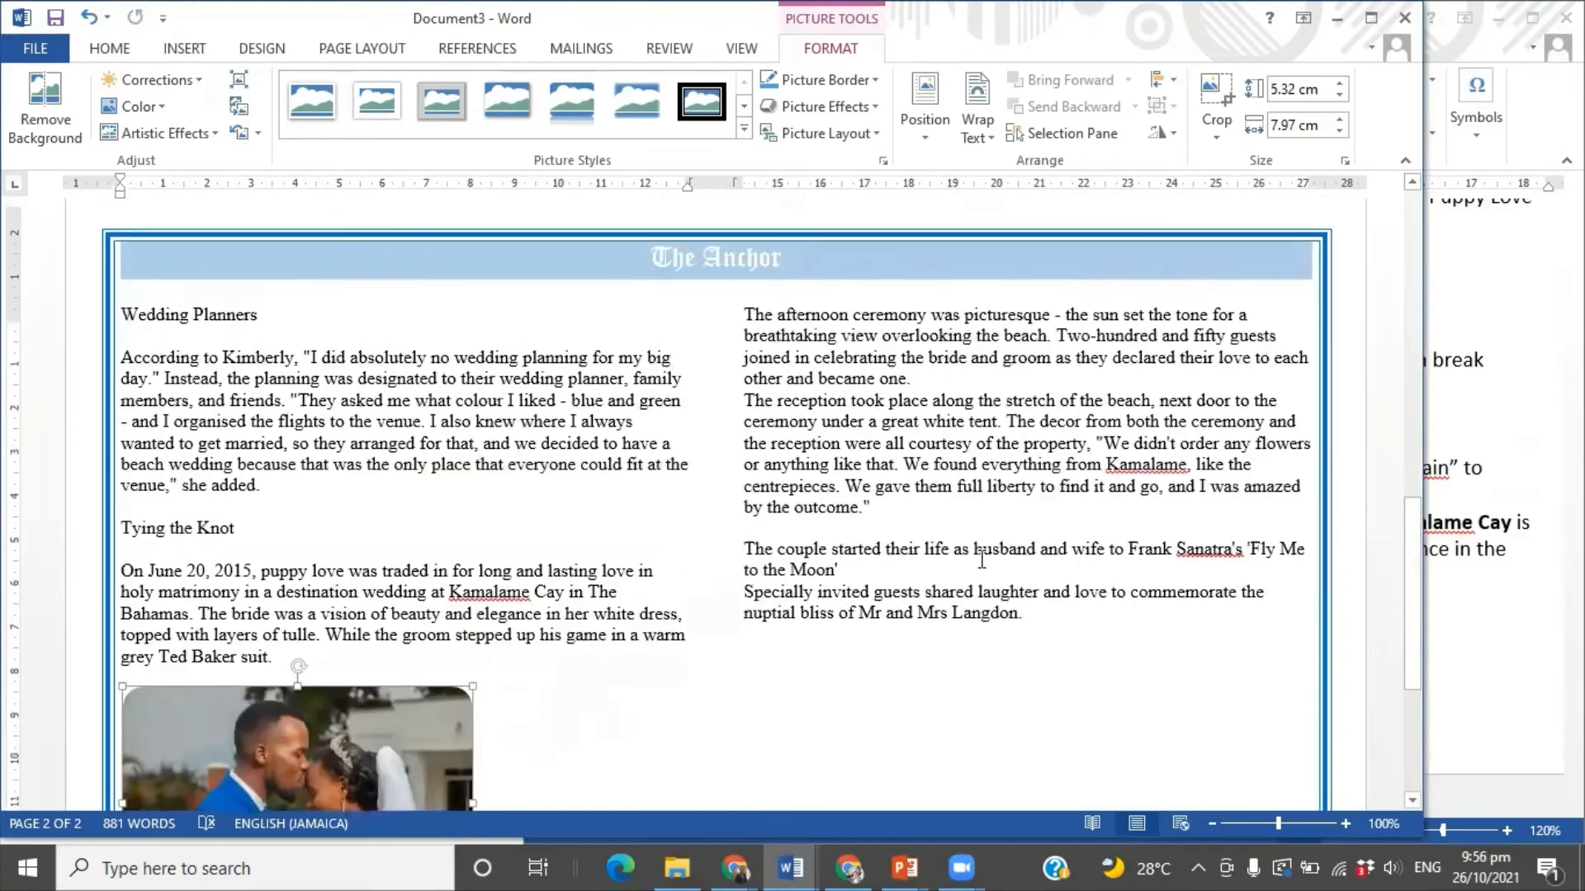
# - Search the newsletter for the misspelled groom's first name given in the find-and-replace instruction
pyautogui.scroll(11, 981, 560)
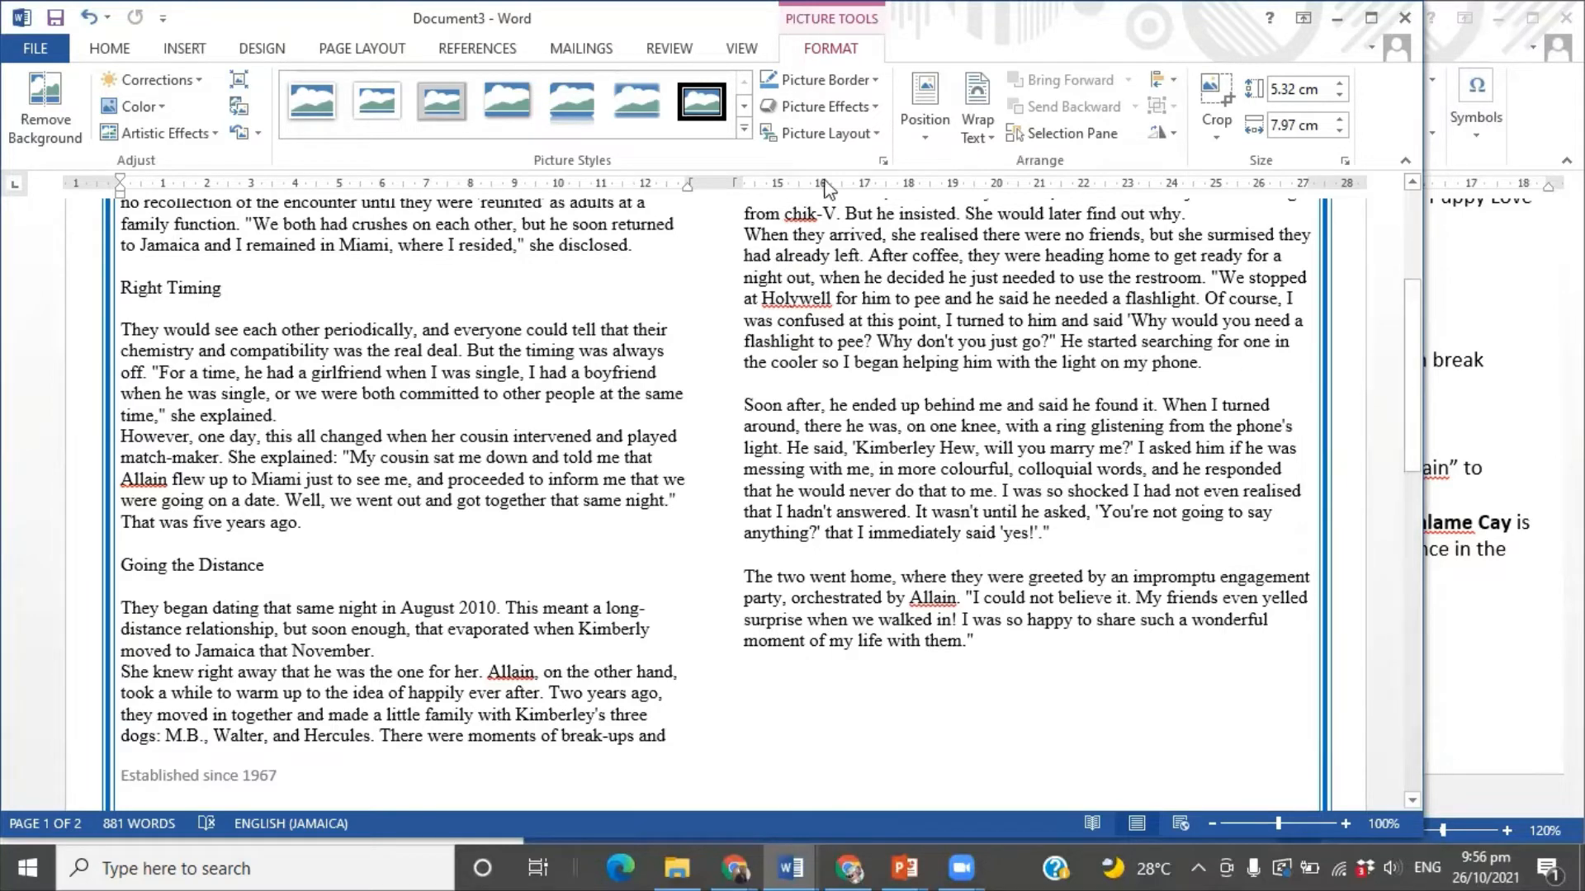
pyautogui.click(109, 47)
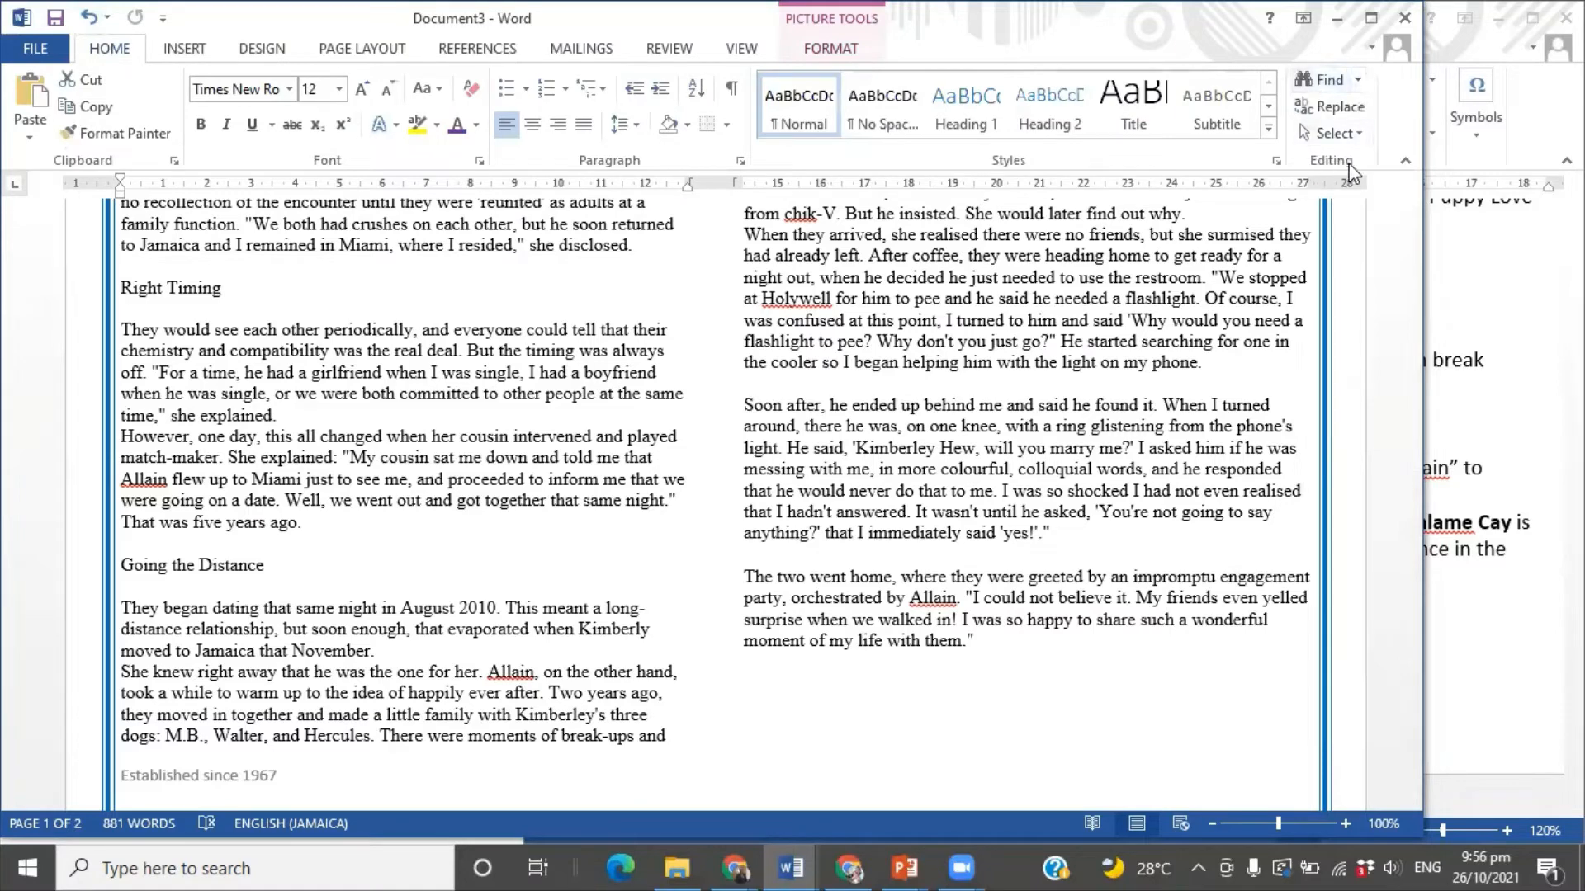
pyautogui.click(1326, 87)
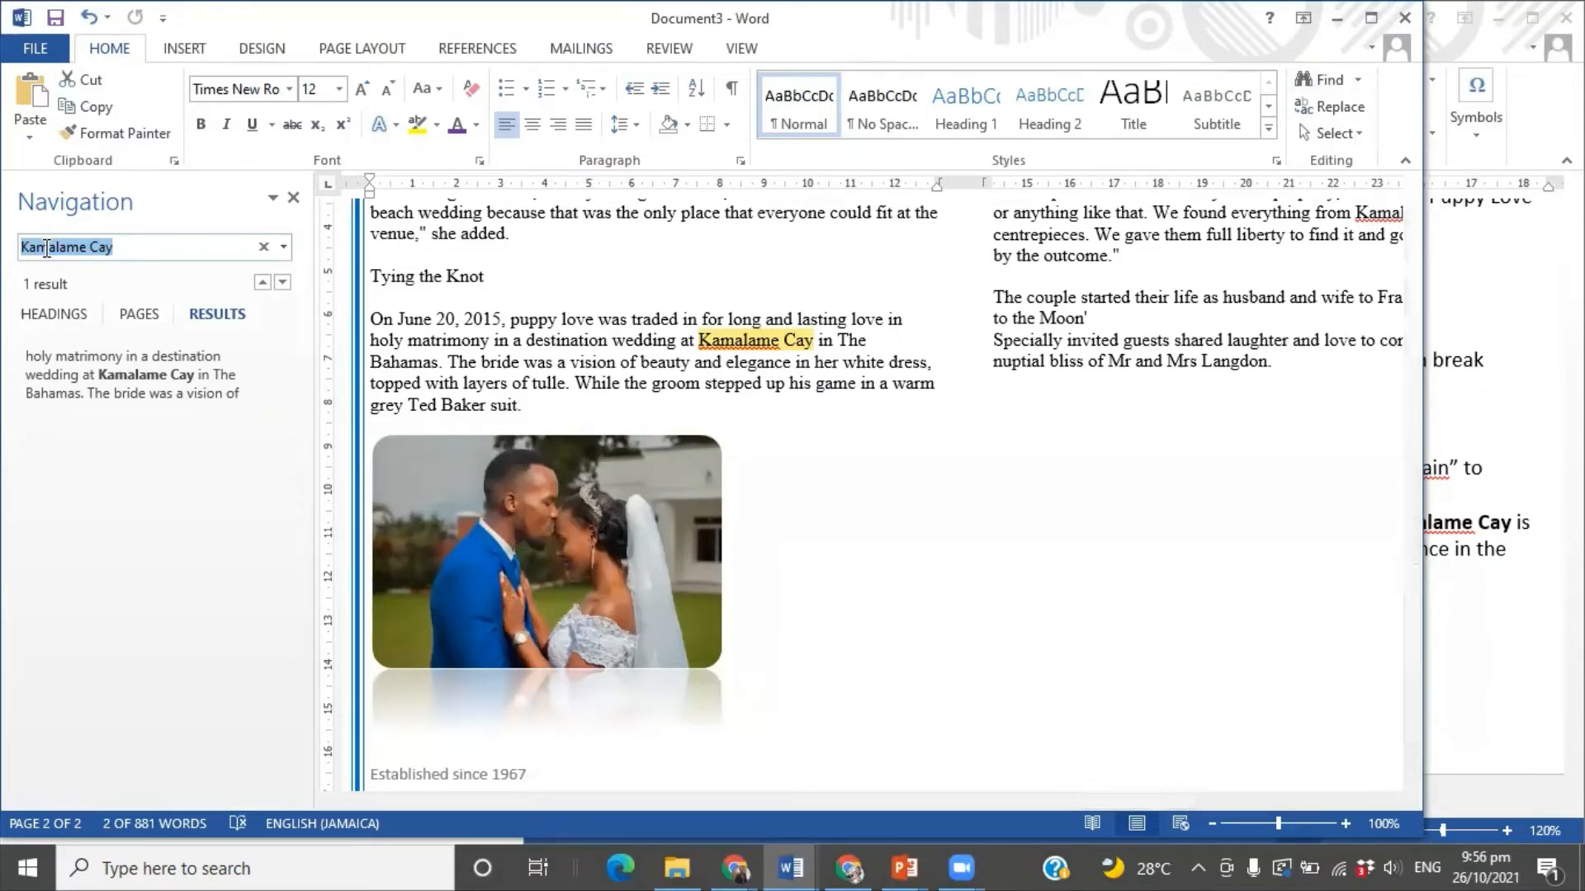
pyautogui.write('Allain')
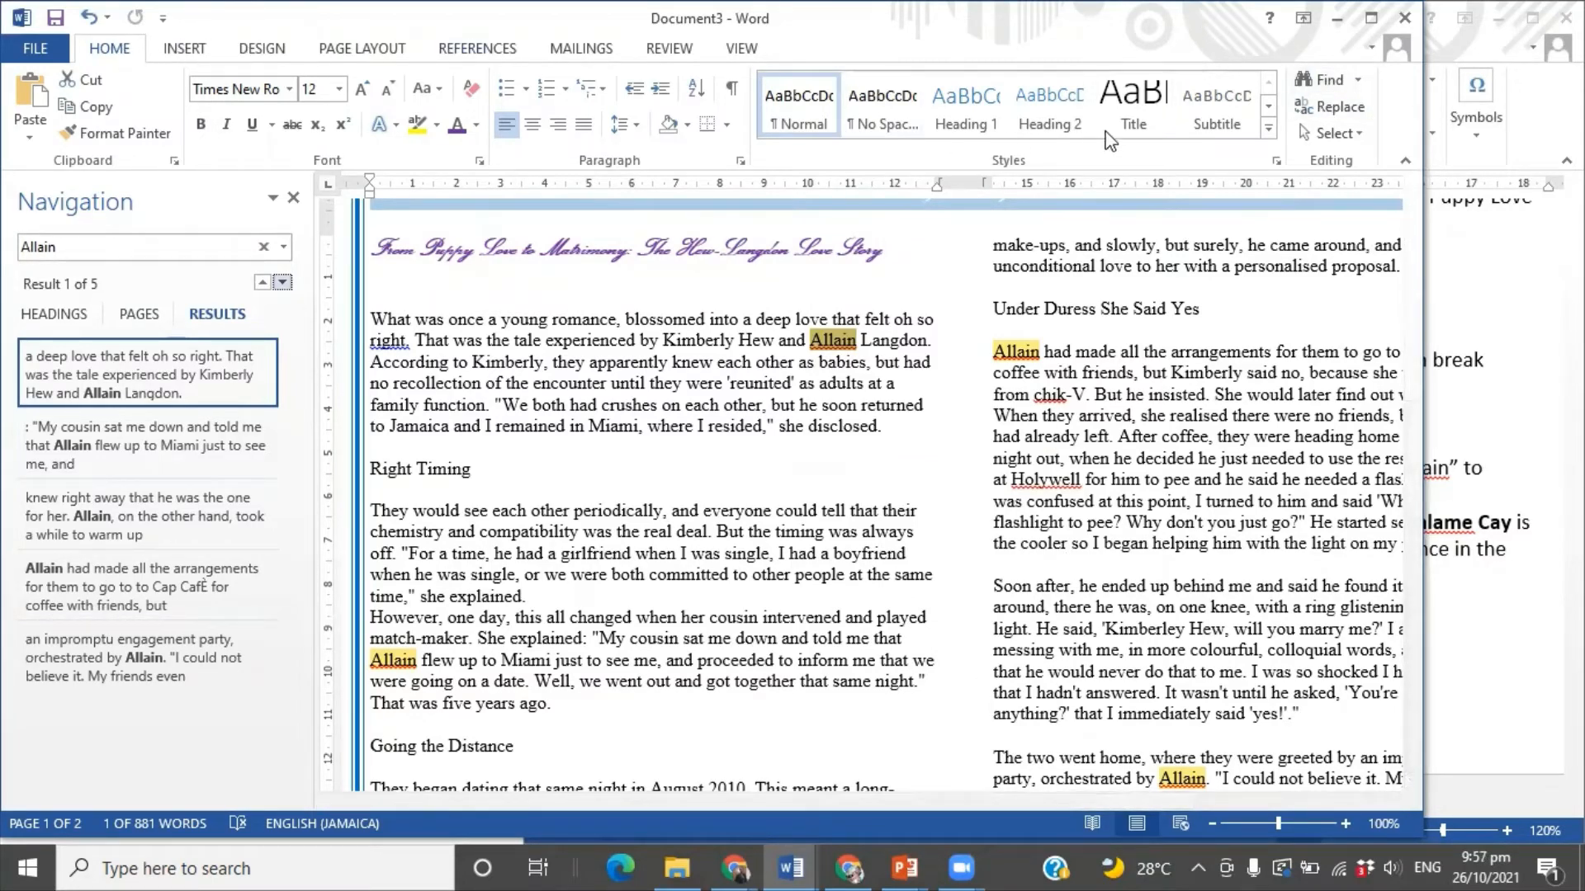
# - Replace all occurrences of the misspelled groom's first name with the corrected spelling throughout the whole newsletter
pyautogui.click(1304, 113)
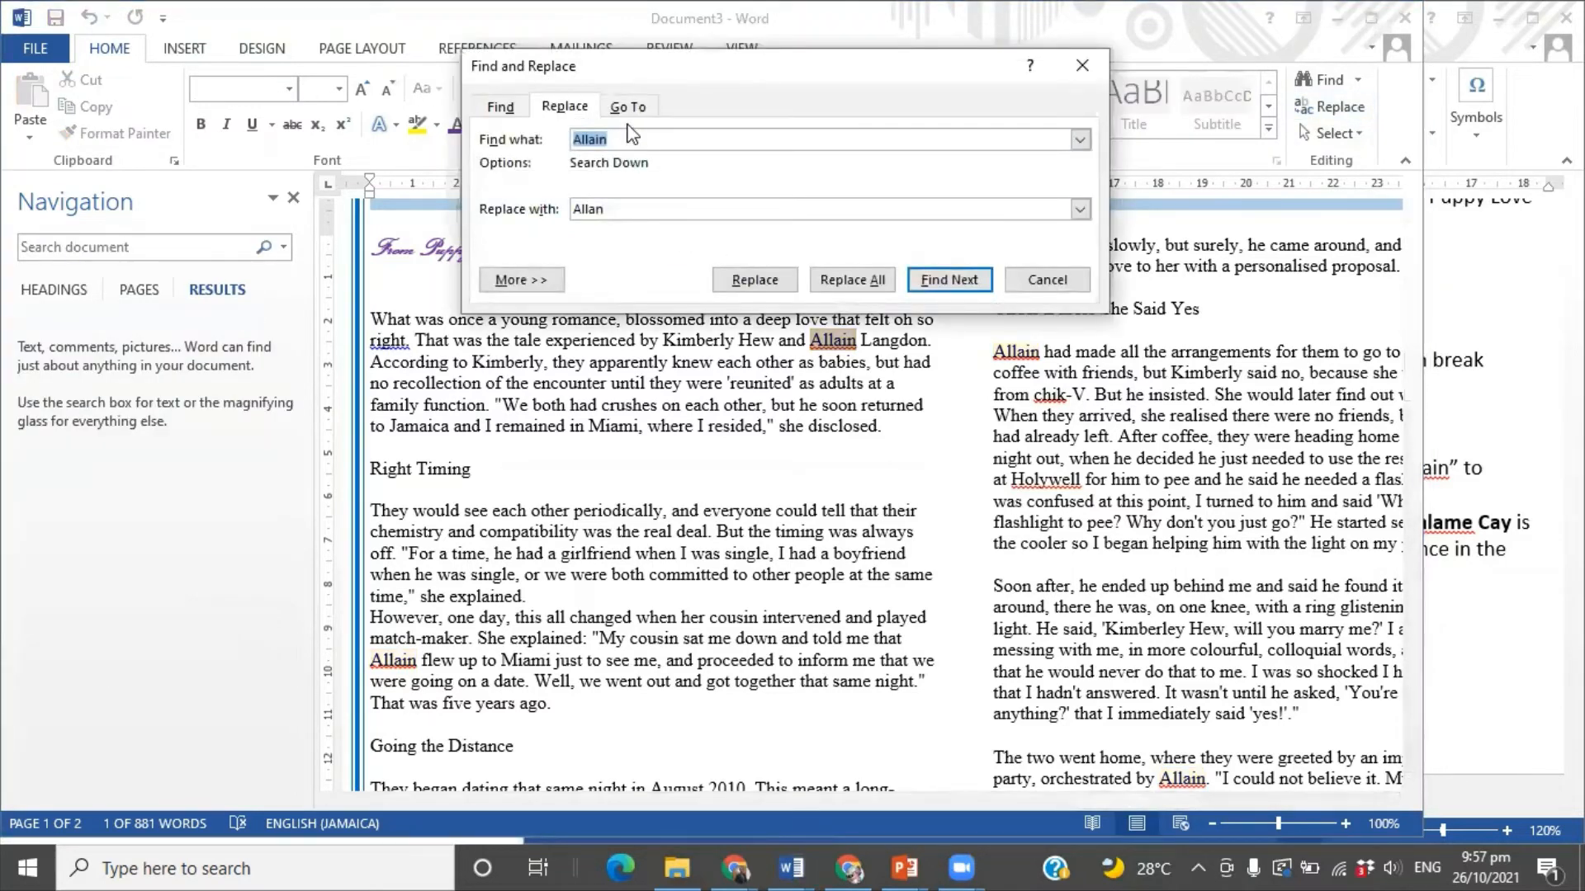
pyautogui.click(625, 208)
pyautogui.doubleClick(608, 208)
pyautogui.press('BackSpace')
pyautogui.write('Alla')
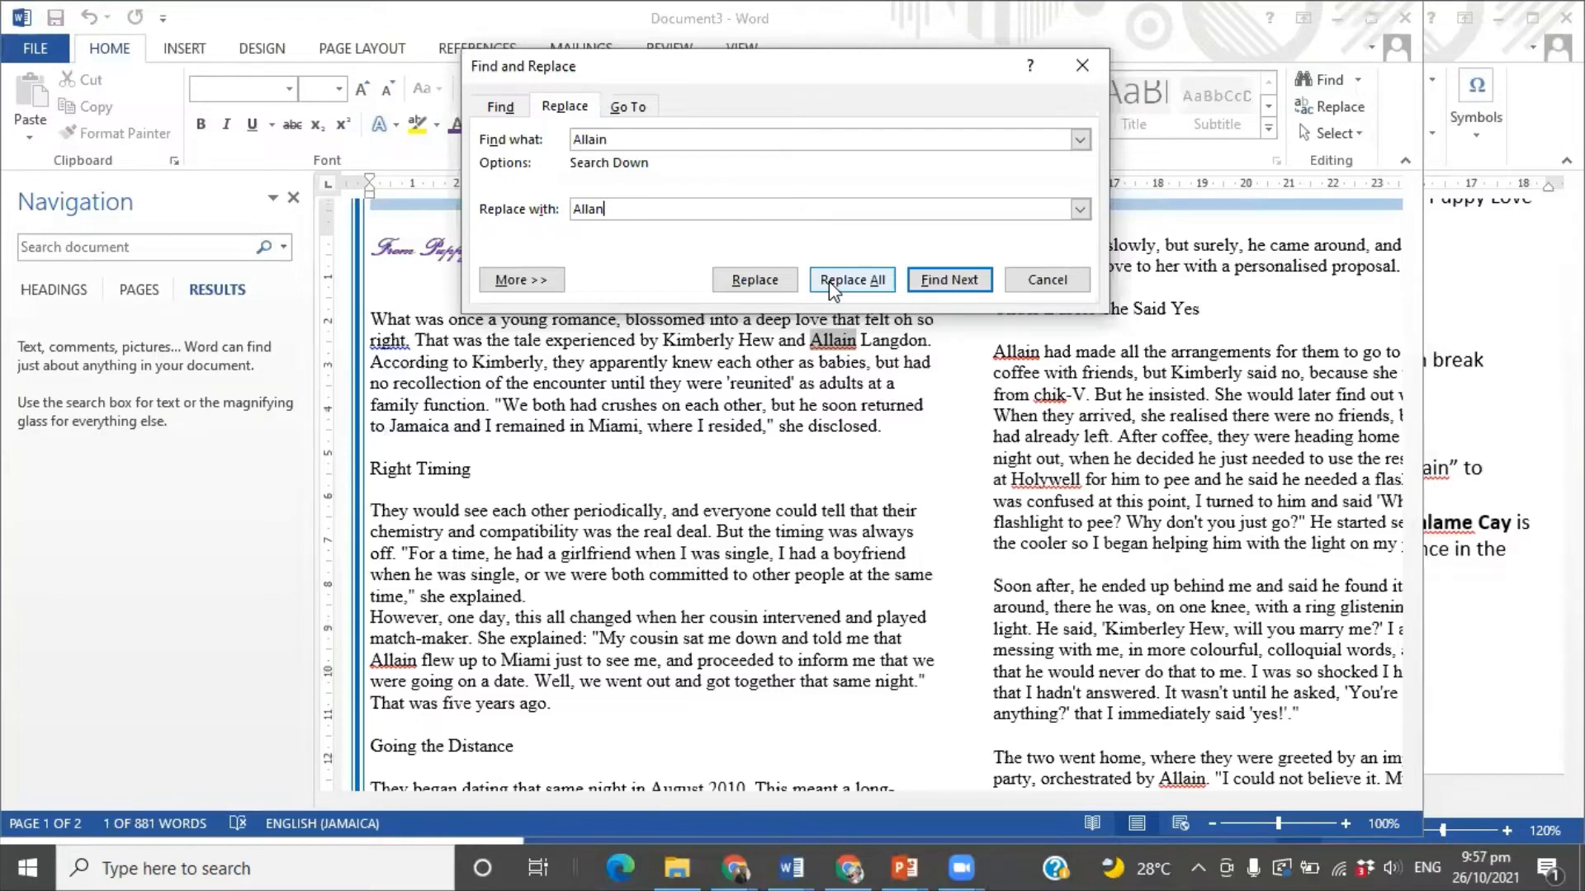
pyautogui.click(829, 281)
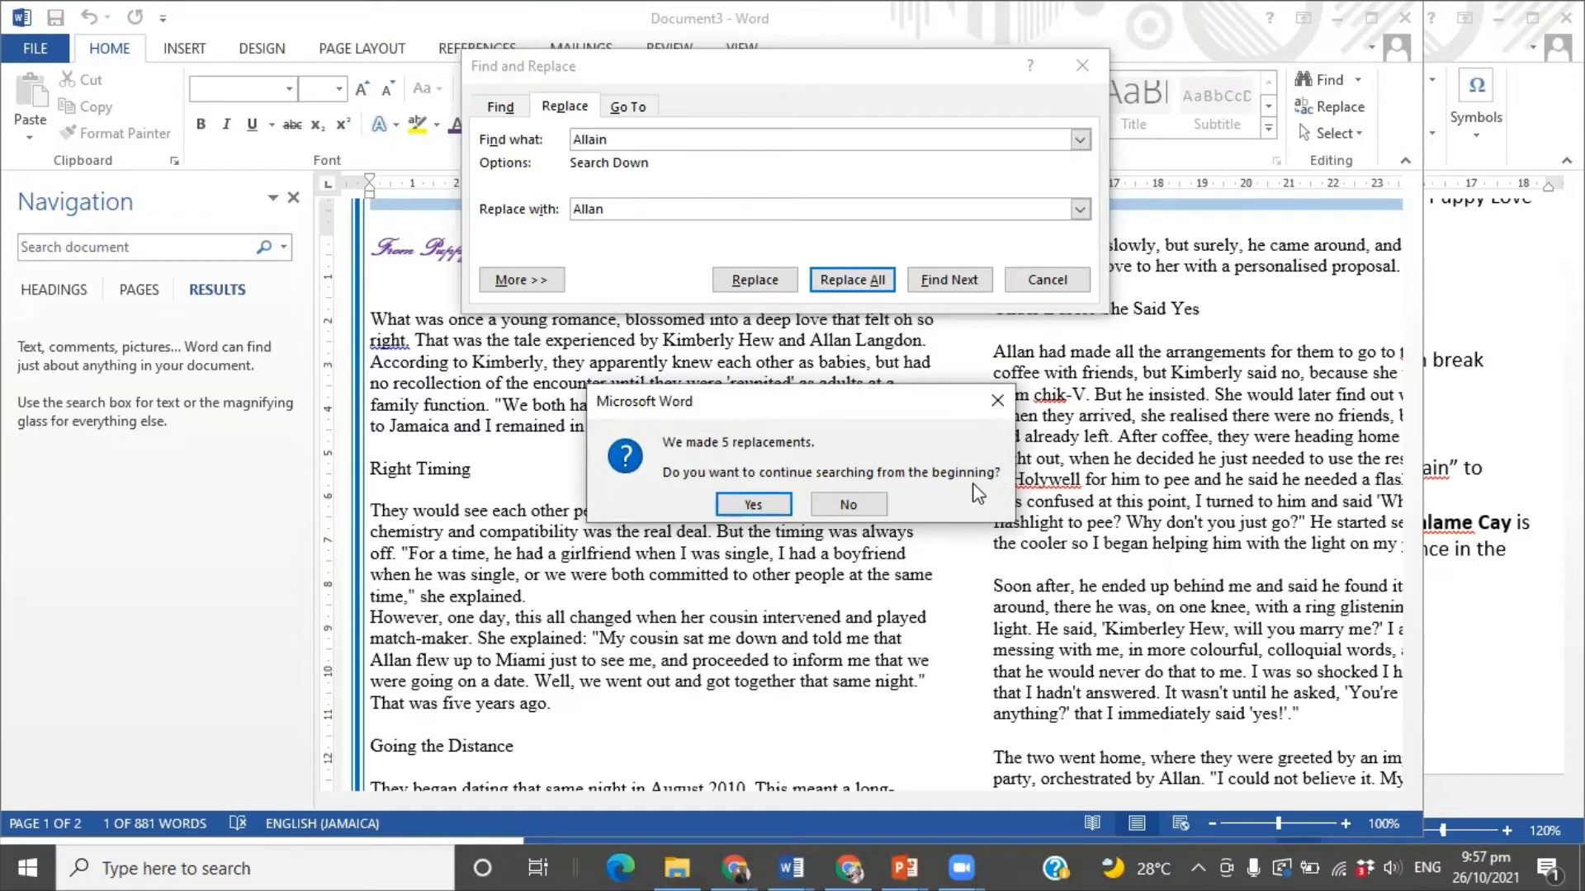
pyautogui.click(780, 508)
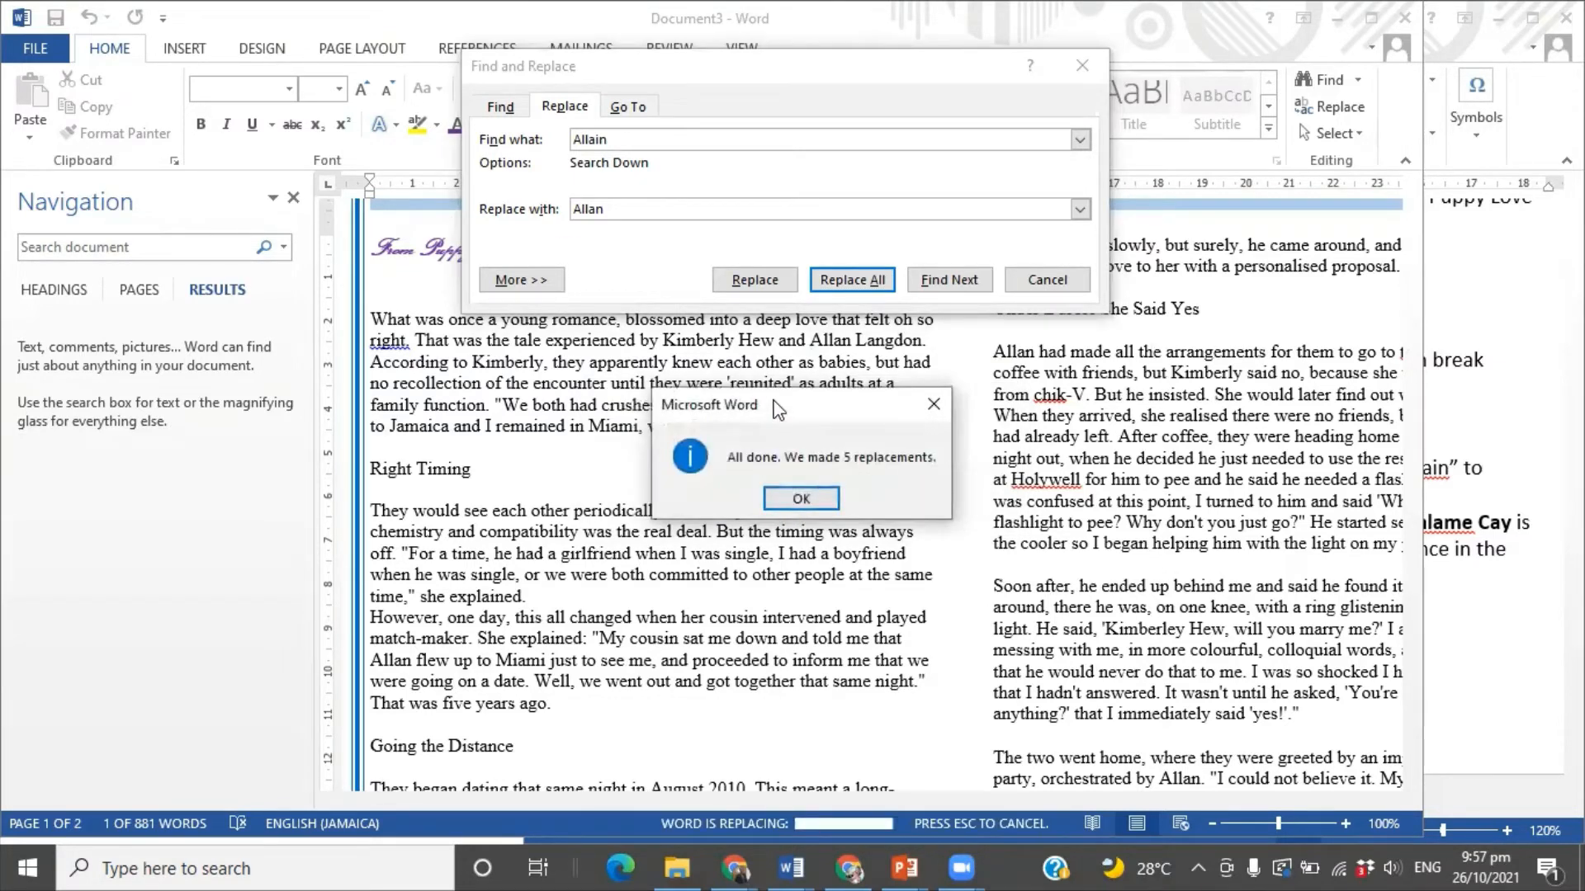
pyautogui.click(798, 499)
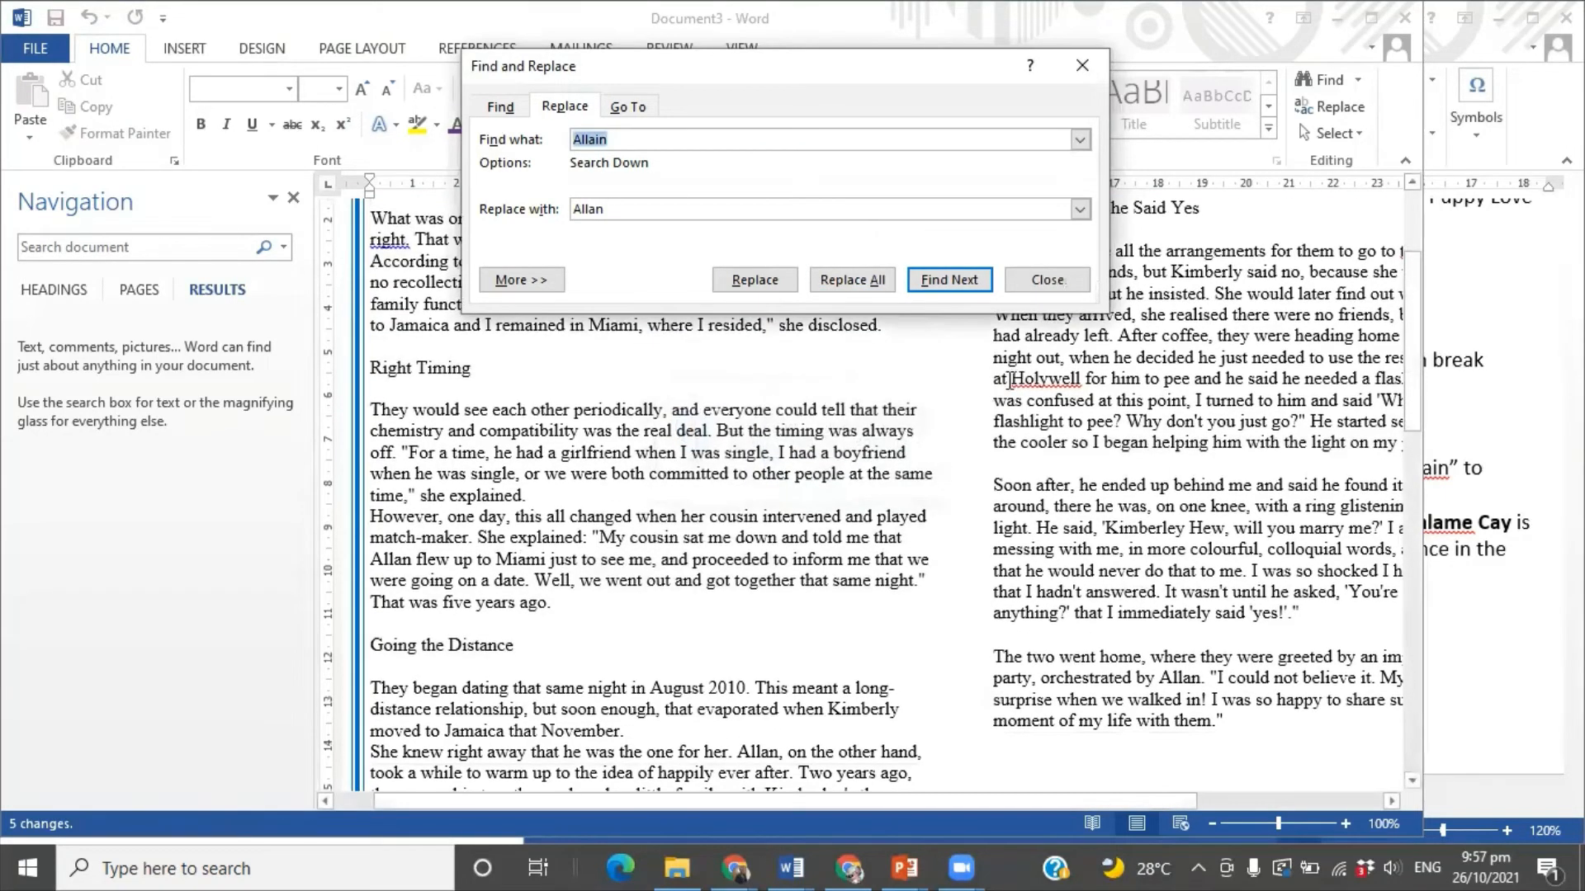
pyautogui.click(1047, 281)
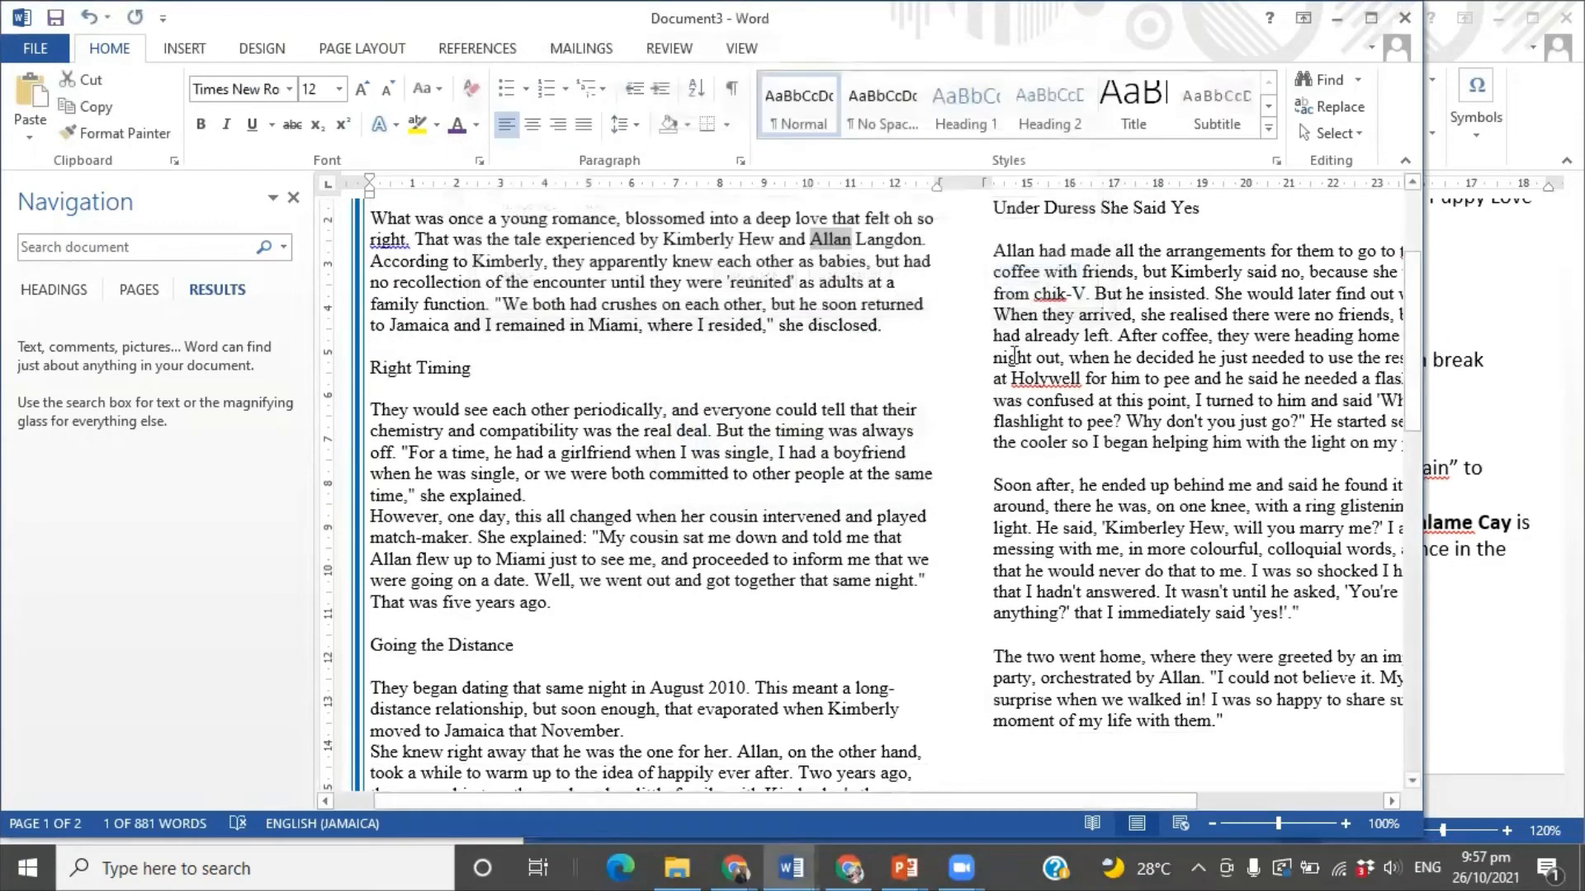
# - Search the newsletter for the old and the corrected spelling of the groom's name to verify the replacement
pyautogui.click(155, 242)
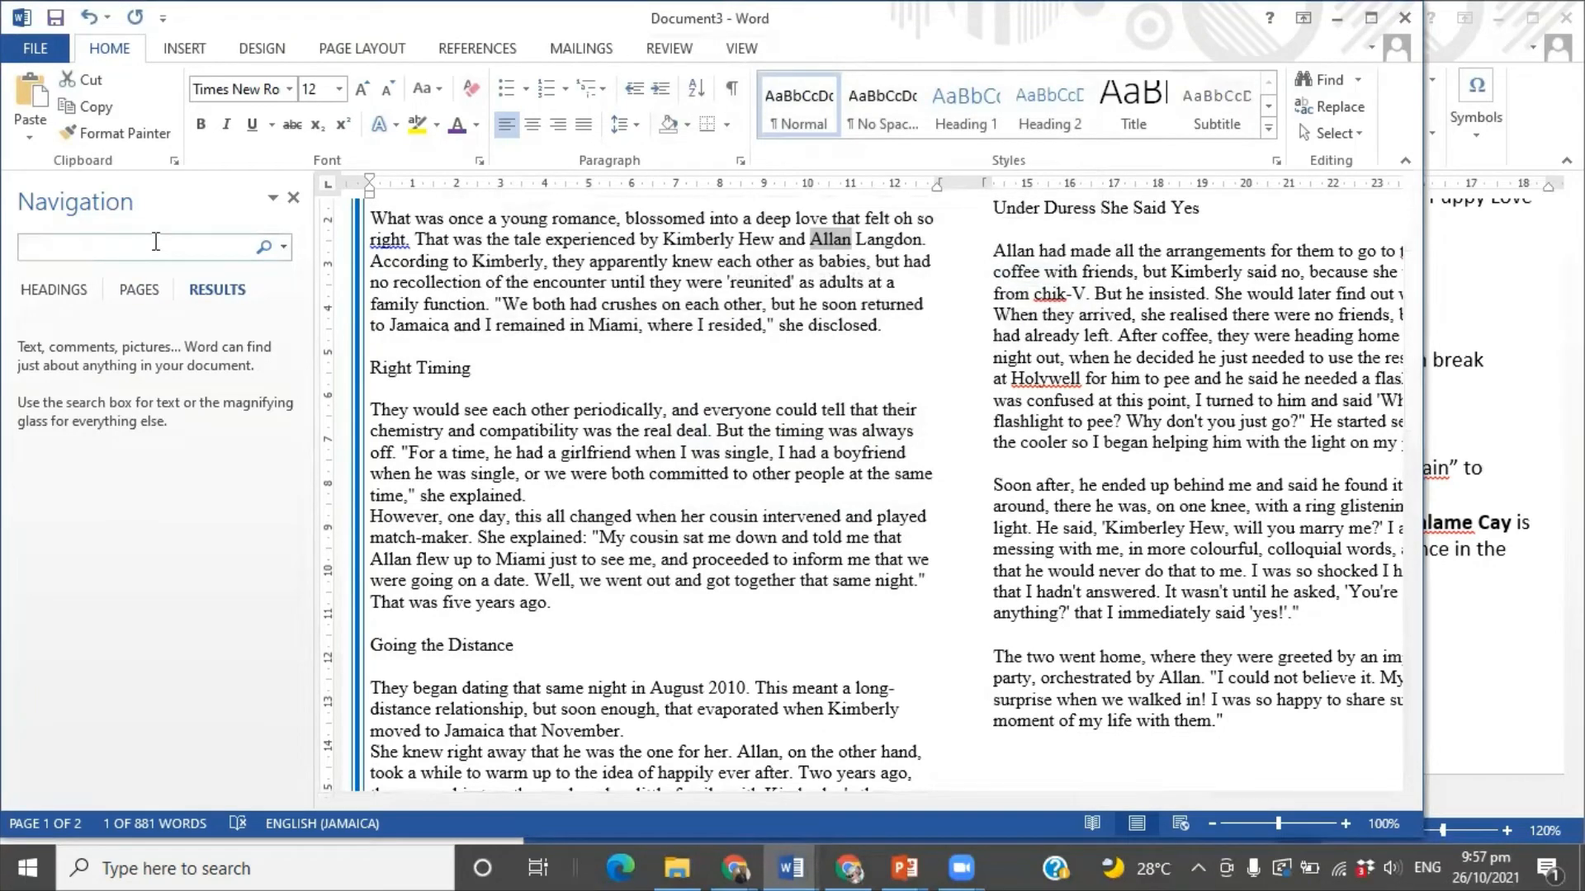
pyautogui.write('Allain')
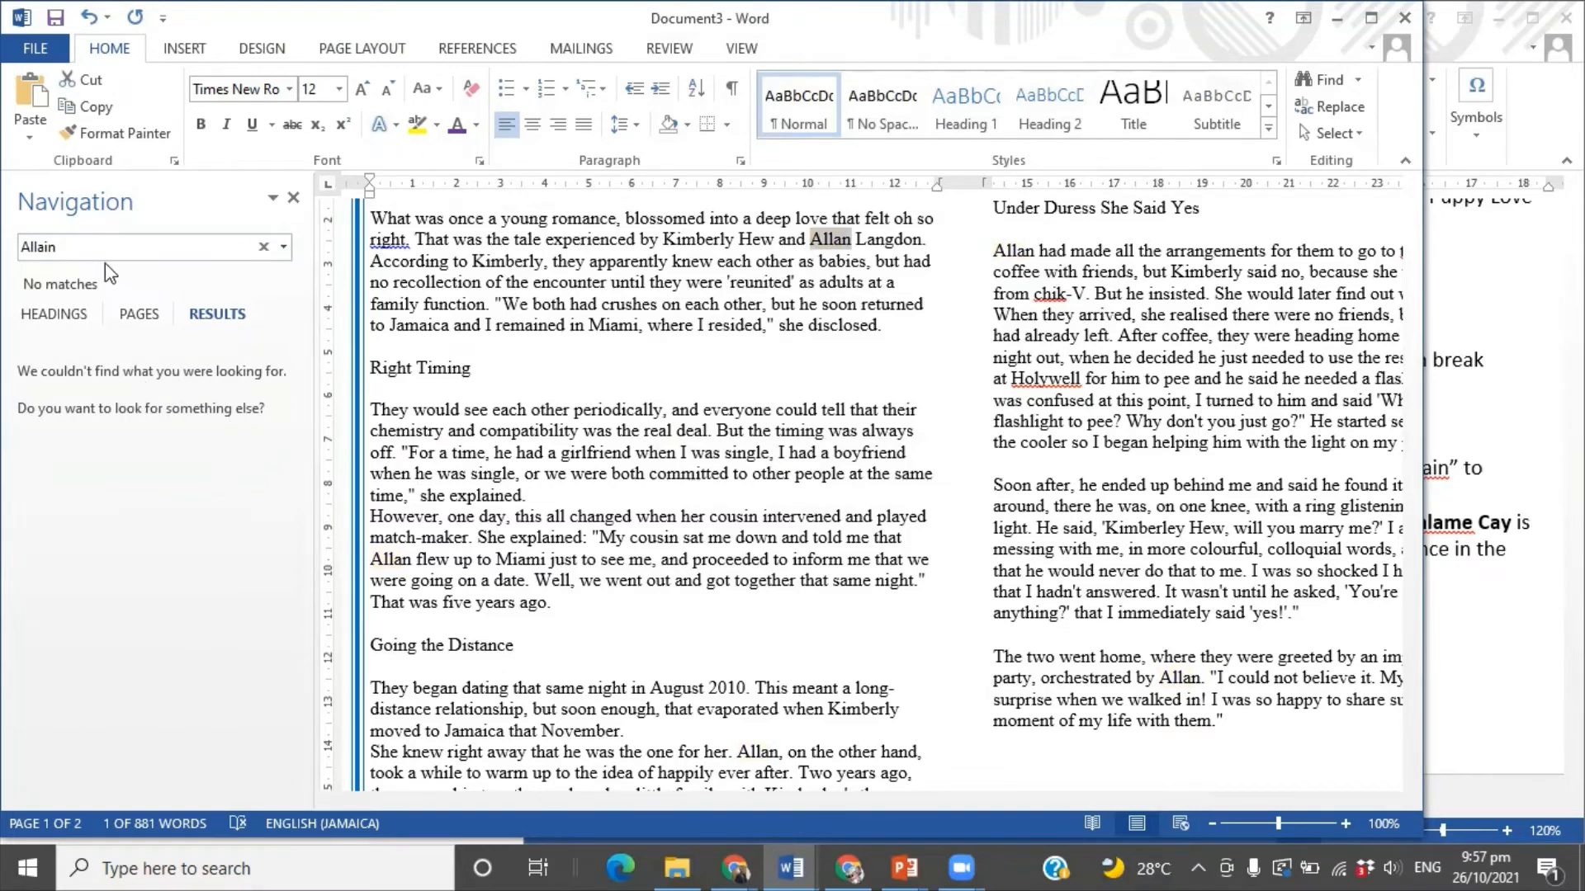
pyautogui.moveTo(55, 248); pyautogui.dragTo(44, 248)
pyautogui.write('n')
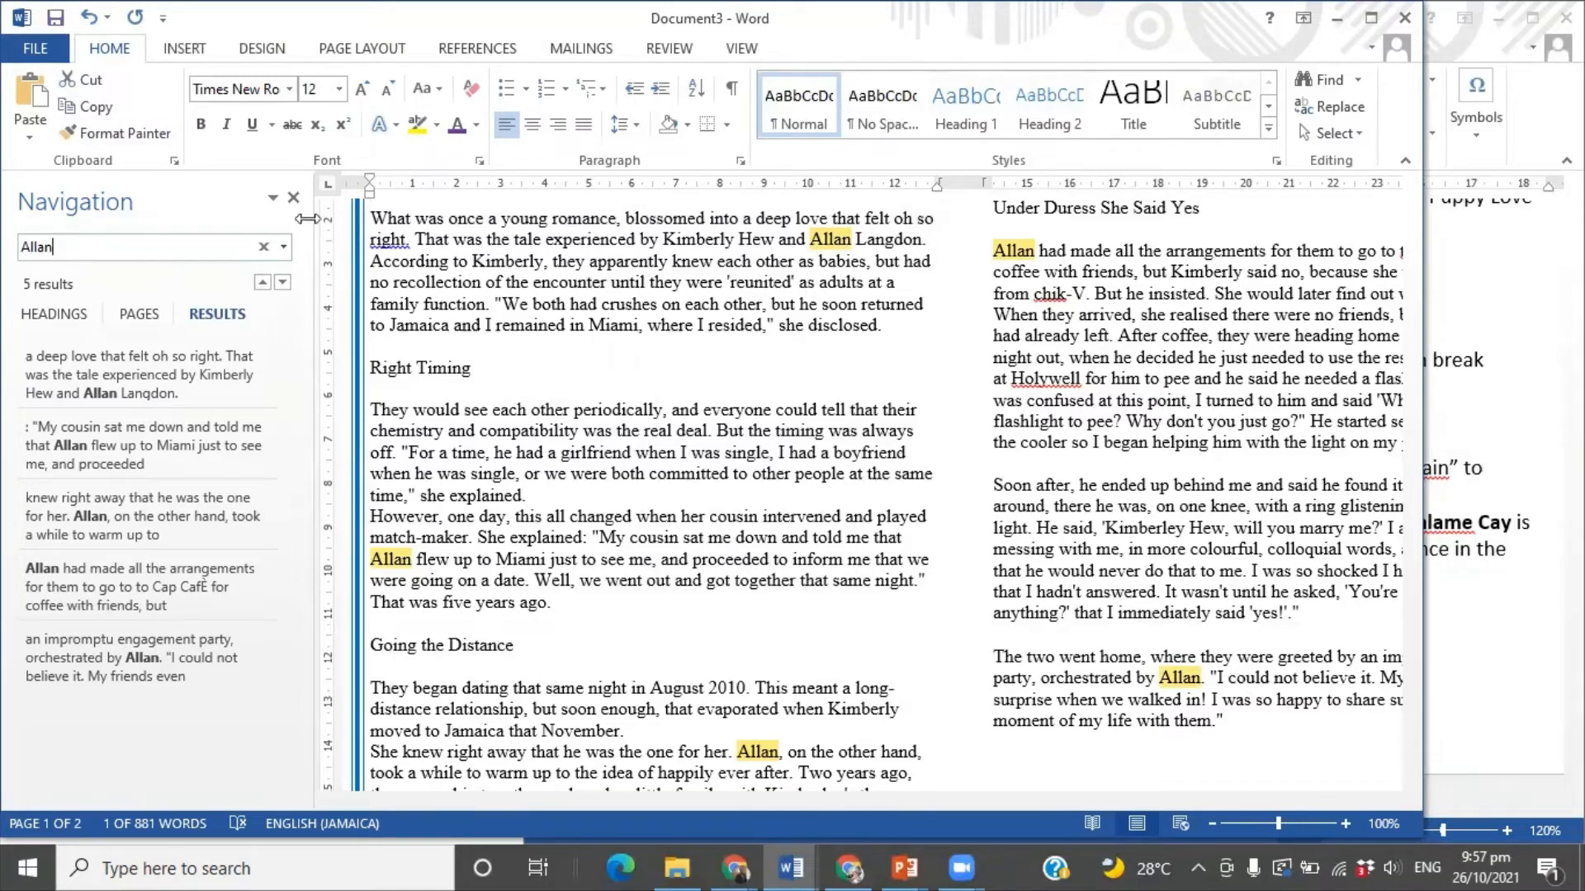
pyautogui.click(293, 199)
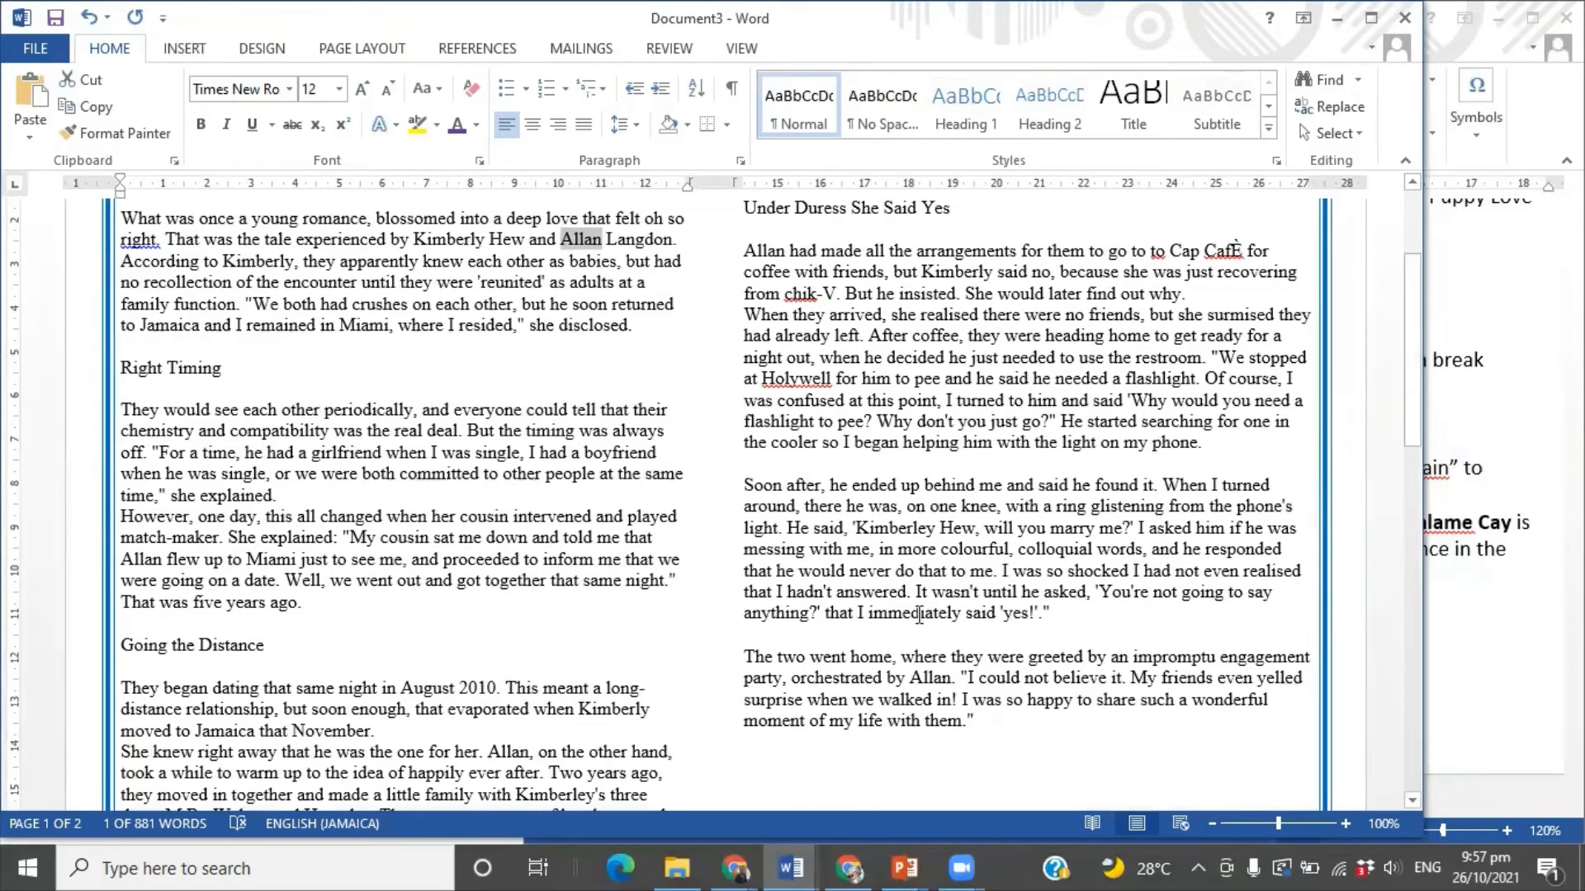
# - Copy the footnote text from "Kamalame Cay is an oasis" to "private island experience" in instruction 16 of the instructions document
pyautogui.scroll(-1, 919, 615)
pyautogui.click(1494, 679)
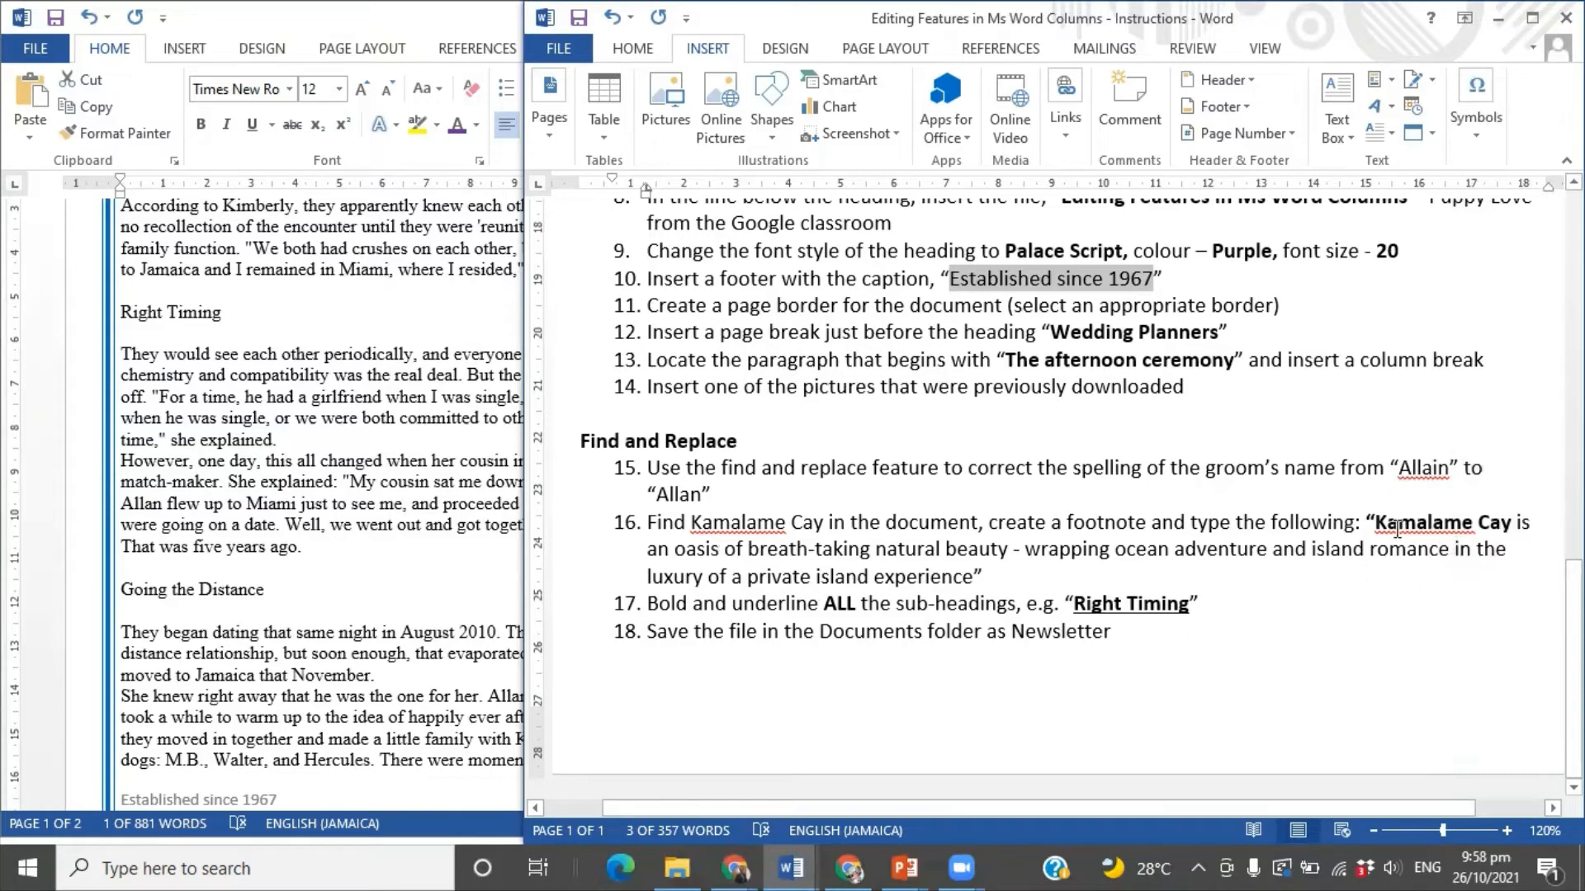
pyautogui.moveTo(1377, 522); pyautogui.dragTo(983, 575)
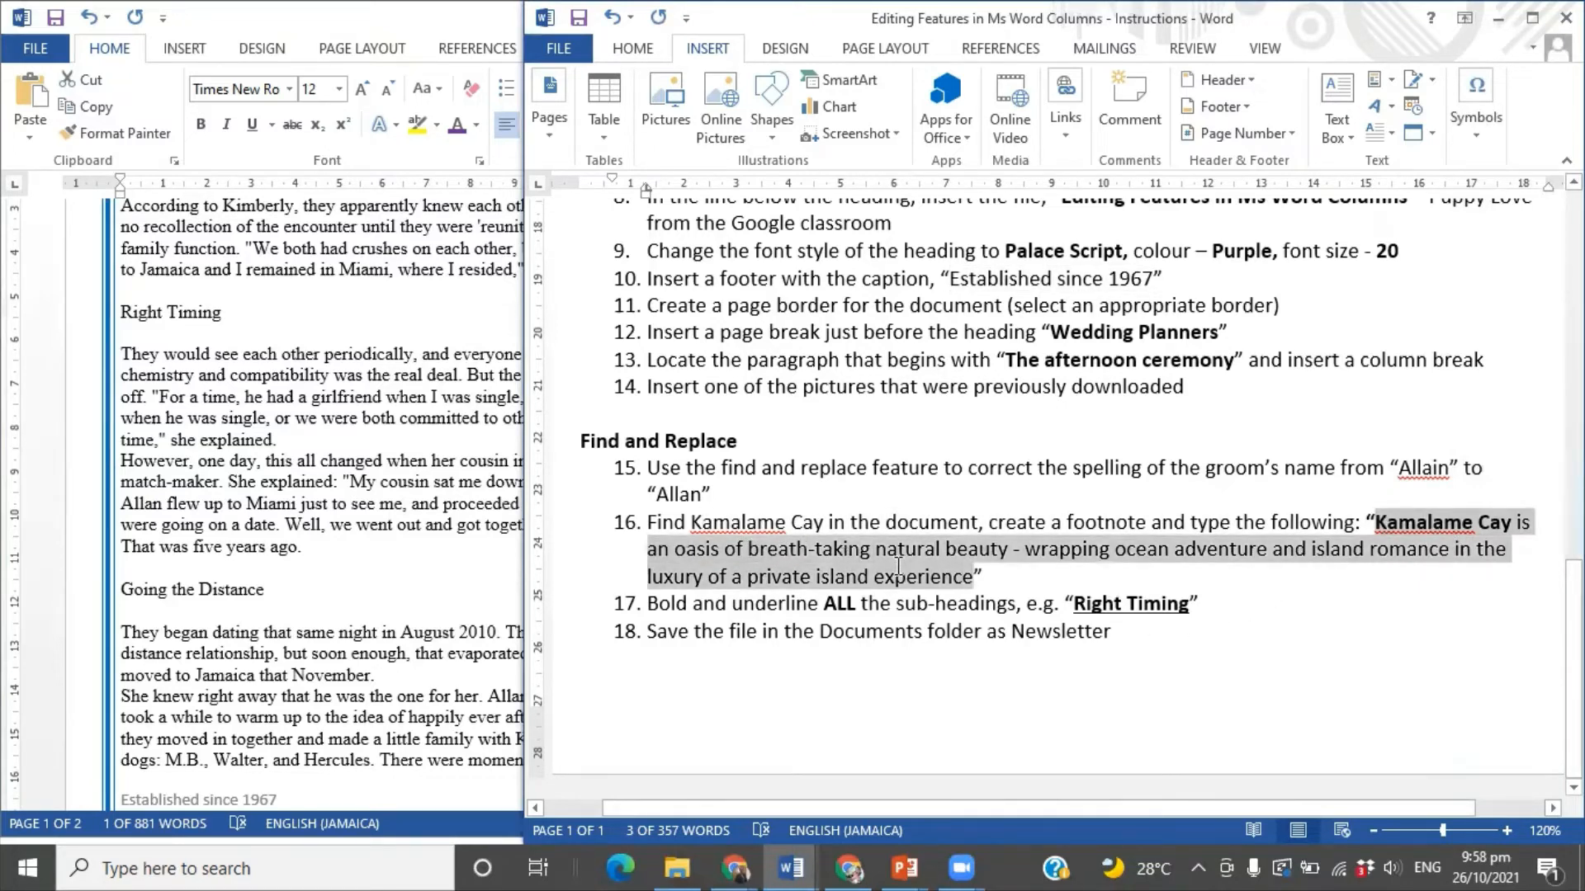
pyautogui.moveTo(1086, 576); pyautogui.dragTo(1383, 566)
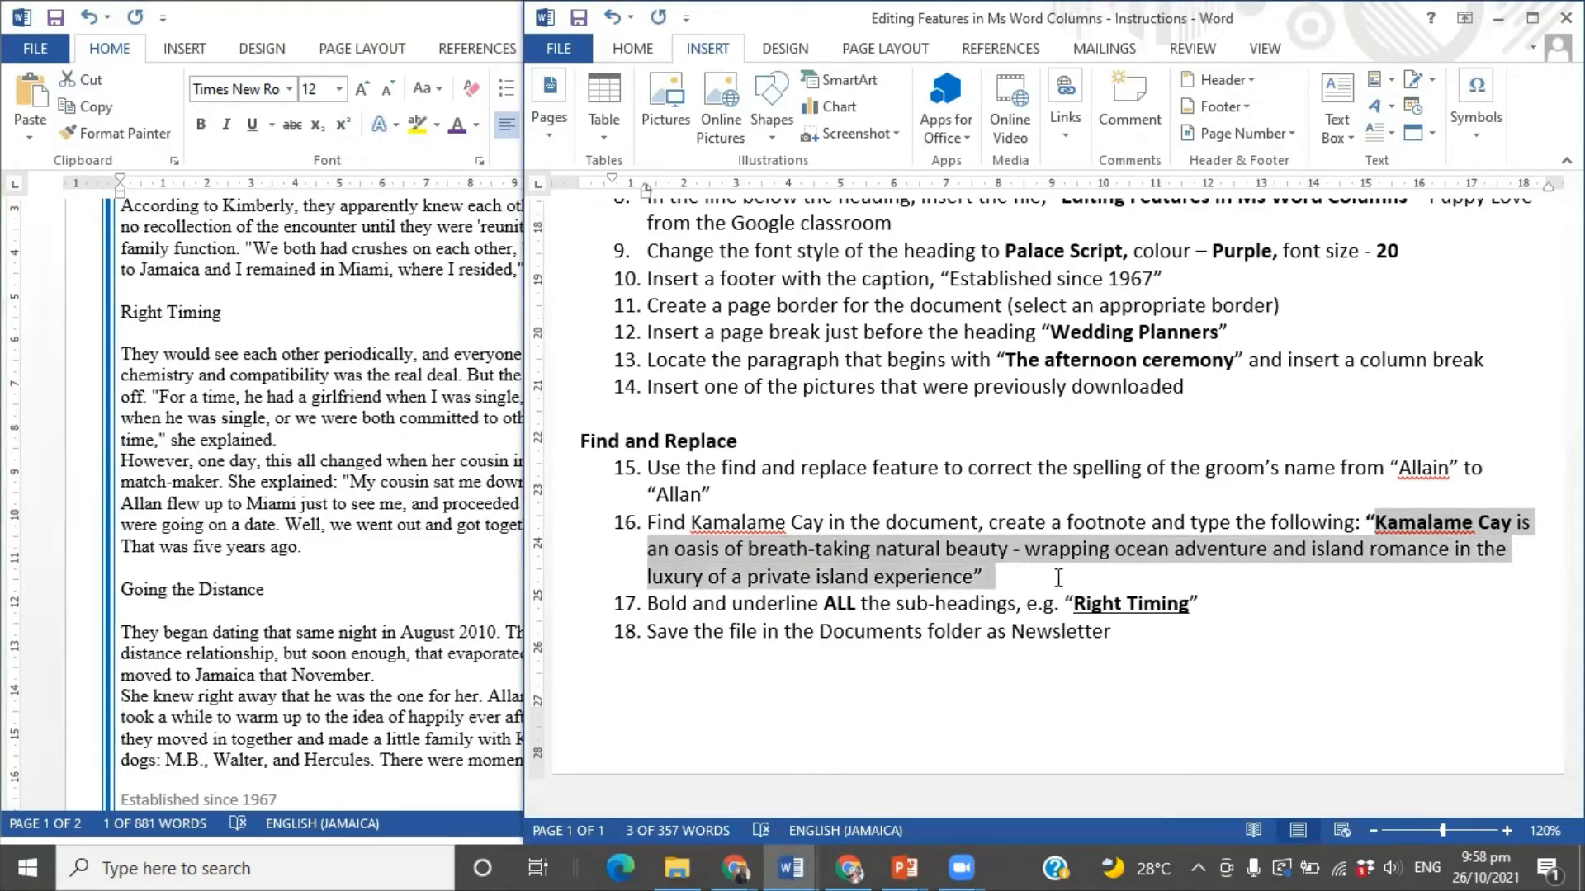
pyautogui.moveTo(1058, 577); pyautogui.dragTo(977, 581)
pyautogui.hotkey('ctrl', 'c')
pyautogui.rightClick(1453, 541)
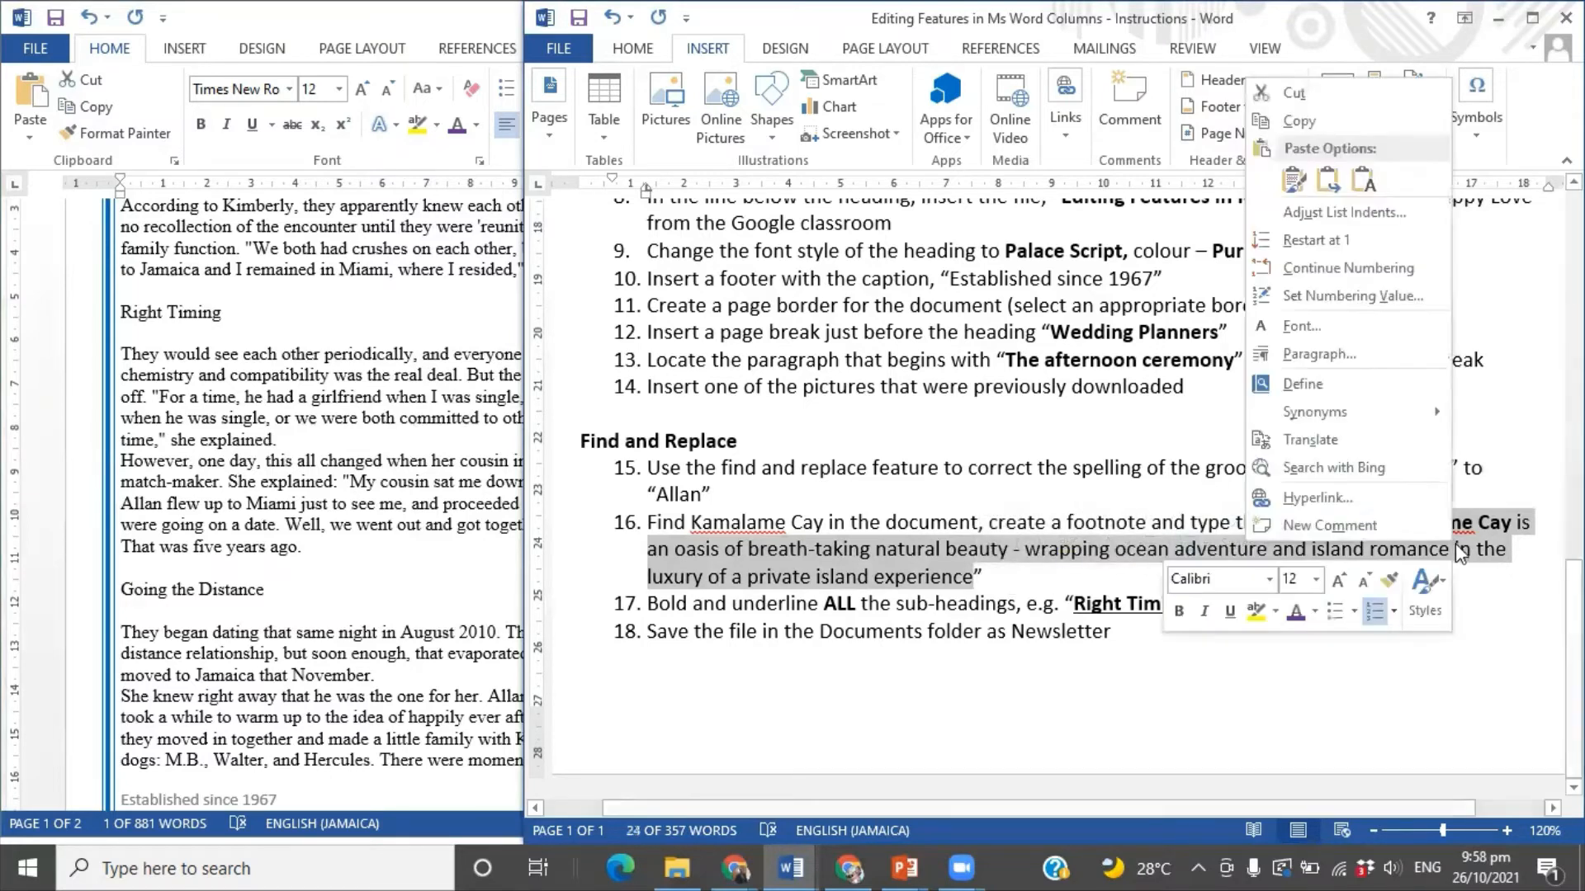
pyautogui.click(1300, 121)
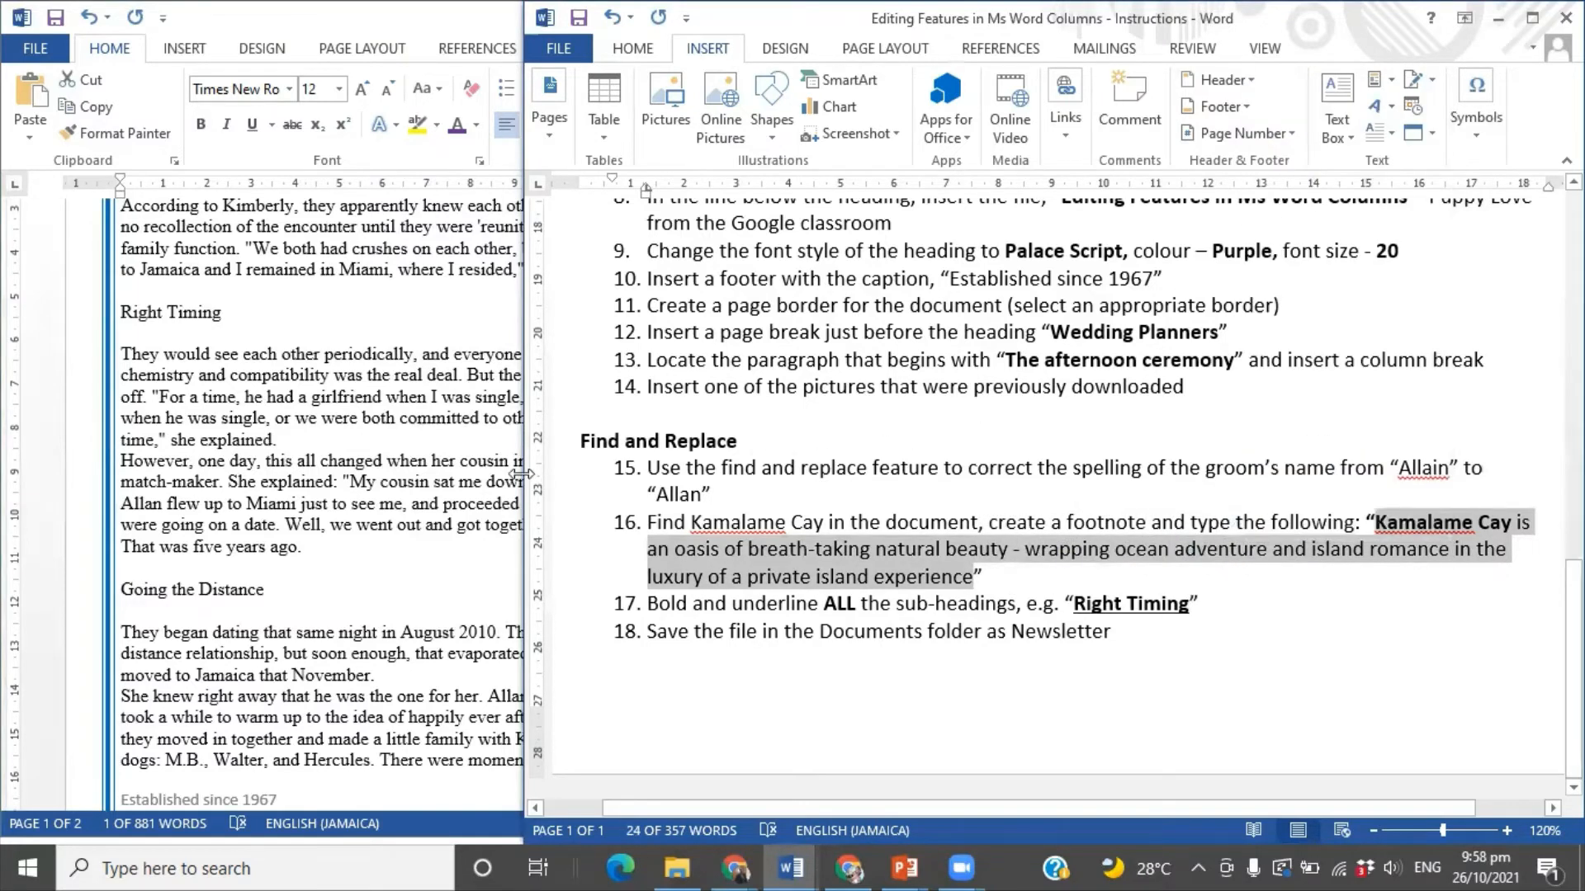
# - Return to the newsletter and search it for "kamalame Cay"
pyautogui.click(399, 498)
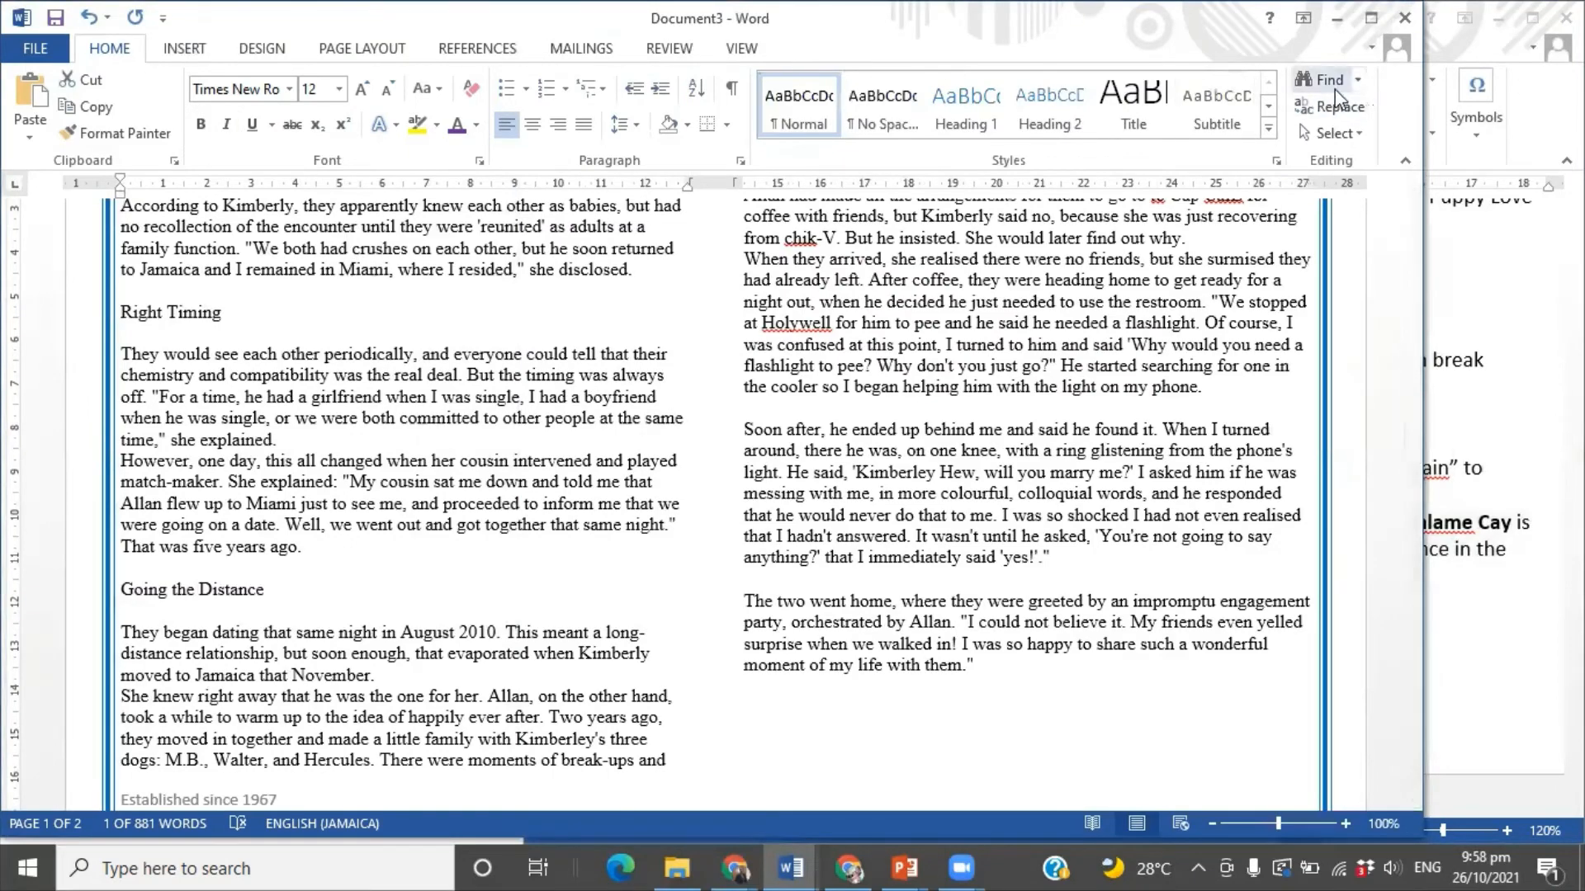
pyautogui.click(1314, 105)
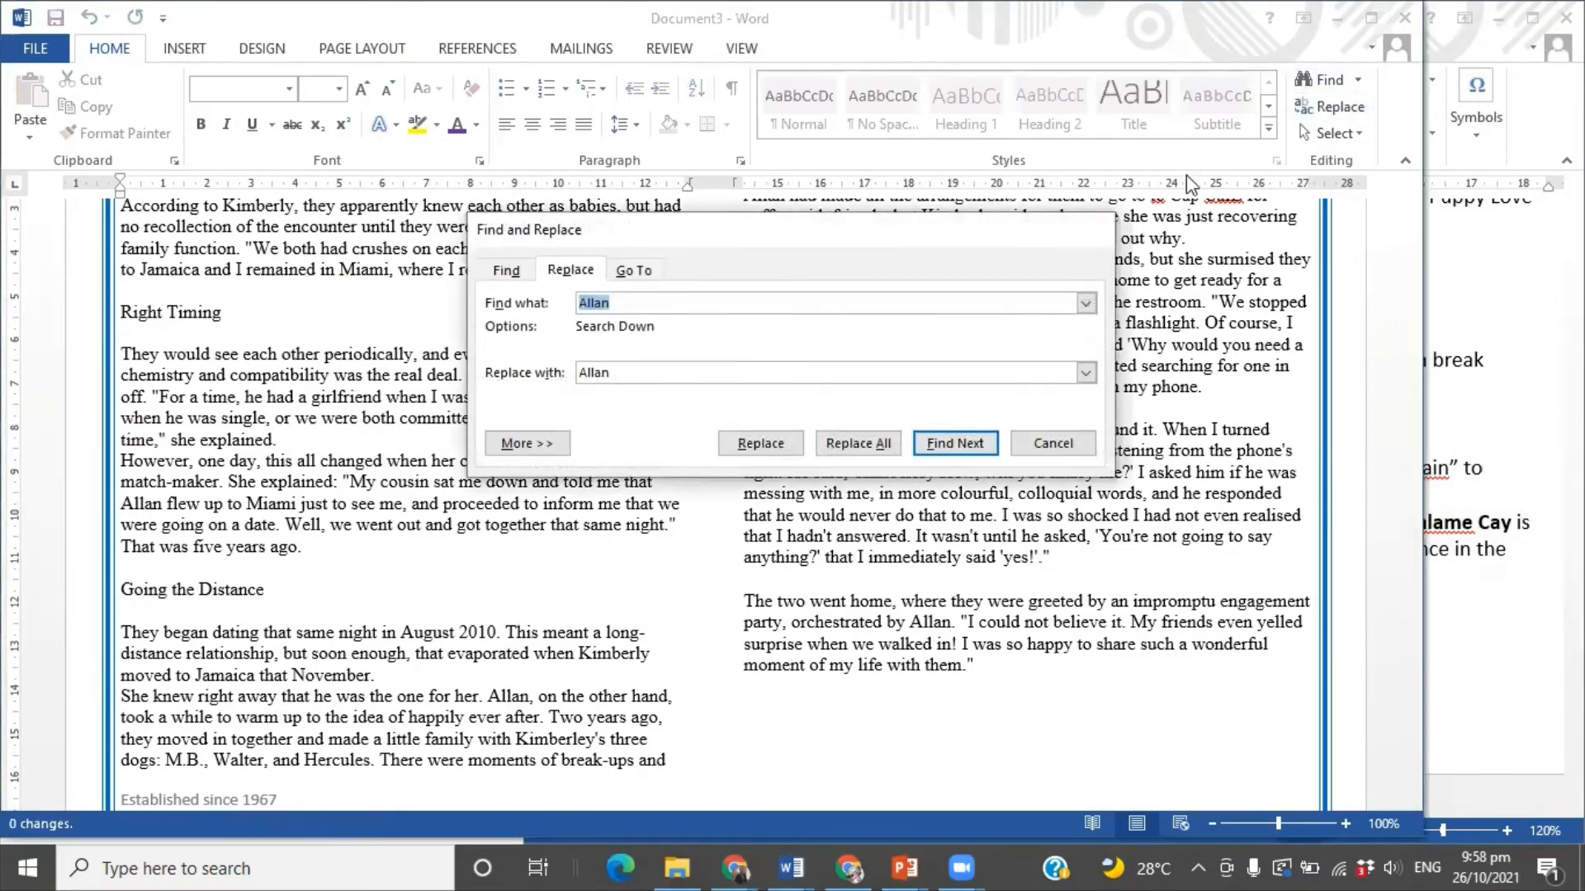
pyautogui.press('Escape')
pyautogui.click(1305, 86)
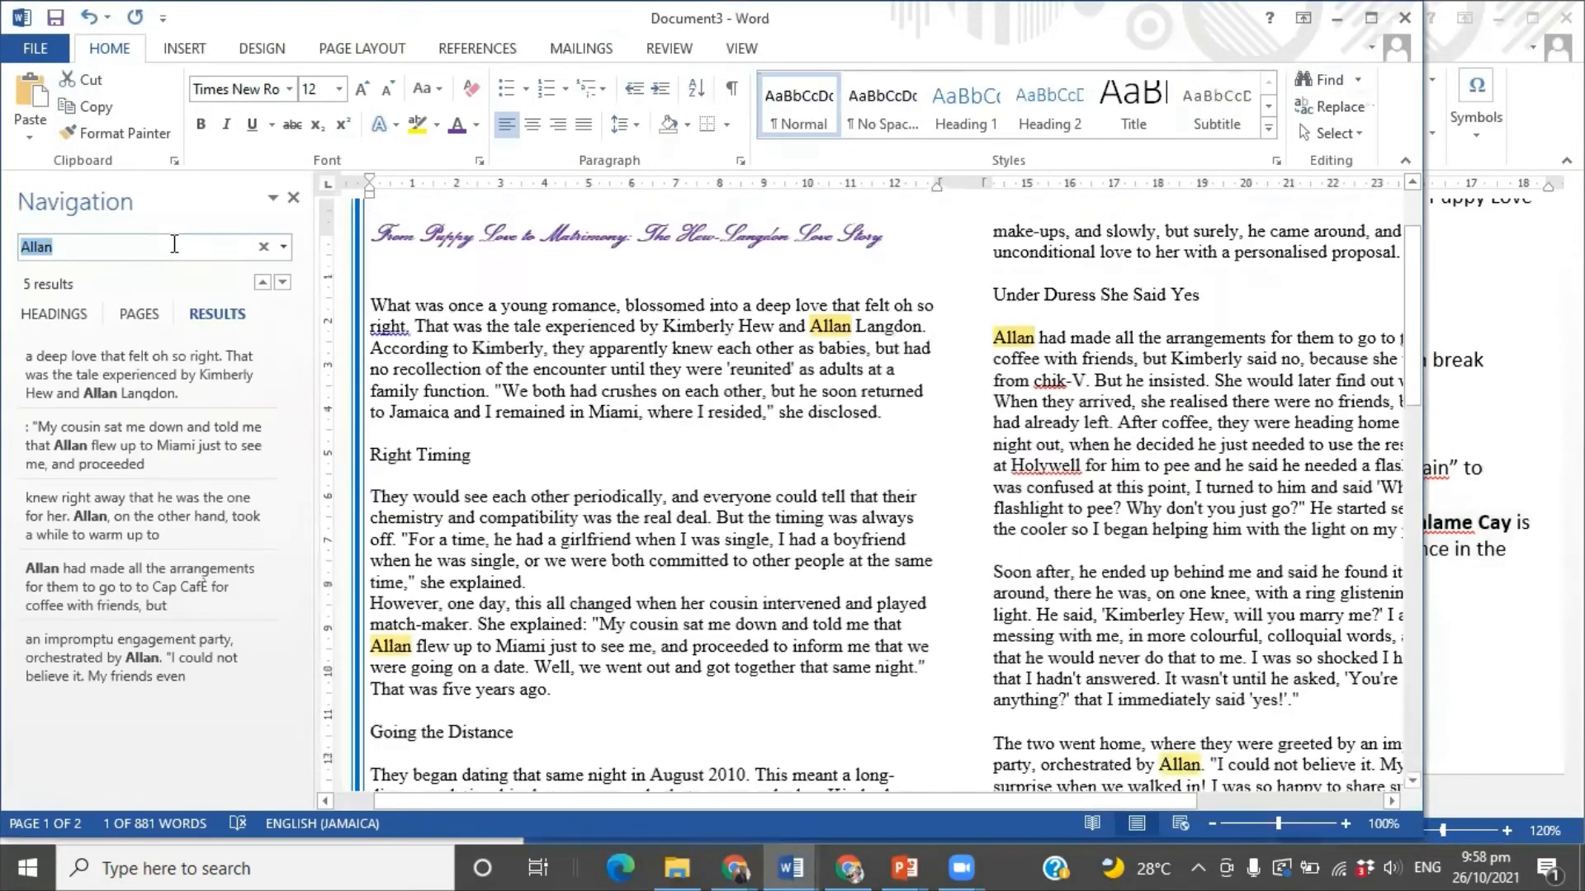
pyautogui.write('kamalame Cay')
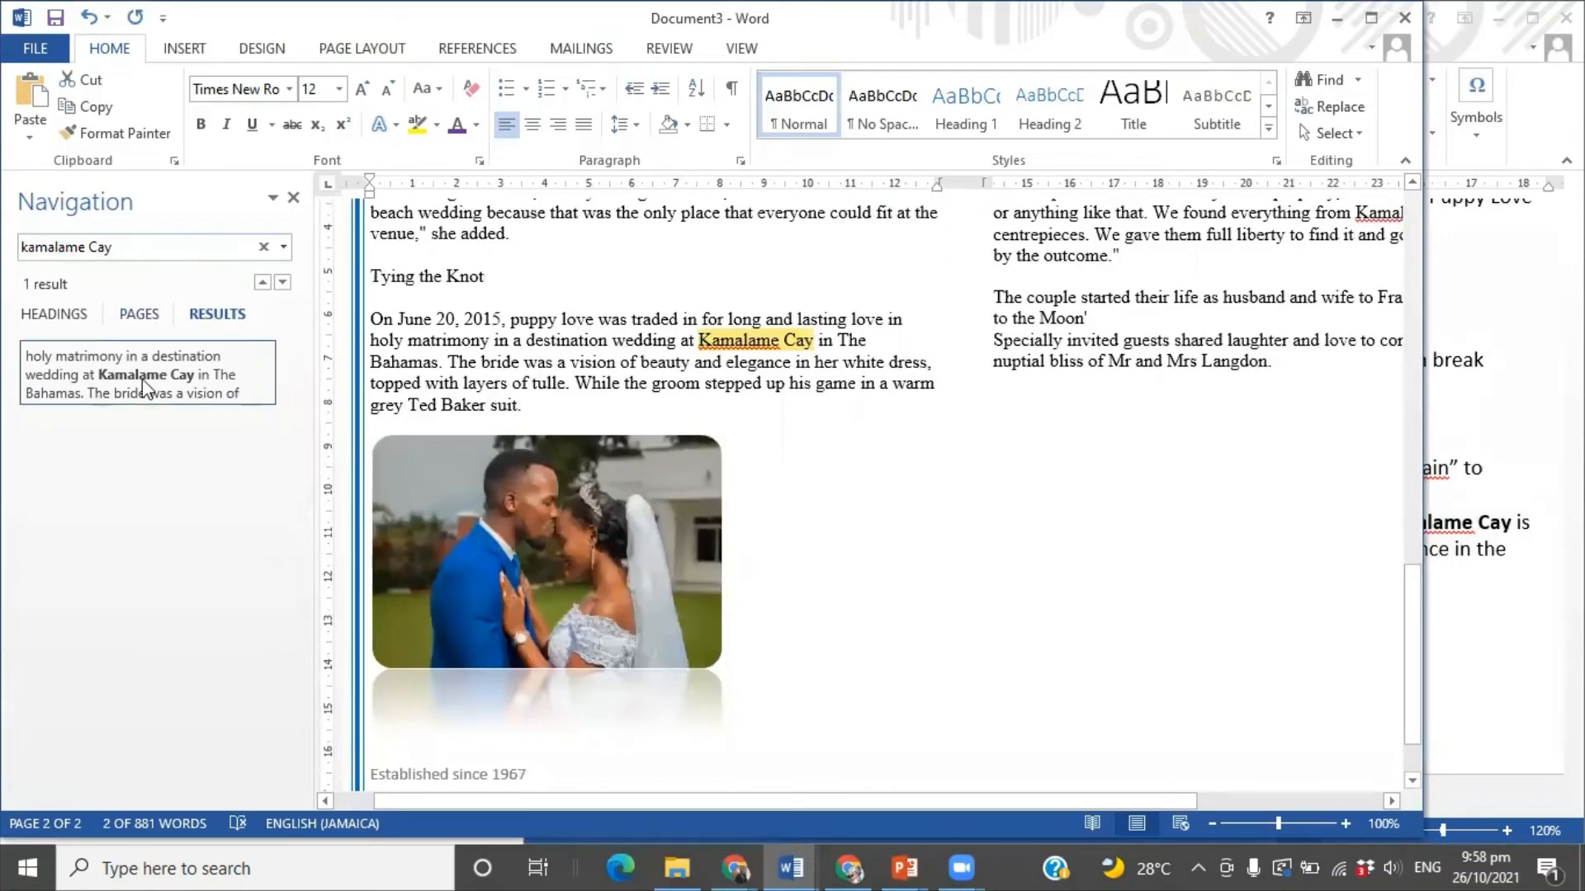
# - Insert a footnote at "Kamalame Cay" in the "Tying the Knot" paragraph and paste the copied description into it, keeping source formatting
pyautogui.click(816, 341)
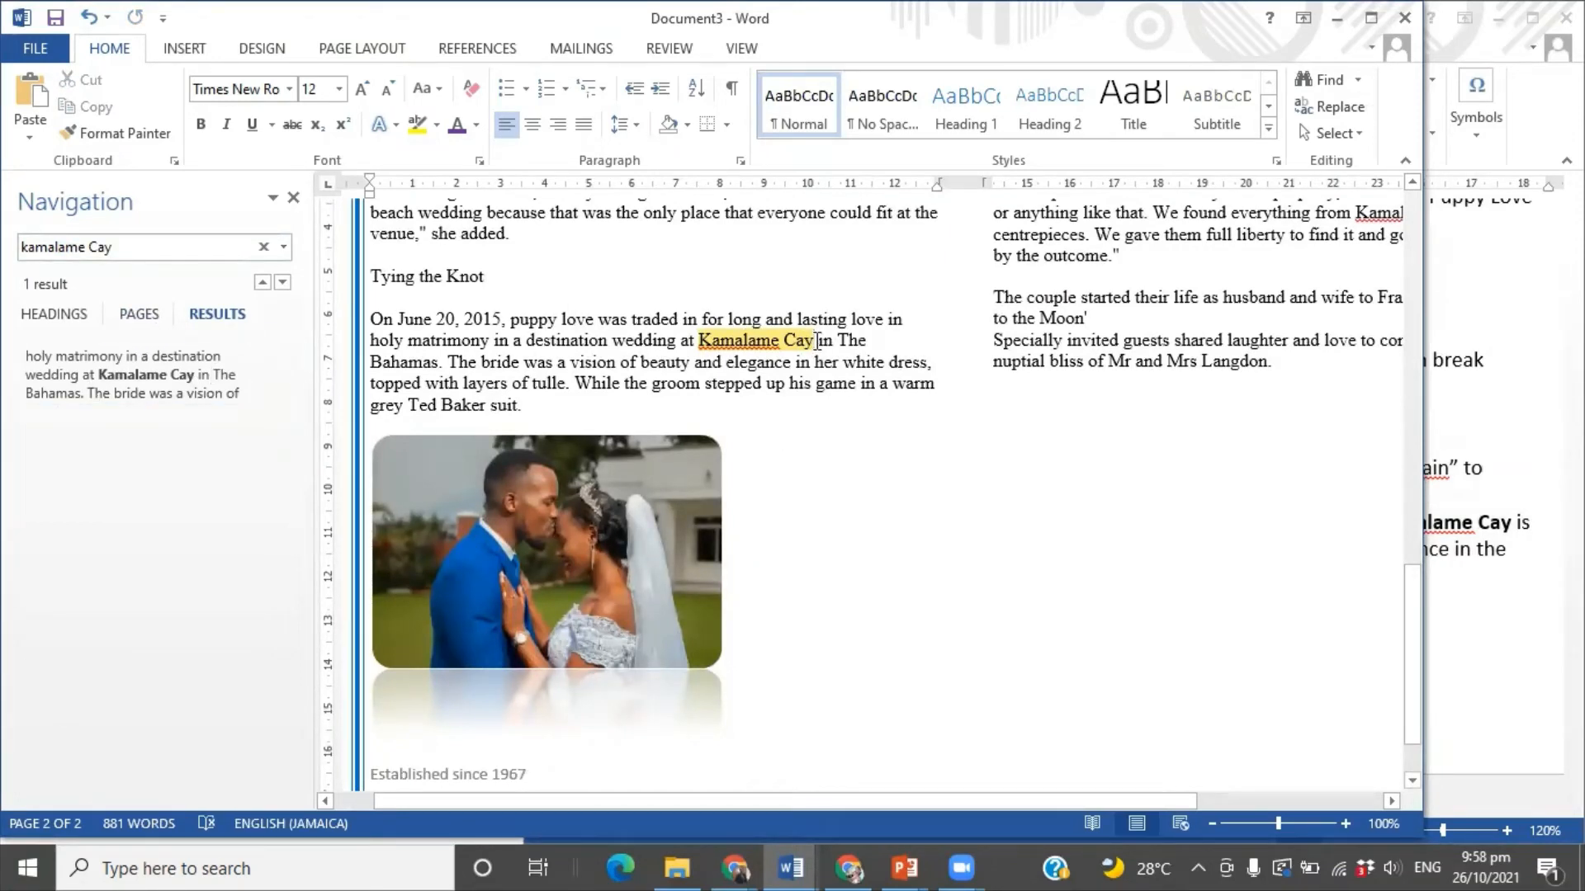
pyautogui.moveTo(817, 341); pyautogui.dragTo(741, 345)
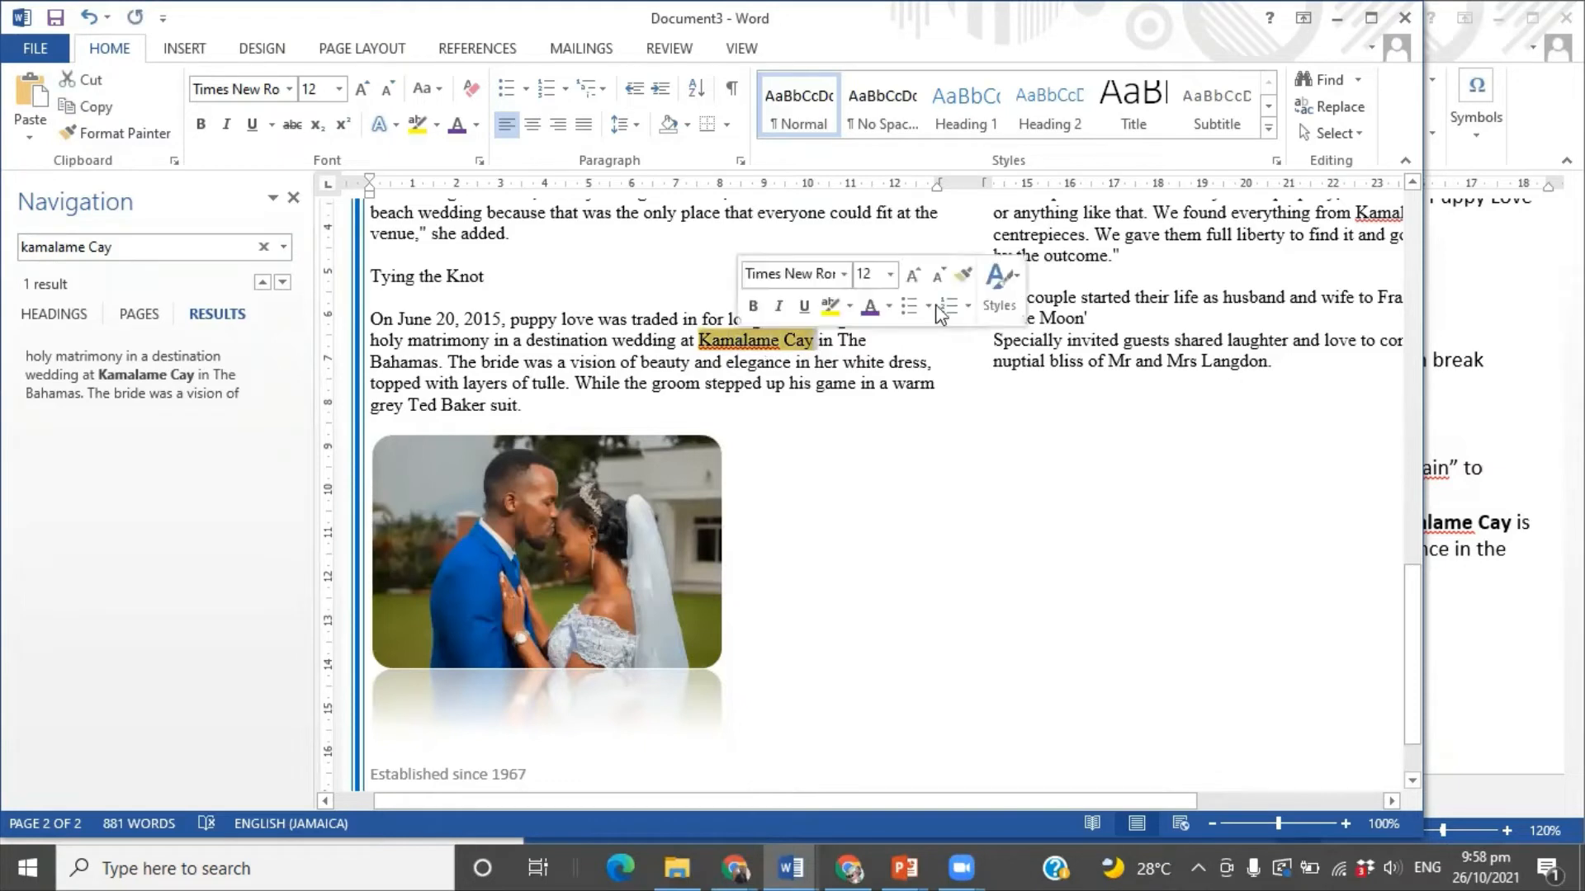
pyautogui.click(473, 50)
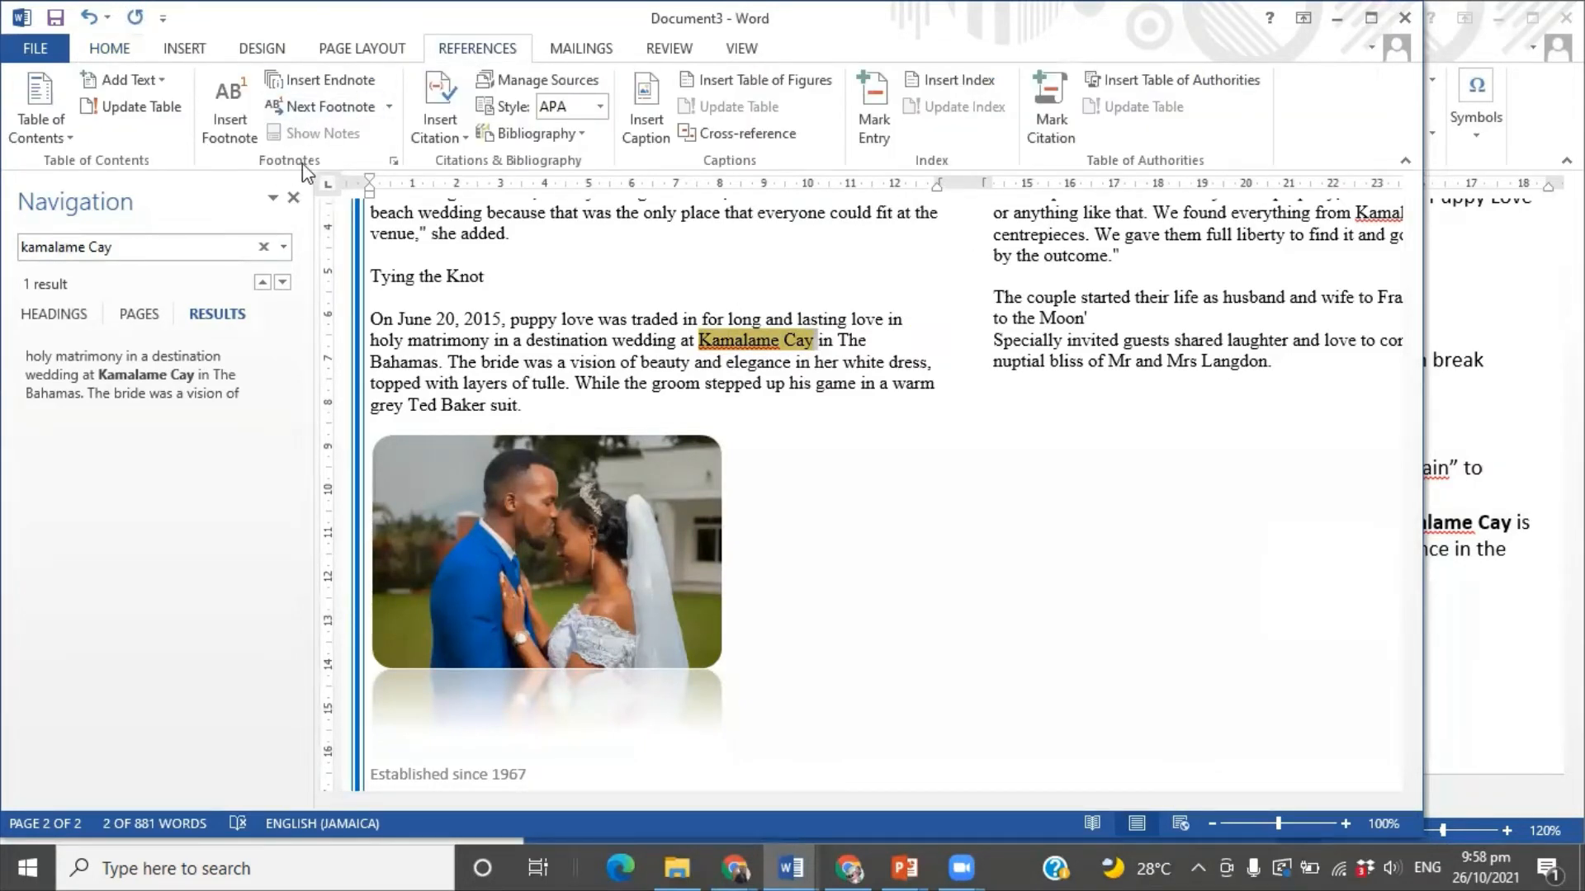
pyautogui.click(229, 126)
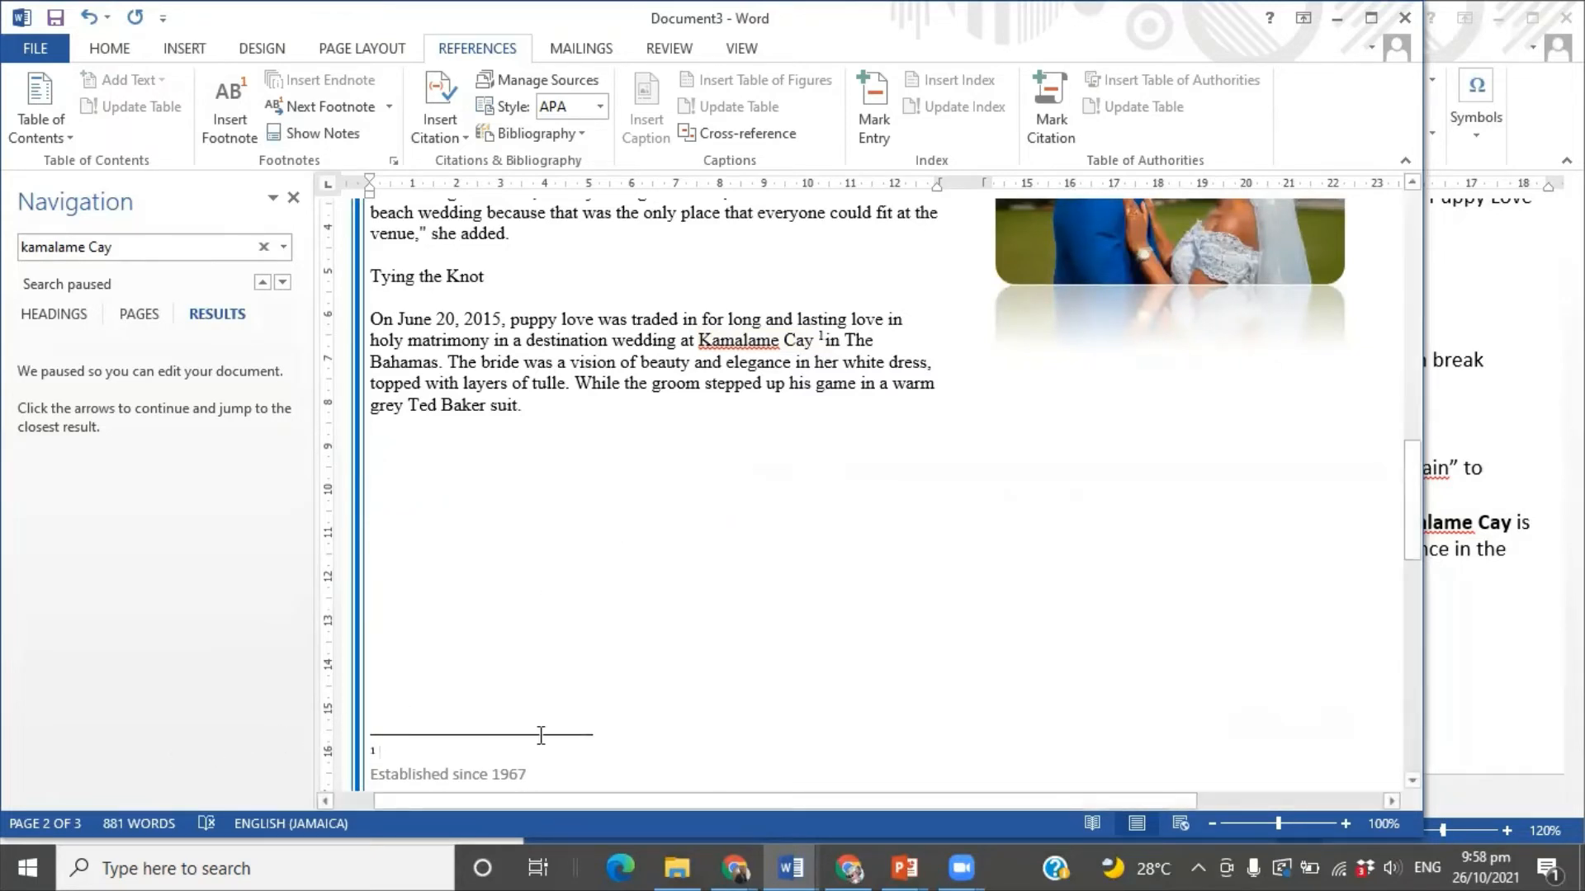
pyautogui.rightClick(408, 758)
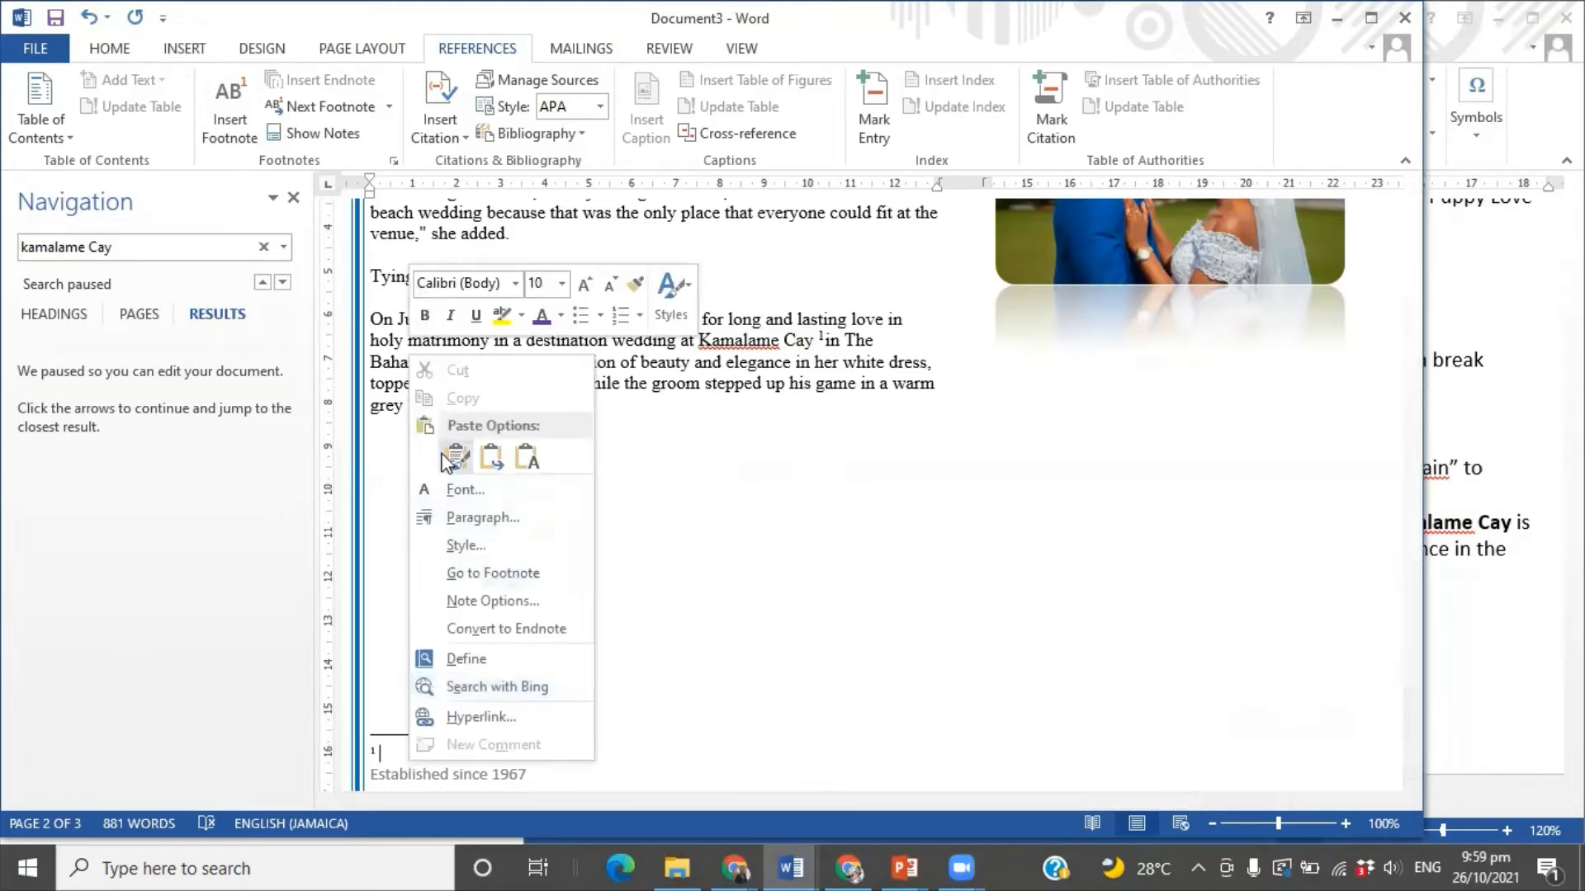
pyautogui.click(439, 472)
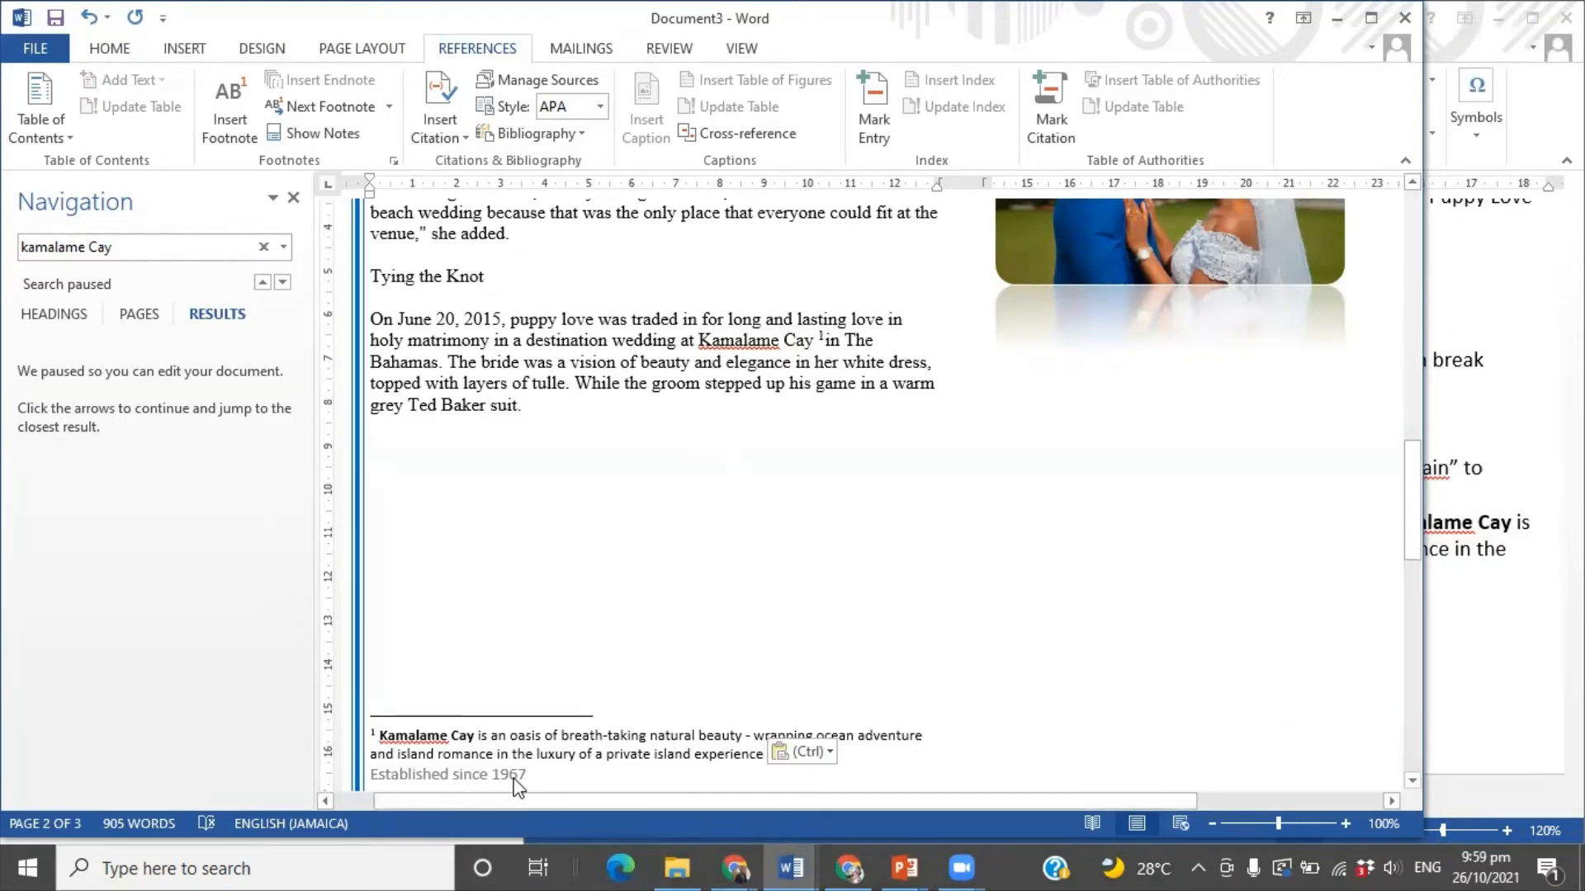
# - Review the newsletter's pages, consult the instruction on bolding and underlining all sub-headings, and return to the newsletter's first page
pyautogui.scroll(5, 687, 673)
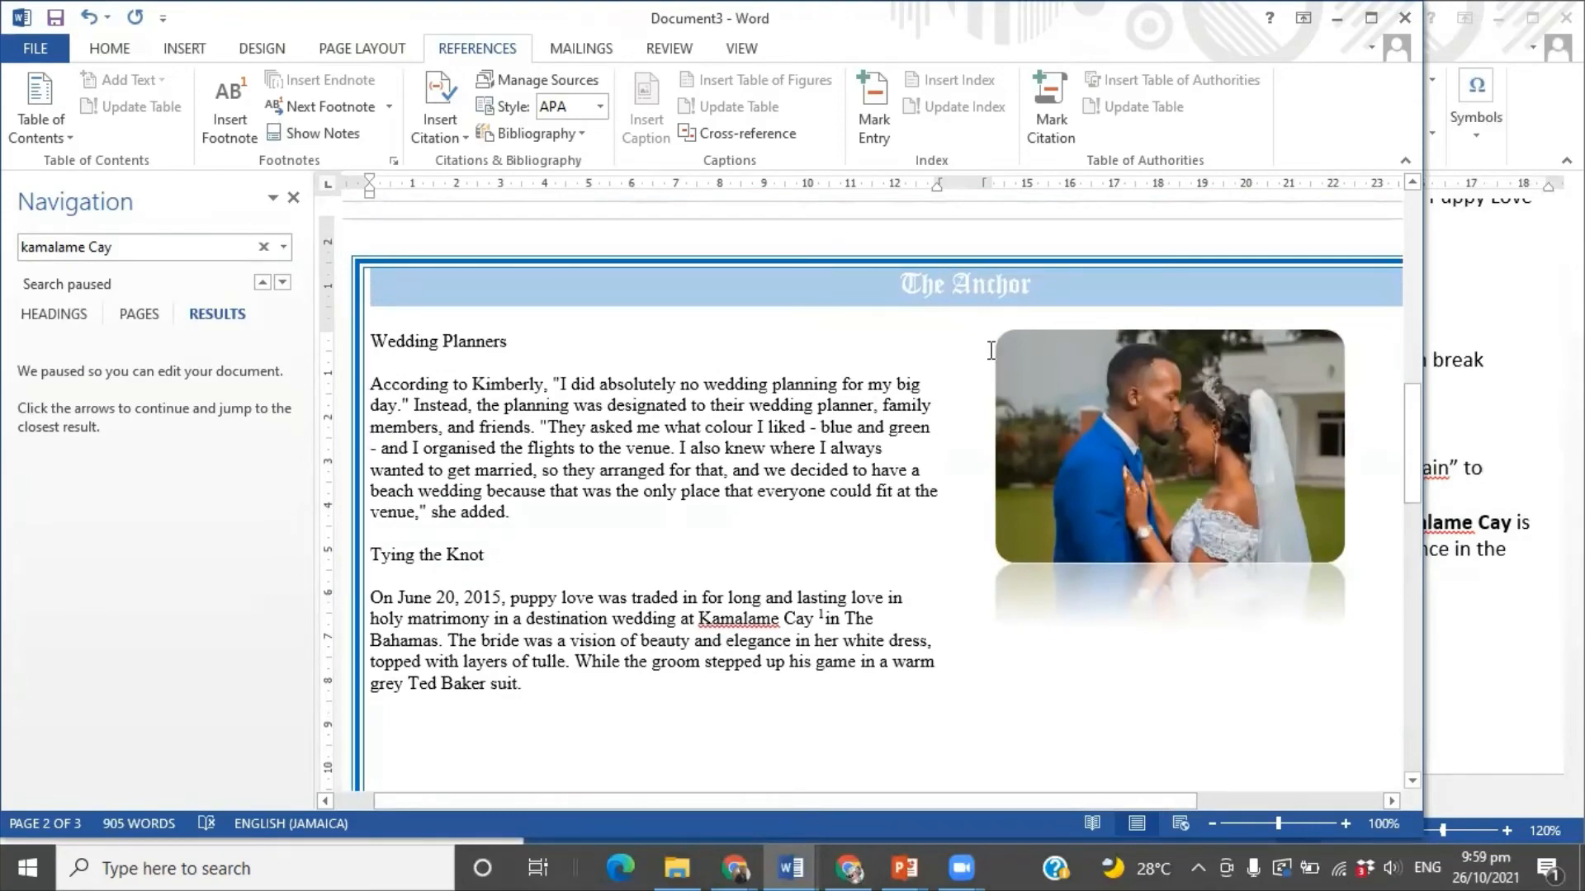
pyautogui.scroll(6, 991, 357)
pyautogui.scroll(12, 991, 382)
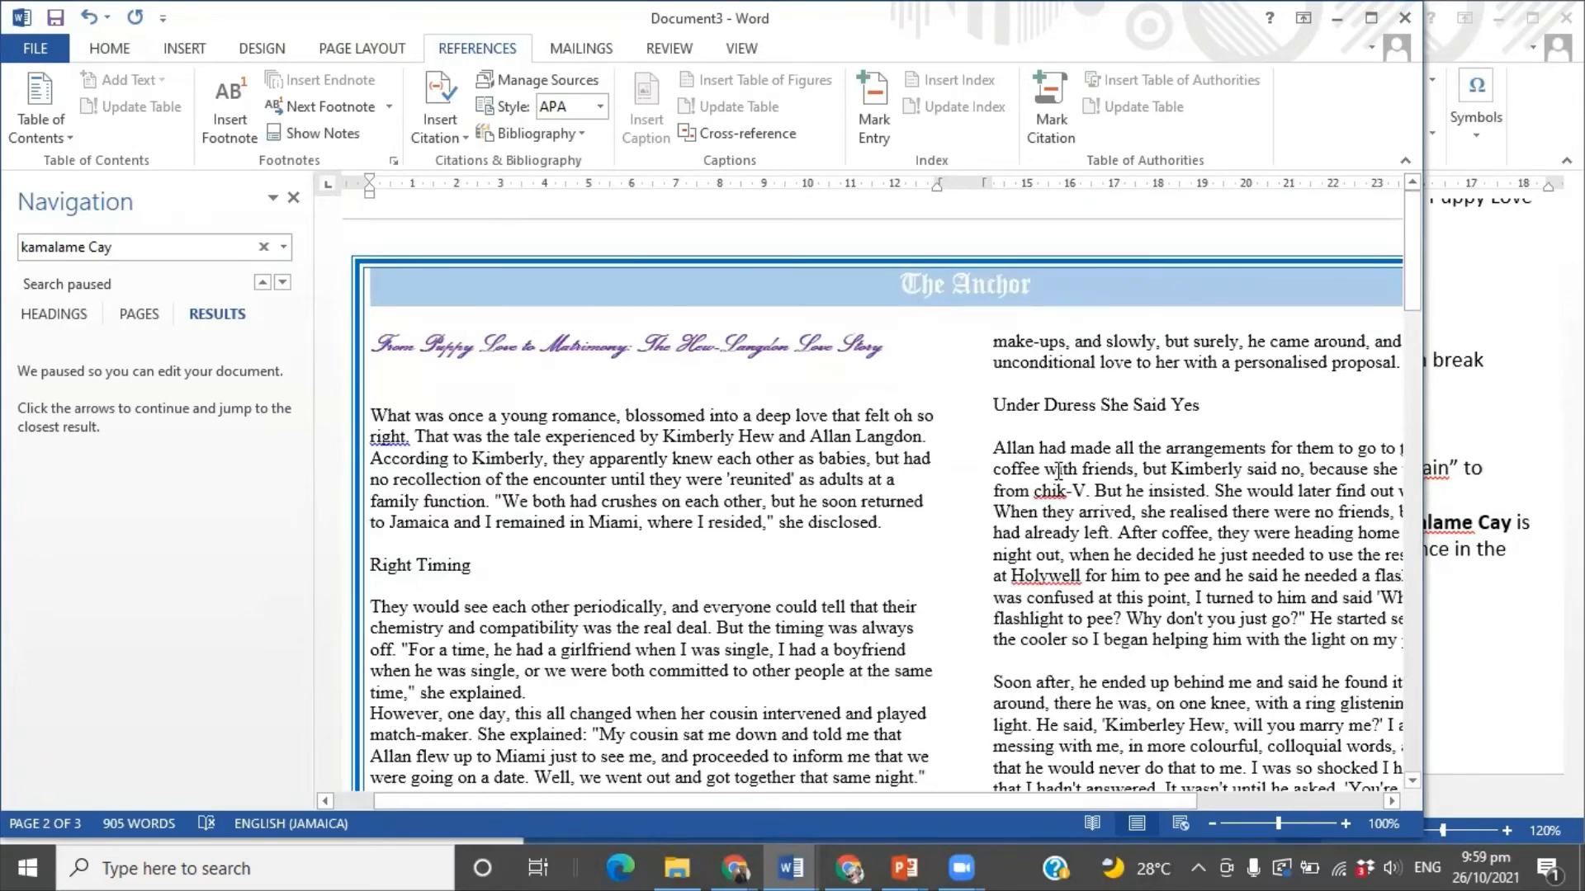
pyautogui.scroll(-10, 1056, 528)
pyautogui.scroll(-9, 1051, 522)
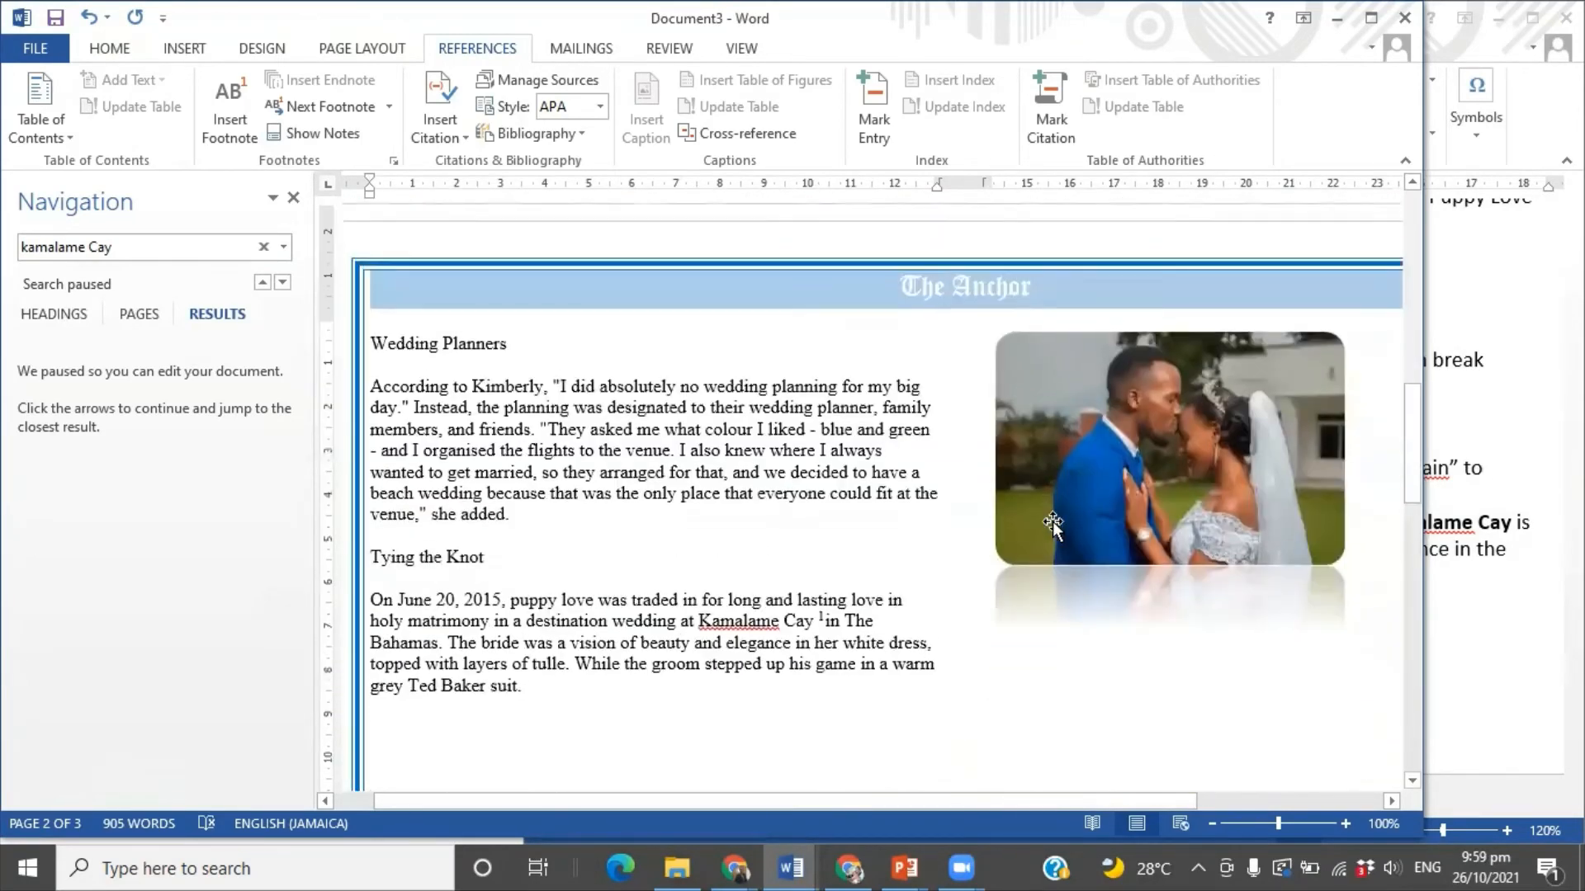
pyautogui.hotkey('alt', 'Tab')
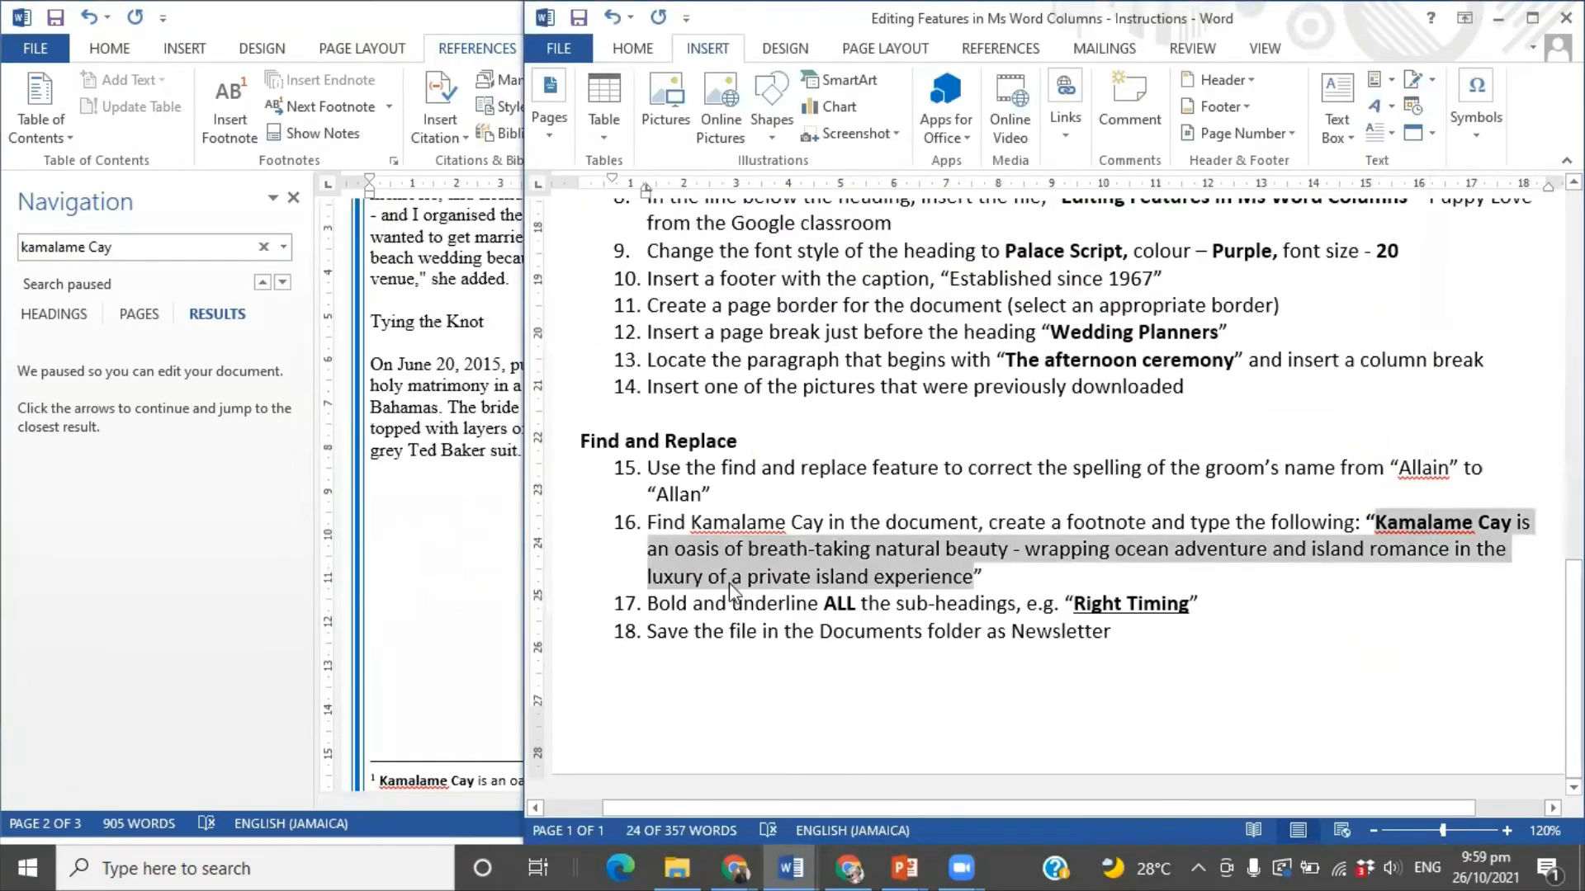
pyautogui.click(1011, 569)
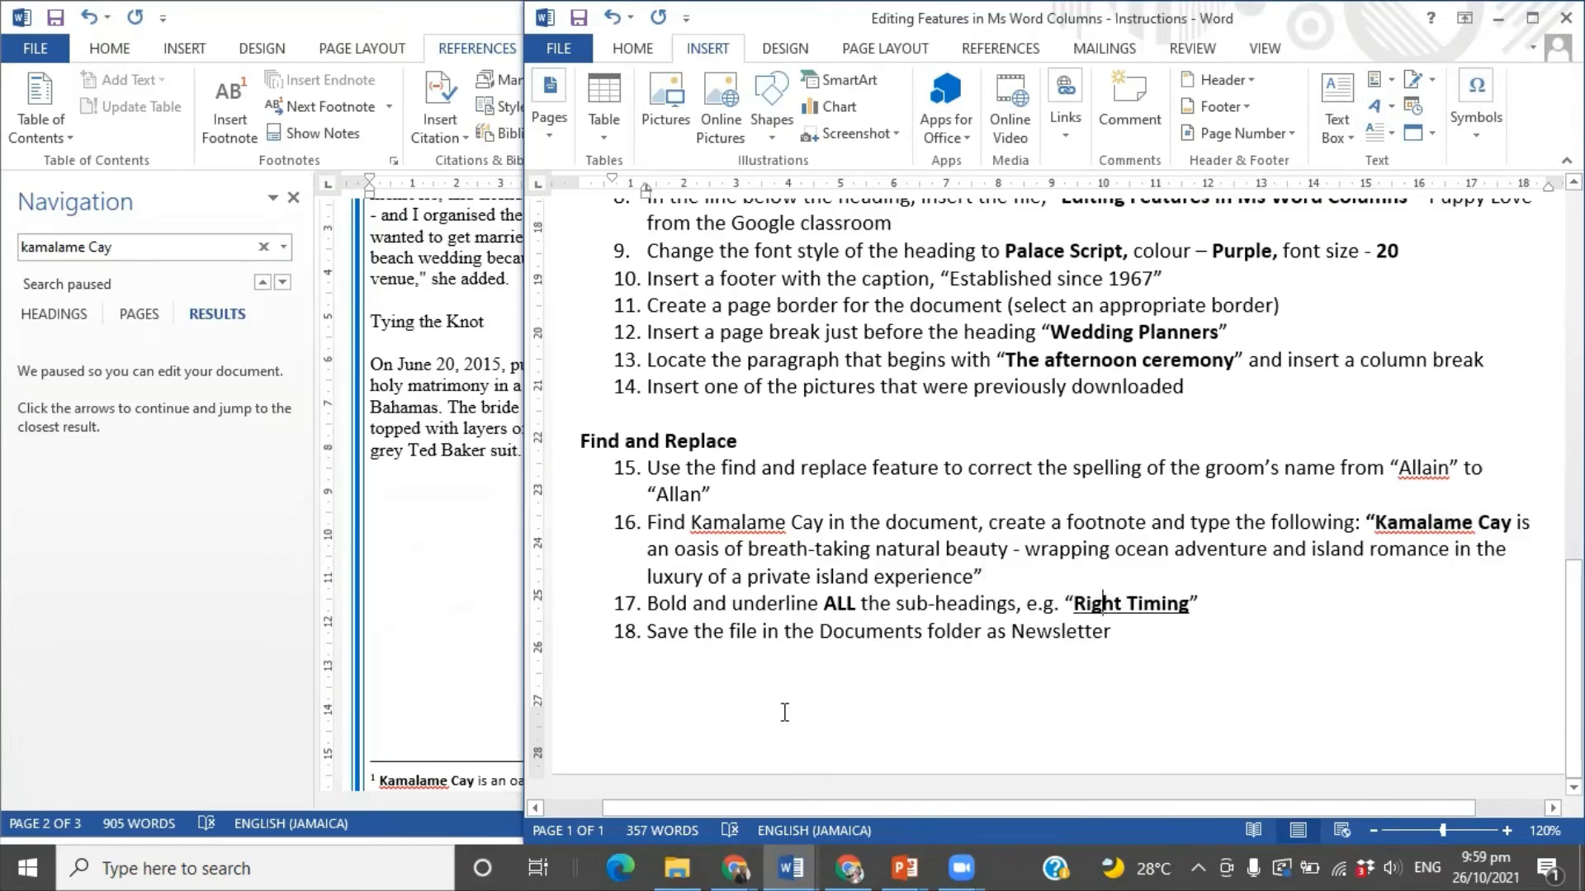
pyautogui.click(501, 496)
pyautogui.scroll(20, 501, 496)
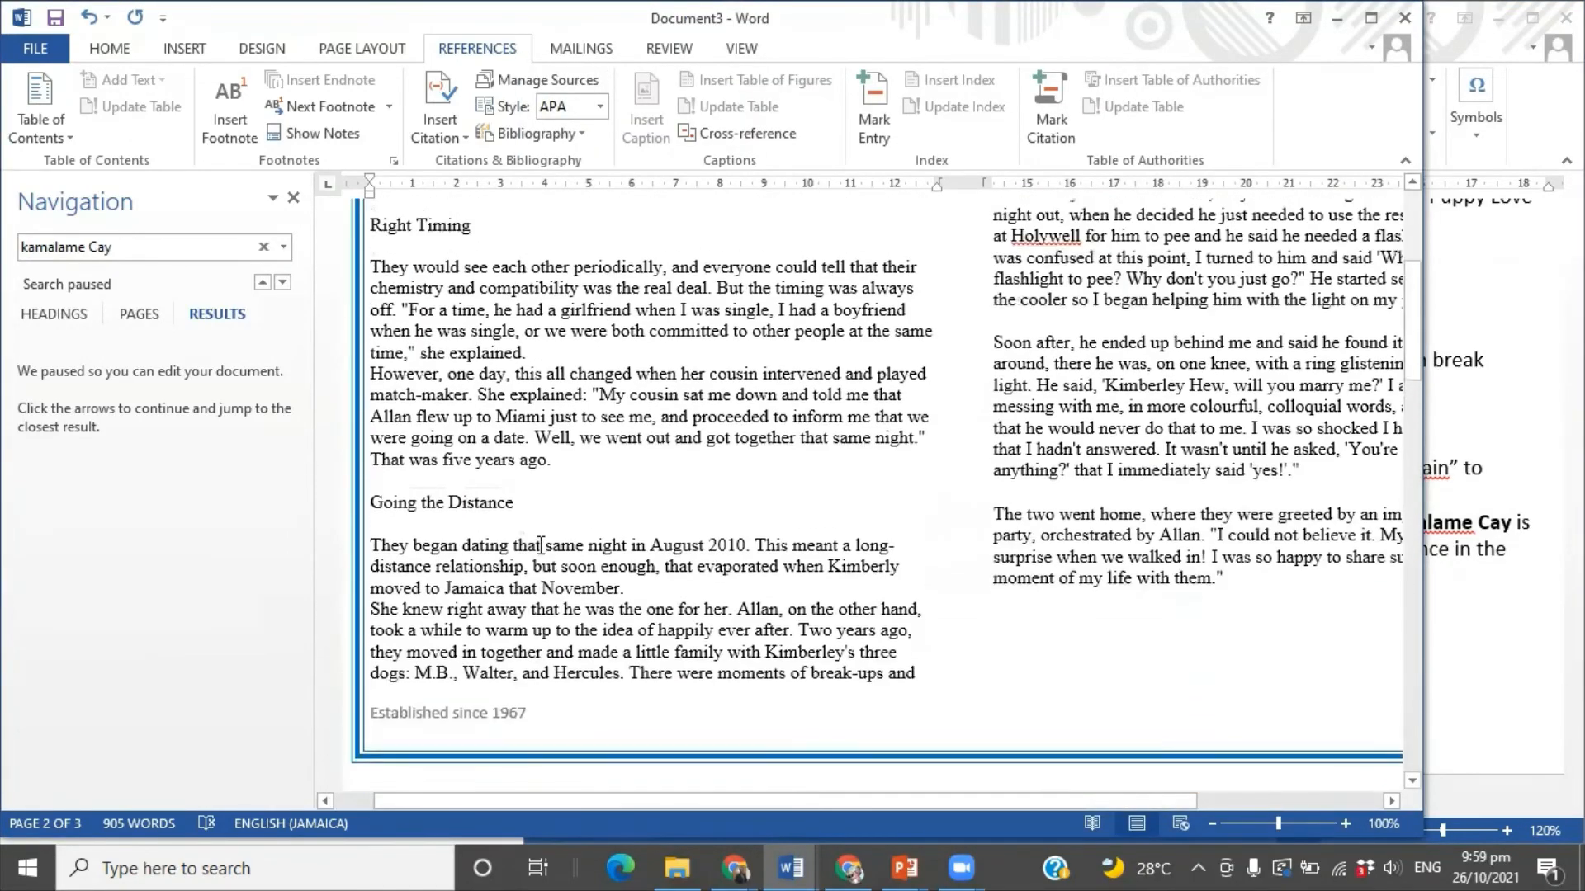
# - Bold and underline the sub-heading "Right Timing" on the first page, and close the search results pane
pyautogui.click(377, 567)
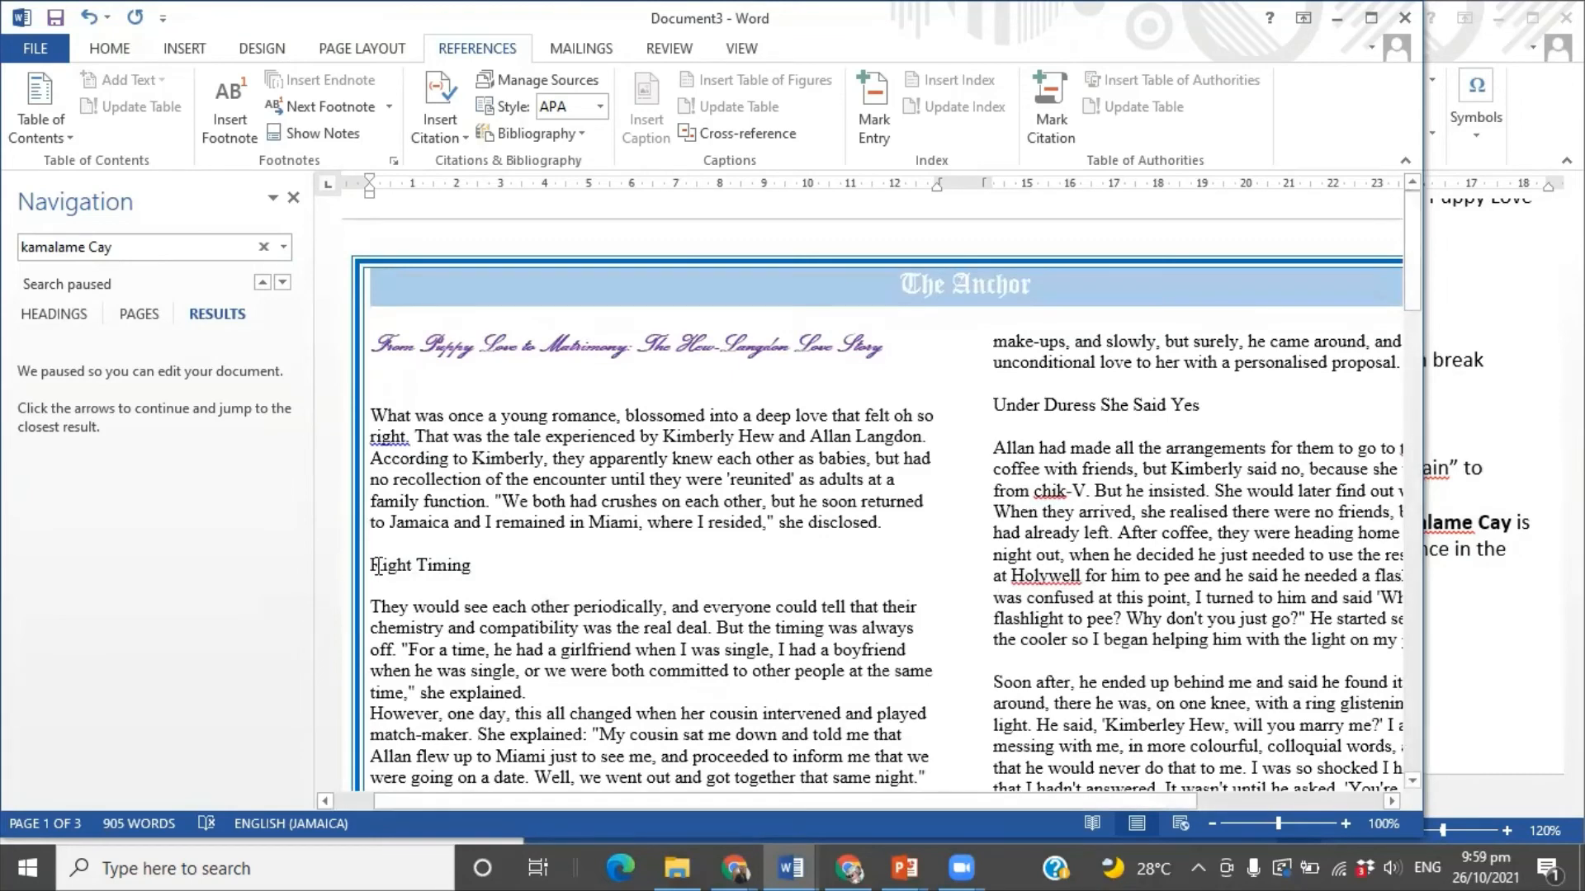
pyautogui.moveTo(376, 567); pyautogui.dragTo(479, 566)
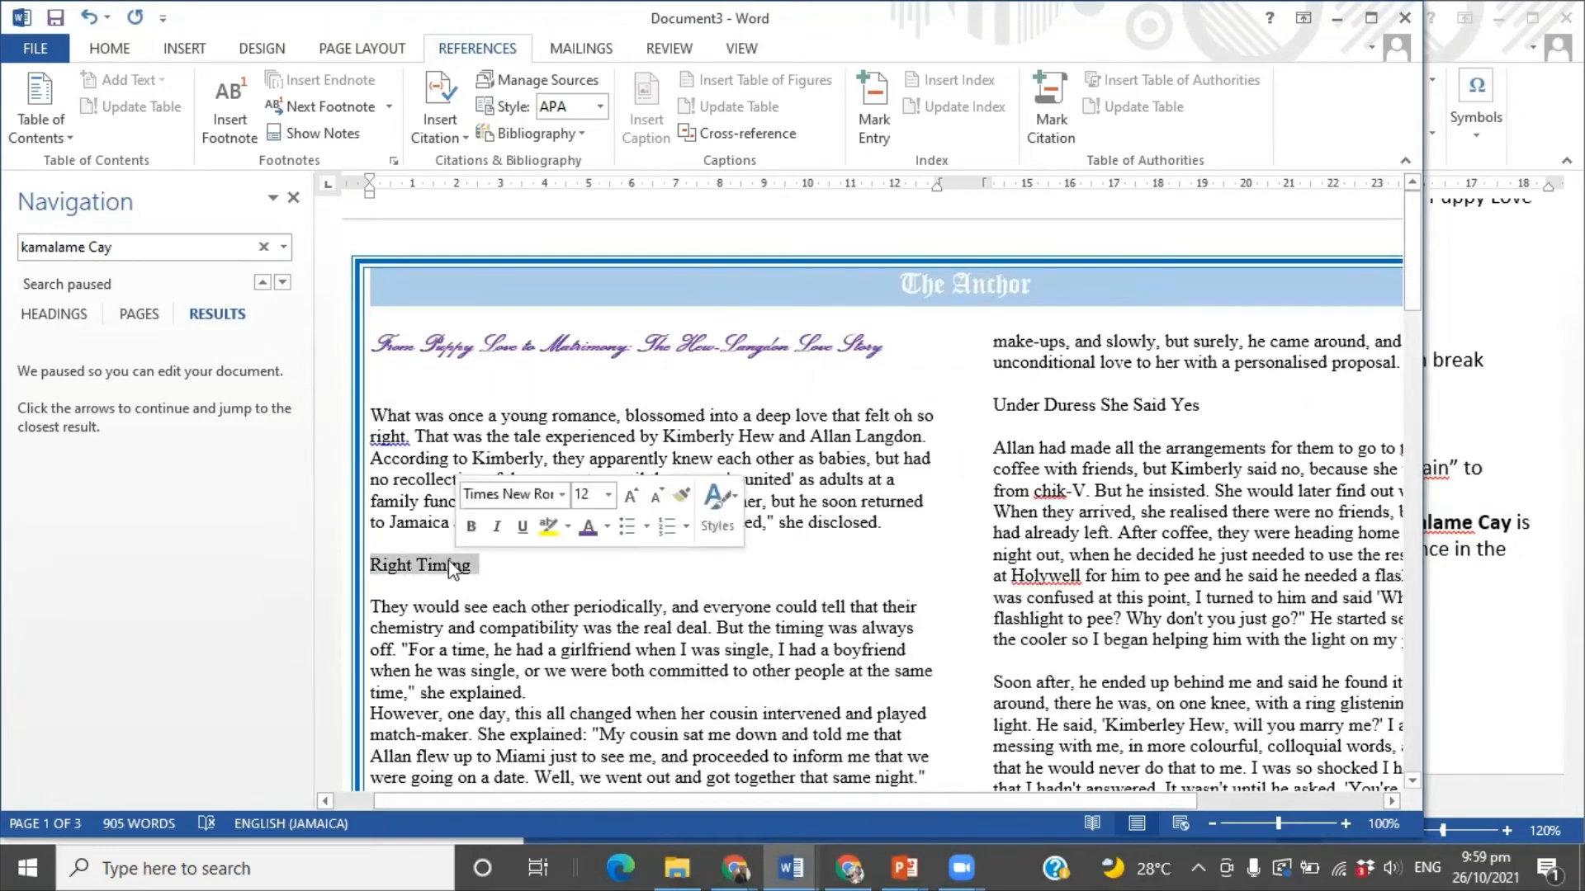
pyautogui.click(114, 48)
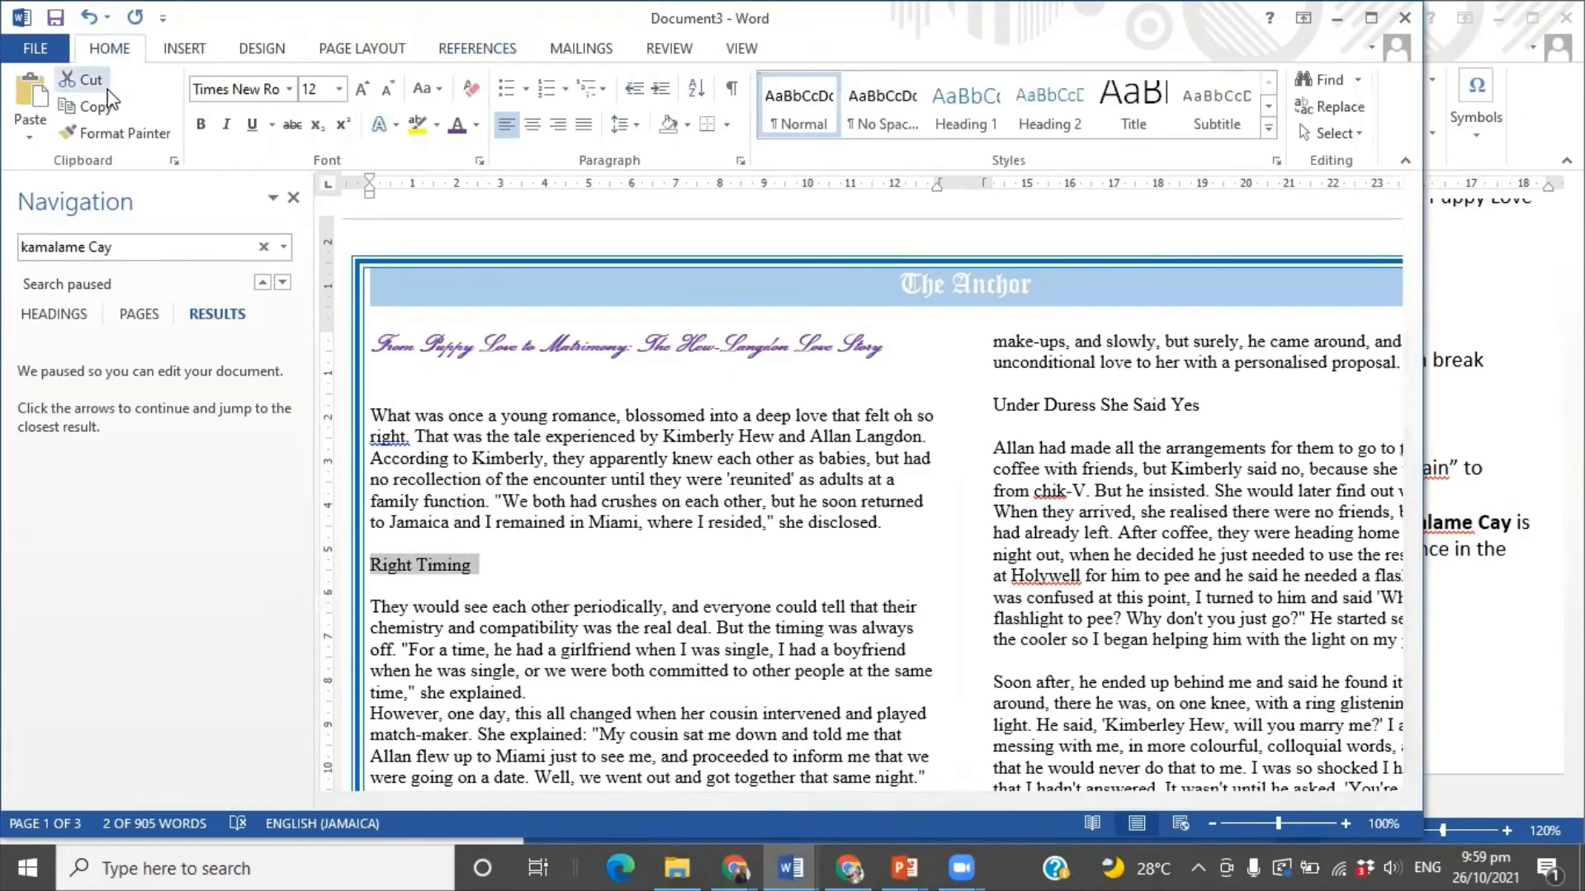
pyautogui.click(202, 126)
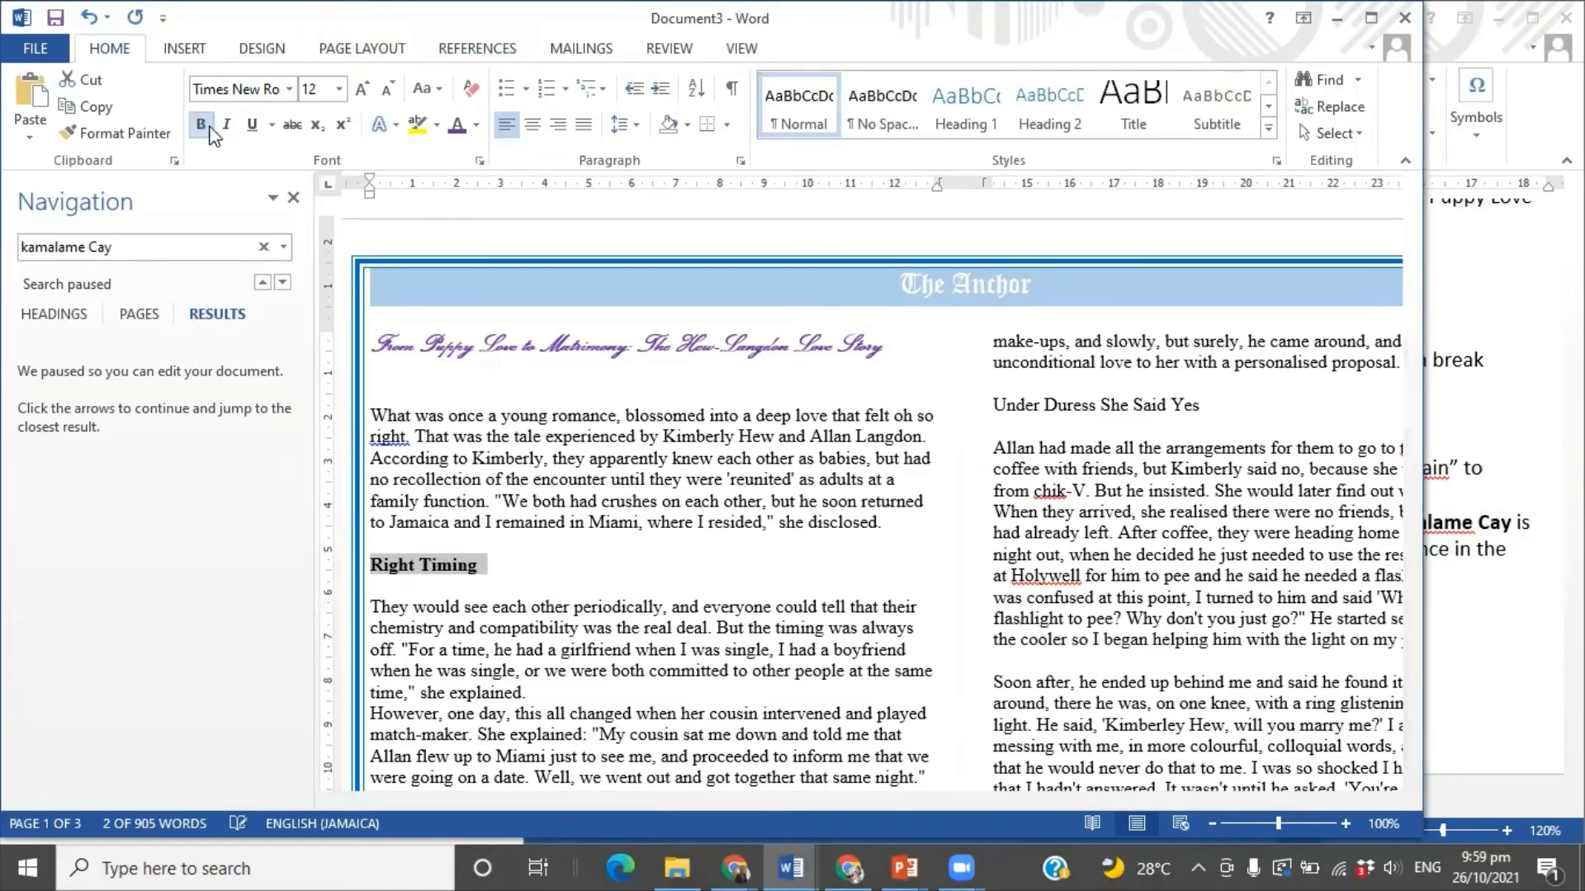
pyautogui.click(251, 126)
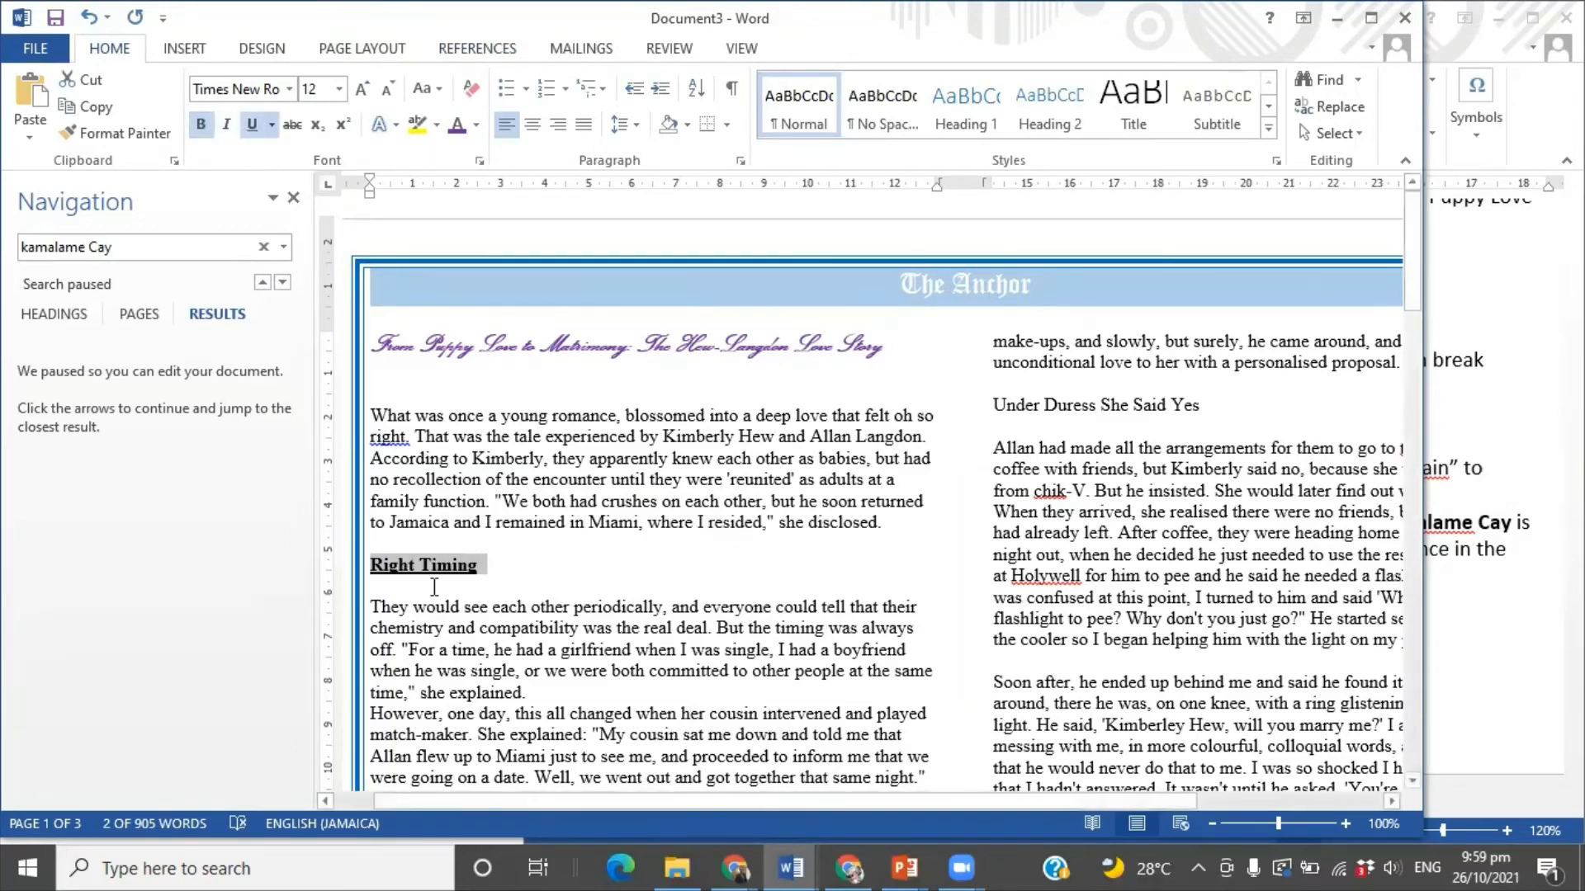
pyautogui.click(293, 198)
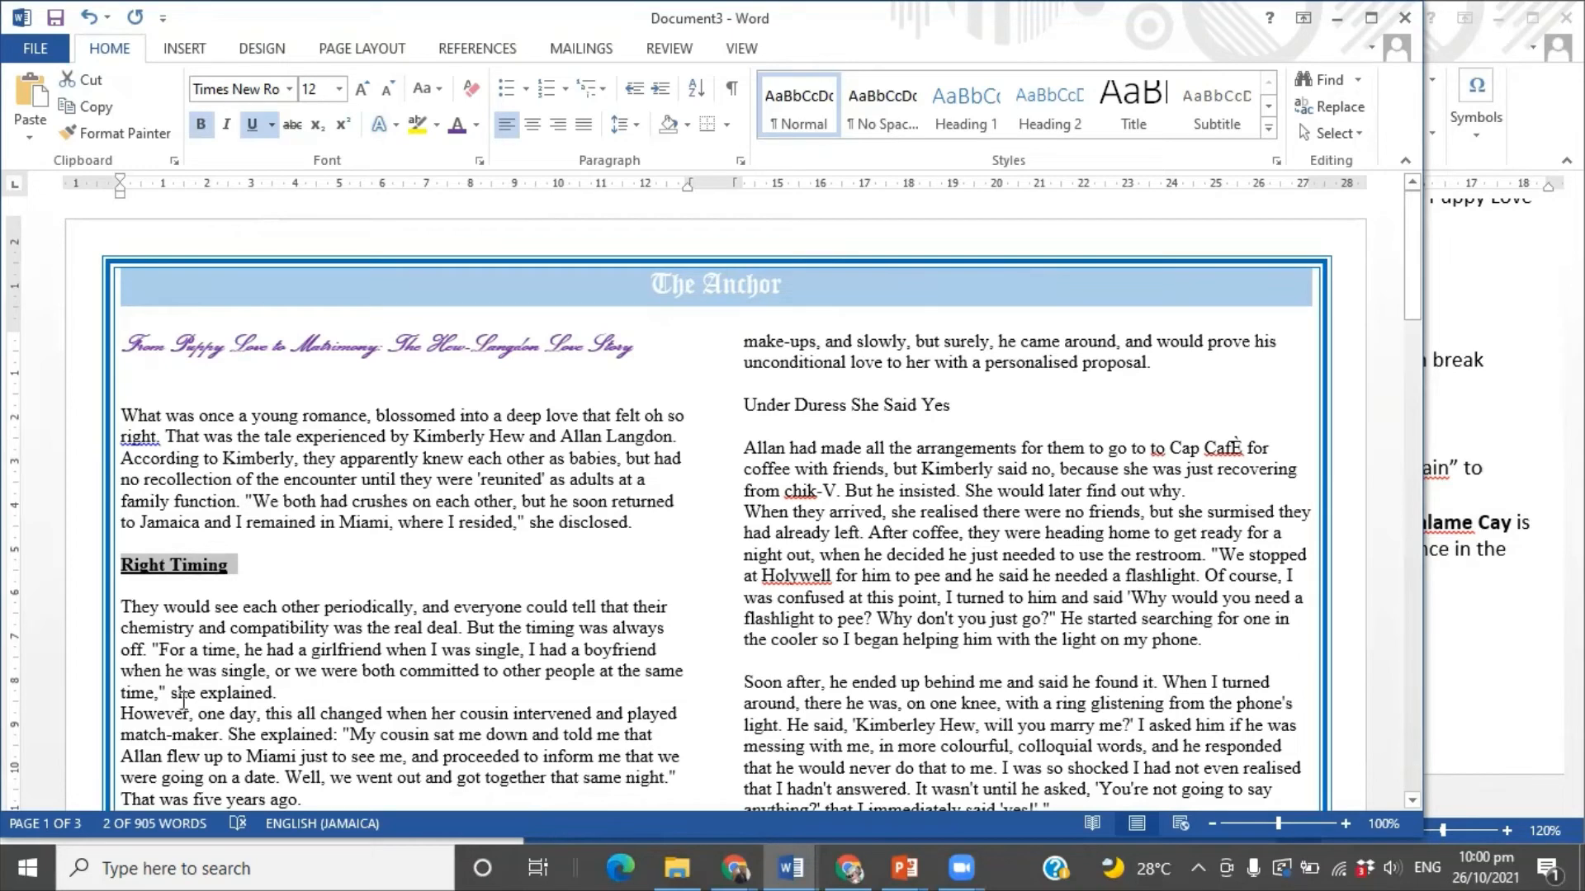
# - Use Format Painter to copy the "Right Timing" formatting onto the sub-heading "Under Duress She Said Yes"
pyautogui.click(128, 135)
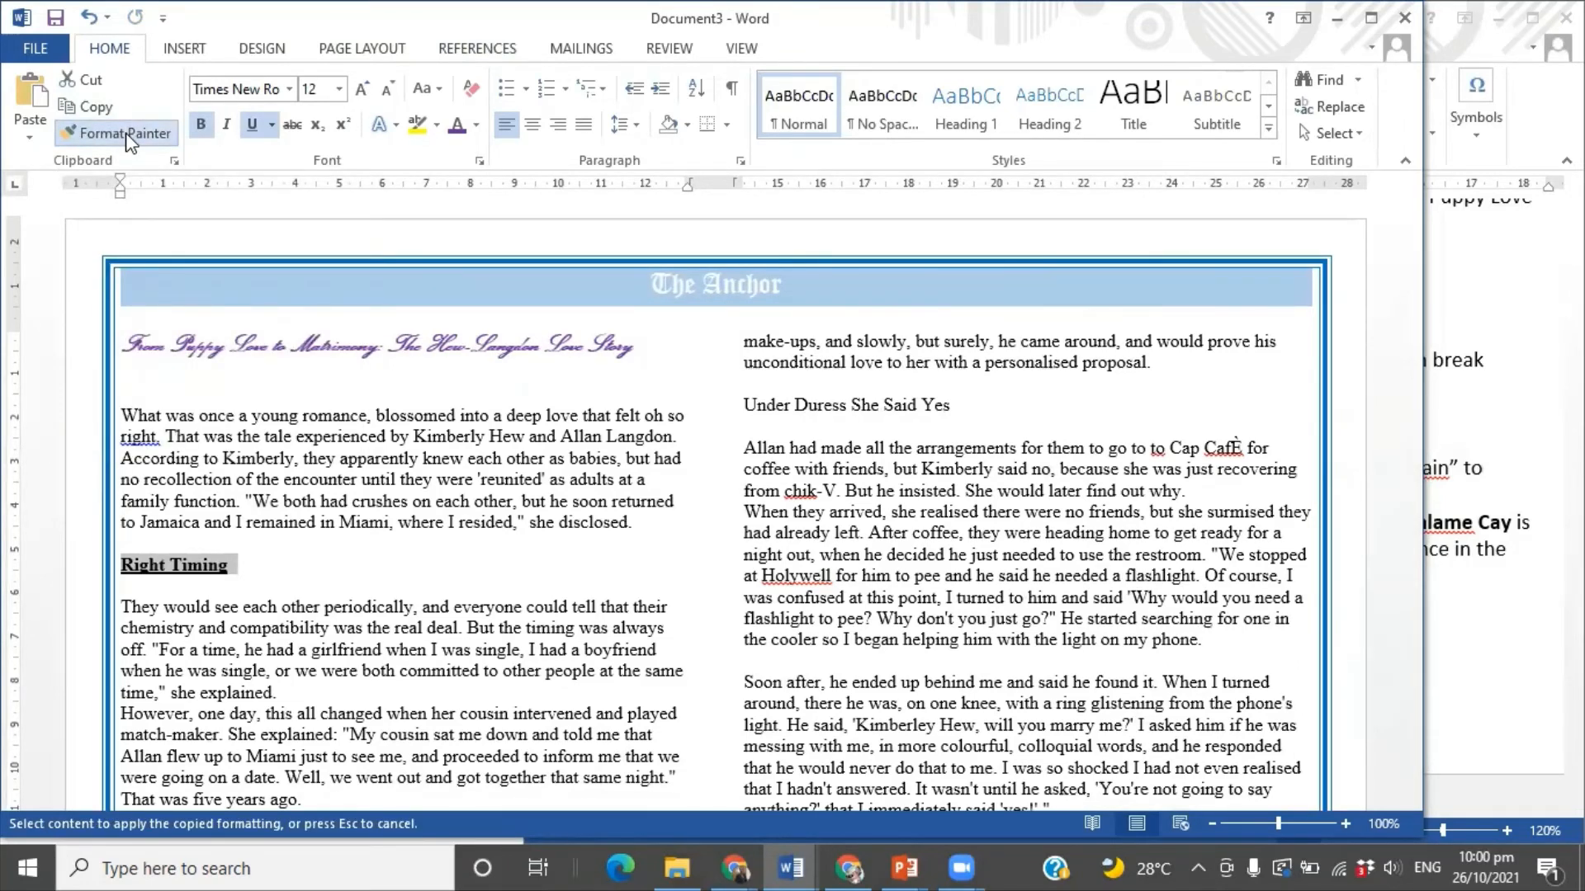
pyautogui.click(128, 140)
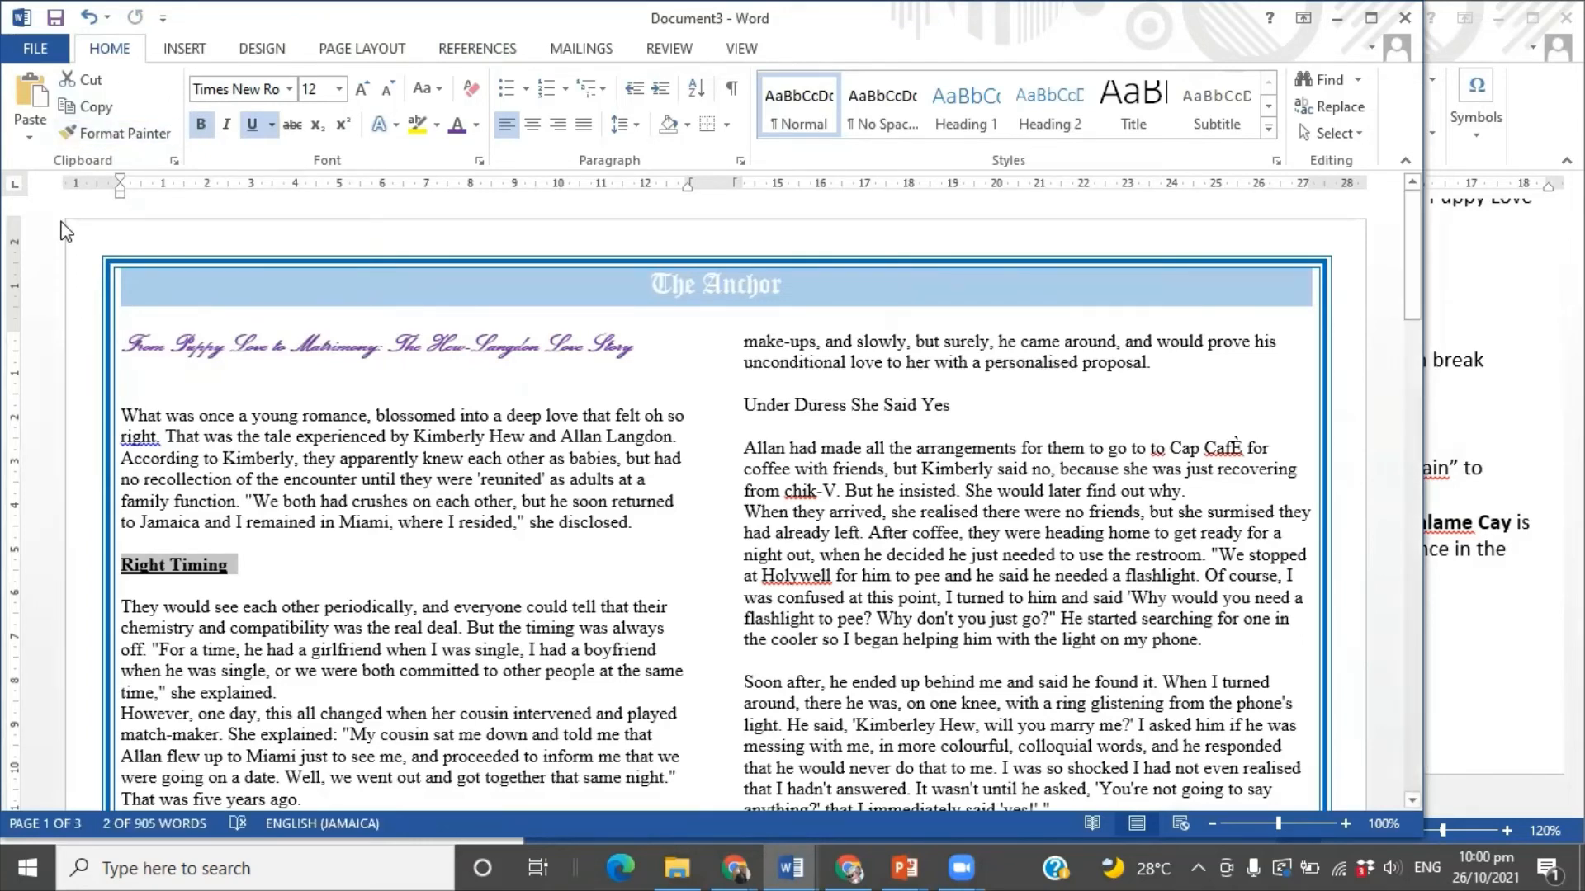
pyautogui.click(77, 127)
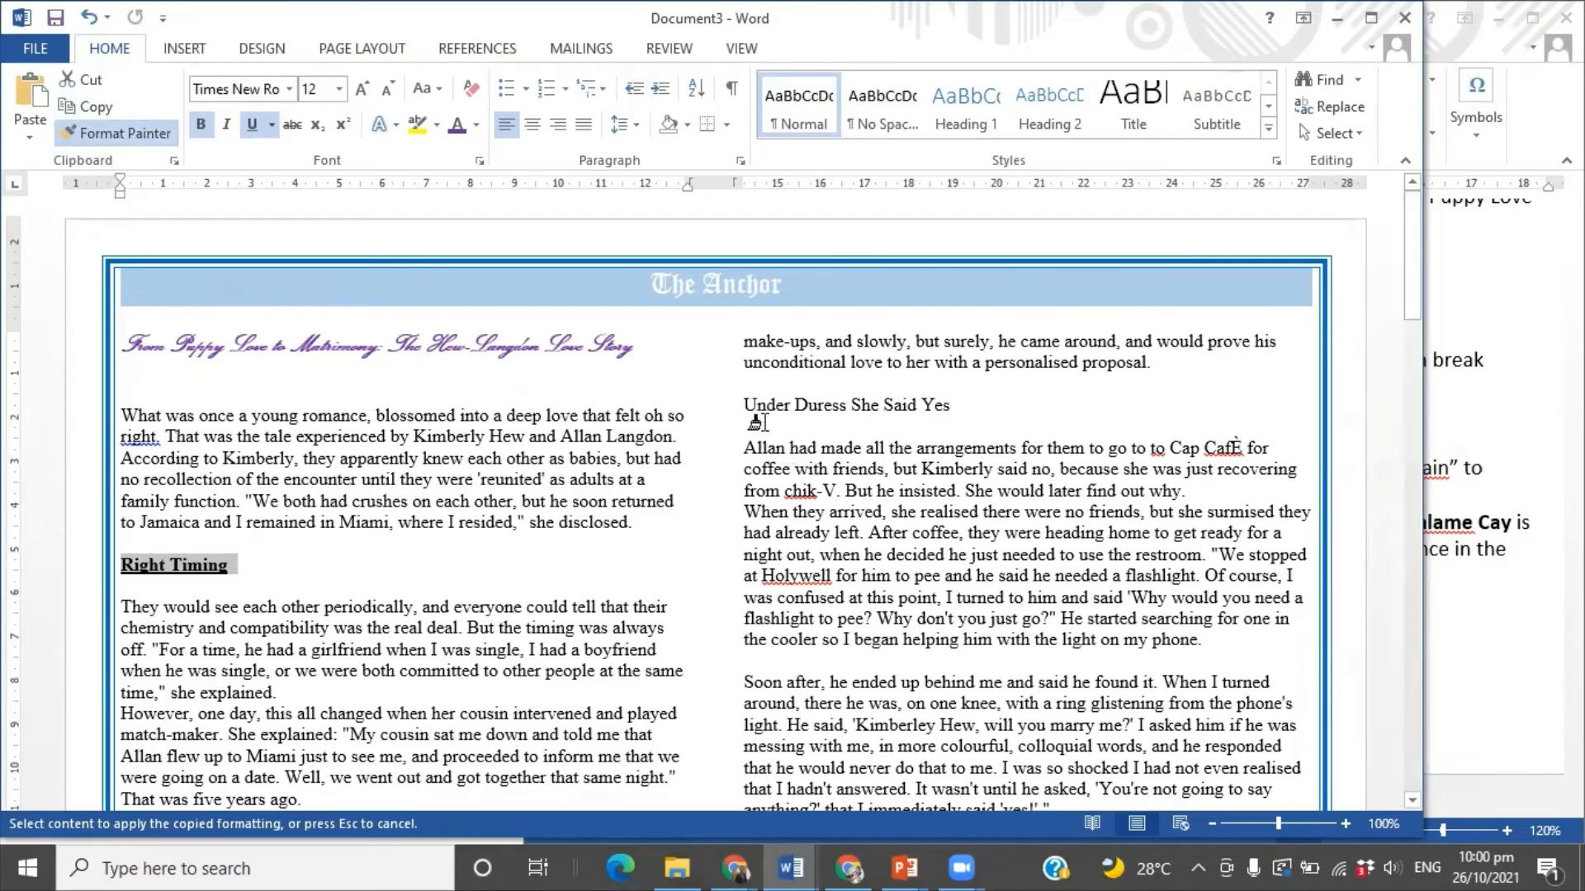
pyautogui.moveTo(738, 404); pyautogui.dragTo(957, 408)
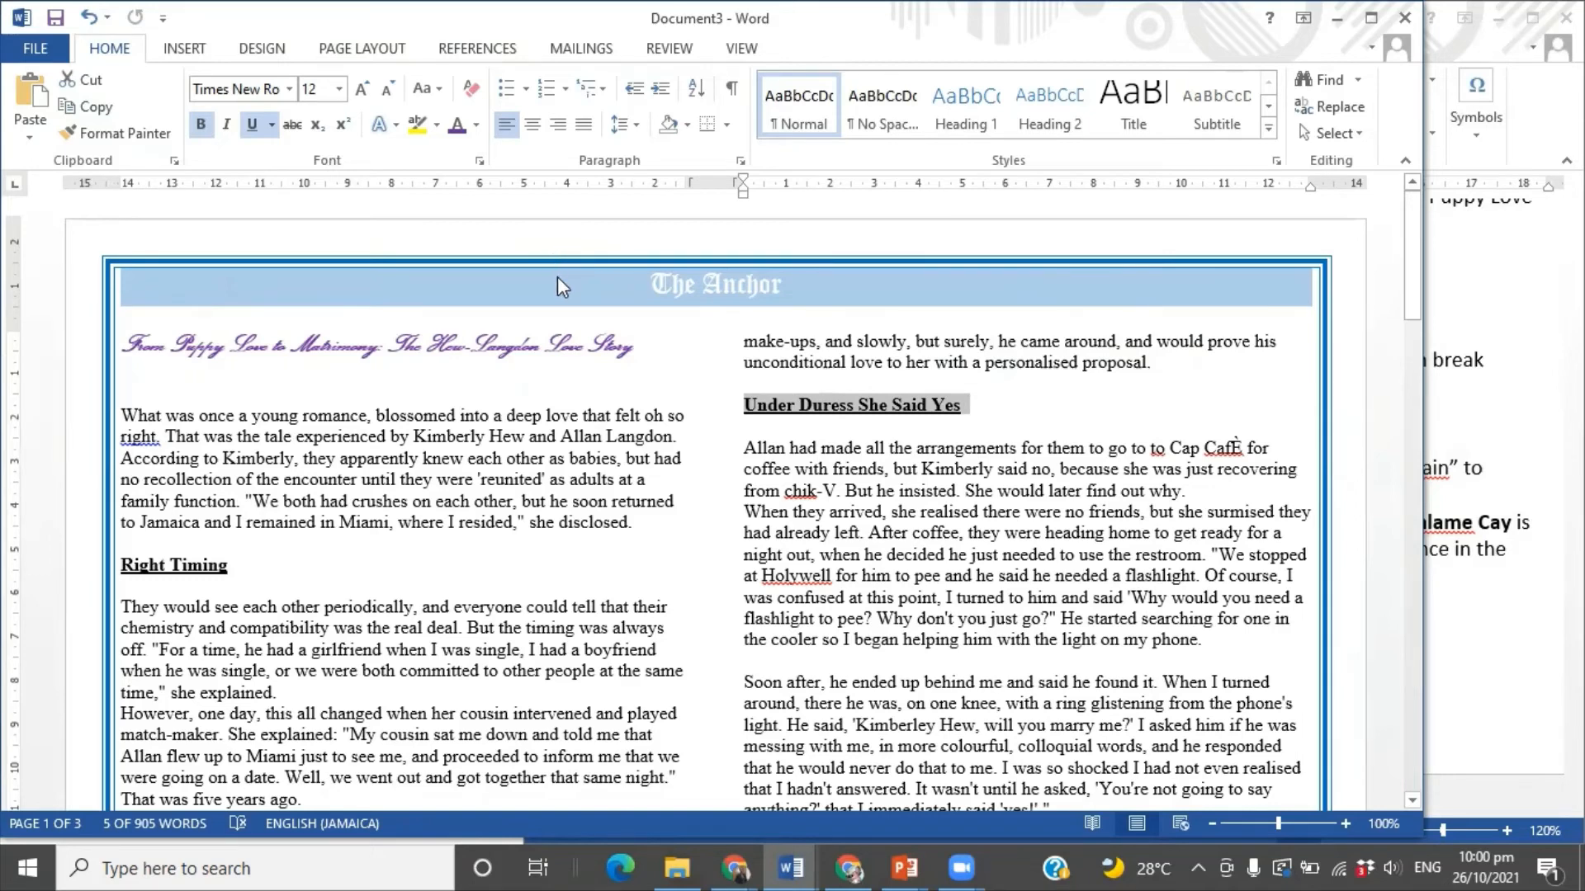
# - Apply the same bold, underlined formatting with Format Painter to "Going the Distance", "Wedding Planners" and "Tying the Knot", and turn the painter off
pyautogui.click(102, 133)
pyautogui.scroll(-5, 467, 527)
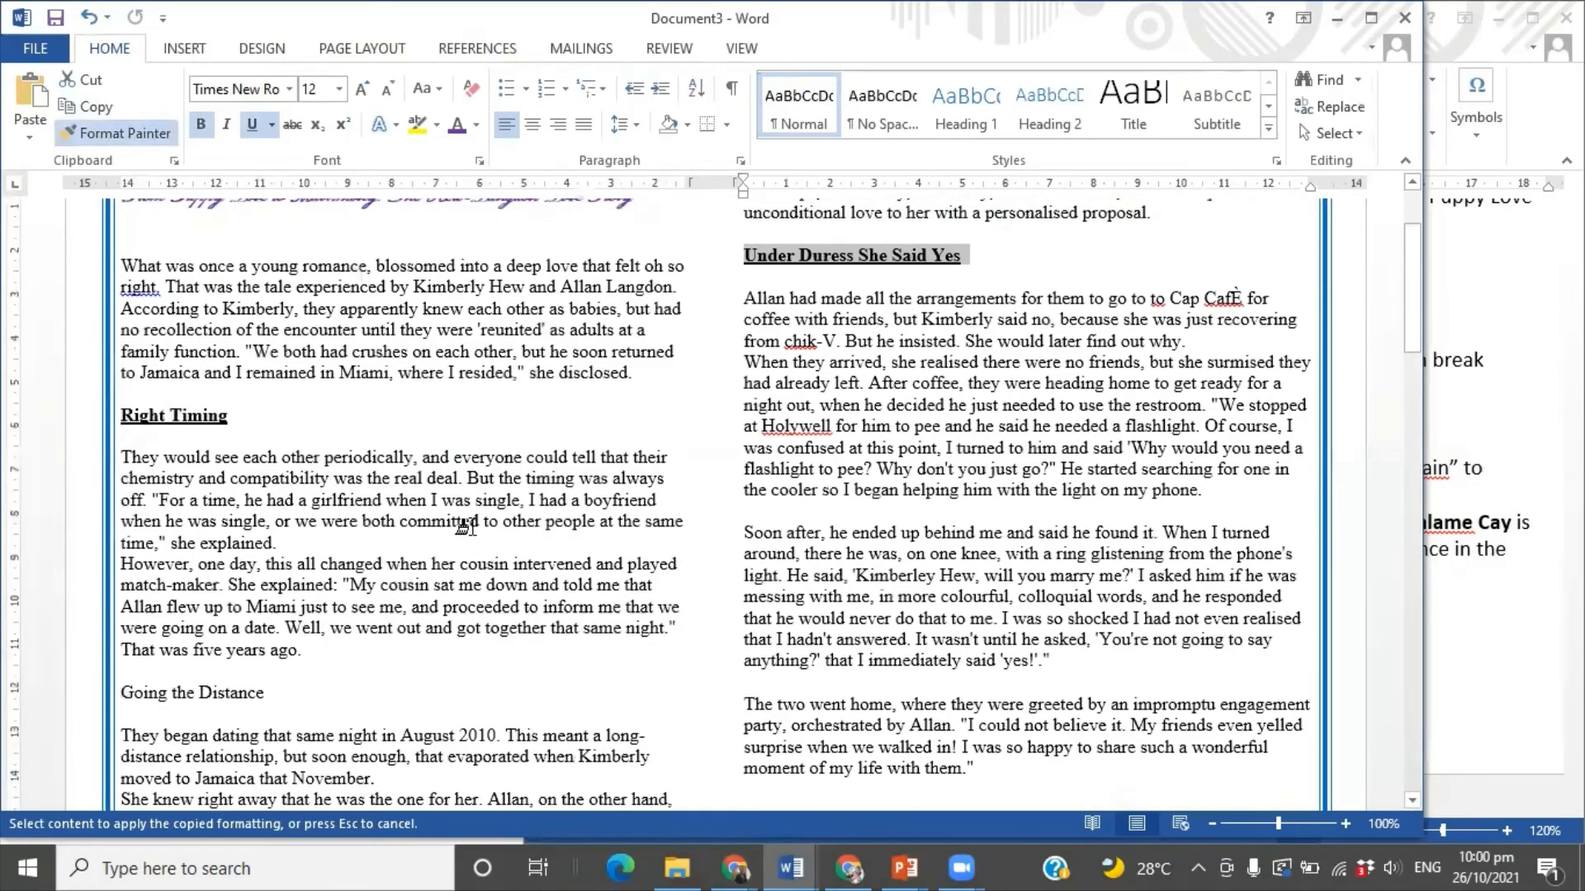
pyautogui.moveTo(113, 569); pyautogui.dragTo(285, 569)
pyautogui.scroll(-1, 289, 547)
pyautogui.scroll(-7, 295, 552)
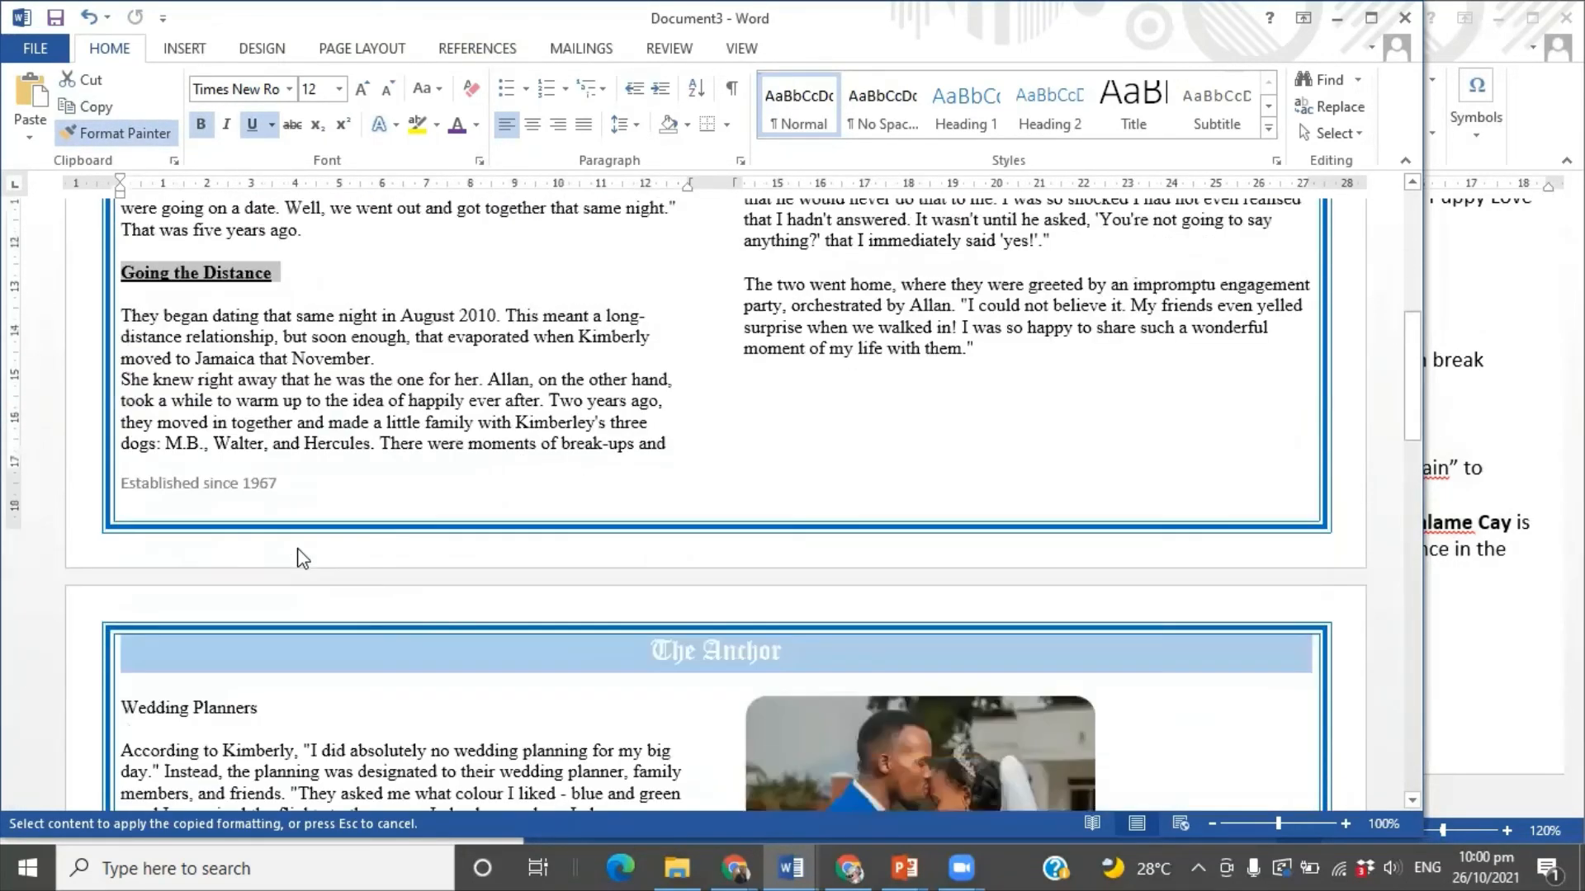
pyautogui.moveTo(157, 552); pyautogui.dragTo(262, 553)
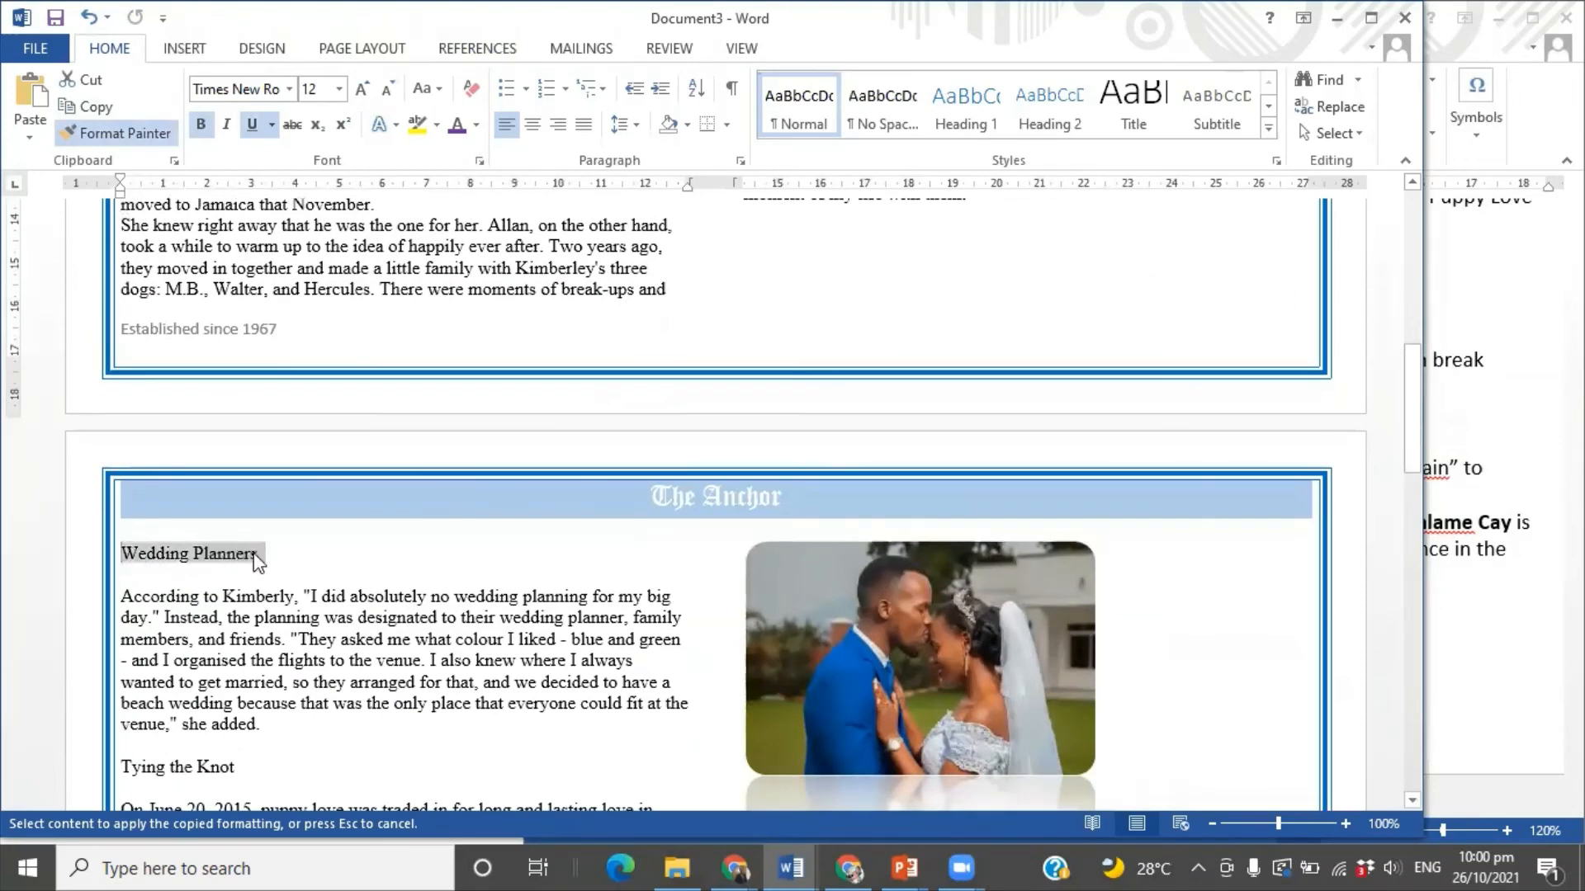
pyautogui.scroll(-3, 263, 553)
pyautogui.moveTo(138, 600); pyautogui.dragTo(244, 600)
pyautogui.scroll(-6, 219, 602)
pyautogui.scroll(-2, 225, 614)
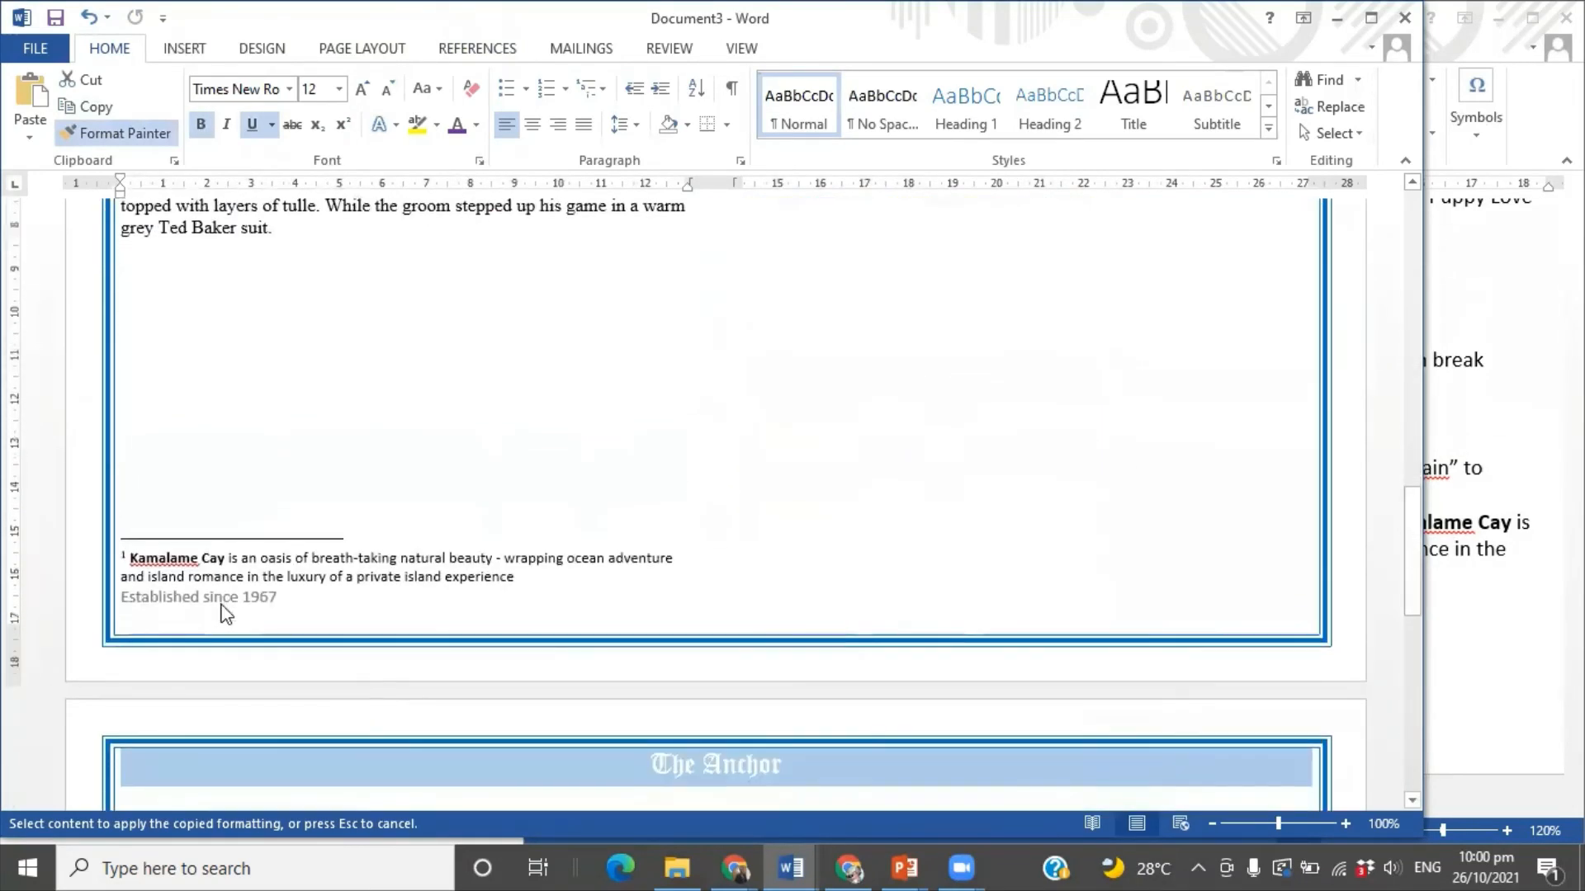
pyautogui.scroll(-8, 383, 531)
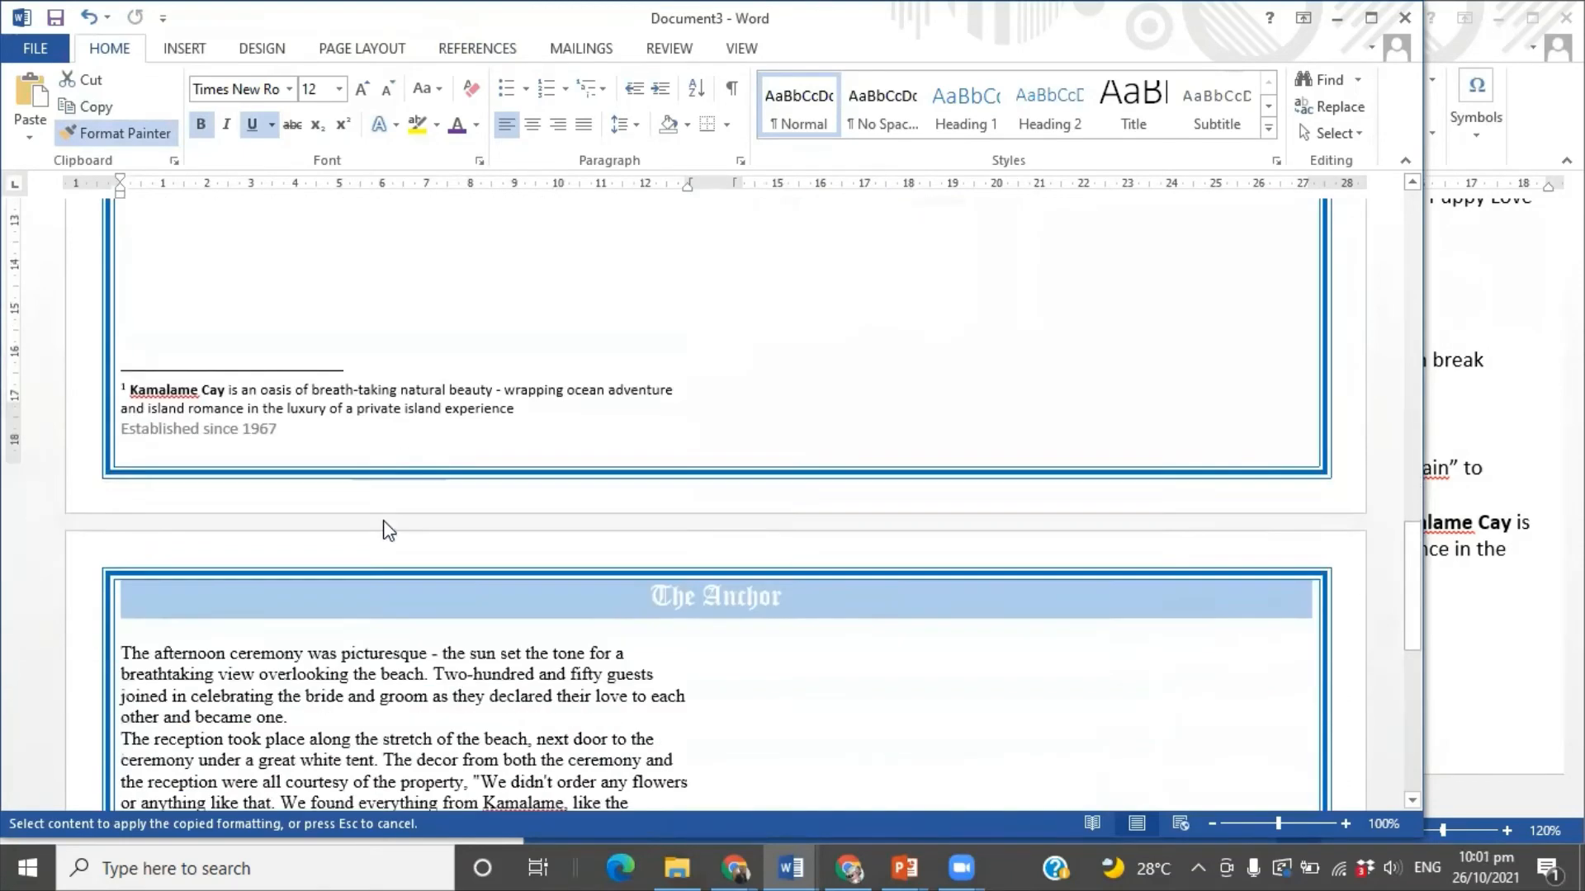
pyautogui.scroll(15, 314, 394)
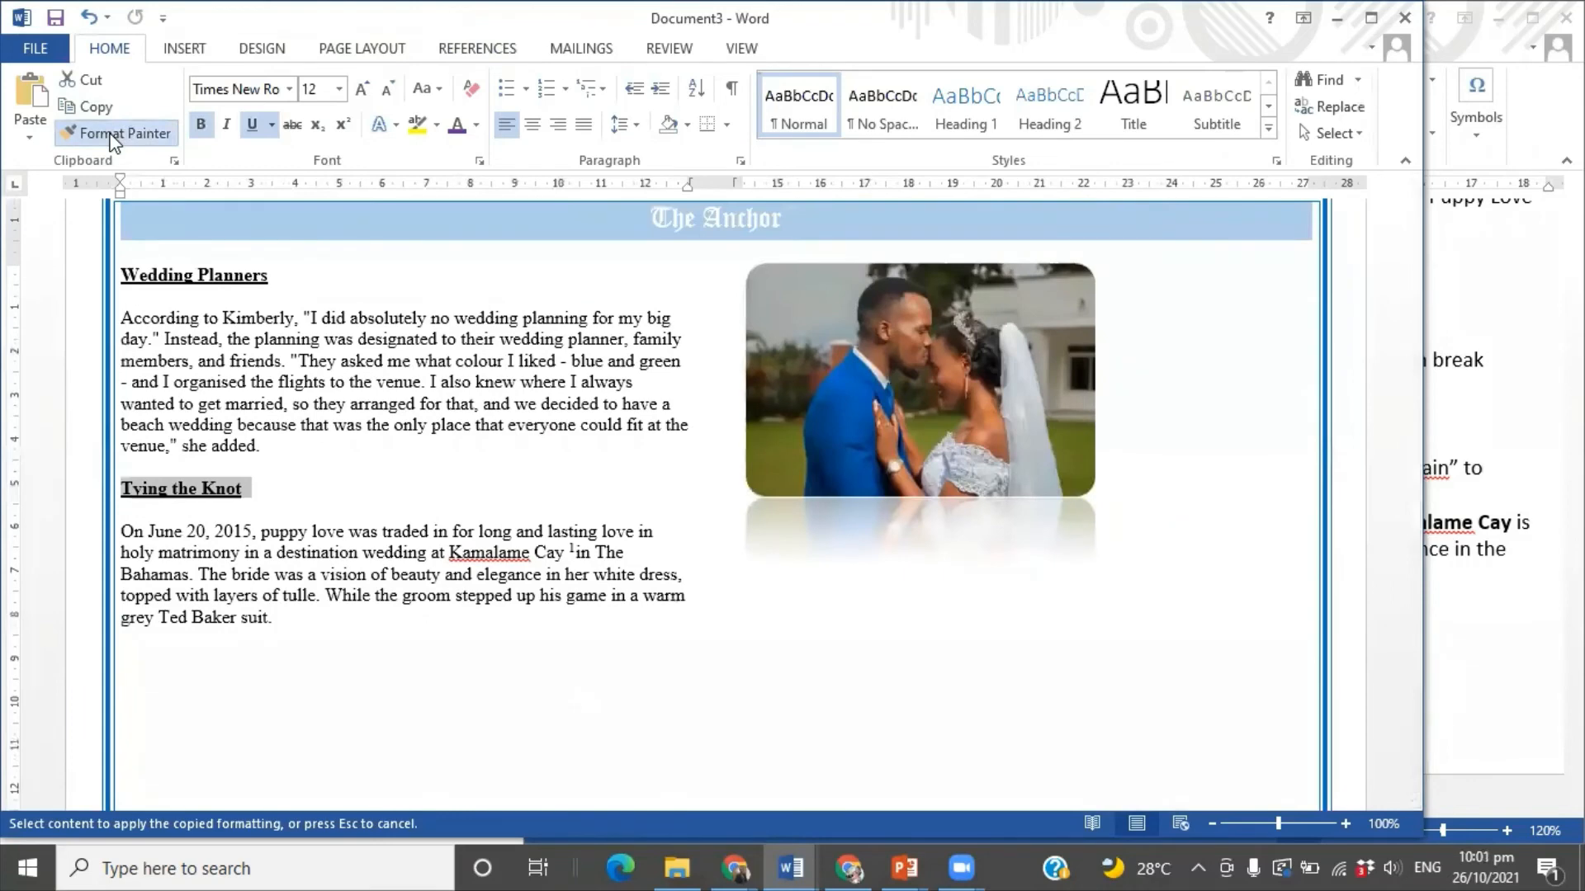
pyautogui.click(141, 132)
# - Shrink the wedding picture on page 2 so it fits below the "Tying the Knot" paragraph in the first column
pyautogui.click(747, 429)
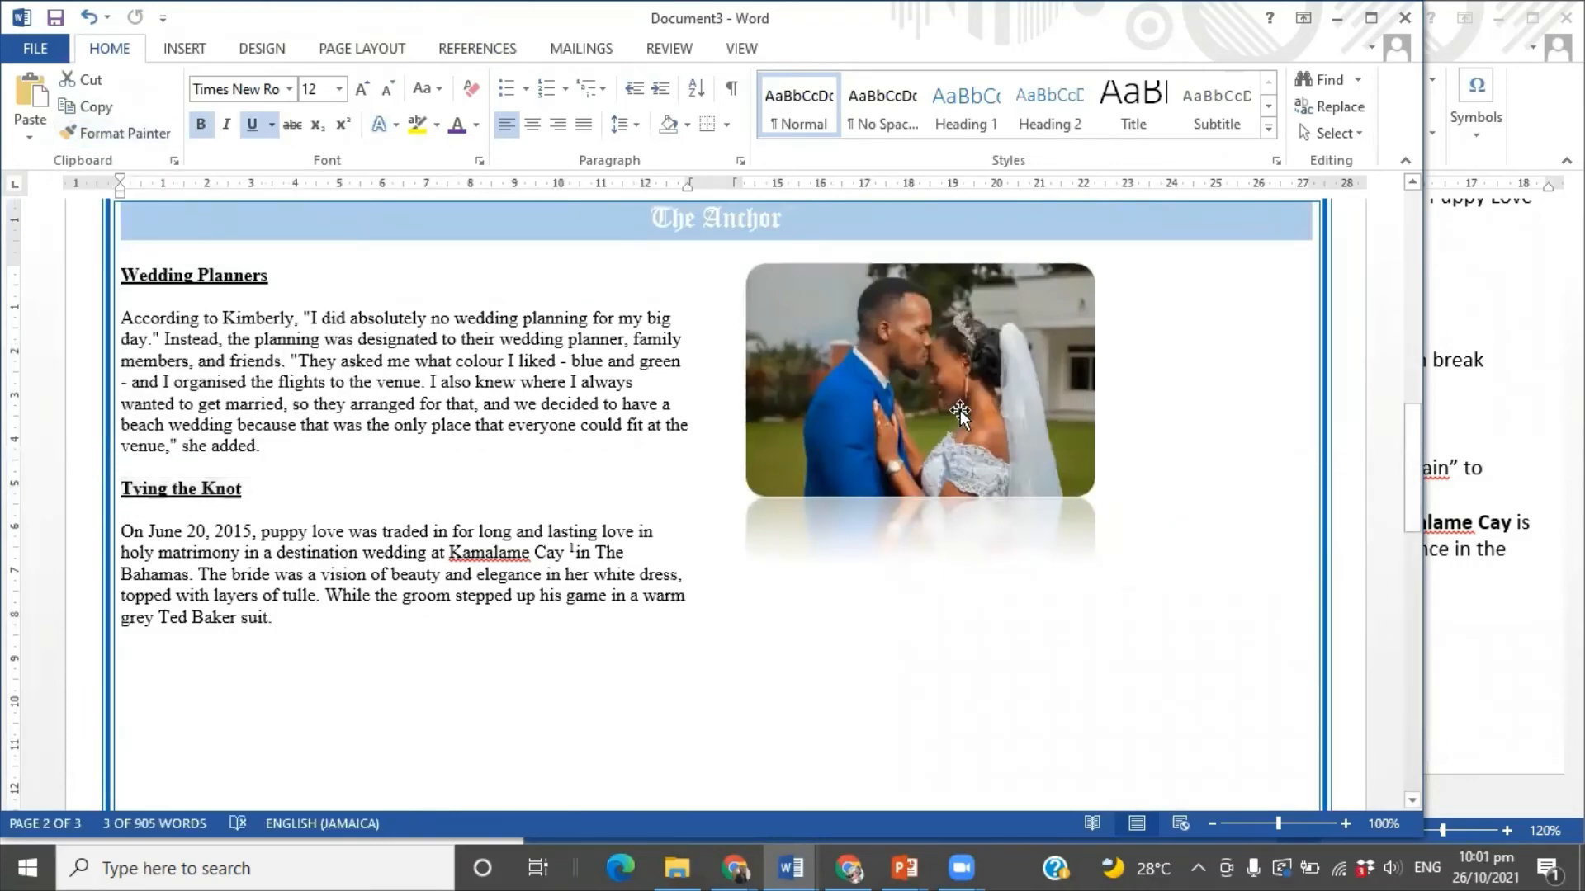
pyautogui.scroll(3, 1300, 570)
pyautogui.scroll(3, 1329, 575)
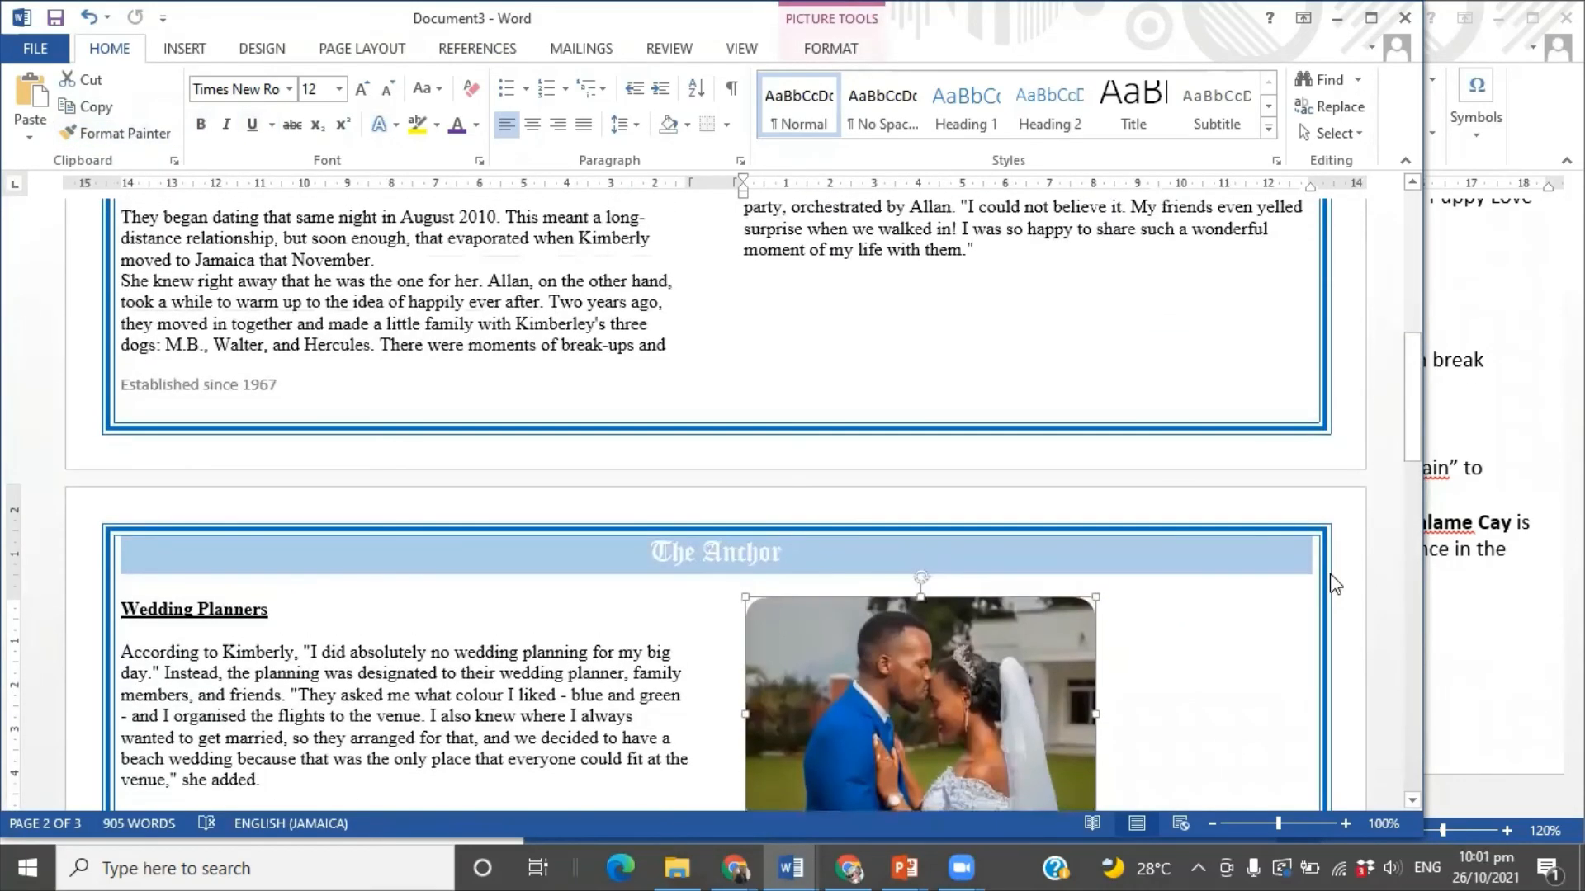
pyautogui.scroll(-5, 1330, 574)
pyautogui.scroll(-4, 1332, 572)
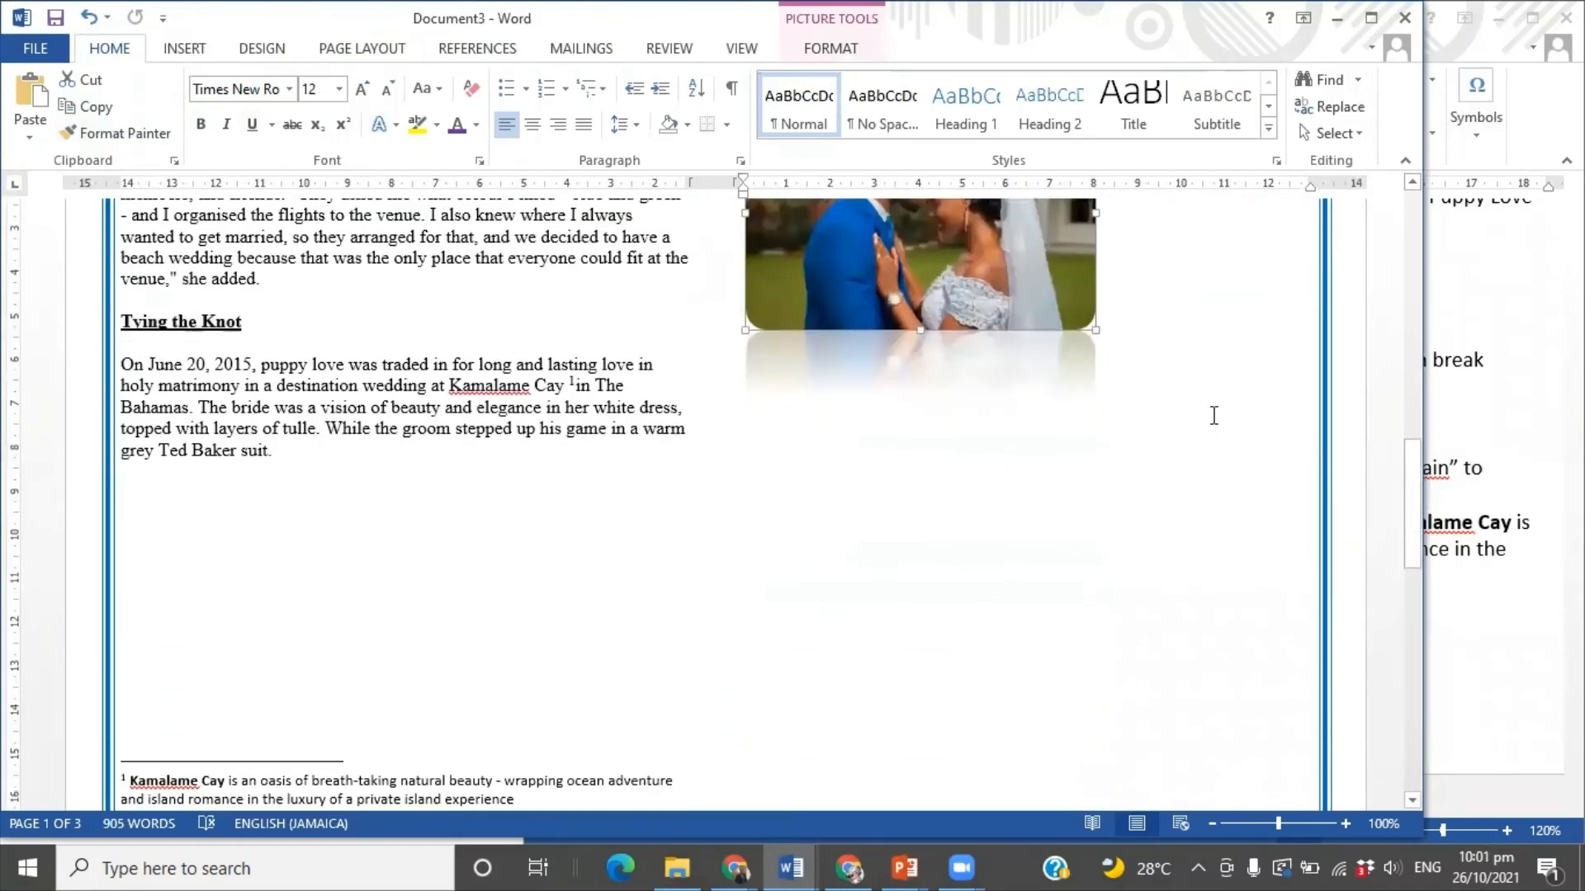
pyautogui.moveTo(1095, 330); pyautogui.dragTo(1046, 298)
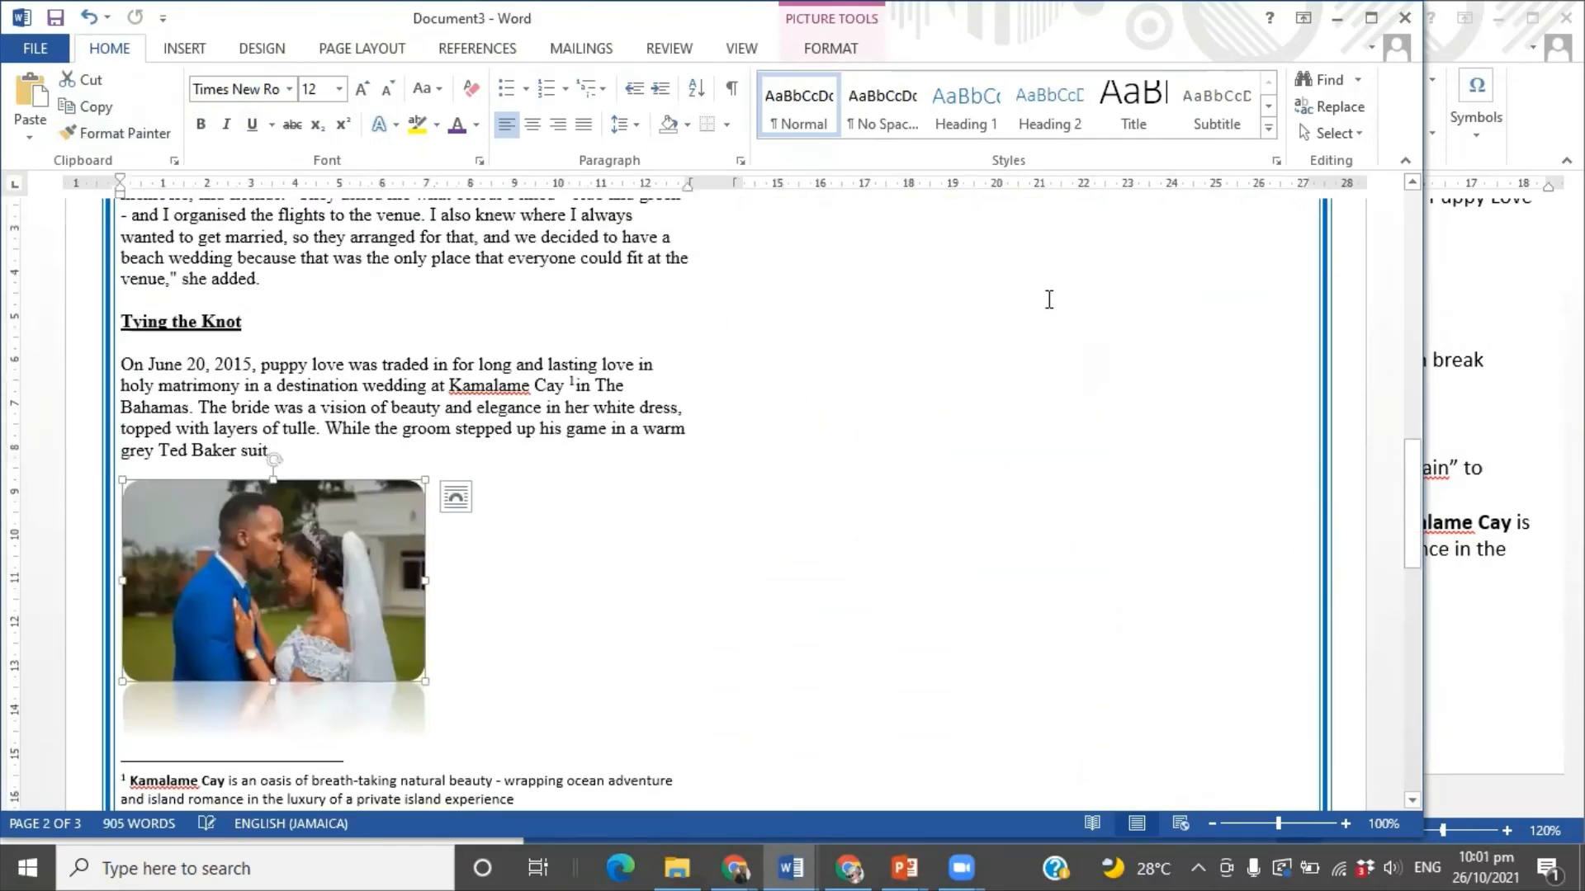
# - Reduce the wedding picture further to about 4.34 cm by 6.51 cm so the "afternoon ceremony" text fits on page 2
pyautogui.scroll(4, 1046, 314)
pyautogui.scroll(-5, 218, 574)
pyautogui.scroll(-7, 218, 574)
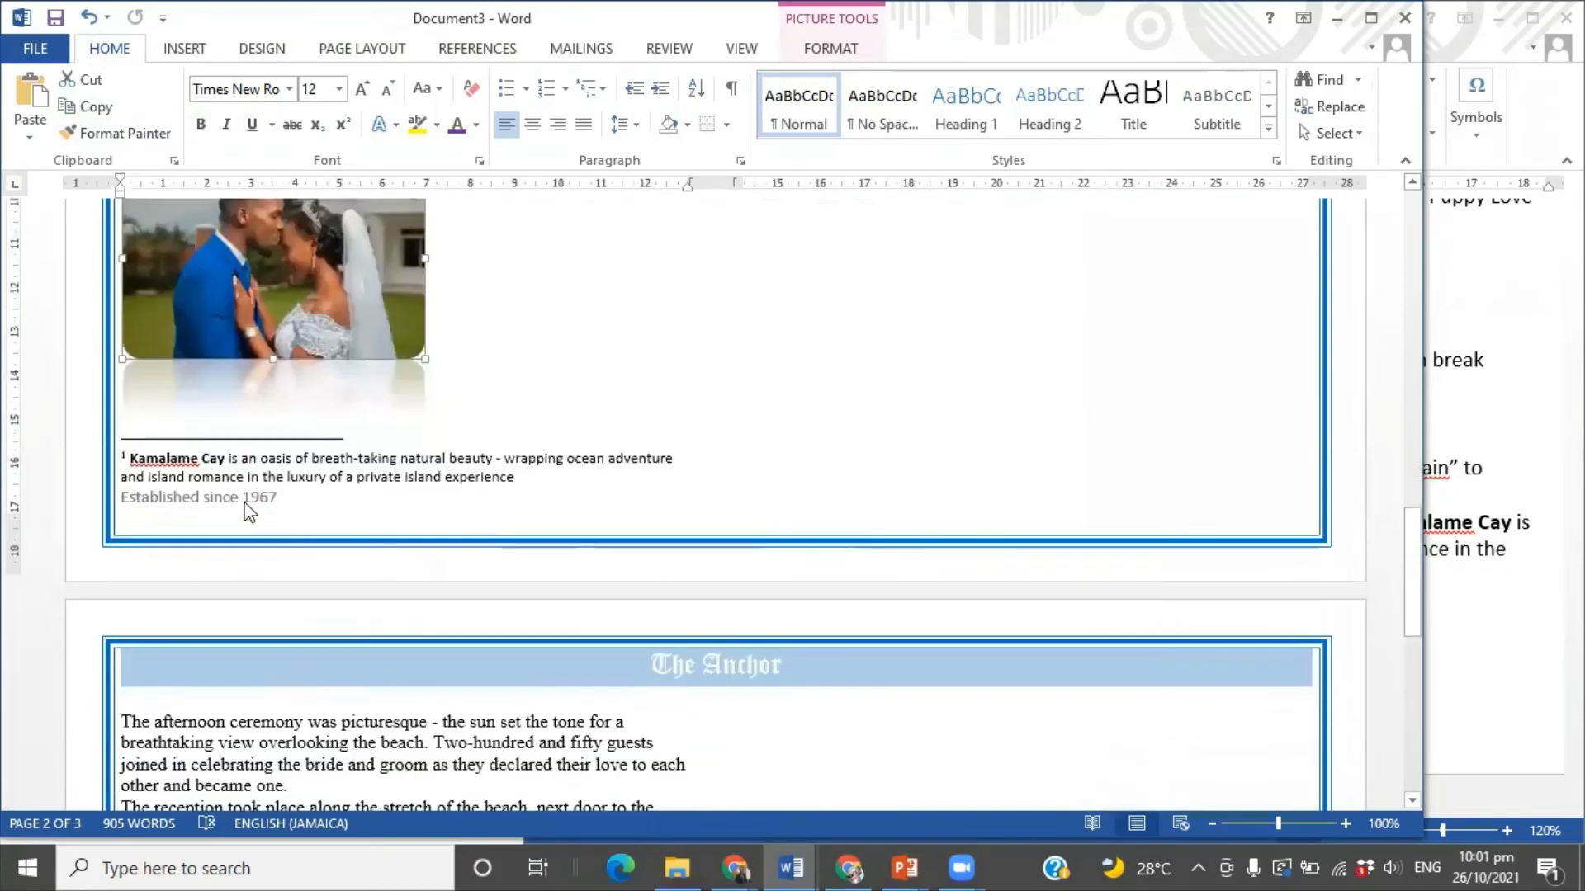
pyautogui.scroll(3, 276, 336)
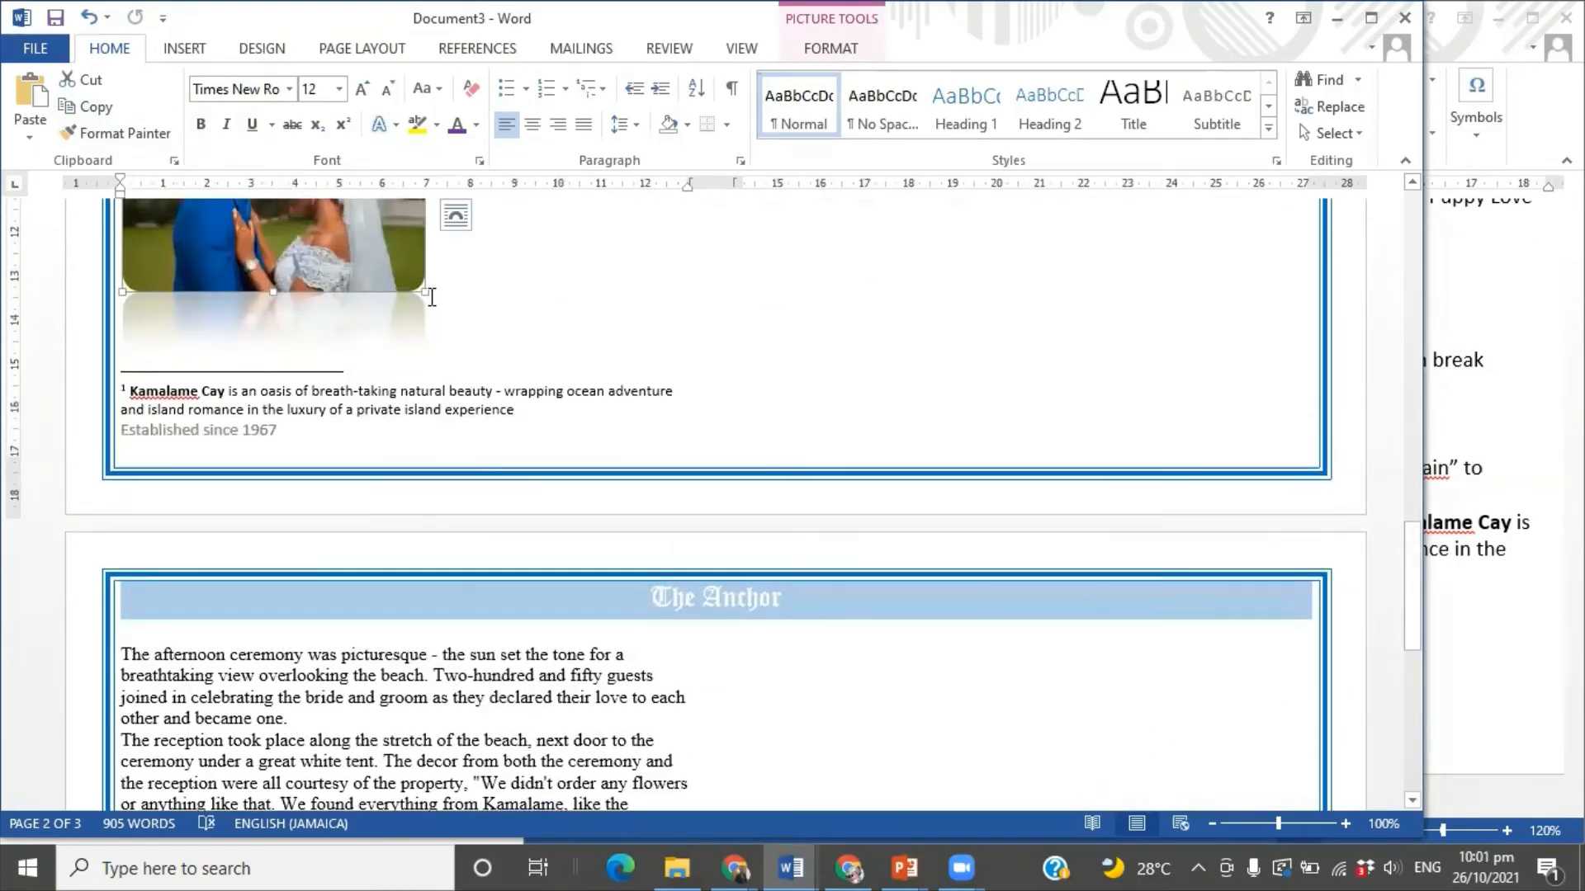
pyautogui.scroll(8, 413, 289)
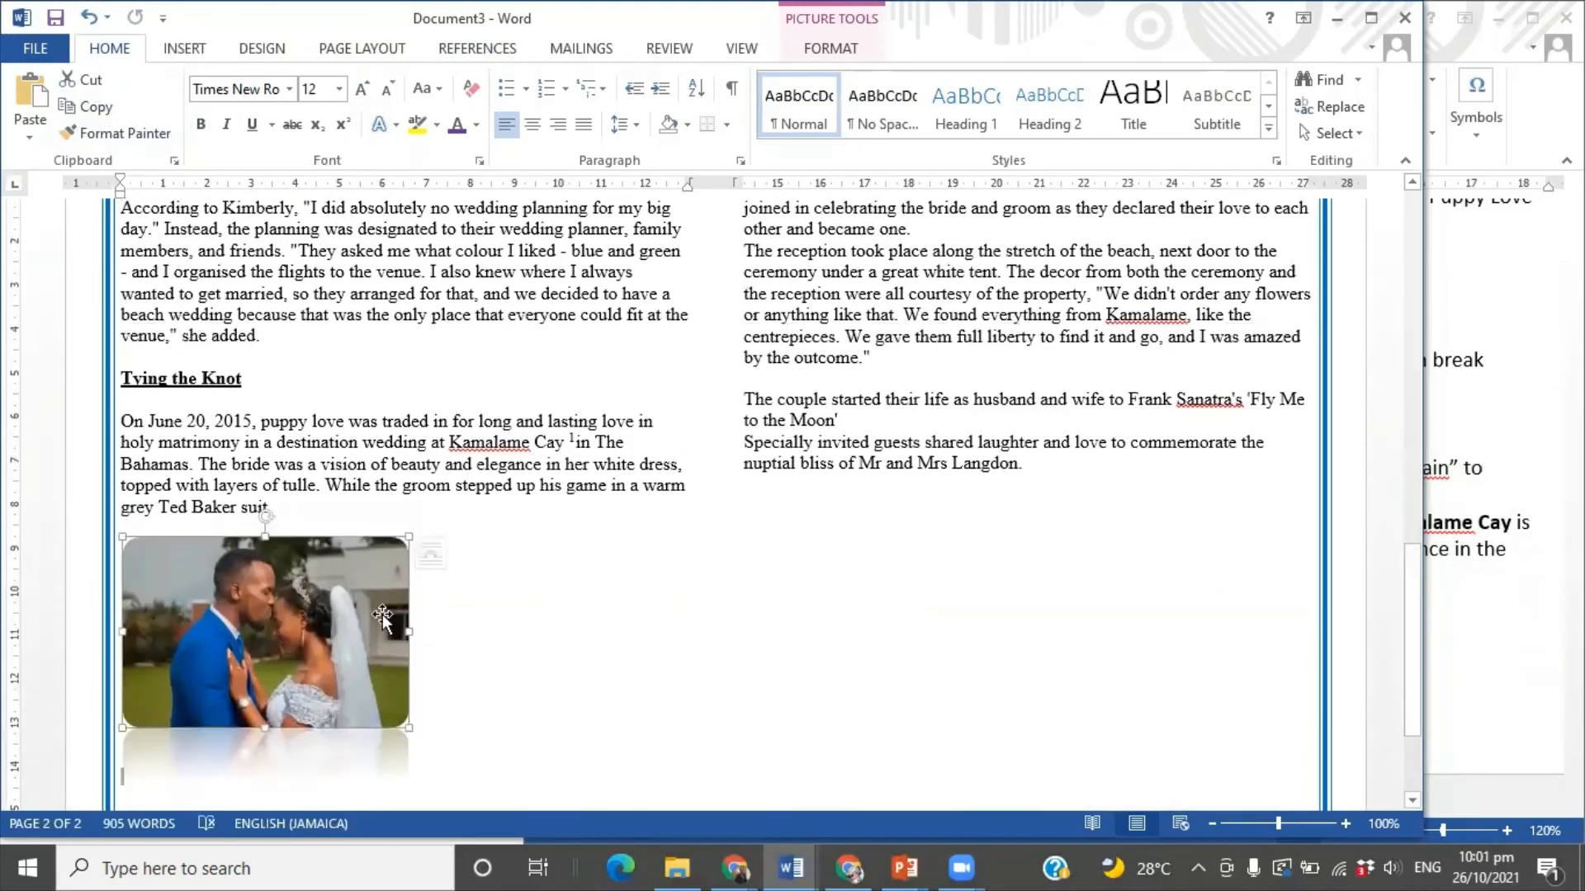
# - Change the wedding picture's text wrapping so it can be moved freely, and shift it toward the middle of the first column
pyautogui.doubleClick(371, 610)
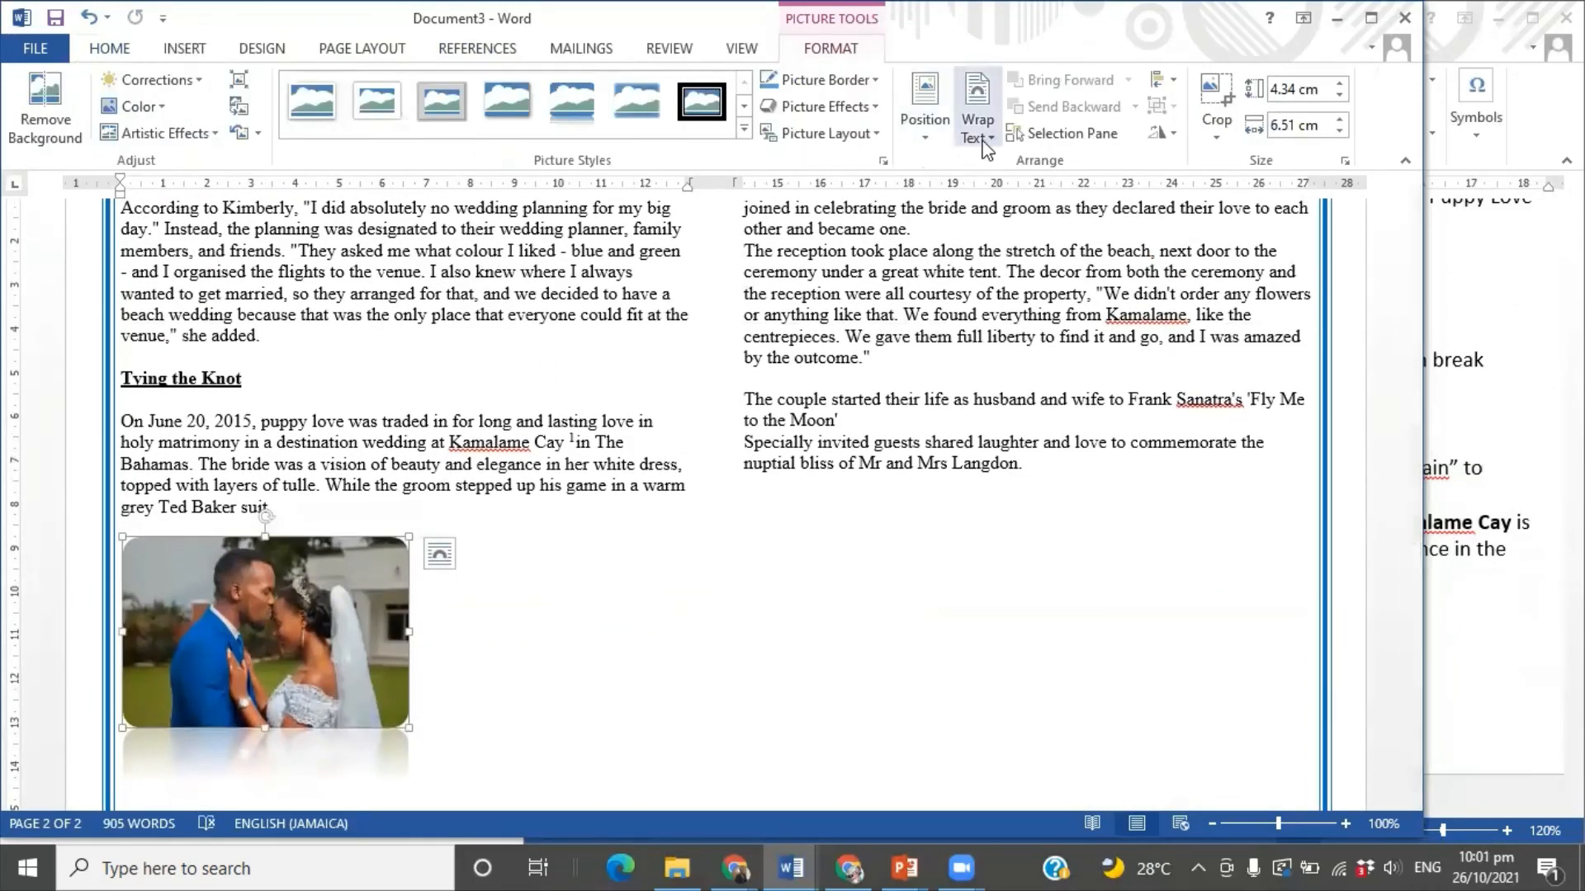
pyautogui.click(985, 148)
pyautogui.click(1009, 208)
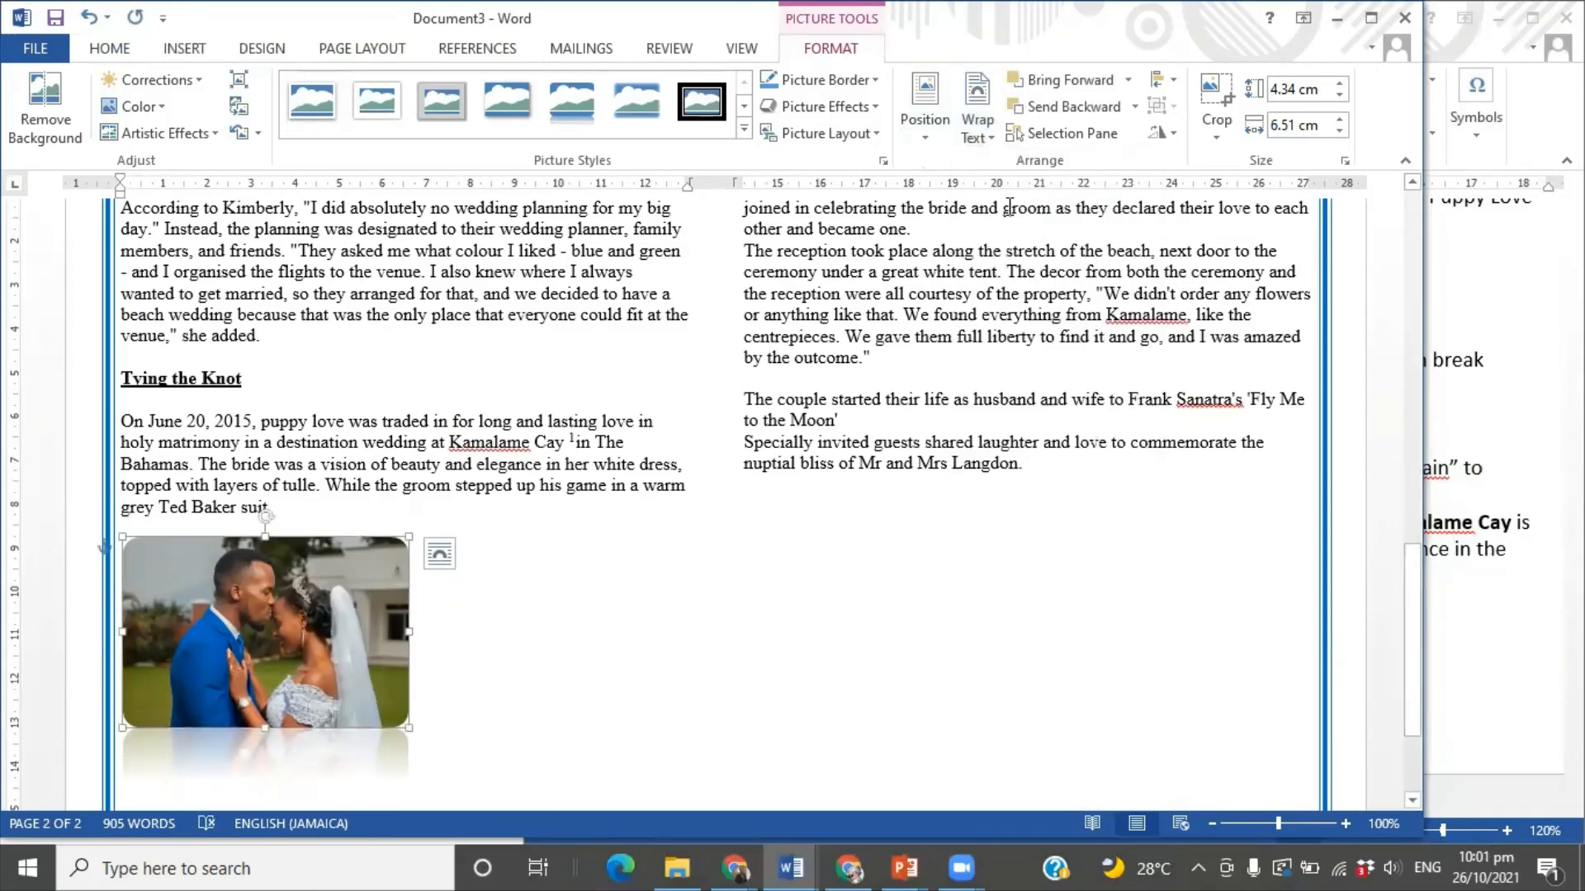
pyautogui.scroll(-1, 437, 630)
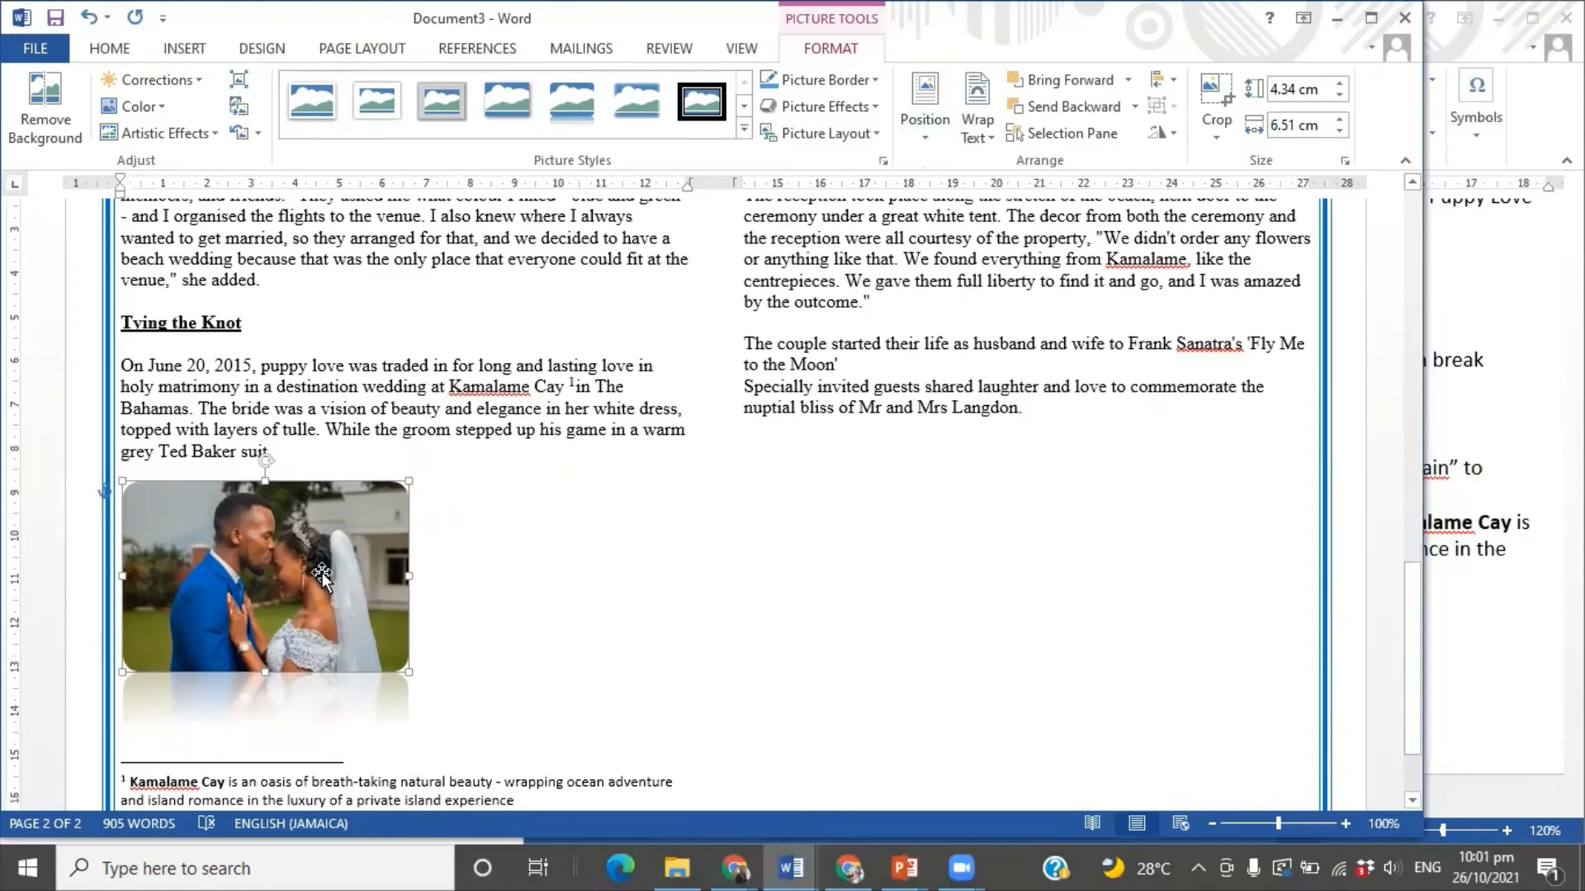
pyautogui.moveTo(321, 573); pyautogui.dragTo(400, 572)
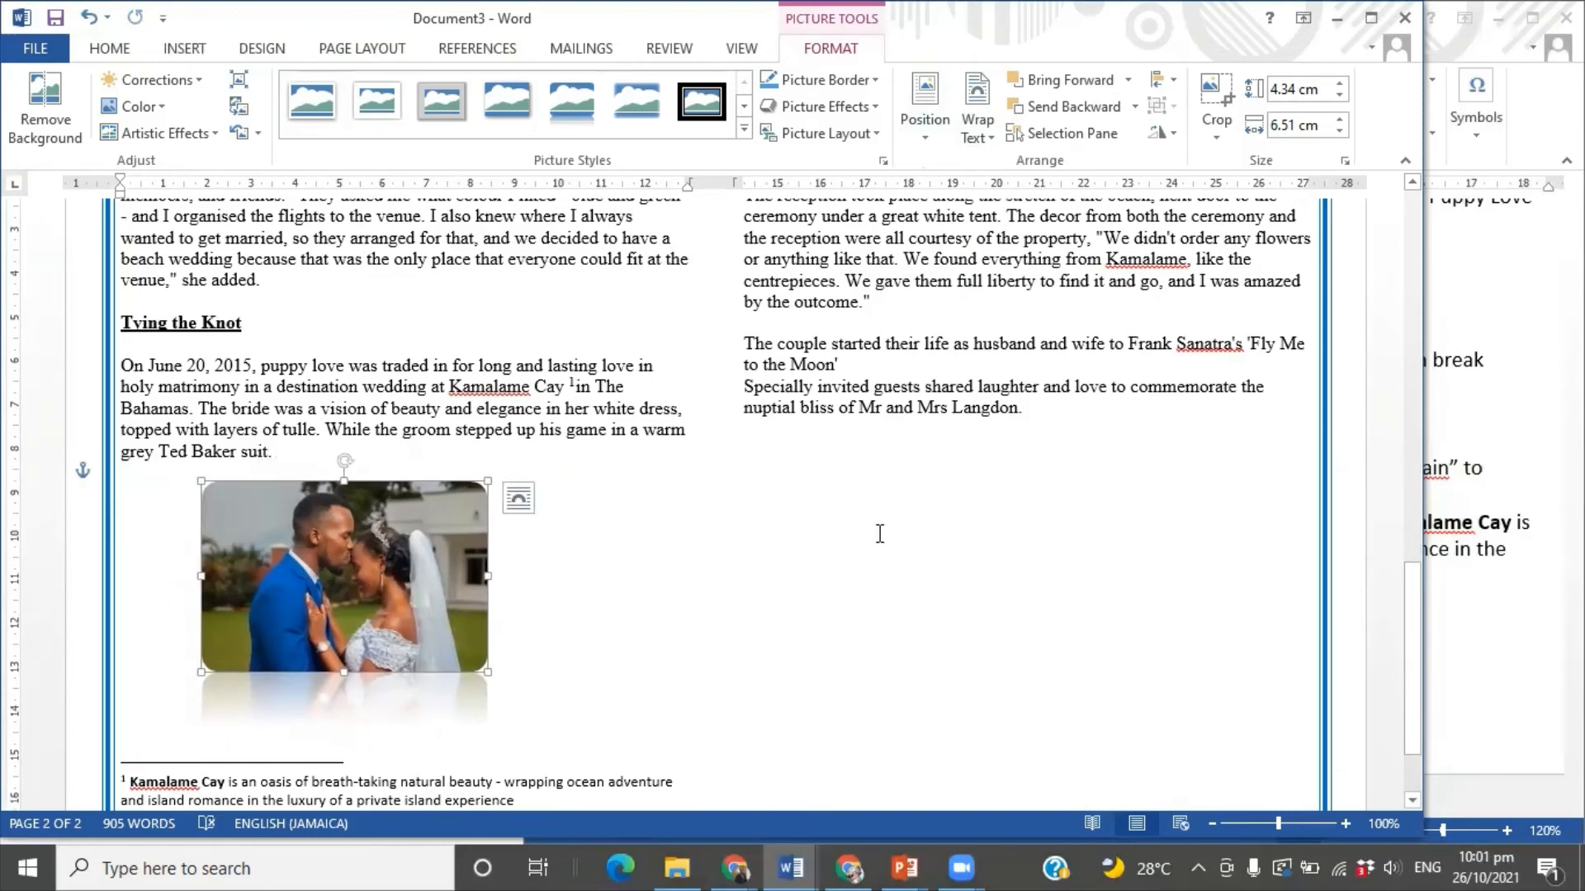
# - Consult instruction 18 on saving the file, and view the newsletter's file information and available save locations without saving
pyautogui.click(1480, 409)
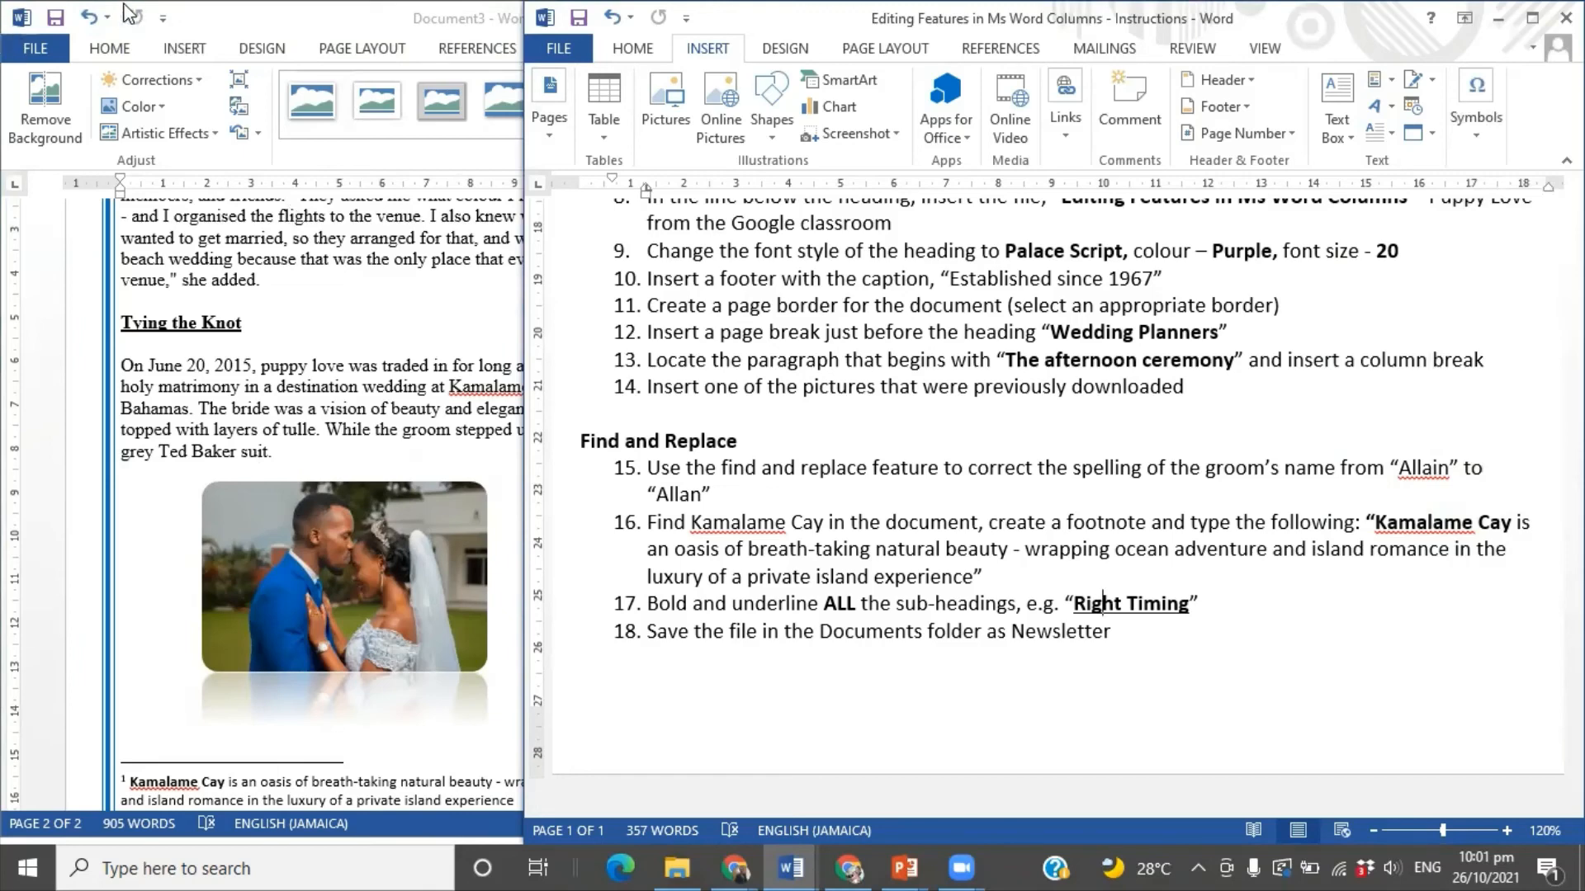
pyautogui.click(51, 47)
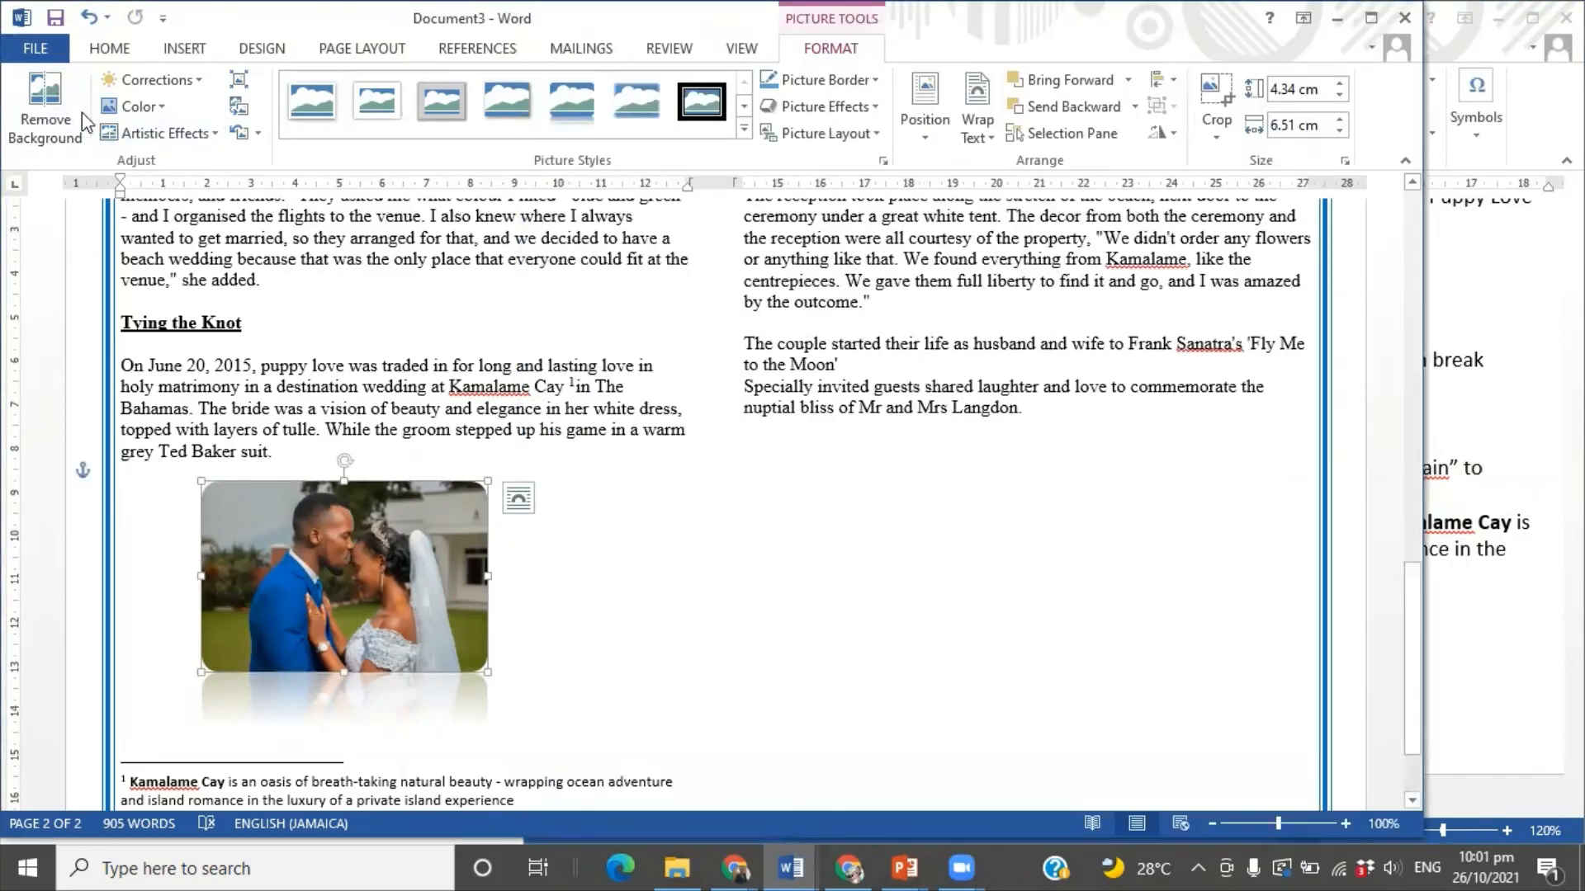
pyautogui.click(40, 47)
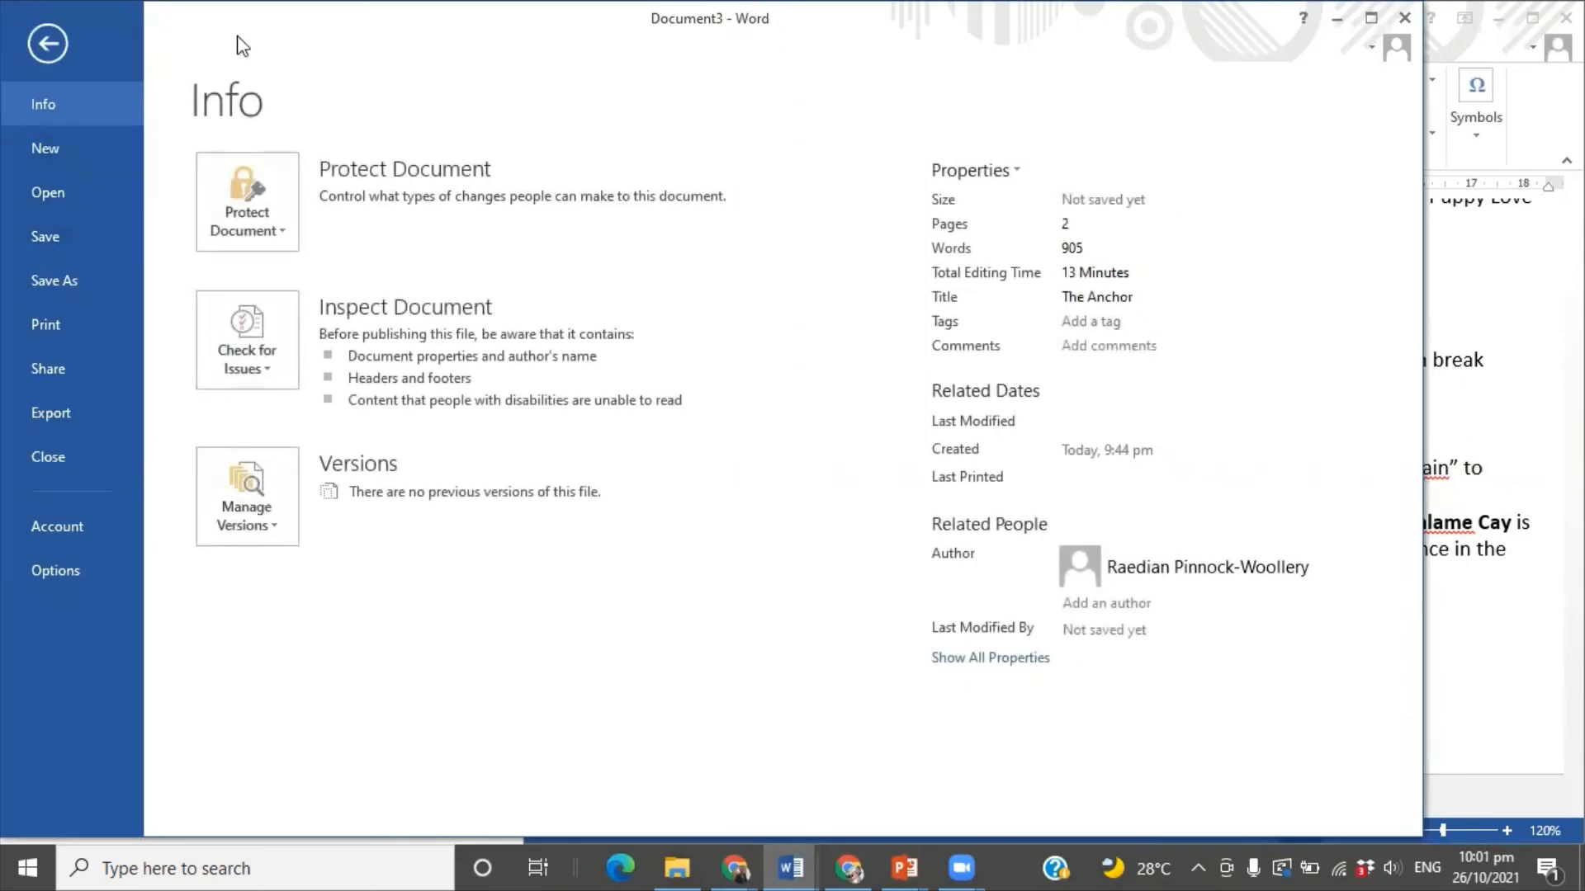
pyautogui.click(53, 53)
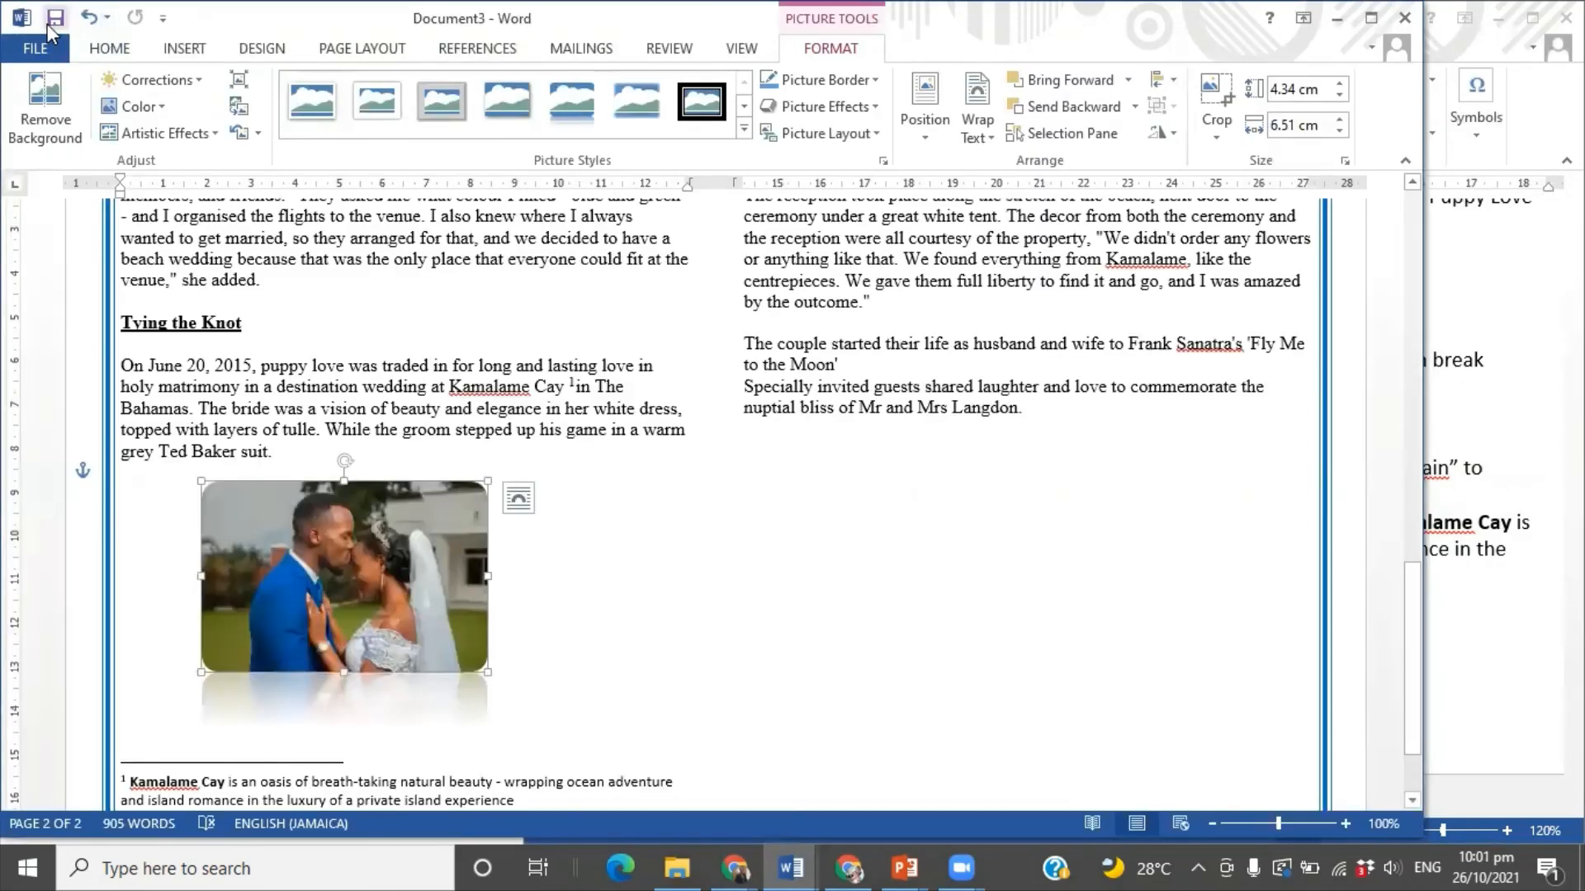
pyautogui.click(55, 19)
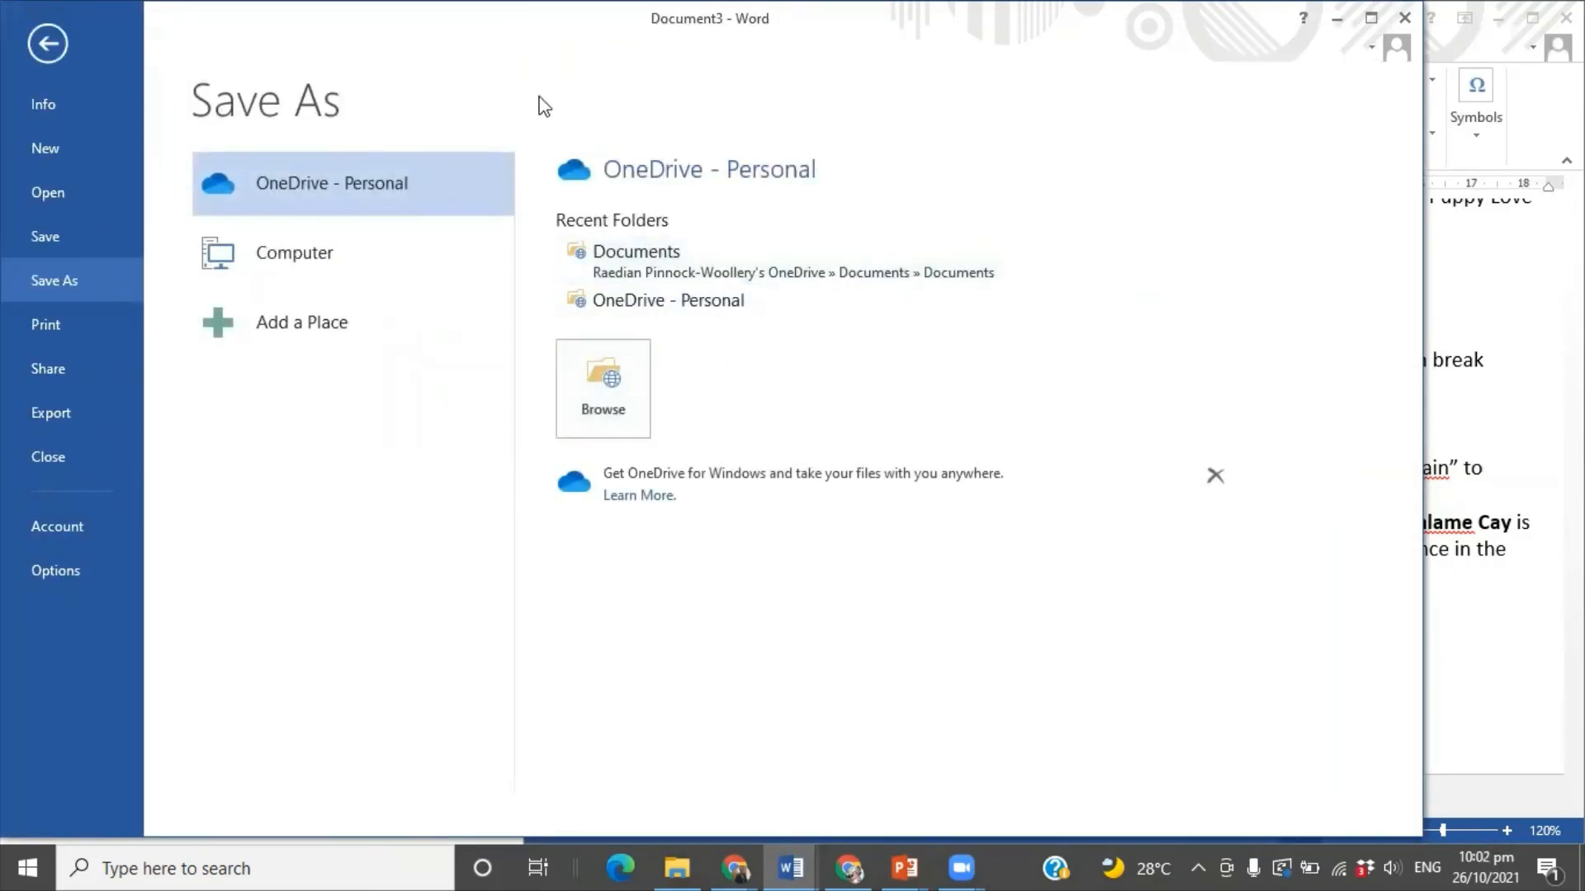
pyautogui.click(52, 43)
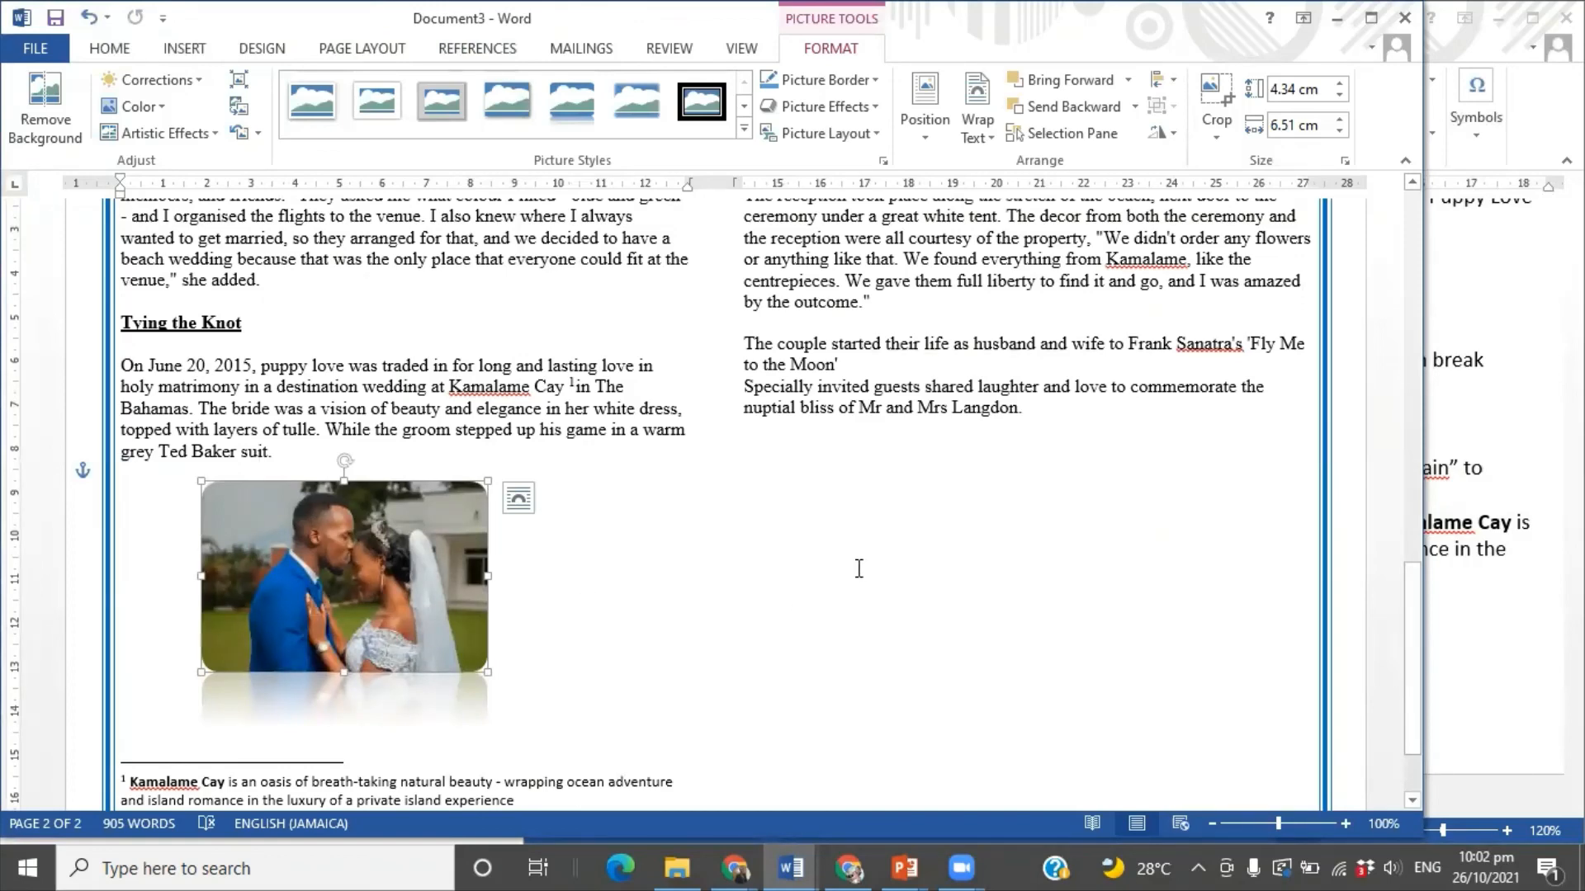
# - Review the layout of both newsletter pages at 50% zoom
pyautogui.scroll(-5, 859, 569)
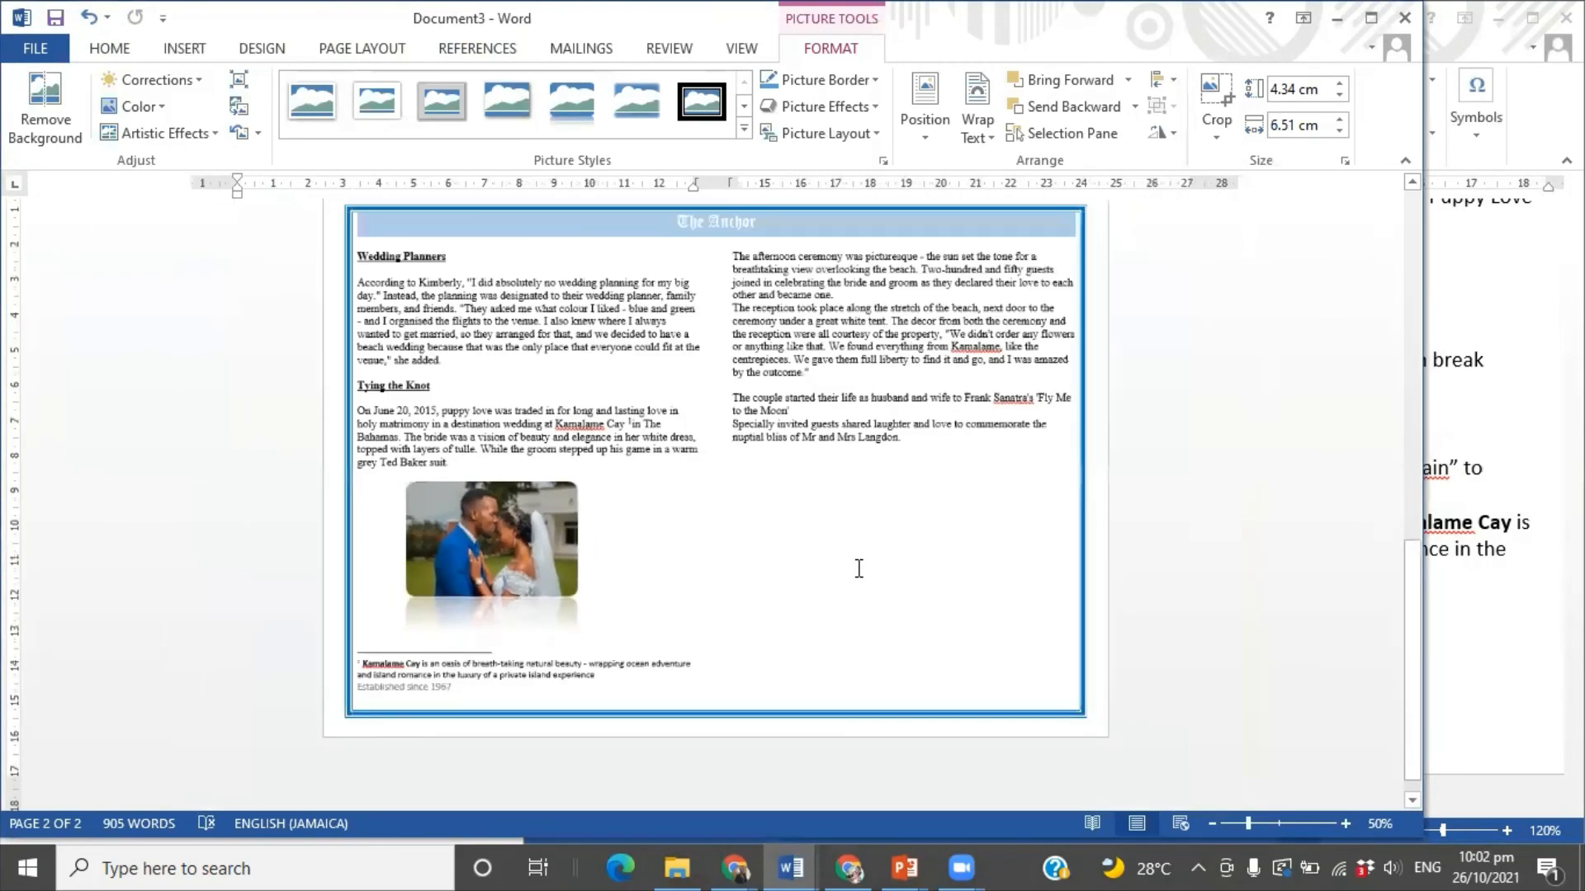
pyautogui.scroll(5, 854, 571)
pyautogui.scroll(-1, 854, 571)
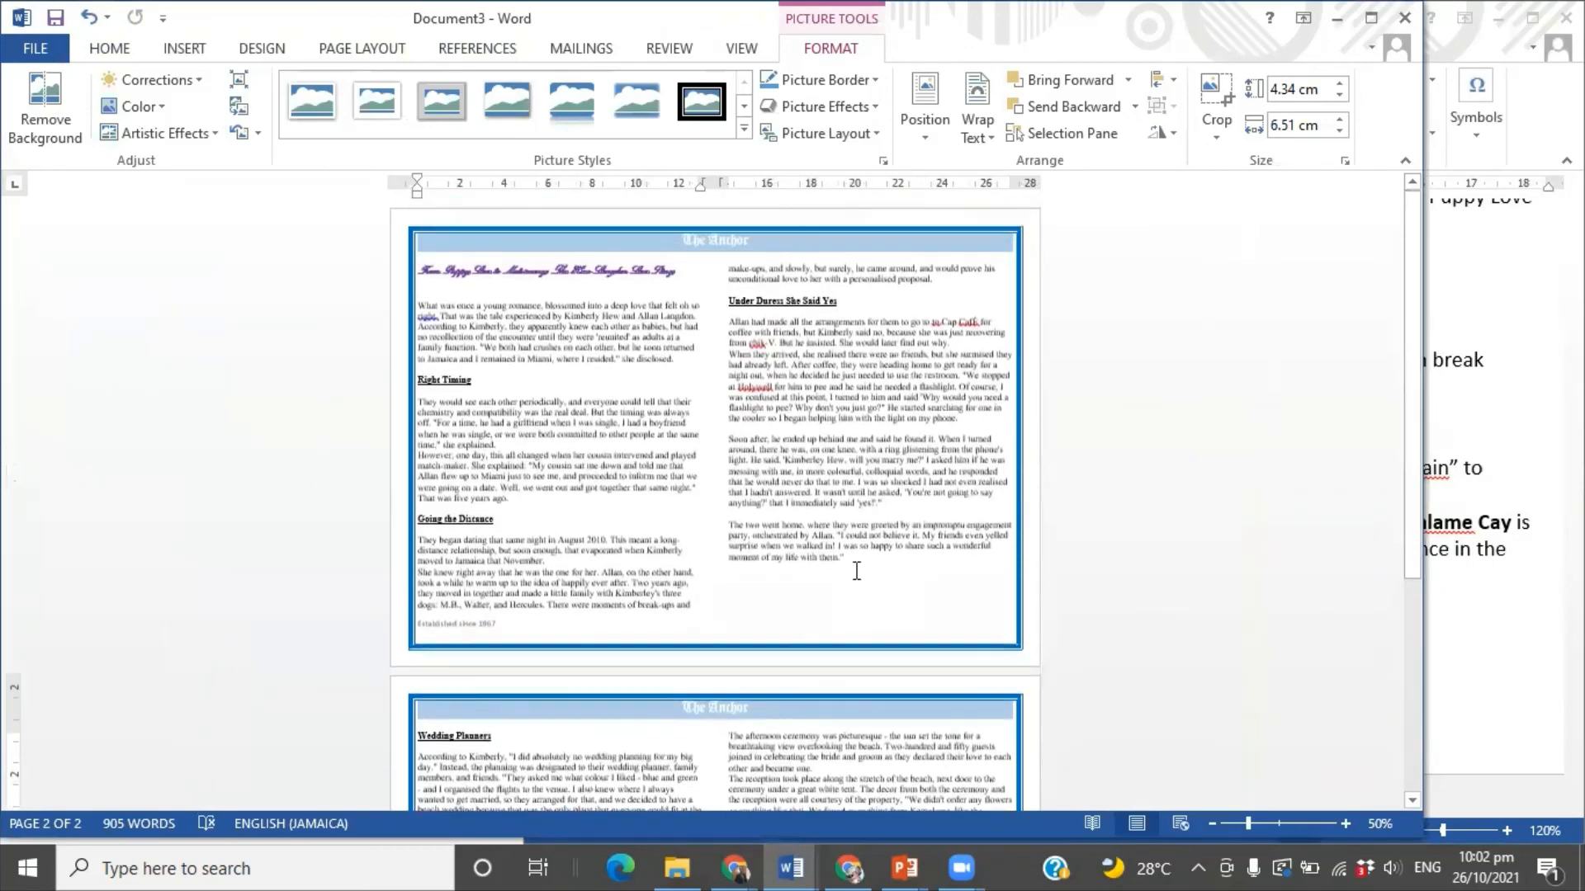
pyautogui.scroll(-5, 856, 571)
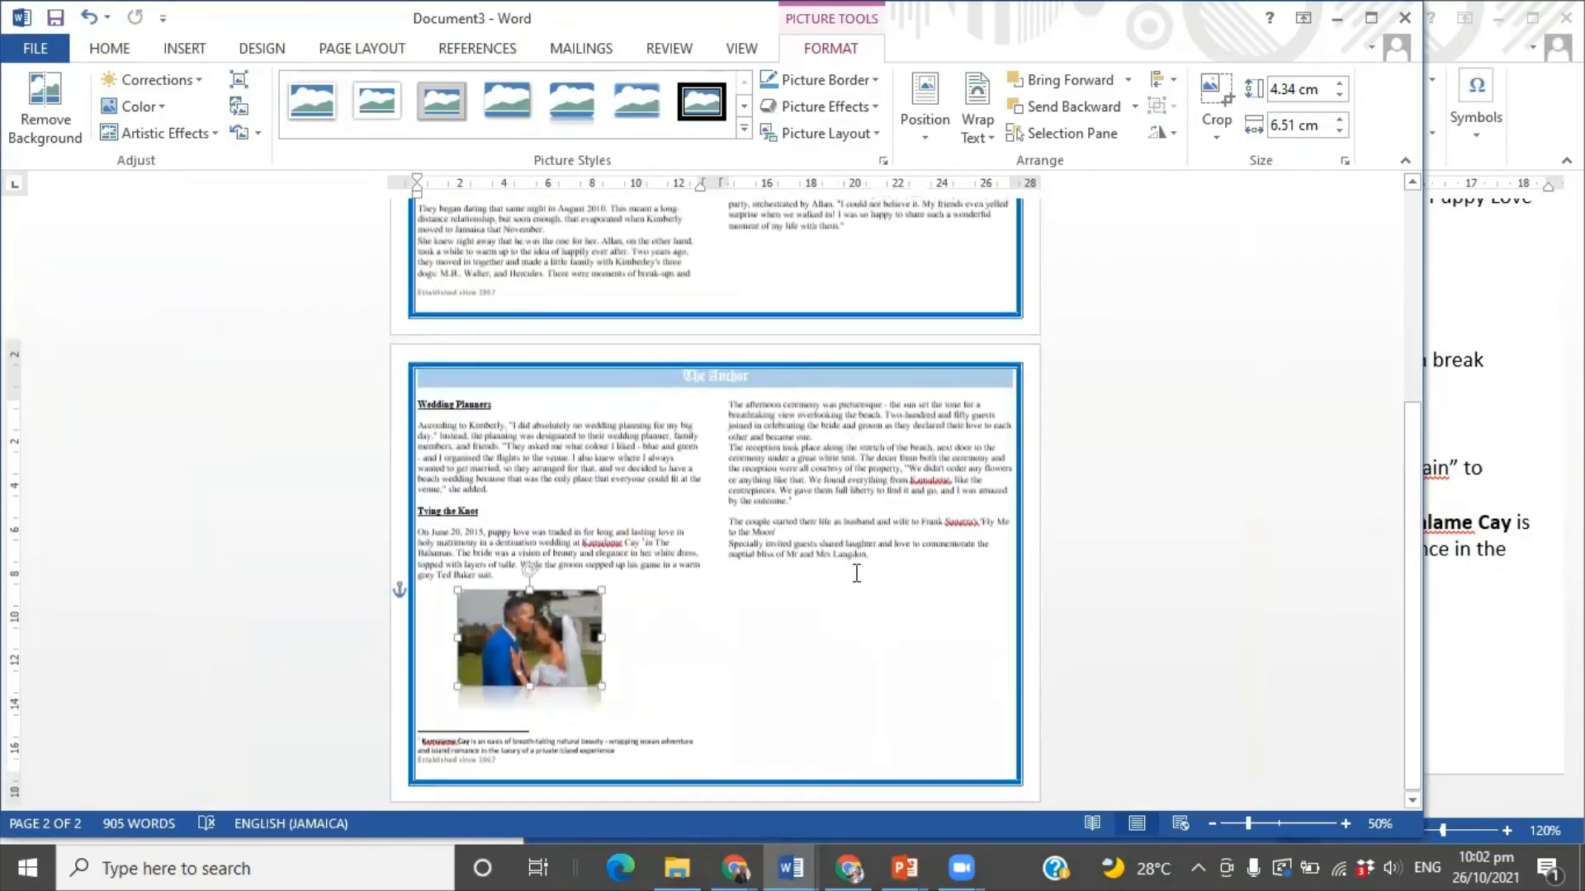